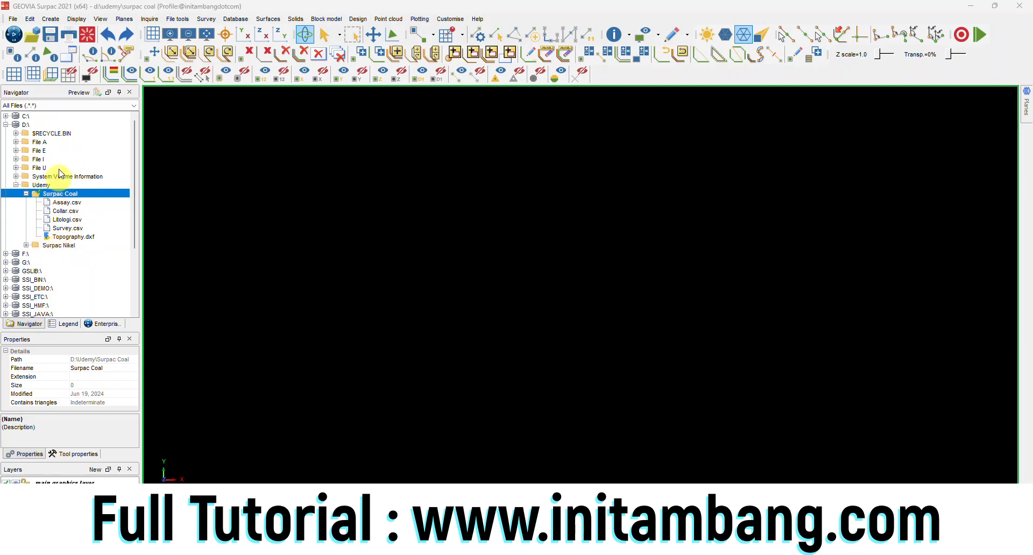
Review the legend entries for strings and for DTMs and 3DMs in the main graphics layer, and return to the file list.
left_click(29, 325)
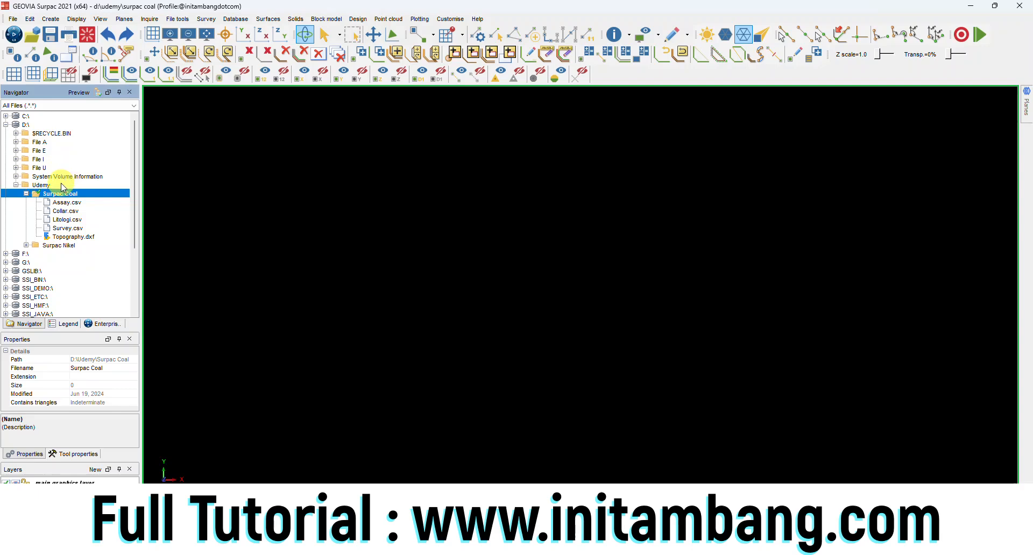
left_click(67, 323)
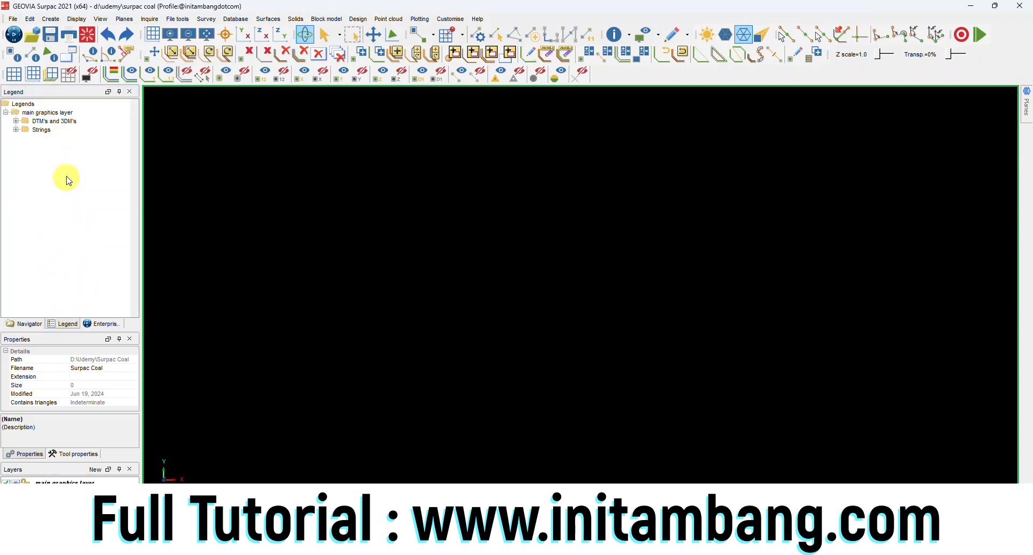
left_click(16, 130)
scroll(63, 181, "up", 1)
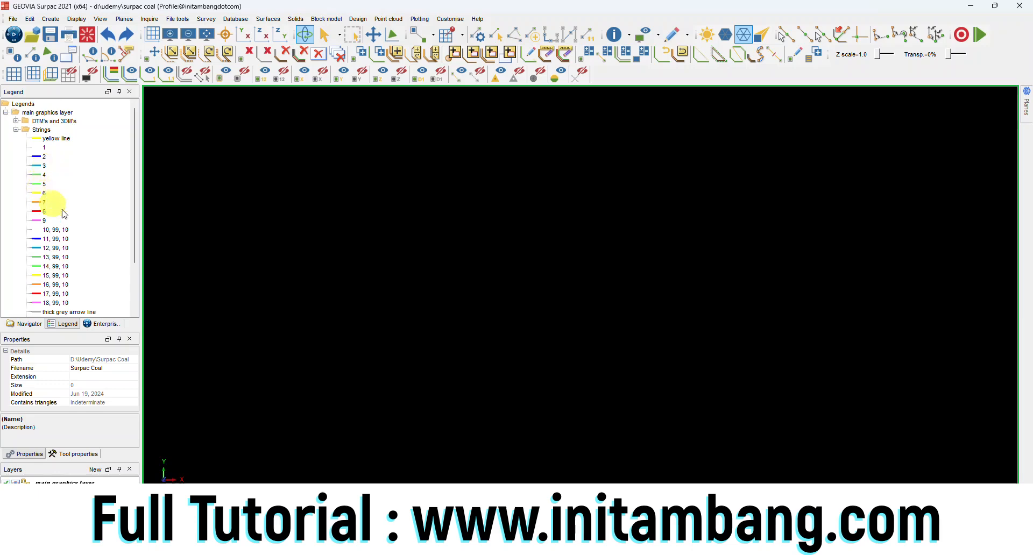
left_click(16, 121)
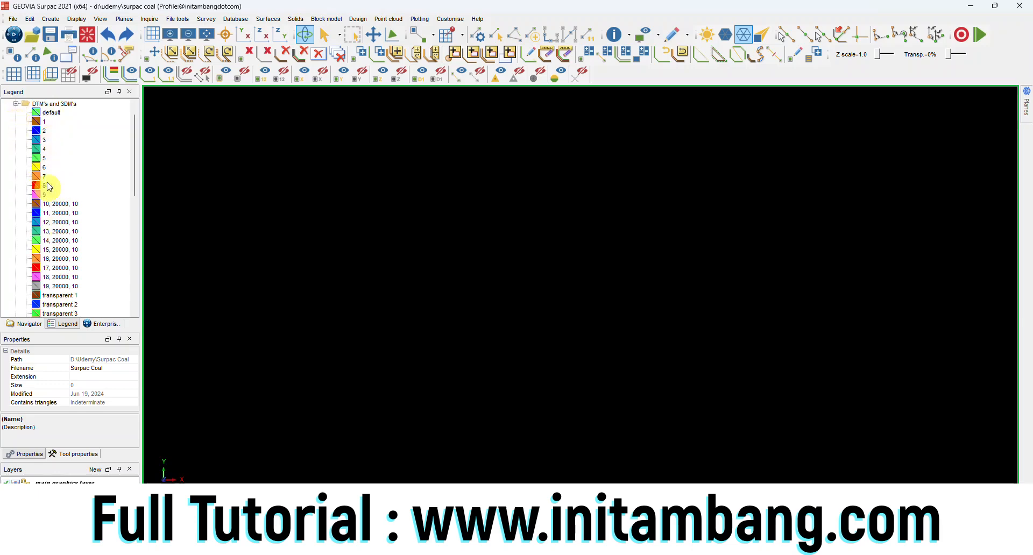
scroll(56, 187, "up", 1)
left_click(16, 121)
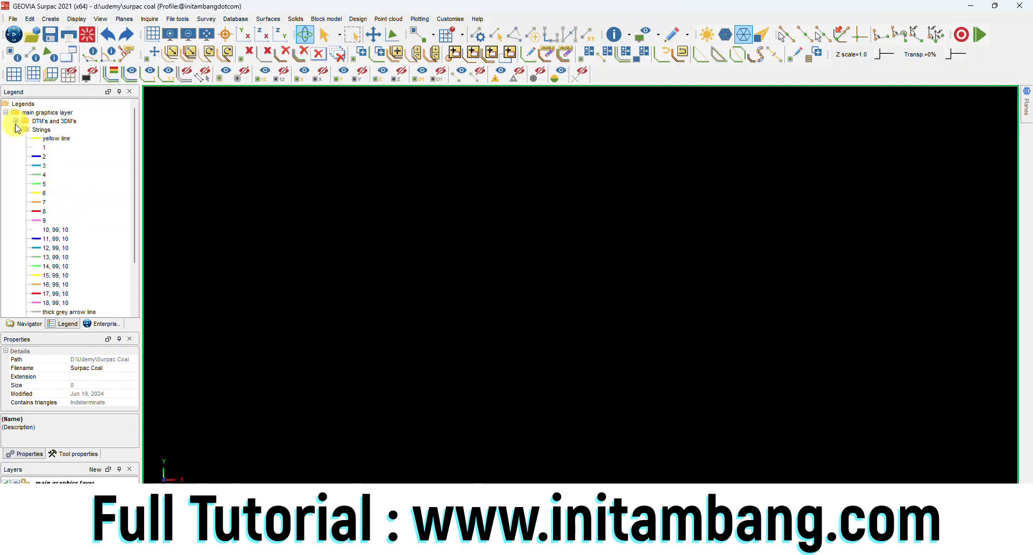
left_click(16, 129)
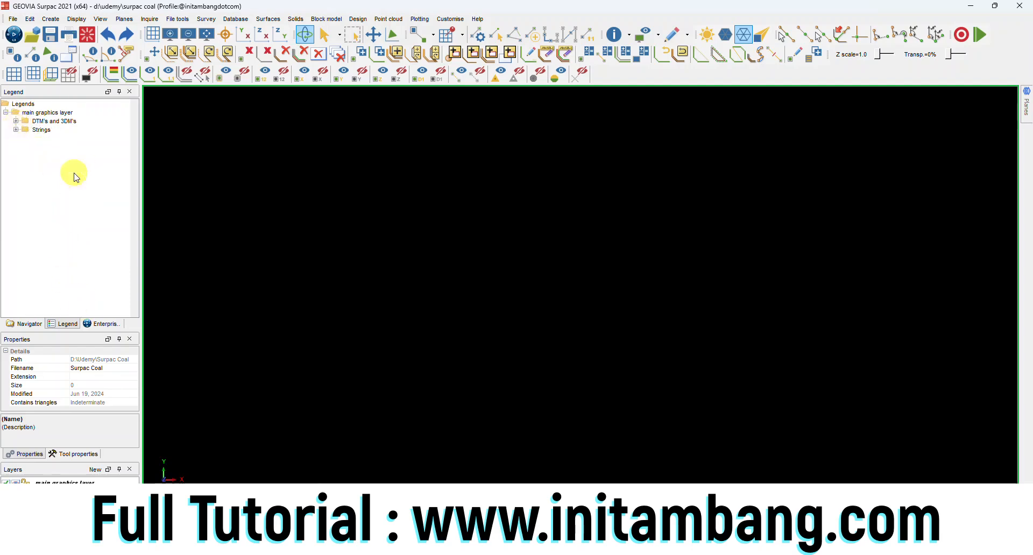
left_click(29, 324)
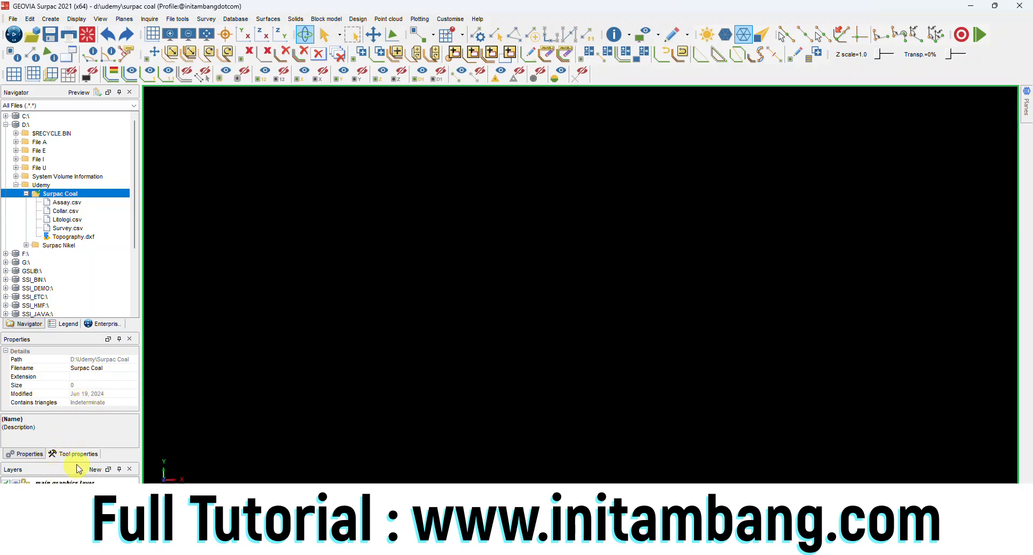
Enlarge the Layers pane and look over the surface commands and the list of available toolbars.
left_click_drag(77, 462, 77, 427)
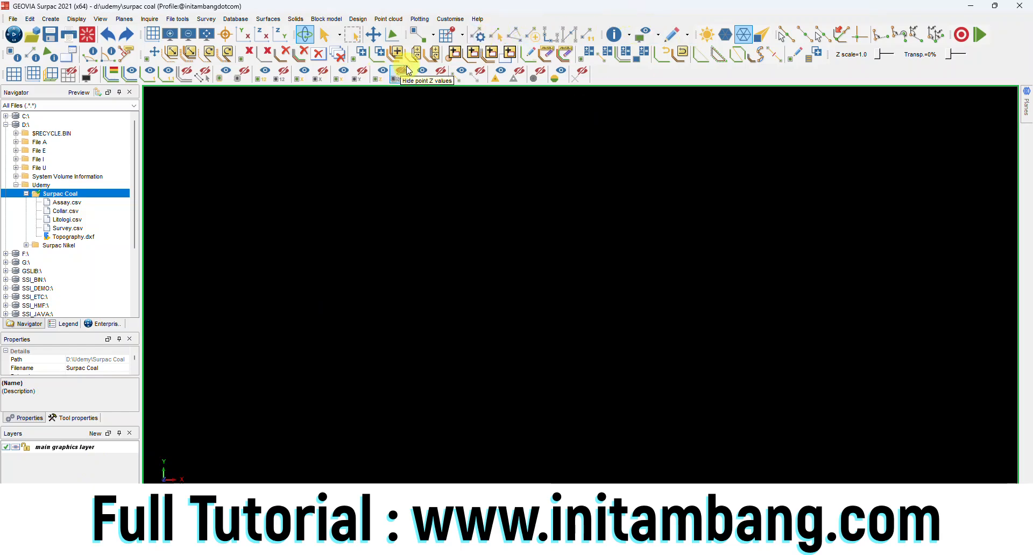
left_click(267, 19)
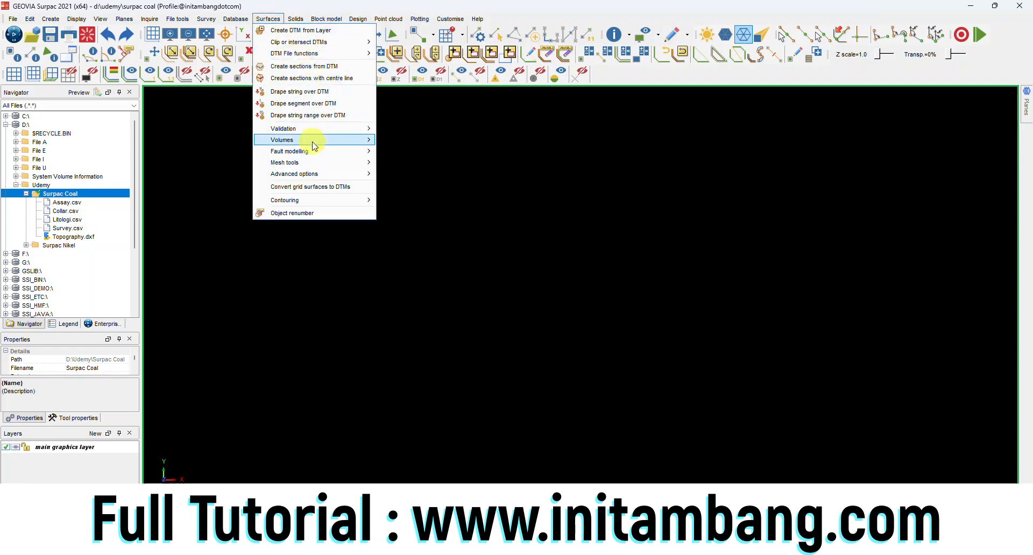
left_click(562, 5)
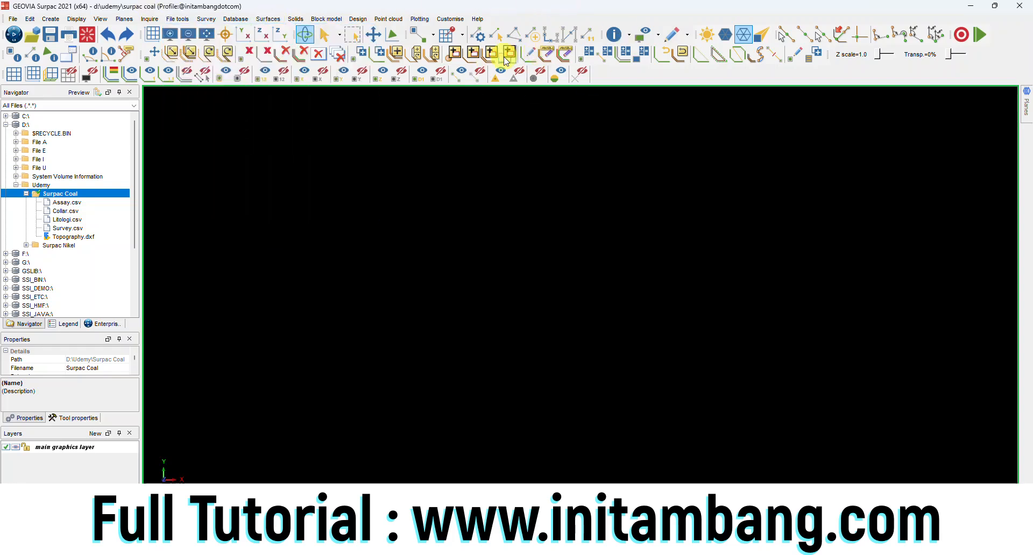
right_click(560, 22)
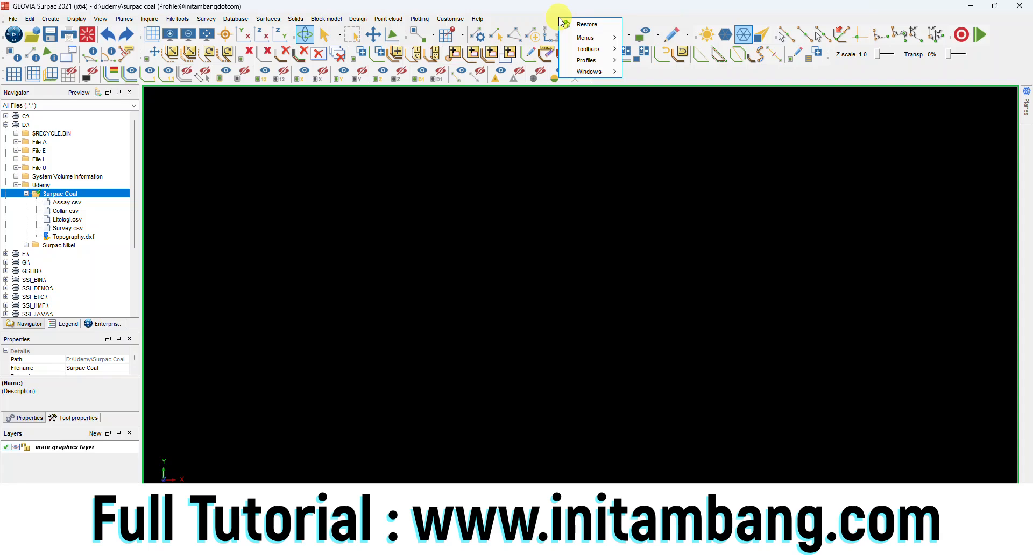
mouse_move(577, 50)
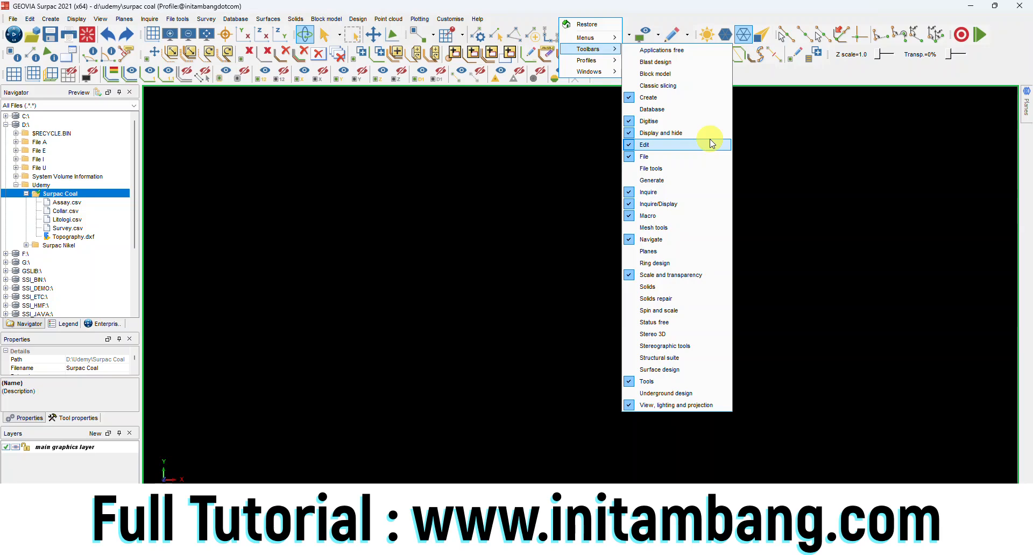
left_click(688, 6)
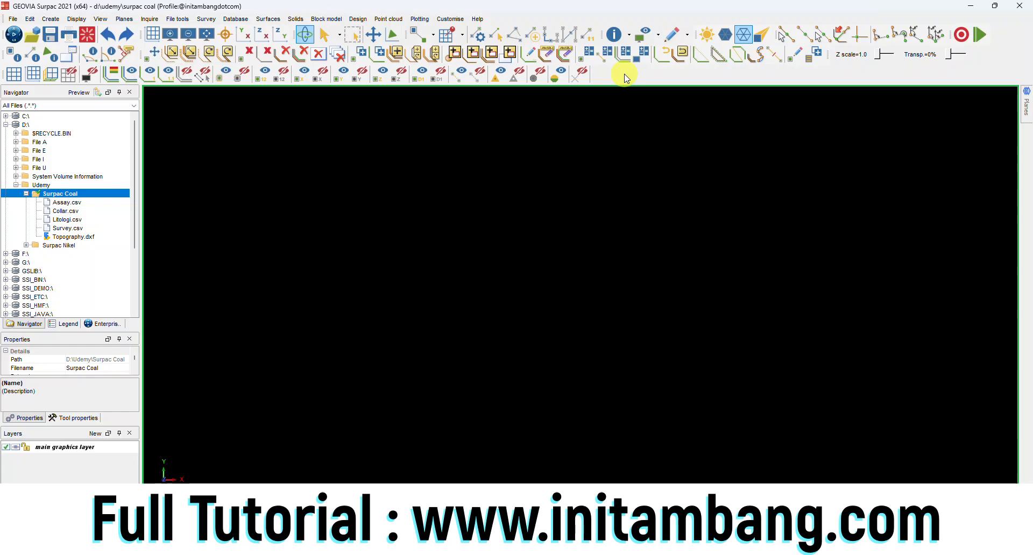
Go through the assay, collar, lithology, survey and topography files in the Surpac Coal folder.
left_click(66, 203)
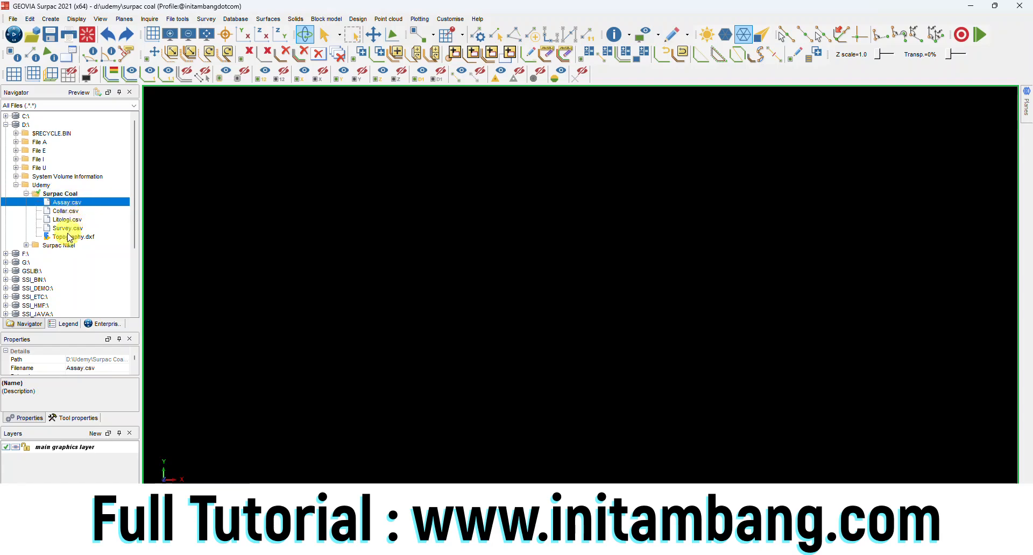
left_click(69, 237)
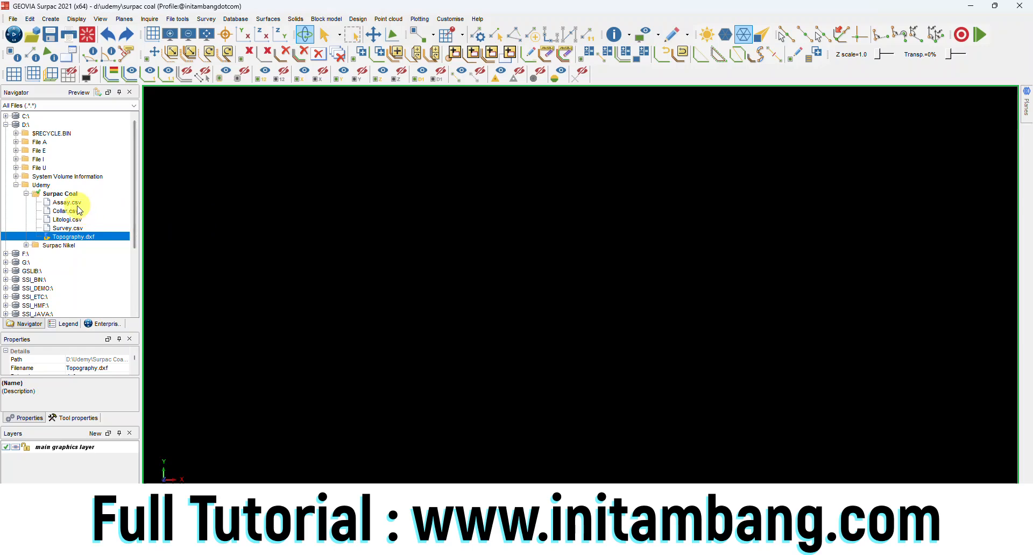
left_click(65, 202)
left_click(65, 211)
left_click(68, 219)
left_click(69, 228)
left_click(69, 237)
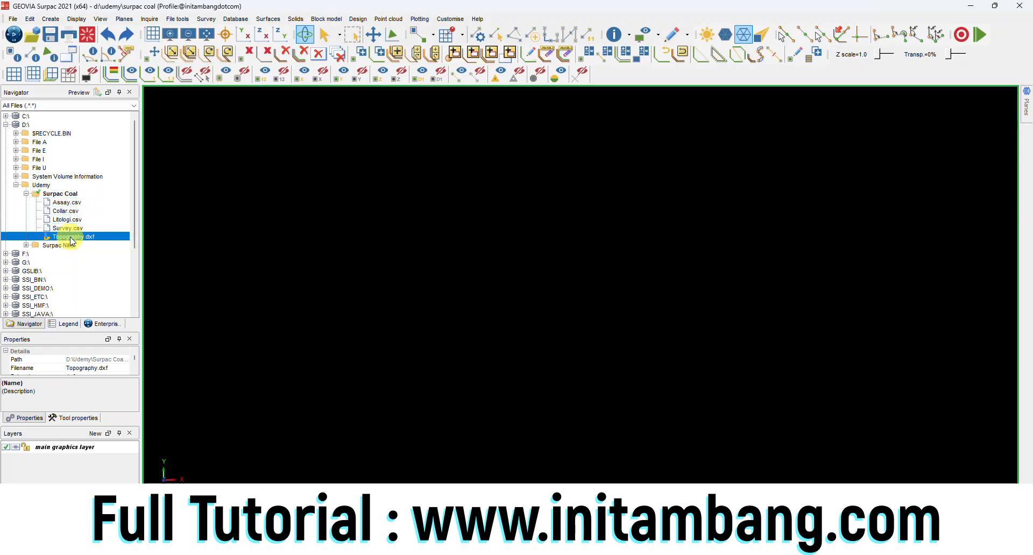
Create a new folder named "01 dtm" inside the Surpac Coal folder.
left_click(72, 195)
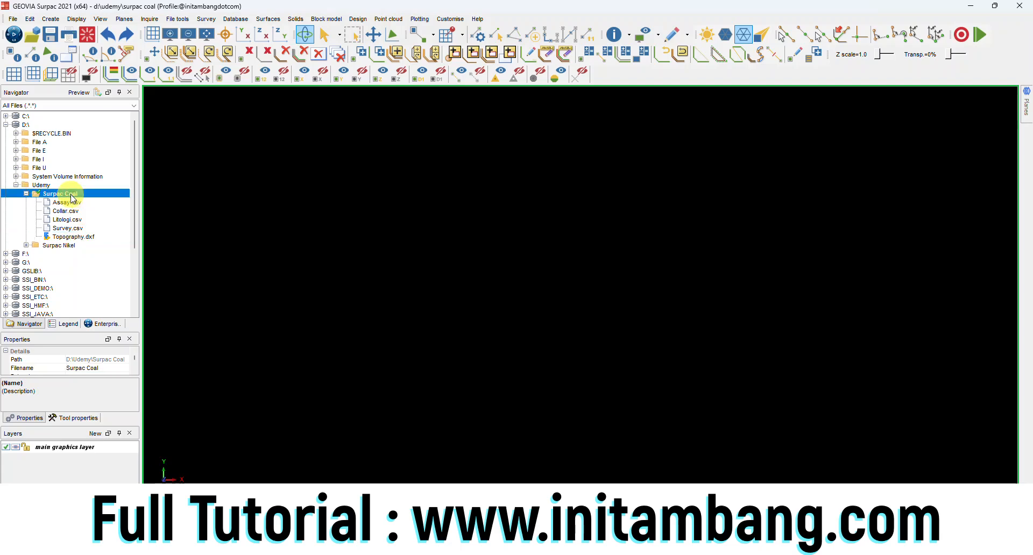
right_click(73, 199)
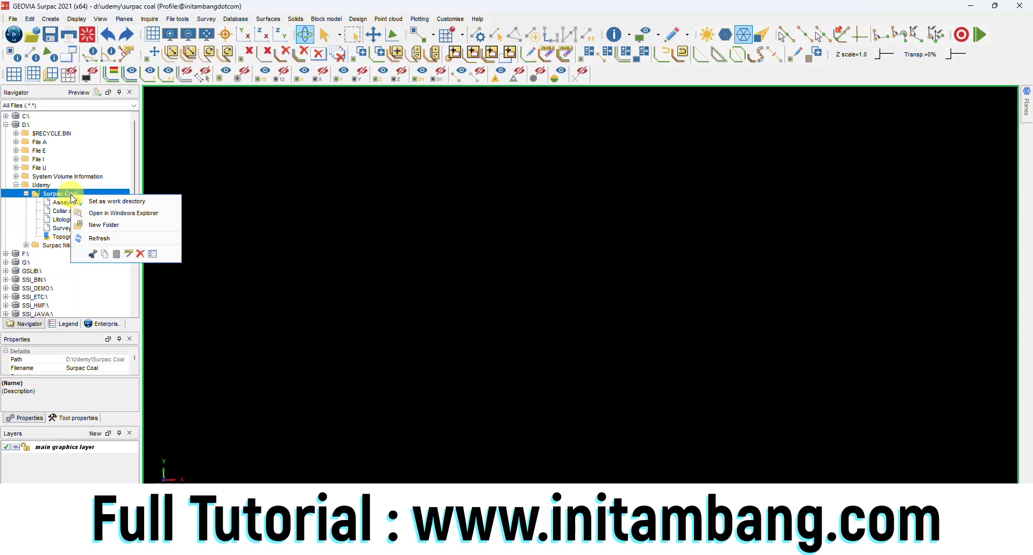
left_click(104, 226)
type("01 dtm")
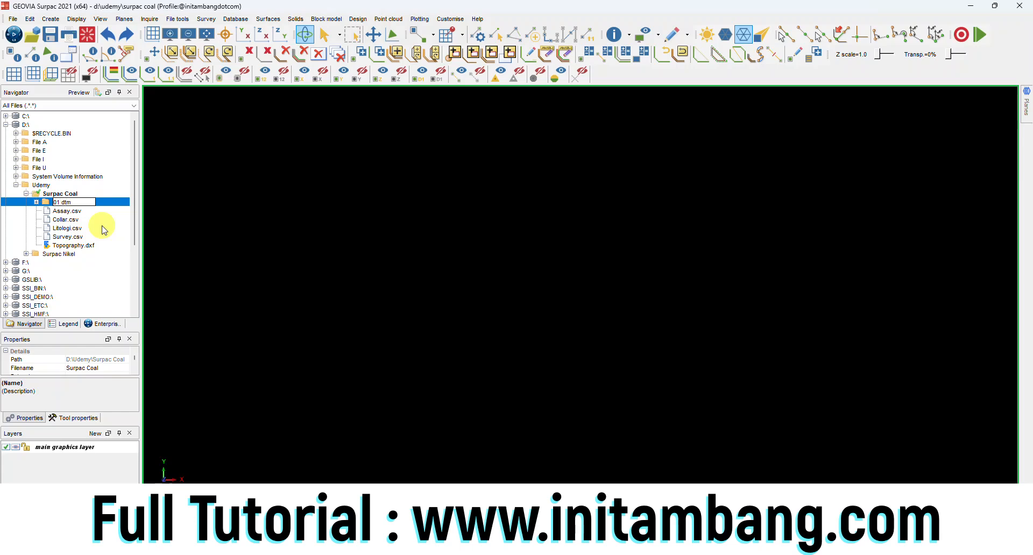
key("Return")
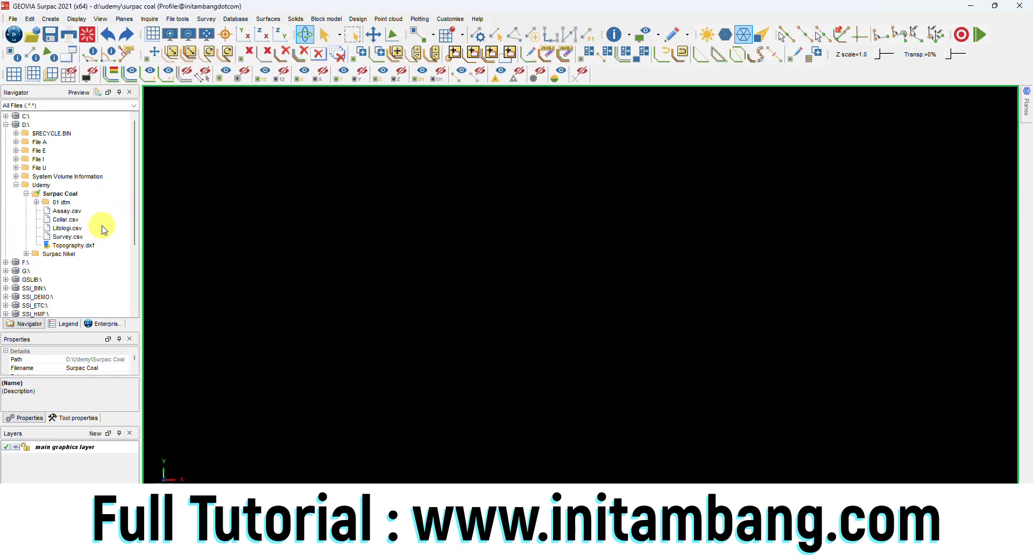
Set the 01 dtm folder as the work directory.
left_click(65, 204)
right_click(64, 203)
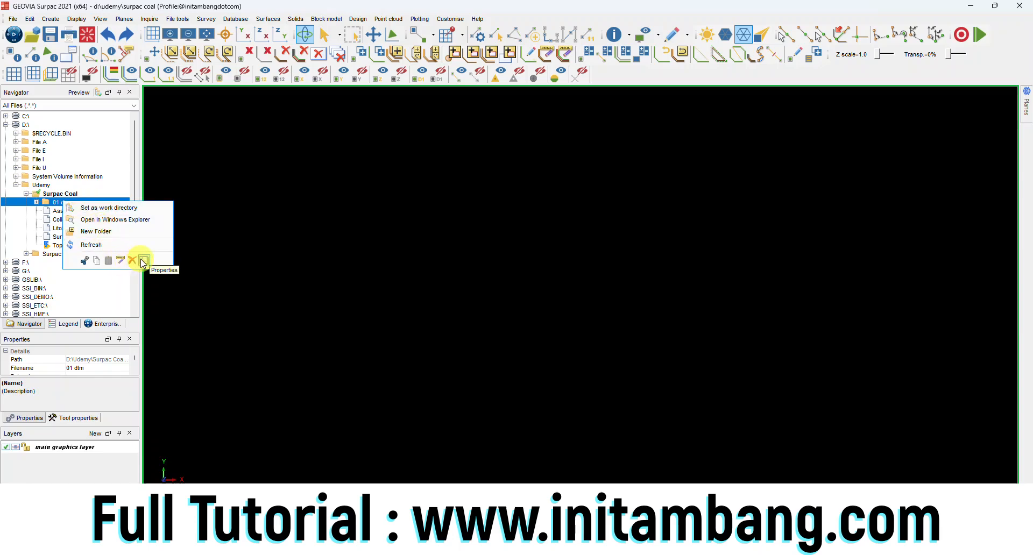
left_click(67, 201)
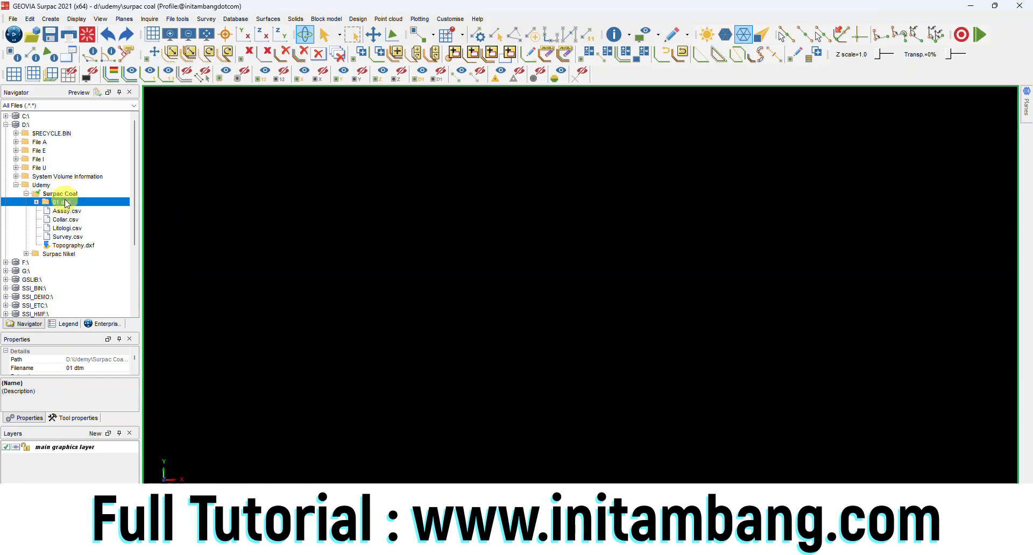
right_click(63, 206)
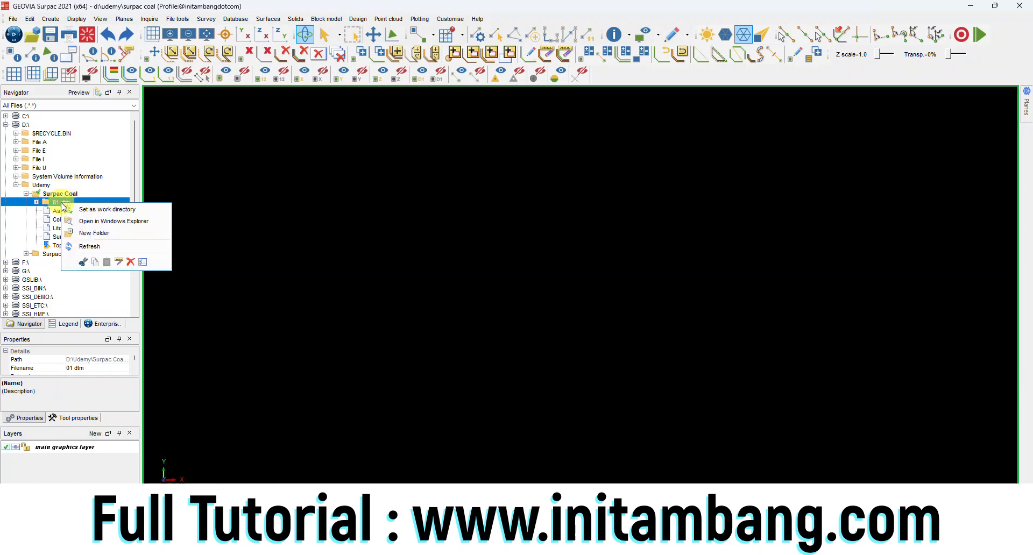
left_click(86, 210)
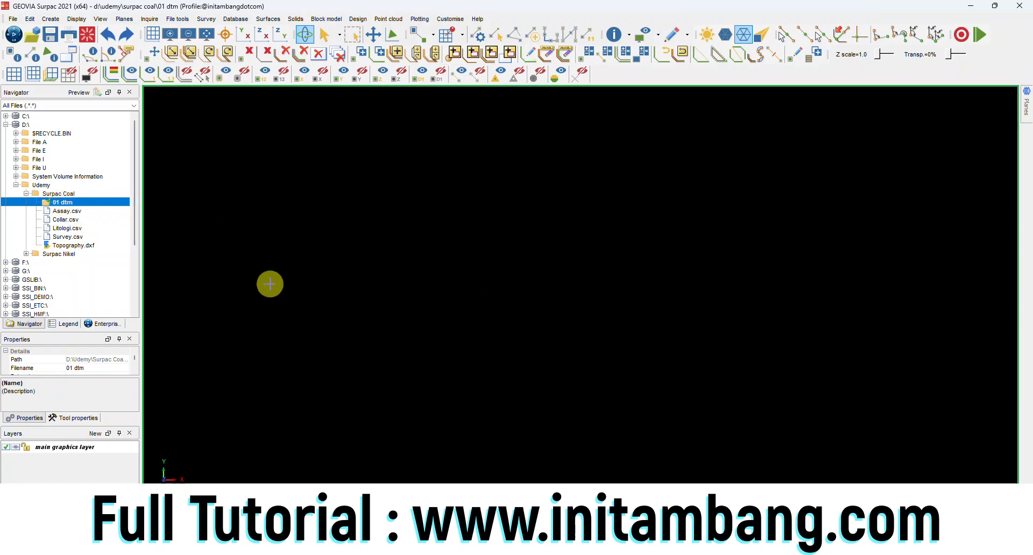
Move Topography.dxf from the Surpac Coal folder into the 01 dtm folder and expand that folder.
left_click(75, 247)
right_click(75, 247)
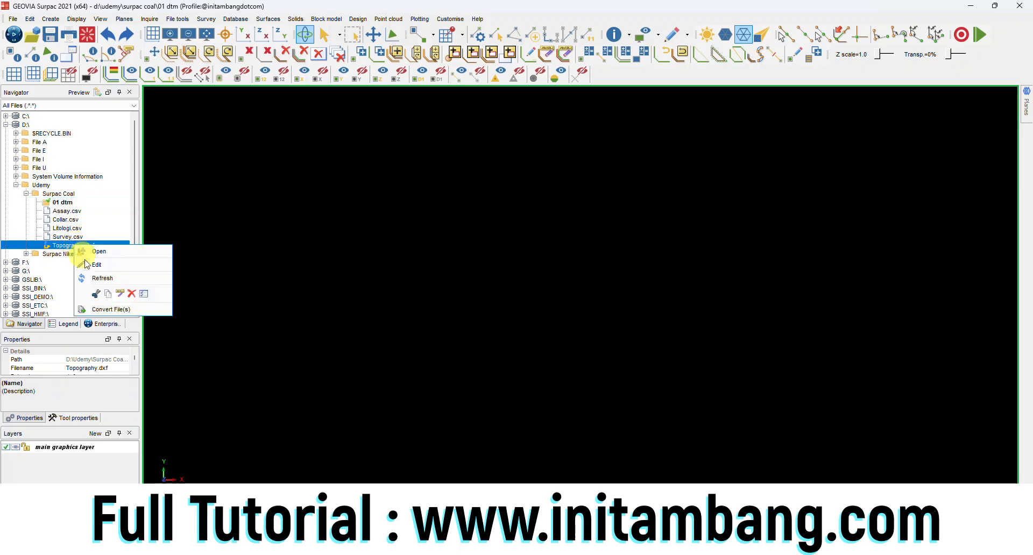
left_click(97, 297)
left_click(66, 203)
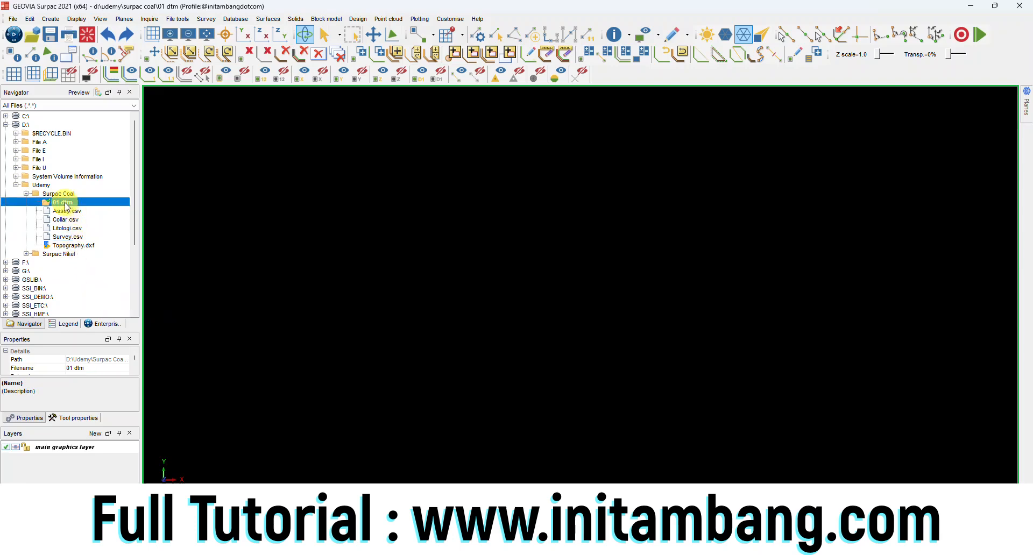
right_click(67, 204)
left_click(113, 263)
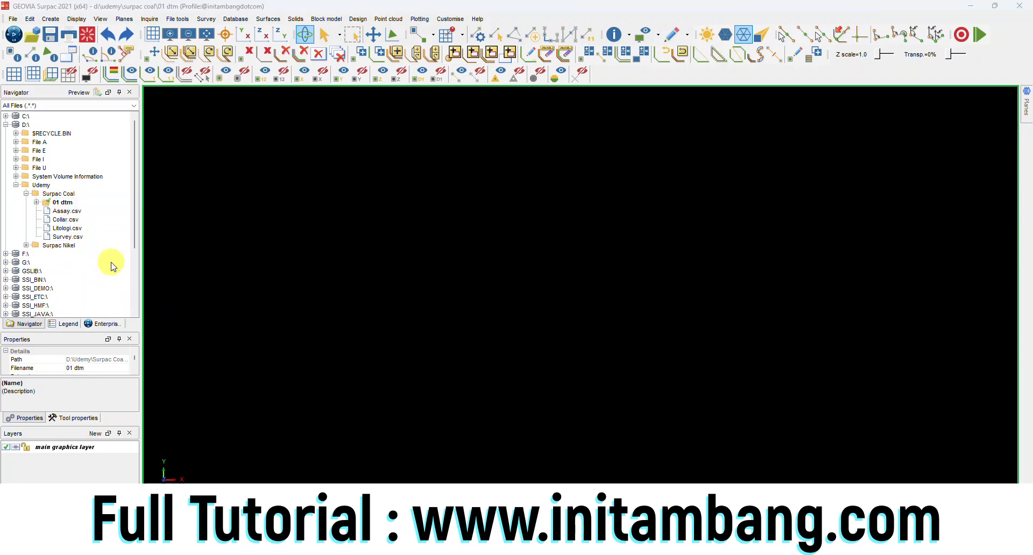
left_click(37, 202)
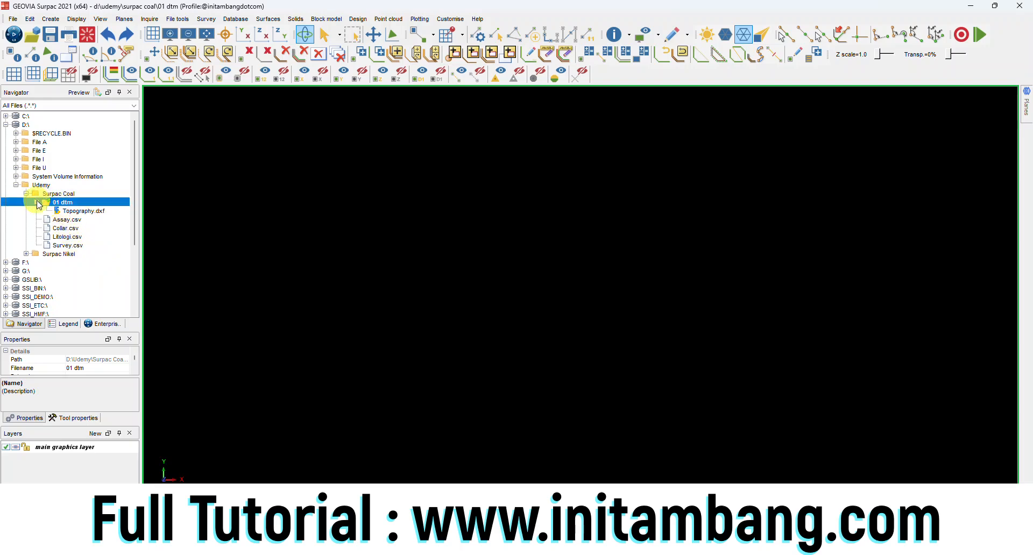
Open Topography.dxf from the 01 dtm folder, and reset the graphics to clear it from the viewport.
left_click(94, 213)
right_click(94, 213)
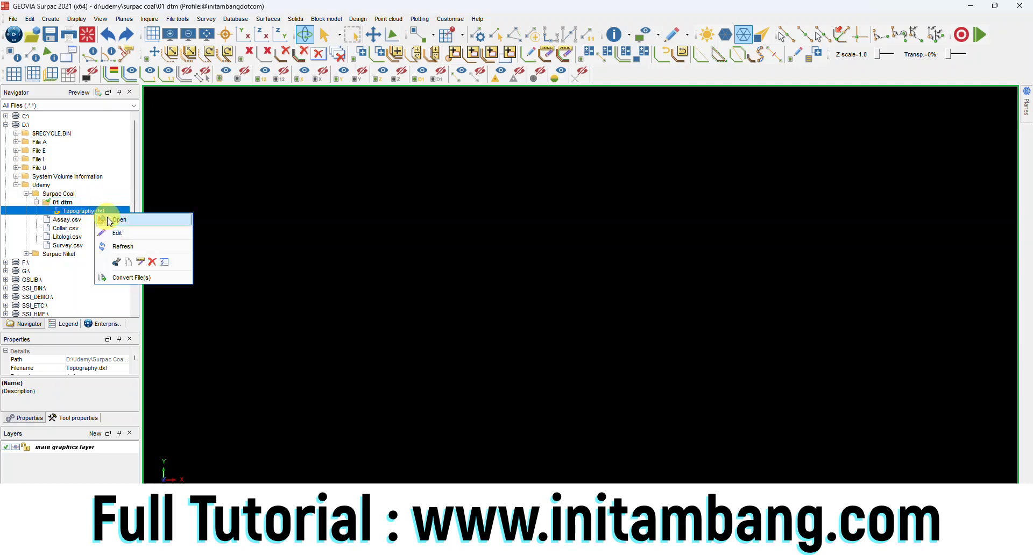
left_click(108, 218)
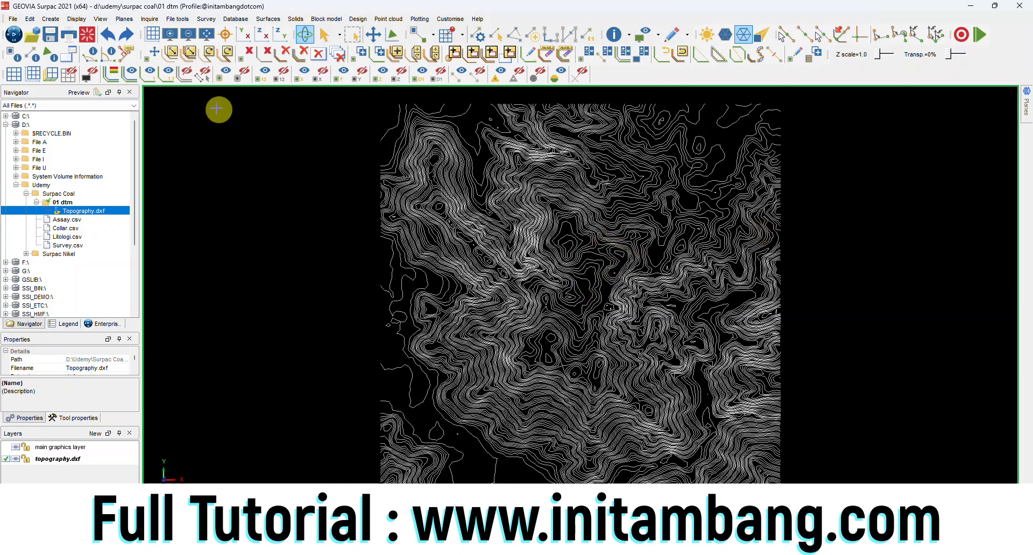
left_click(87, 38)
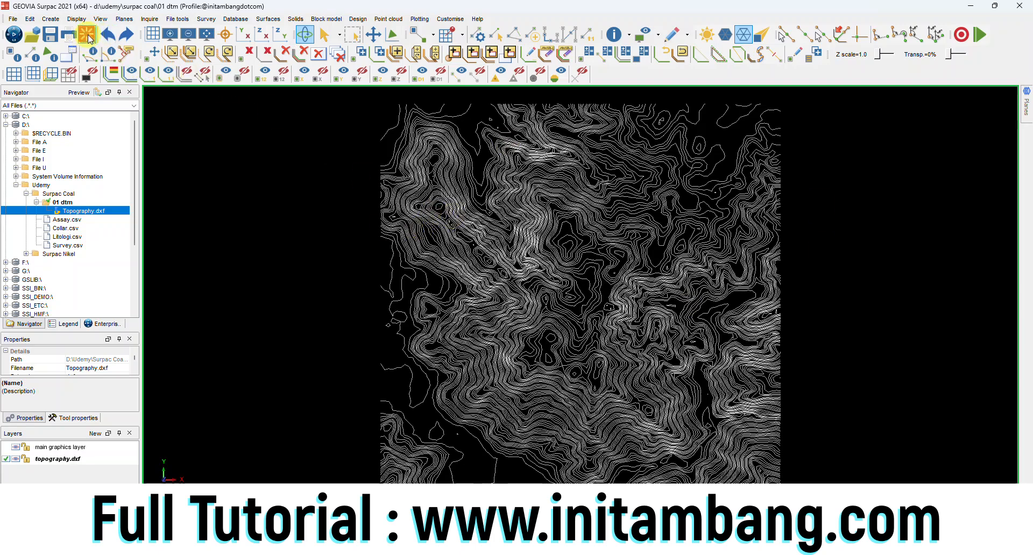
left_click(88, 37)
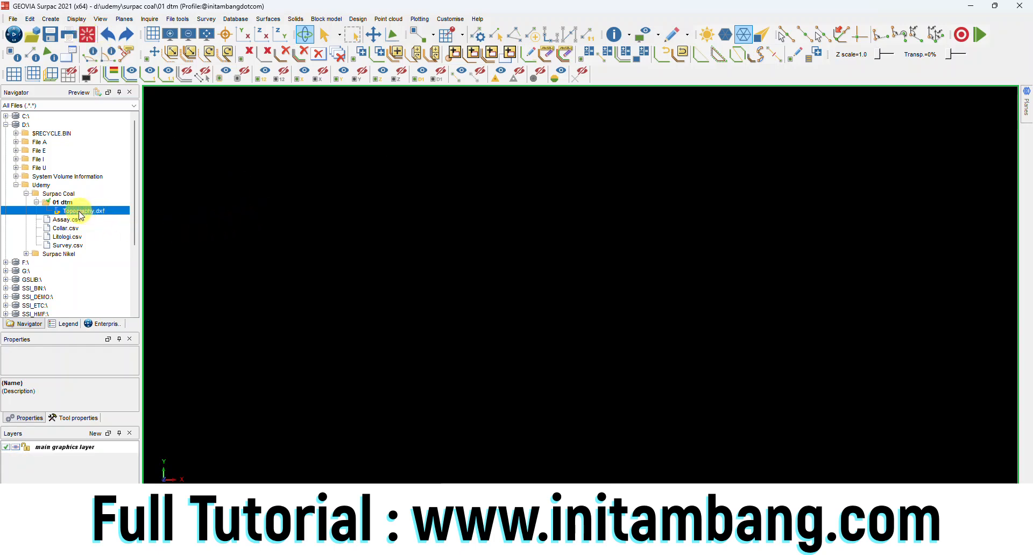
Load Topography.dxf into the graphics view and choose z as the description field for drawing its point attributes.
left_click_drag(73, 214, 636, 247)
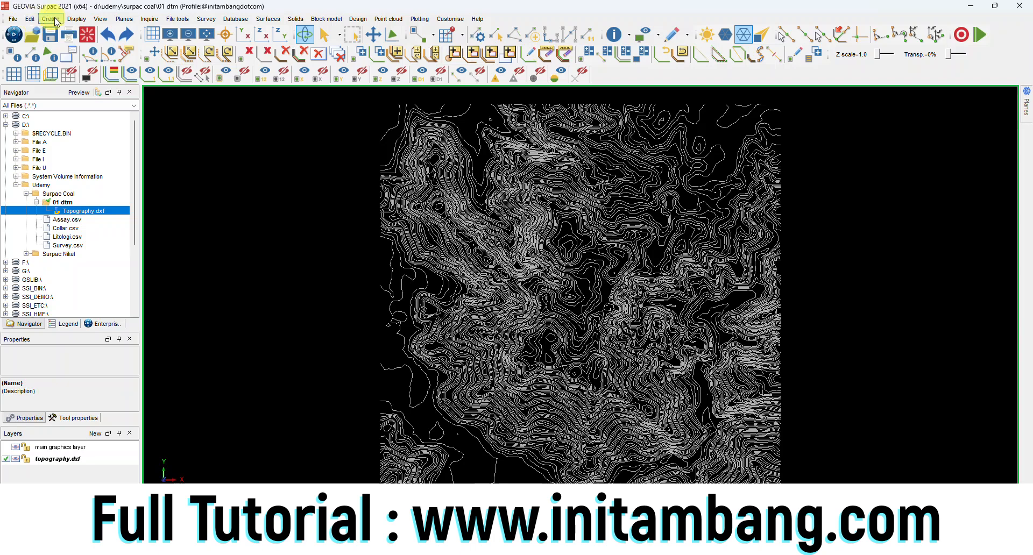
left_click(78, 20)
mouse_move(87, 33)
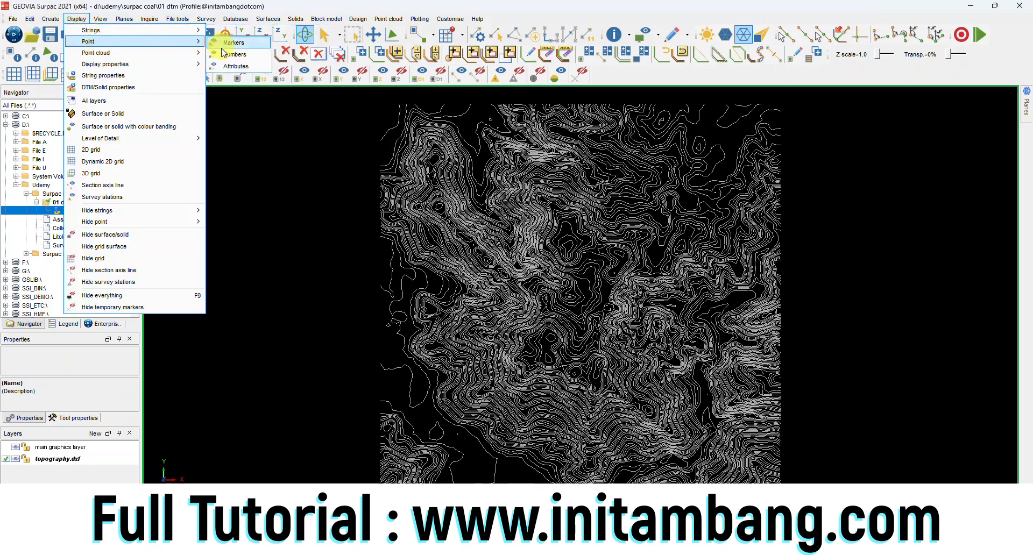
left_click(236, 66)
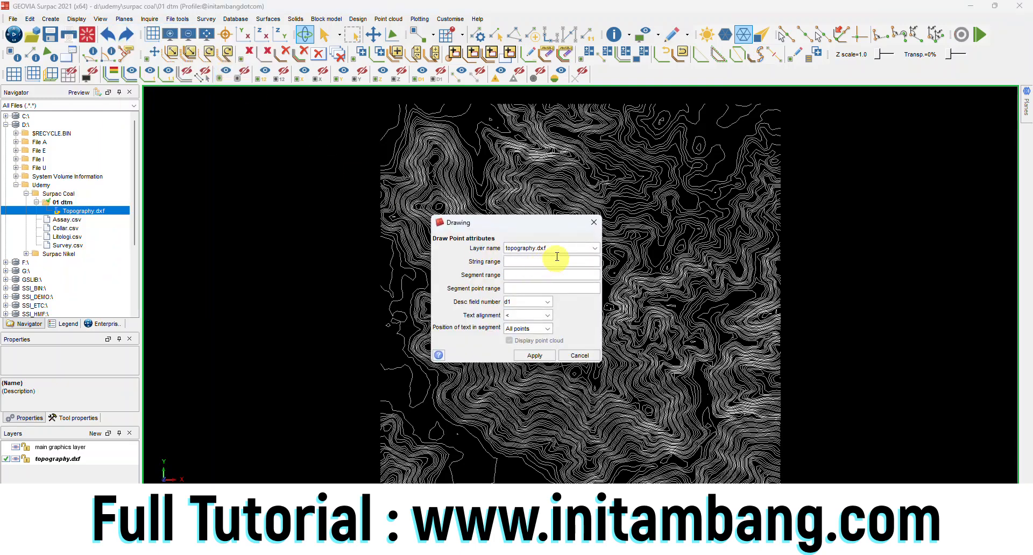
left_click(542, 261)
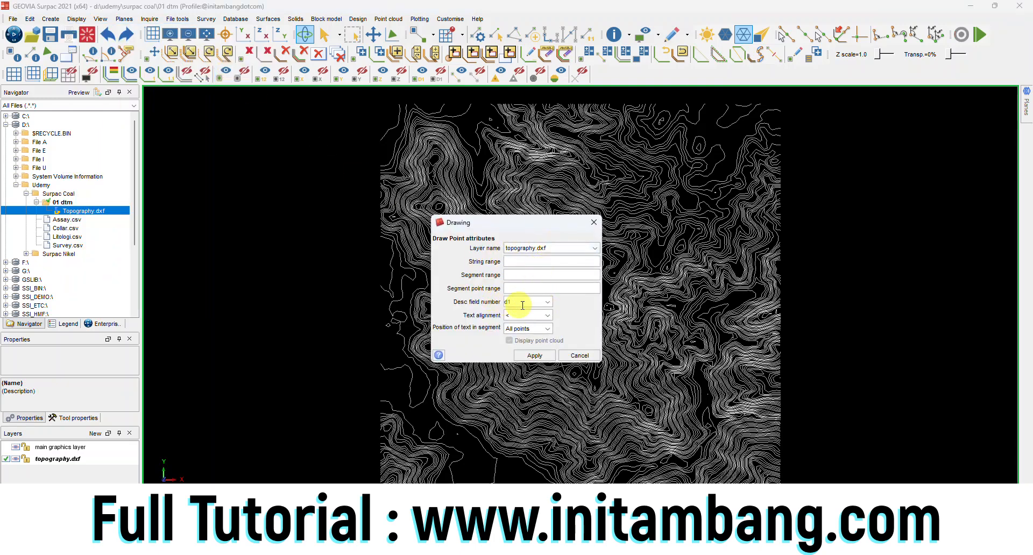
left_click(547, 302)
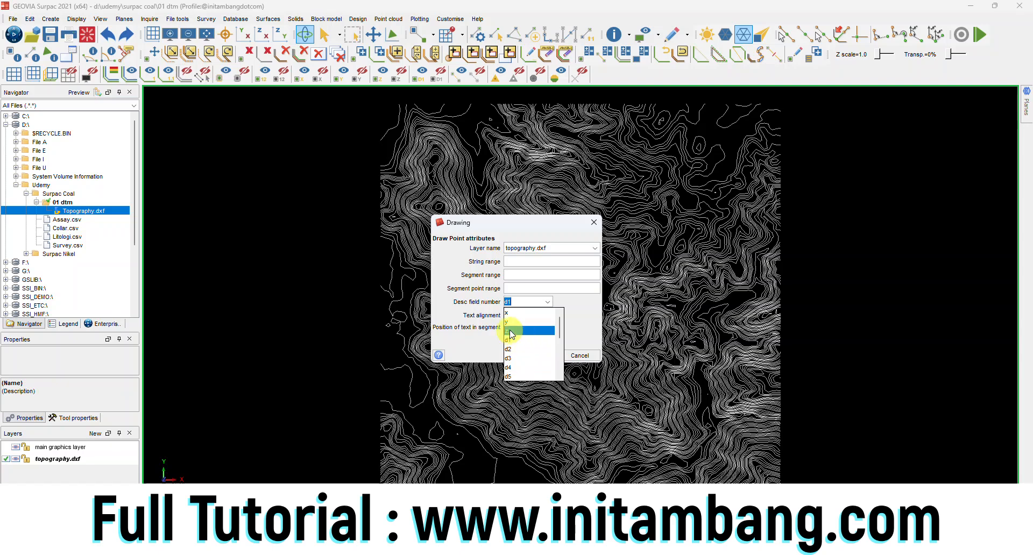
left_click(511, 331)
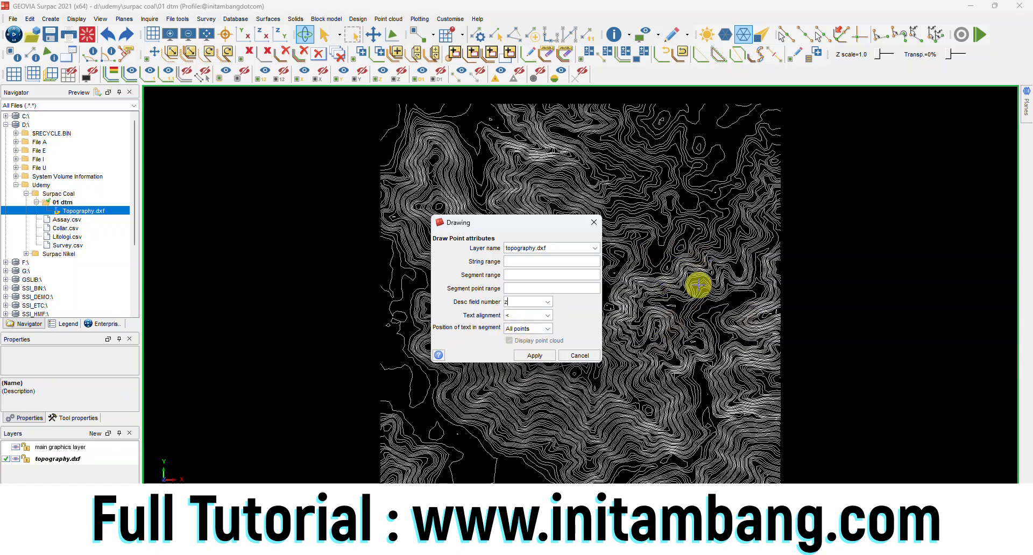
Draw the z point attributes of the topography.dxf layer with the text positioned at each segment's Centroid.
left_click(548, 317)
left_click(551, 329)
left_click(546, 331)
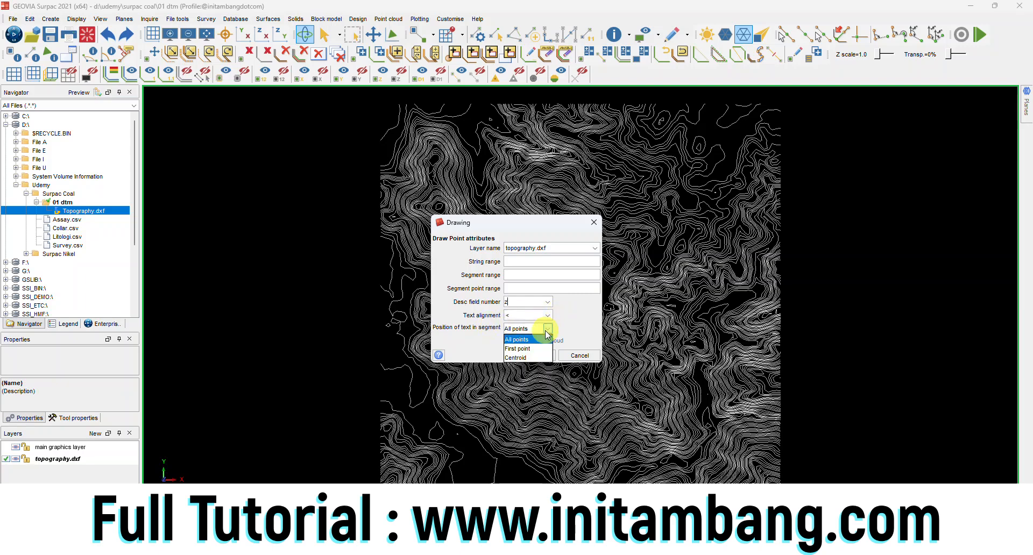
left_click(547, 330)
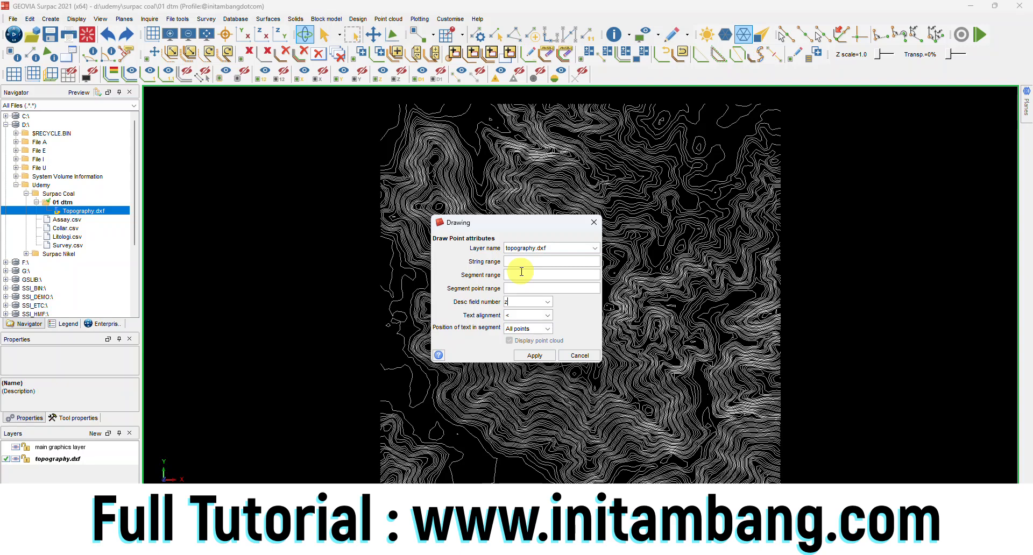
left_click(547, 302)
left_click(526, 331)
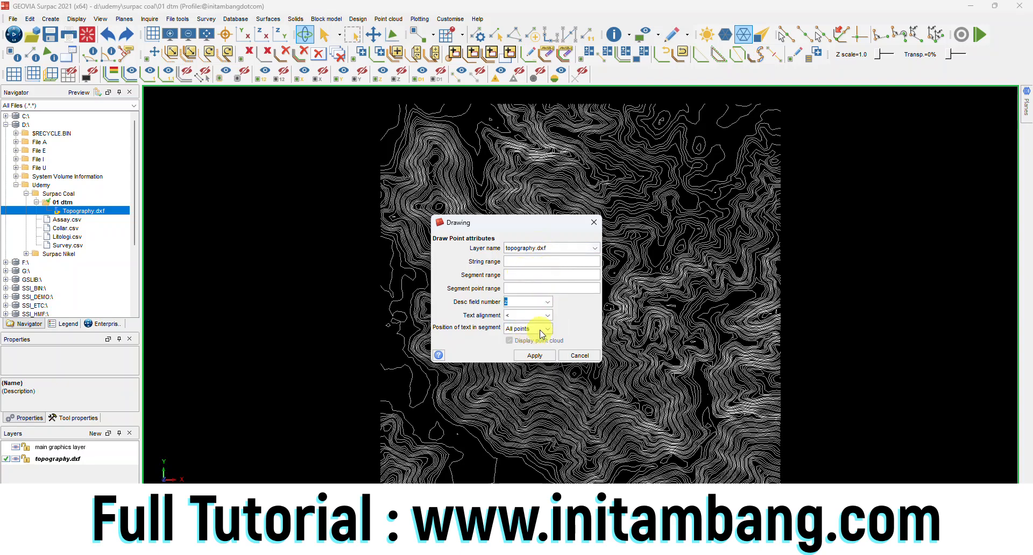
left_click(540, 329)
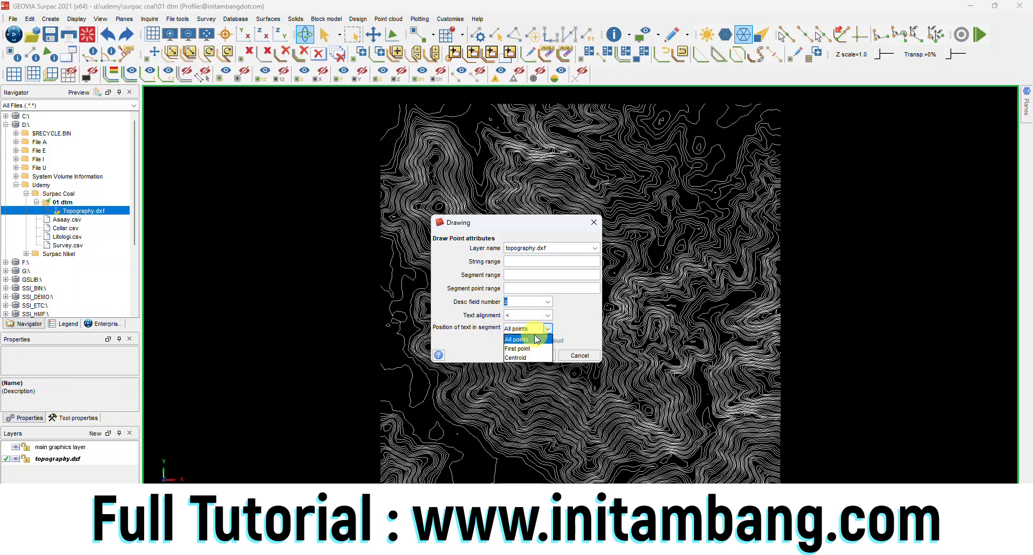
left_click(537, 339)
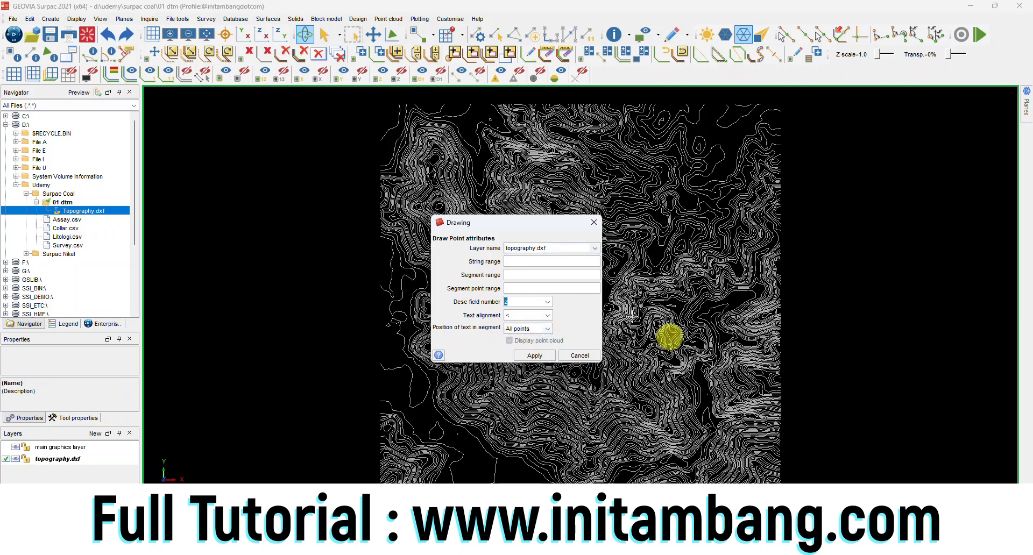
left_click(535, 328)
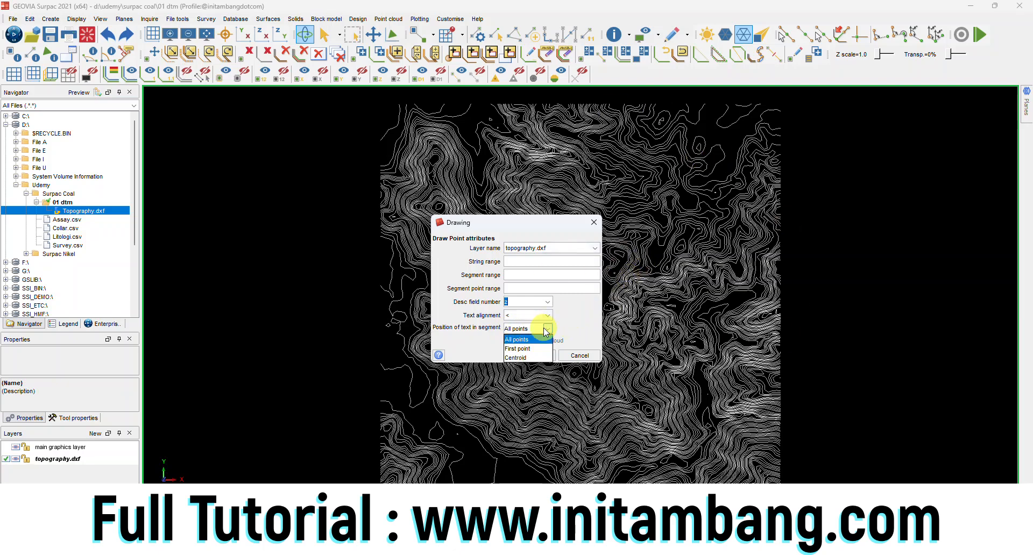
left_click(529, 357)
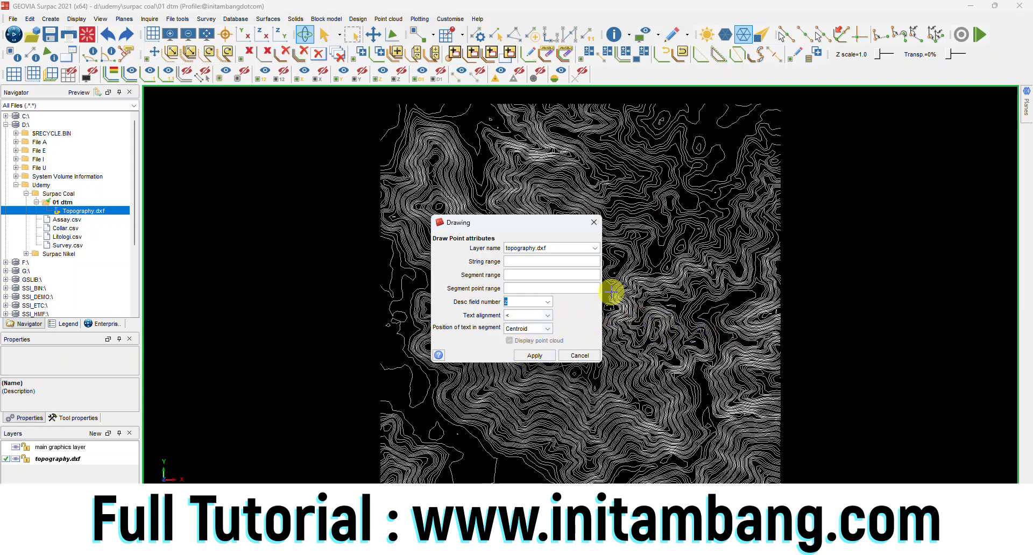
left_click(546, 329)
left_click(529, 347)
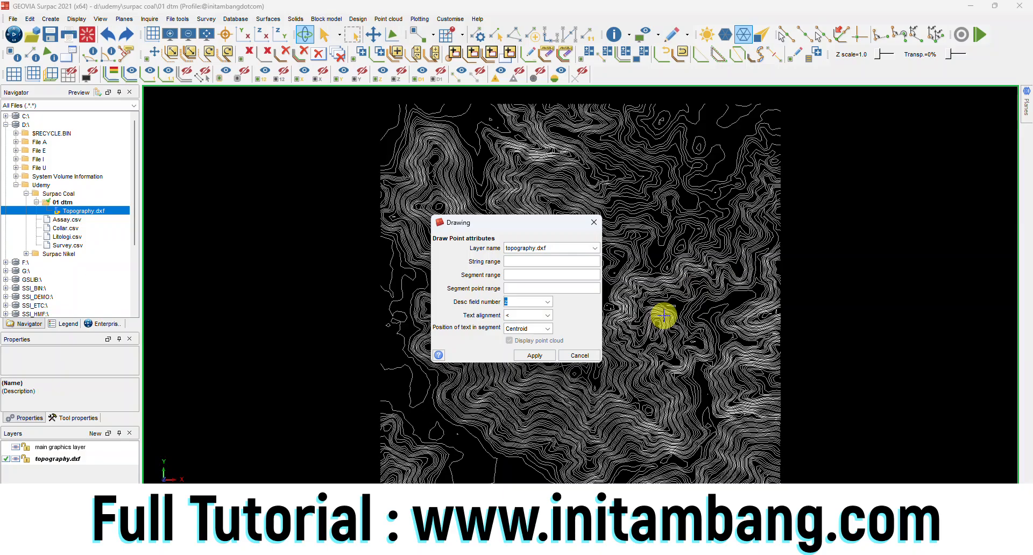
left_click(533, 356)
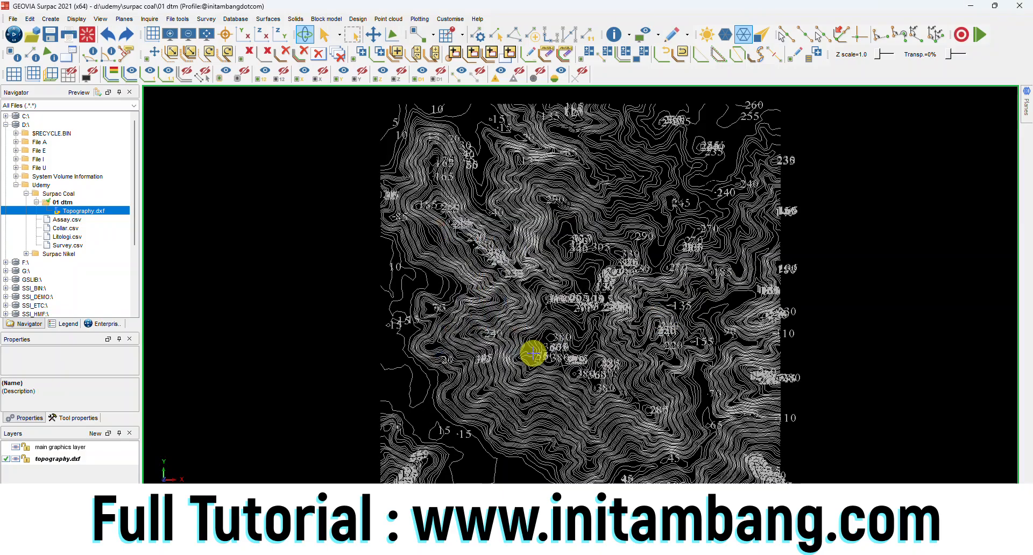
Examine the elevation labels along the contours up close and in 3D, and restore the full plan view.
scroll(597, 365, "up", 3)
scroll(600, 367, "up", 4)
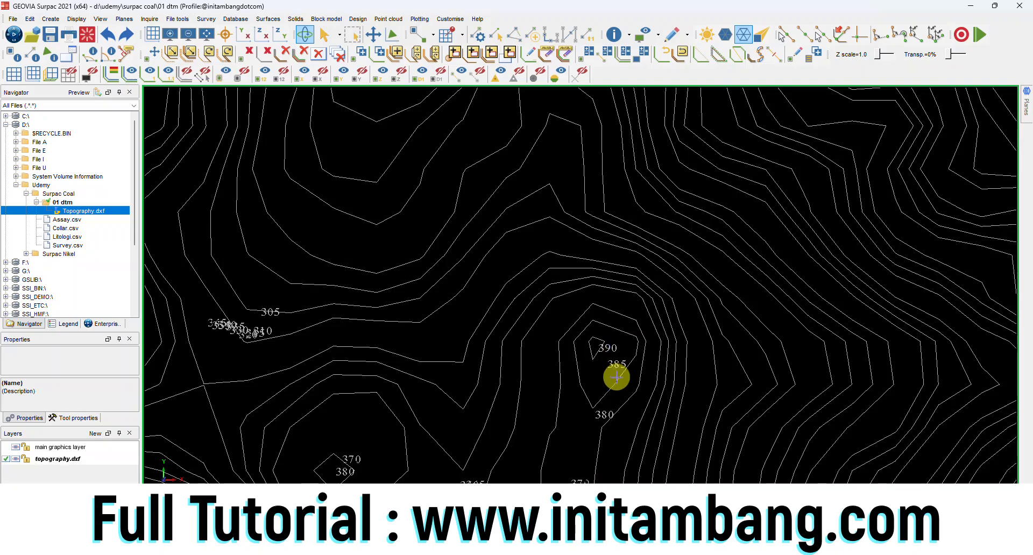
scroll(599, 452, "down", 2)
scroll(606, 407, "down", 5)
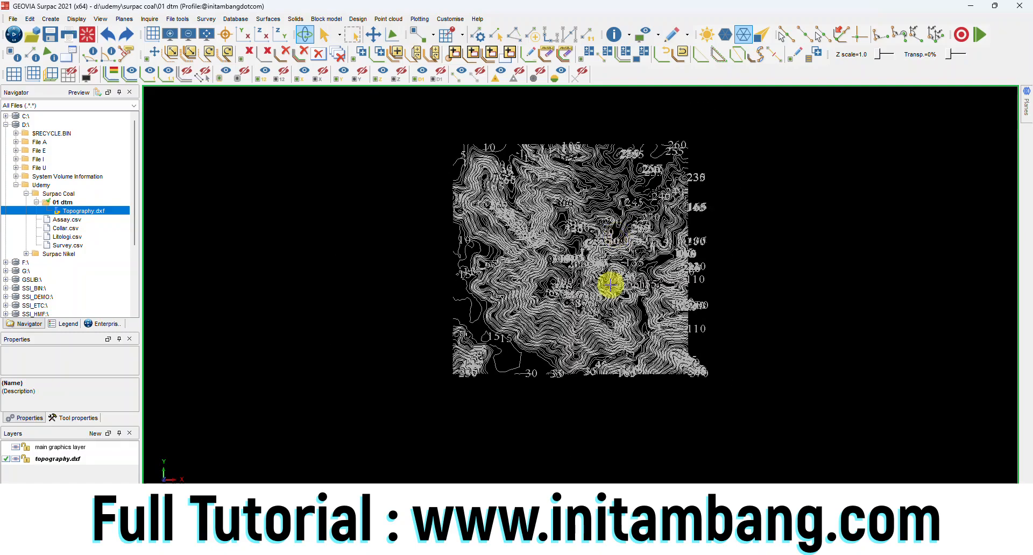
scroll(611, 284, "up", 5)
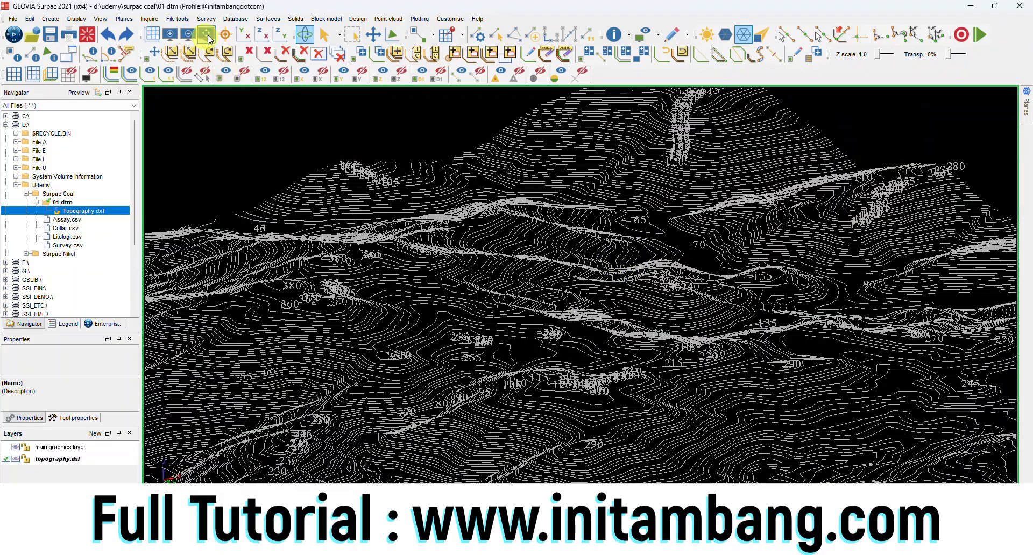
left_click(205, 34)
left_click(211, 38)
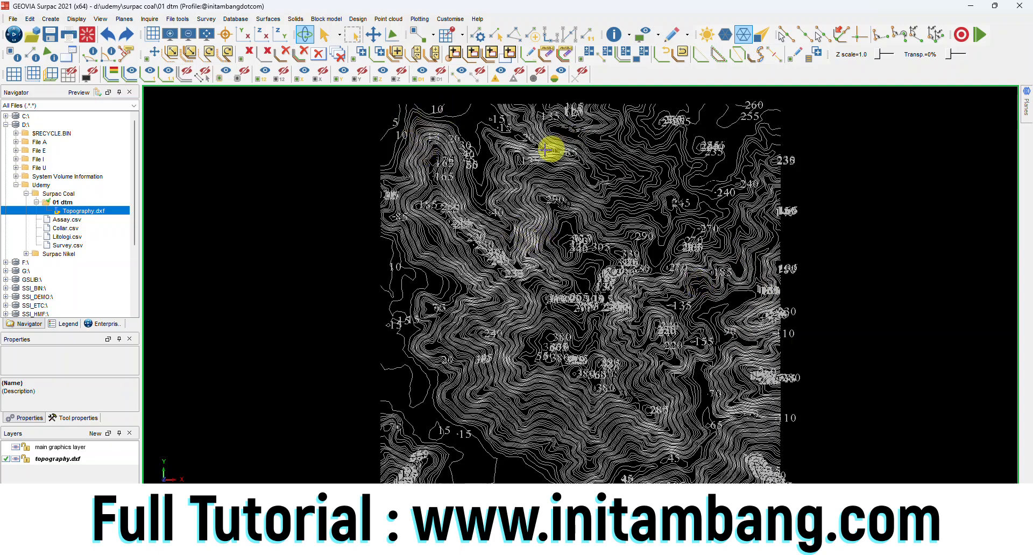
Erase the point attributes from the topography.dxf layer.
left_click(399, 81)
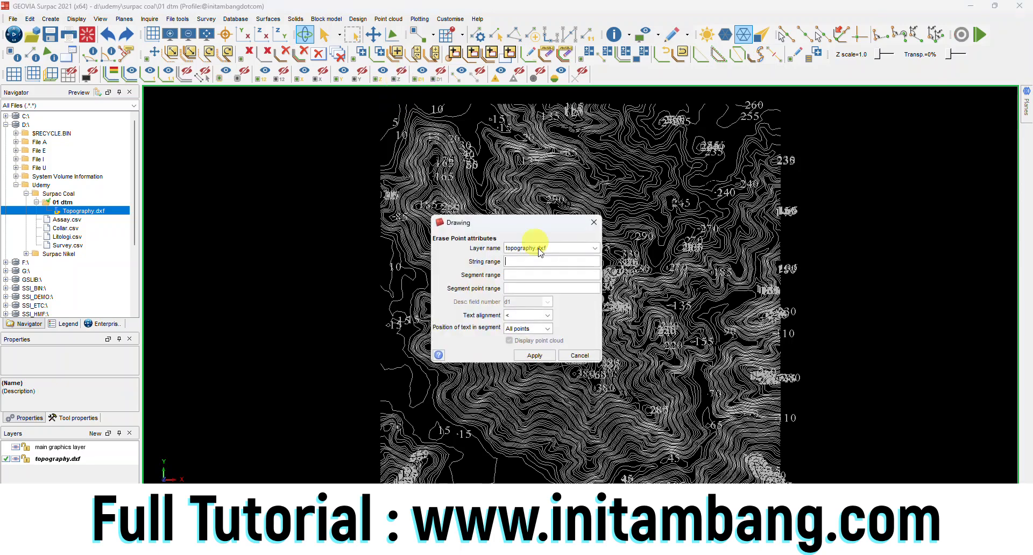
left_click(534, 355)
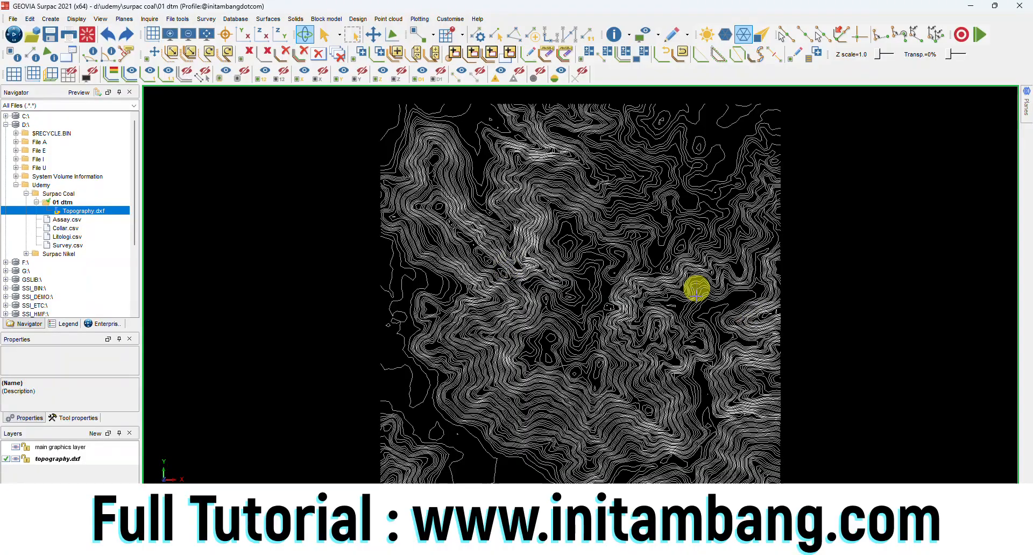
left_click_drag(688, 394, 549, 198)
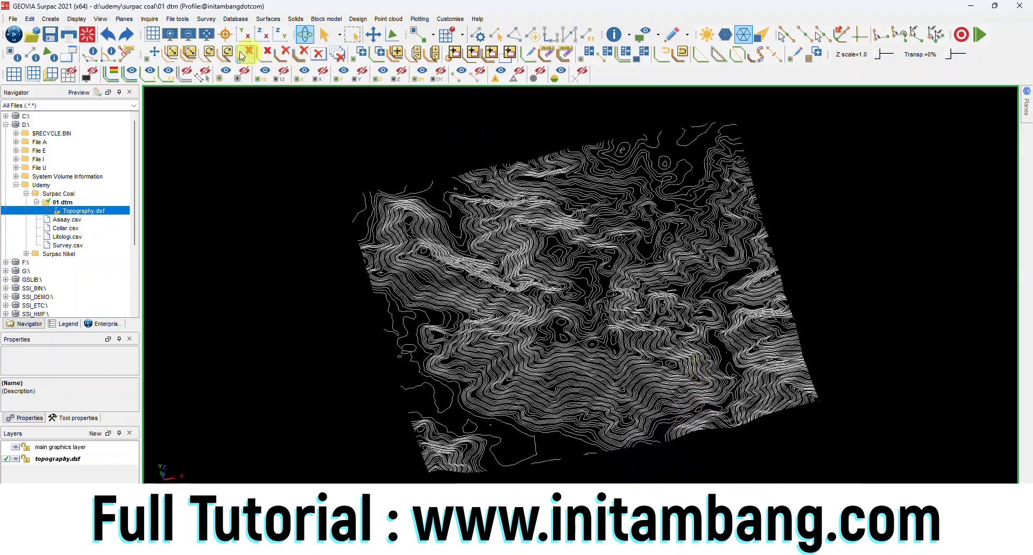
left_click(207, 37)
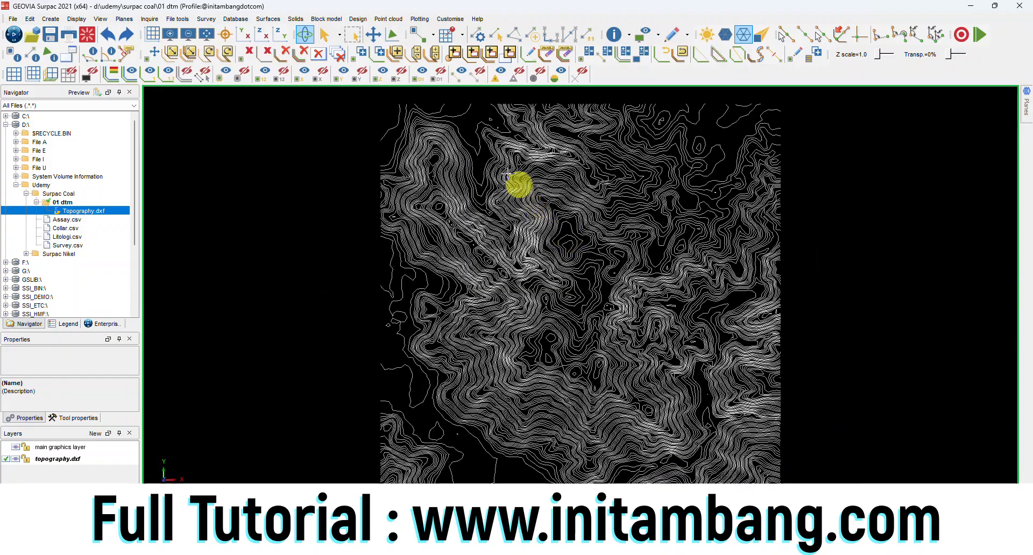
Create a DTM from the topography.dxf layer on the XY plane with the breakline test turned off.
left_click(269, 20)
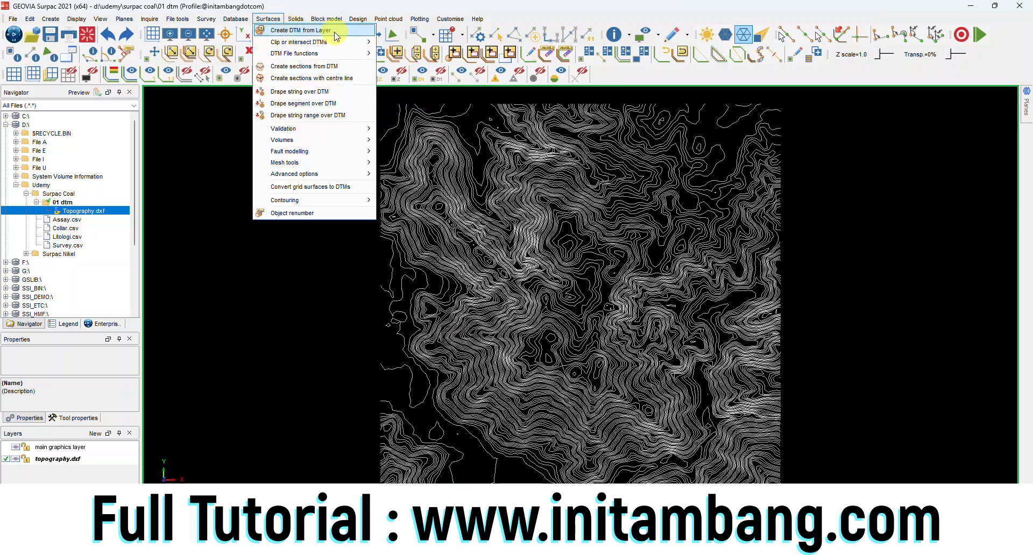
left_click(353, 34)
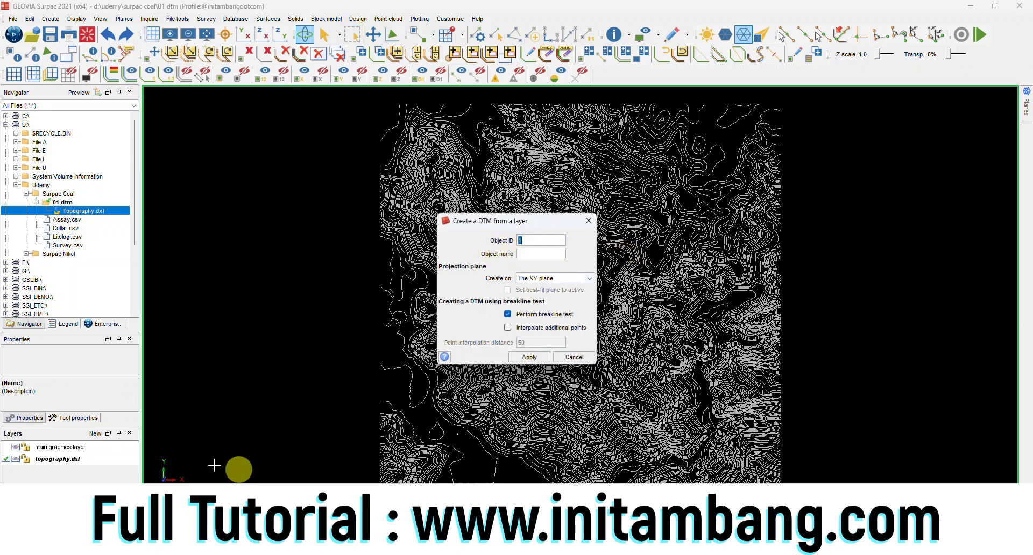
left_click(578, 278)
left_click(554, 285)
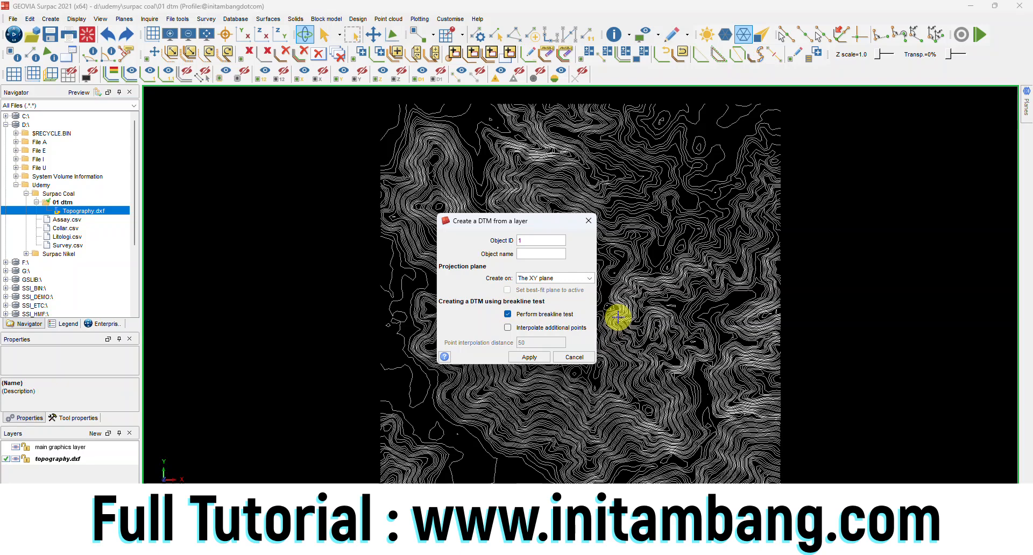
left_click(507, 314)
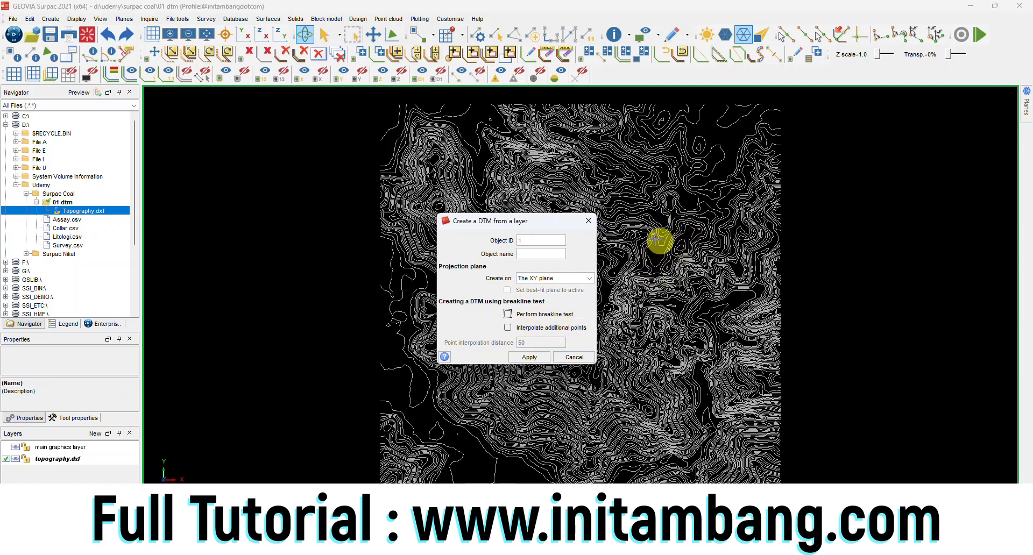
left_click(528, 357)
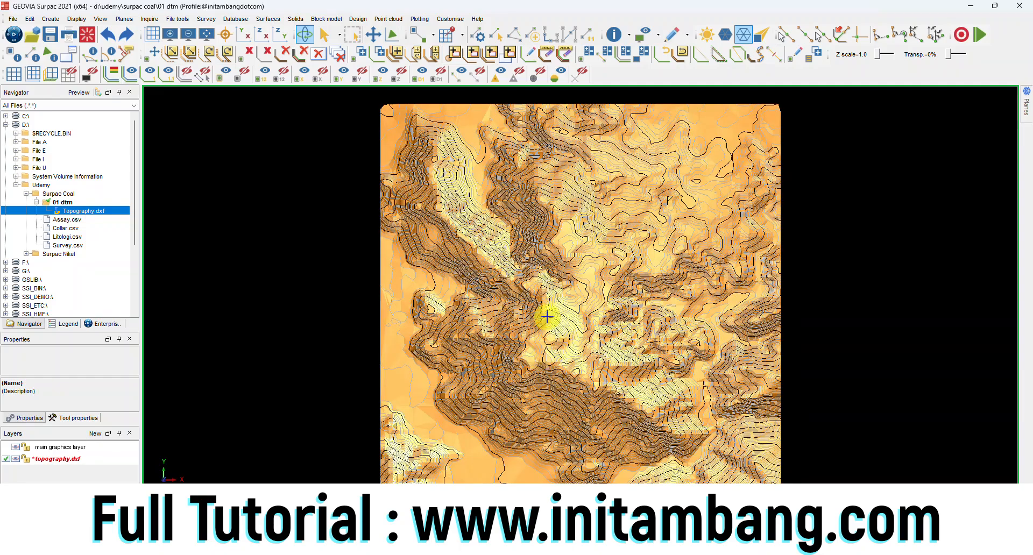
Save the surface as topography.dtm in binary Surpac DTM format without saving styles.
scroll(547, 318, "up", 5)
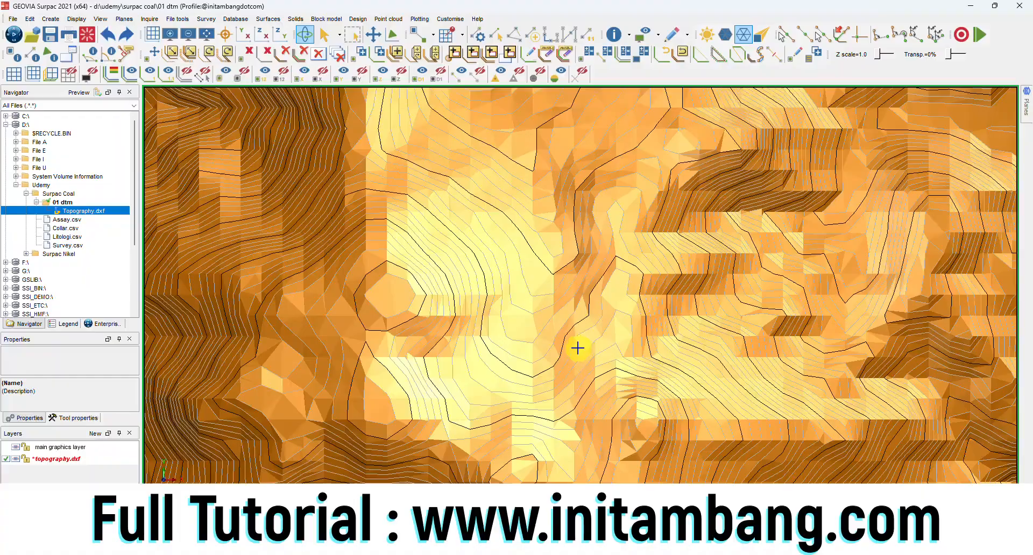
scroll(575, 344, "down", 8)
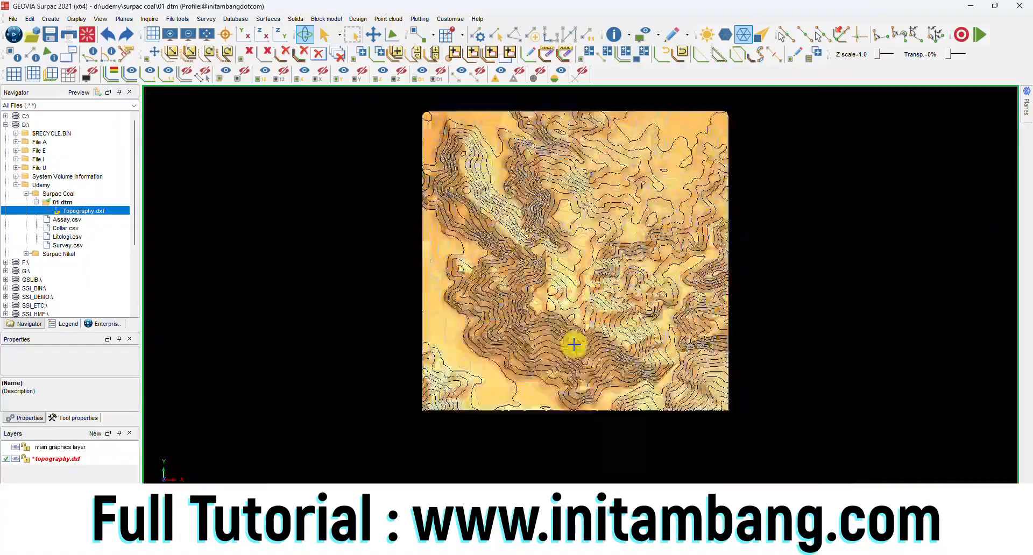
mouse_move(613, 348)
left_mouse_down()
mouse_move(628, 323)
mouse_move(574, 323)
mouse_move(593, 345)
mouse_move(612, 345)
left_mouse_up()
left_click_drag(592, 281, 574, 300)
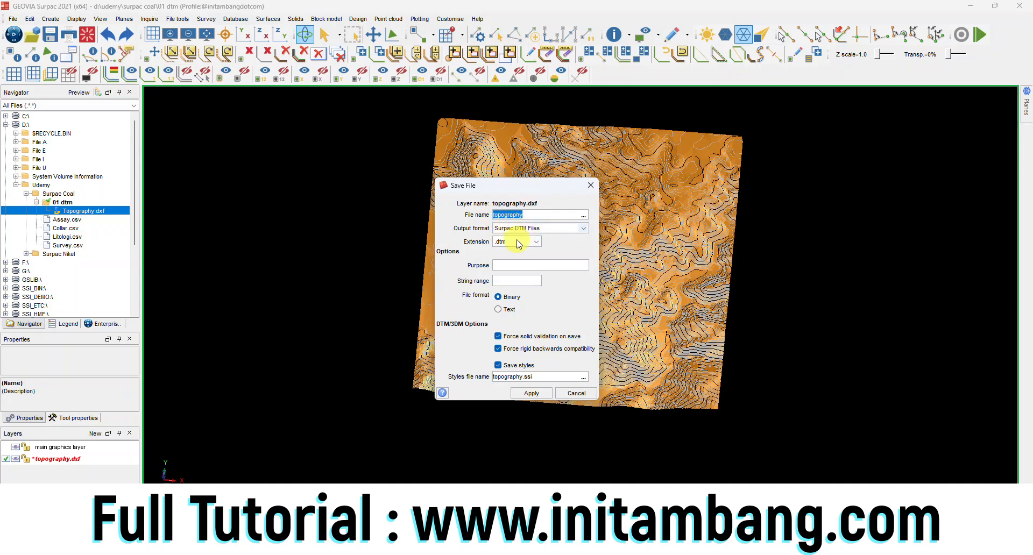
left_click(498, 365)
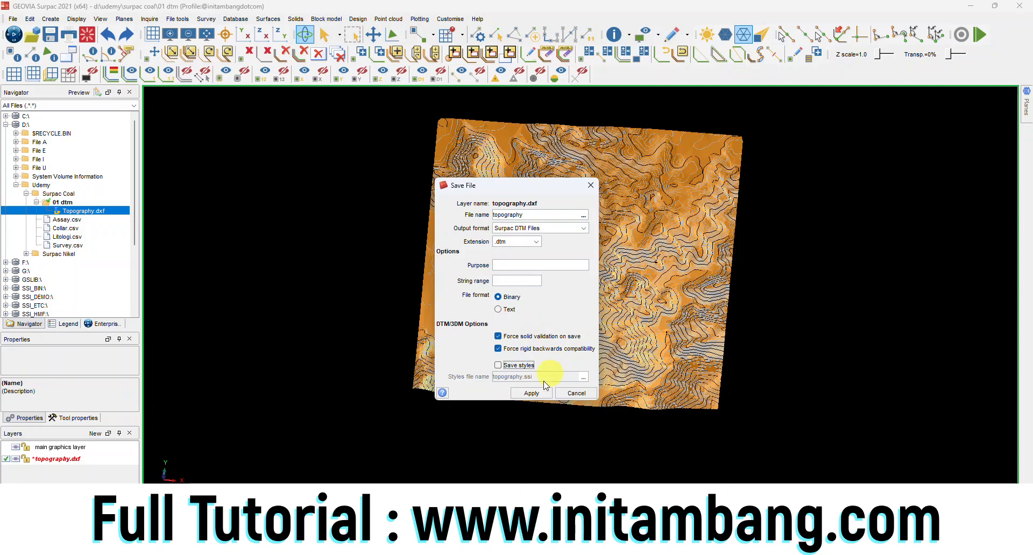
left_click(532, 393)
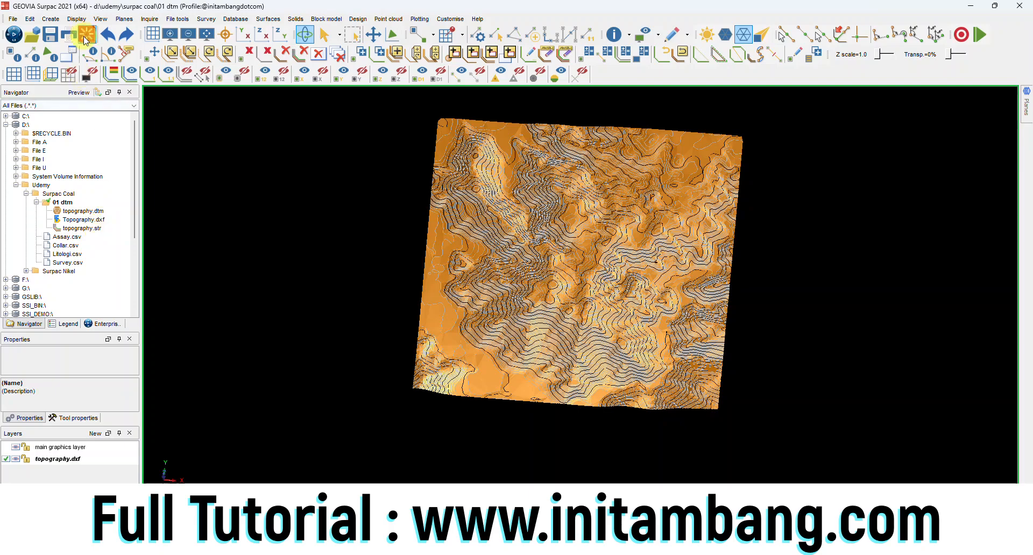
Reset the graphics and open topography.str from the 01 dtm folder.
left_click(87, 35)
left_click(86, 228)
right_click(86, 229)
left_click(102, 238)
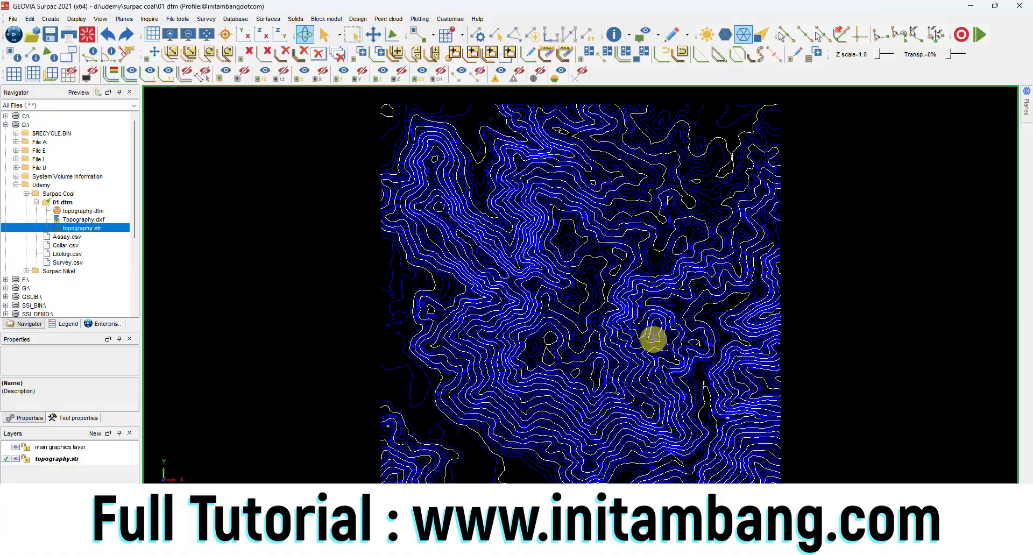
left_click_drag(669, 371, 595, 362)
scroll(583, 360, "up", 6)
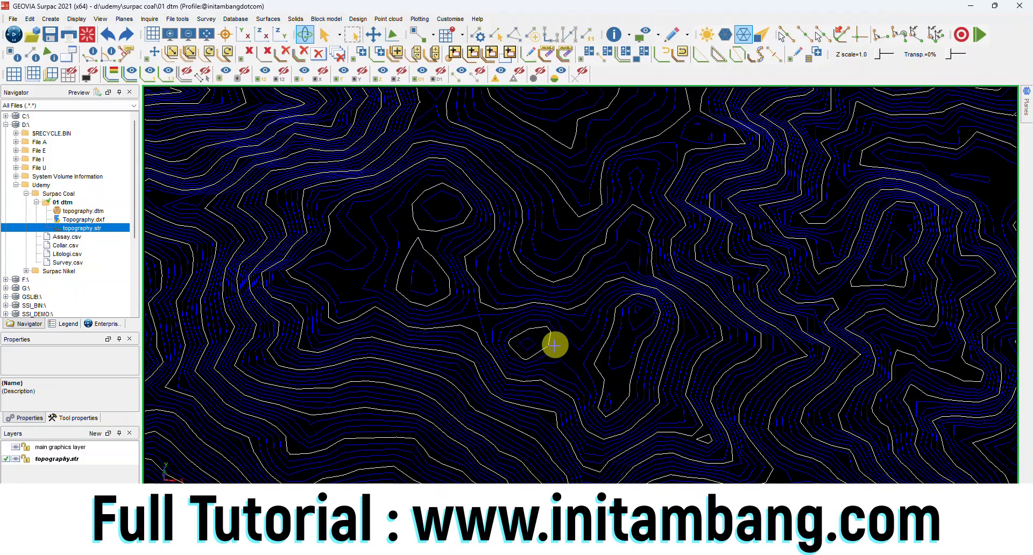
Open topography.dtm from the 01 dtm folder and inspect the surface in 3D.
scroll(519, 351, "down", 3)
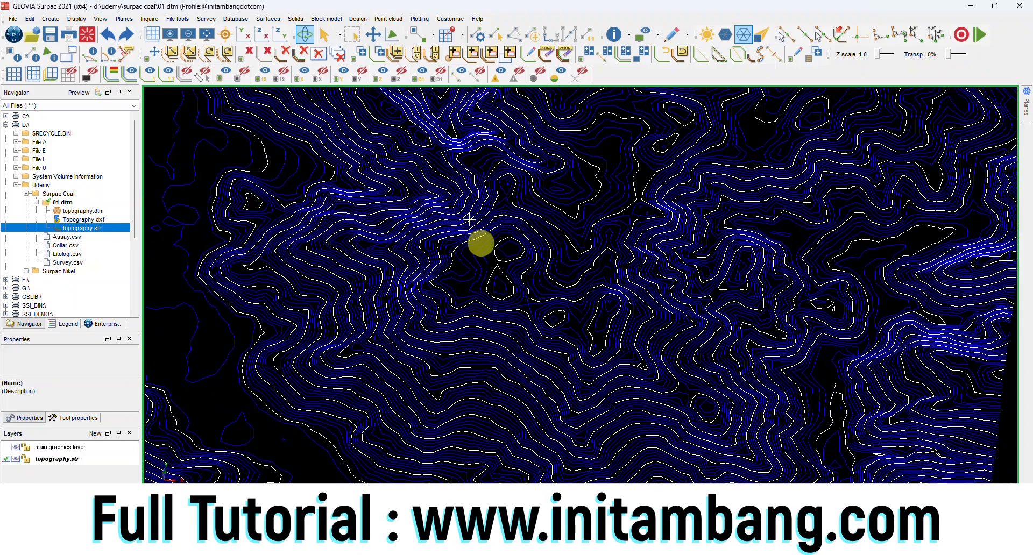
left_click(207, 36)
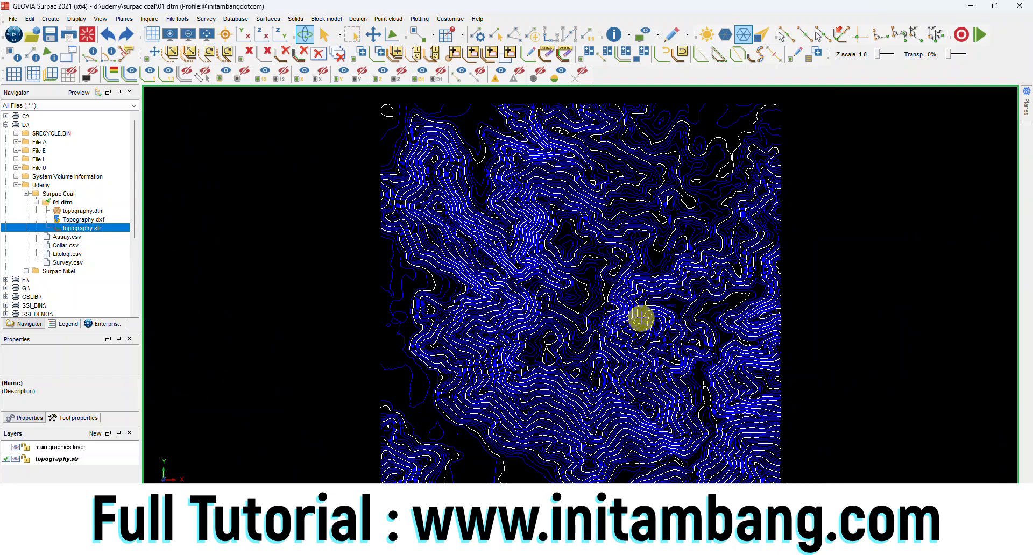
scroll(619, 323, "up", 1)
scroll(615, 325, "down", 1)
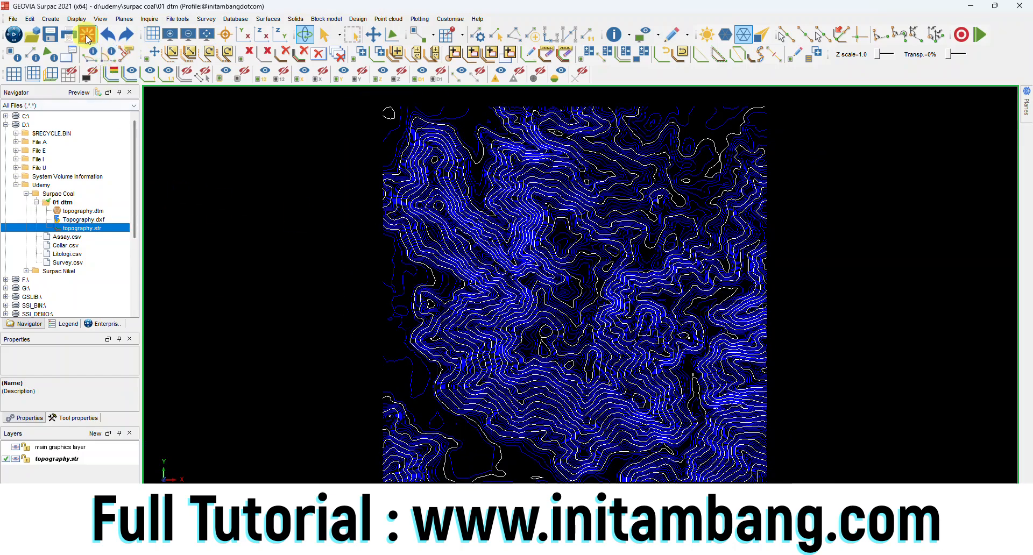
right_click(96, 210)
left_click(114, 218)
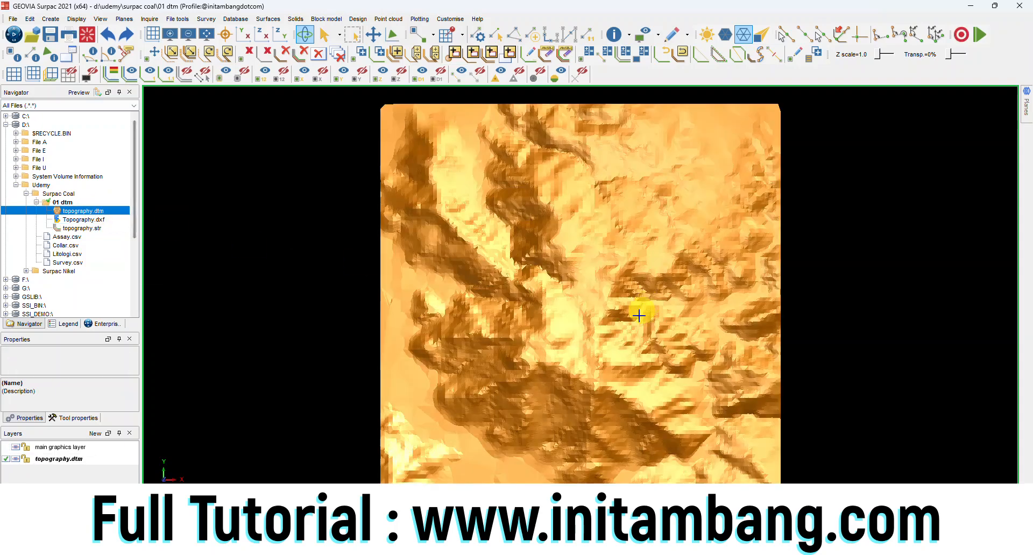
left_click_drag(618, 378, 664, 344)
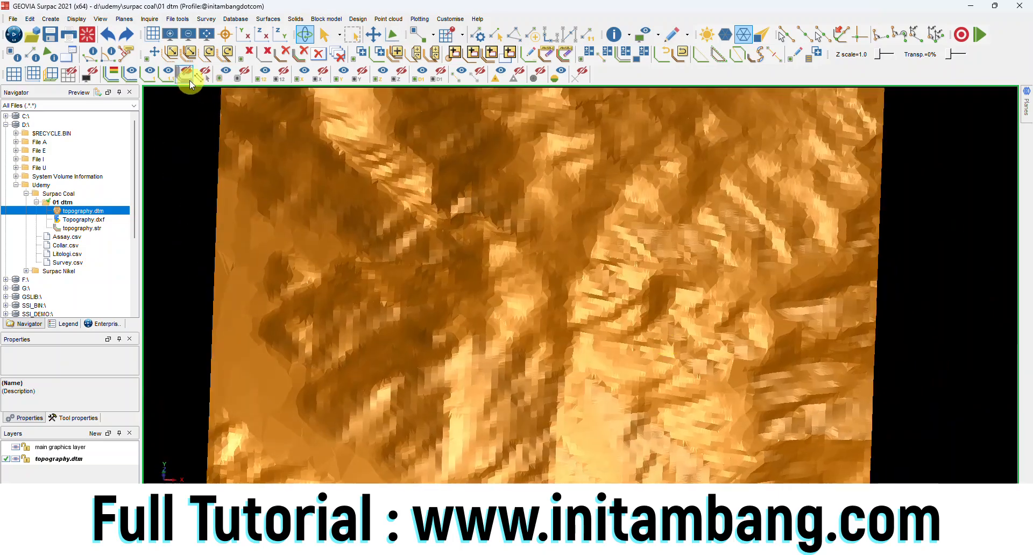
Reset the graphics and reopen topography.str from the 01 dtm folder.
left_click(87, 34)
left_click(86, 229)
right_click(89, 231)
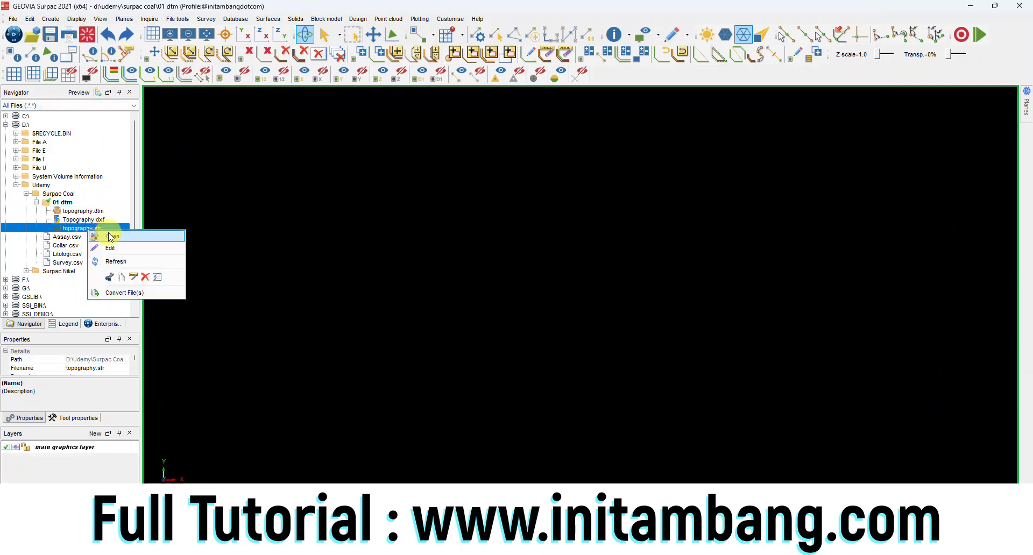
left_click(107, 233)
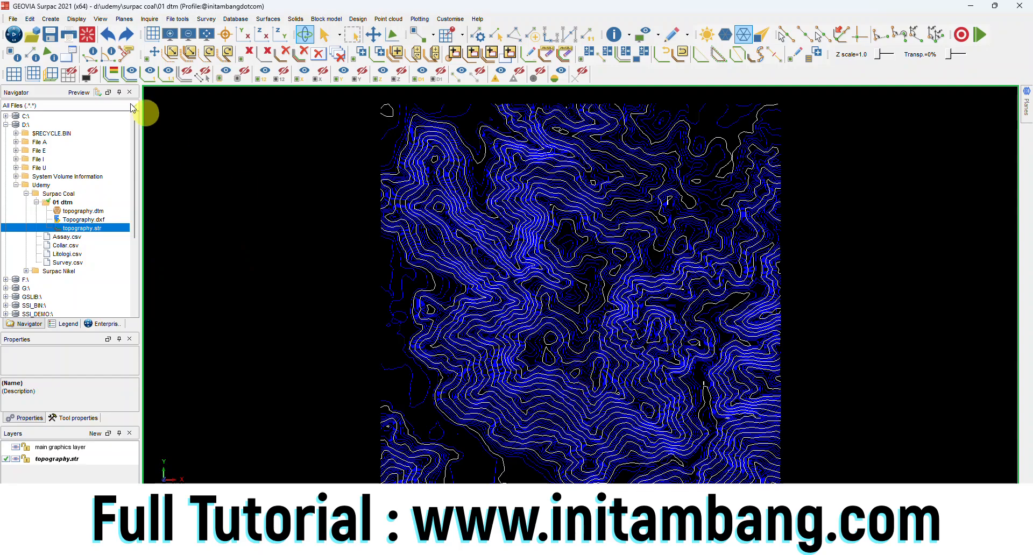
Renumber the string range 1,999 of the topography.str layer to string 1.
left_click(30, 19)
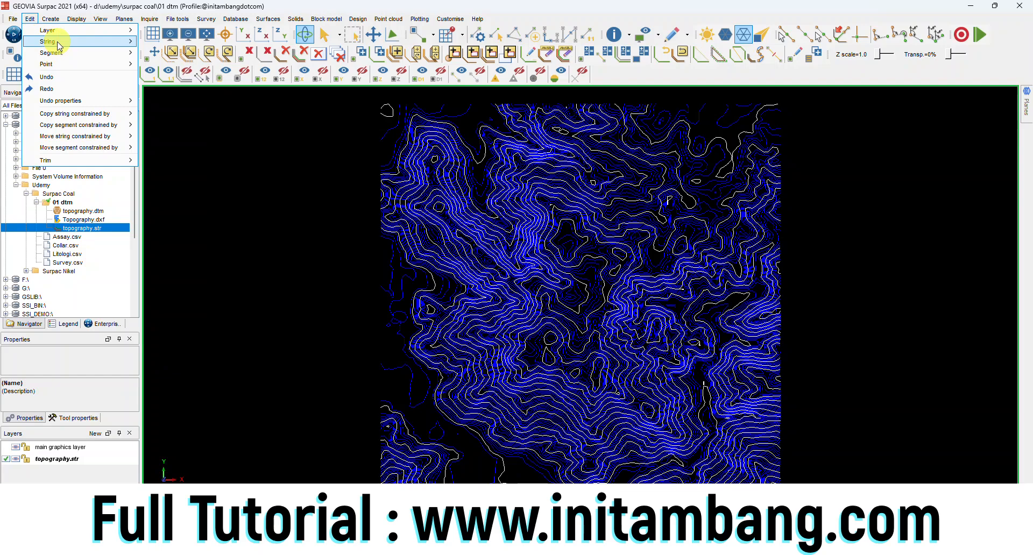
mouse_move(51, 41)
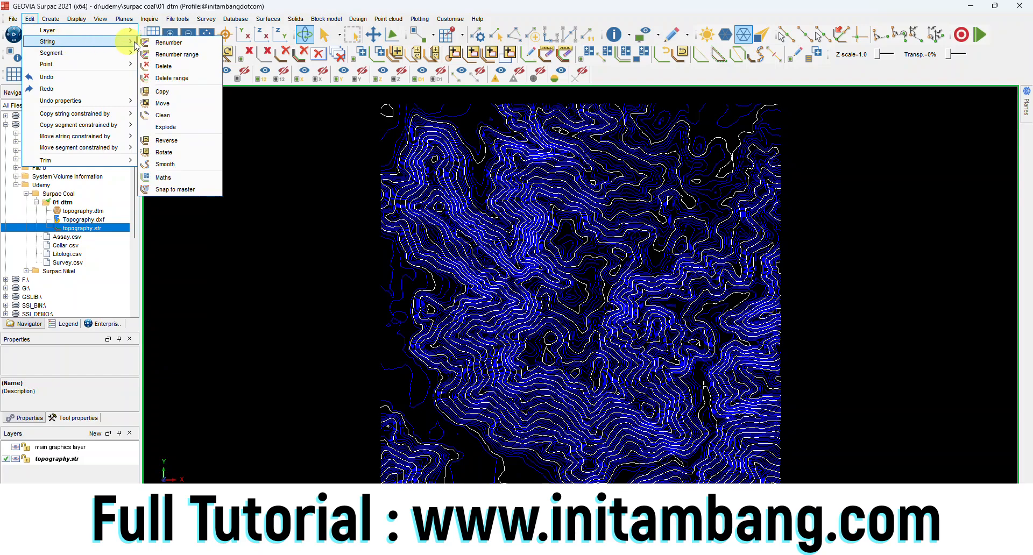
left_click(182, 55)
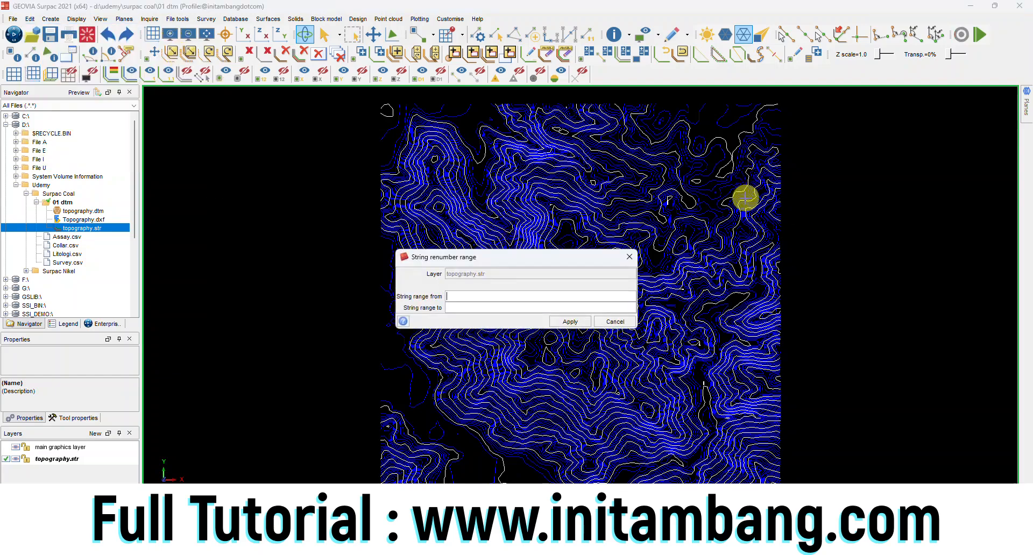
left_click(457, 296)
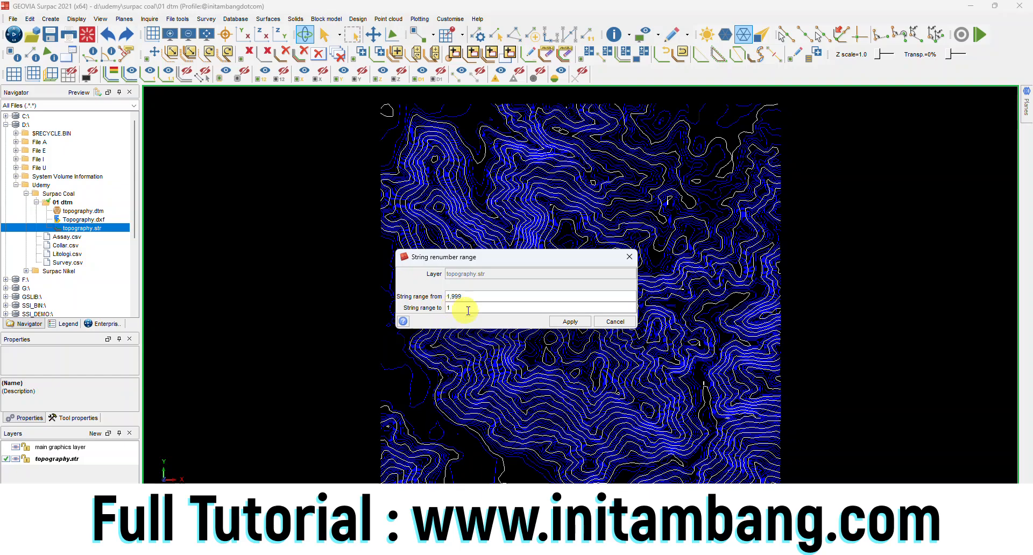
left_click(569, 323)
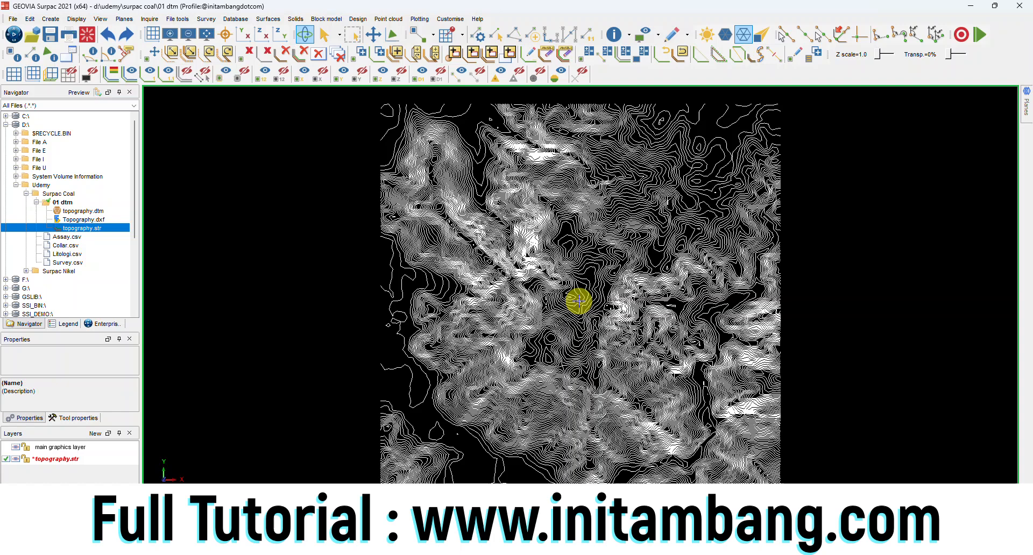
Save the renumbered layer as a binary Surpac string file, overwriting topography.str.
left_click(50, 35)
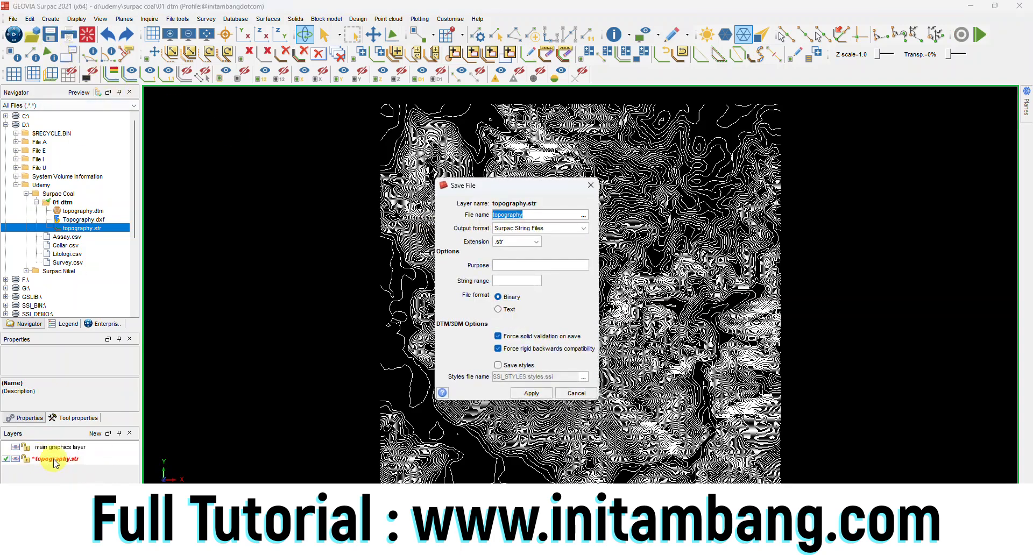
left_click(531, 393)
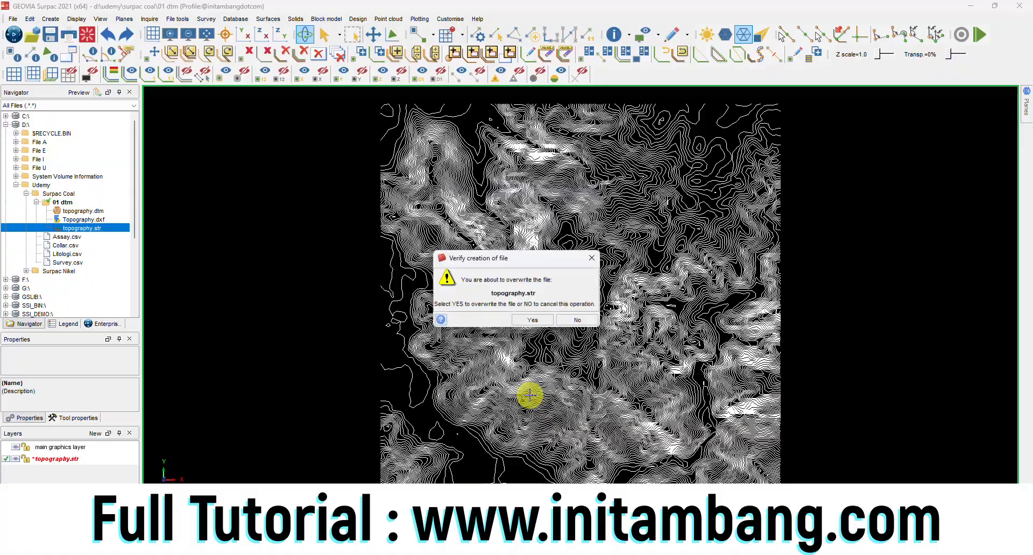
left_click(538, 321)
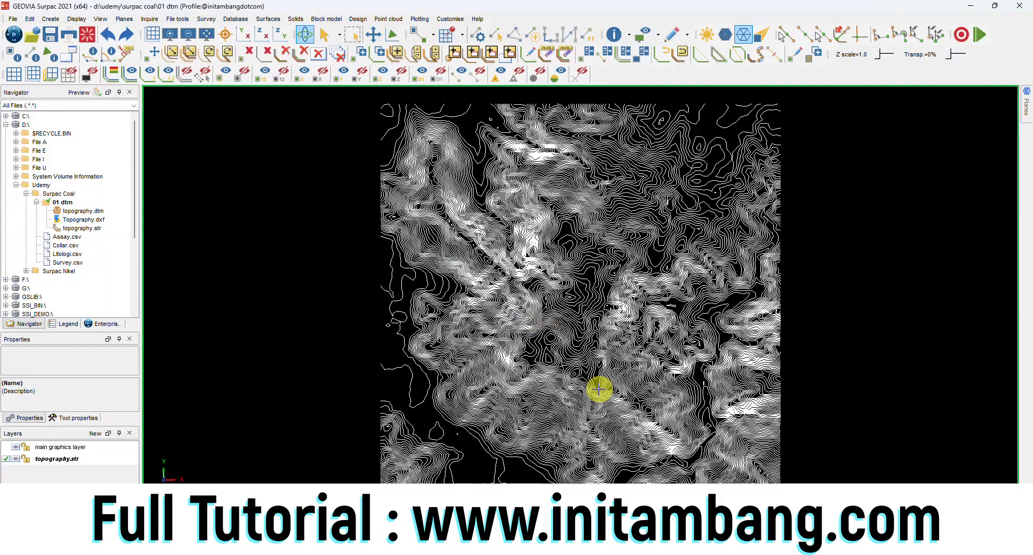
Smooth the contour strings in the layer with Spline, using string range 1,999, segment range 1,999 and 1 line per segment.
scroll(564, 360, "up", 5)
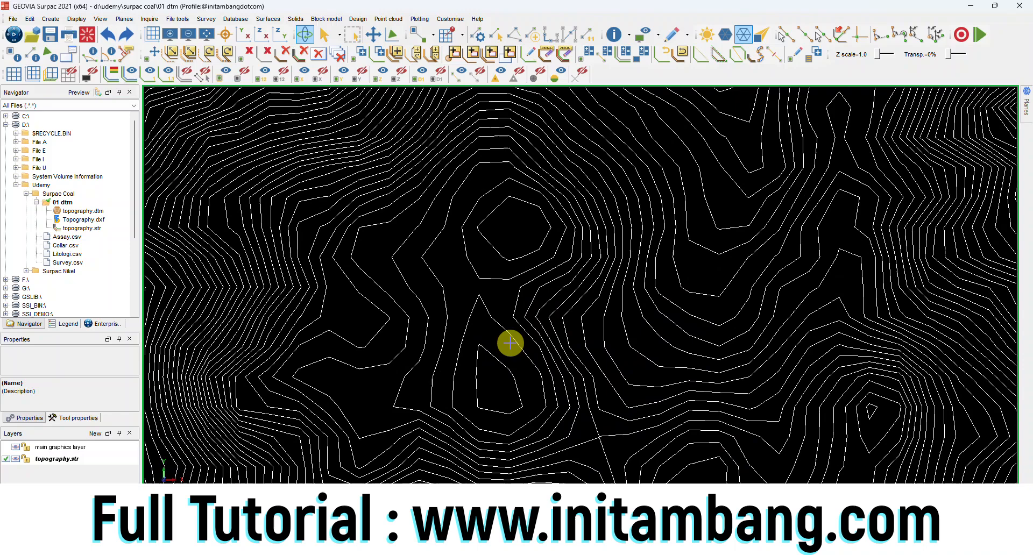
scroll(492, 322, "up", 2)
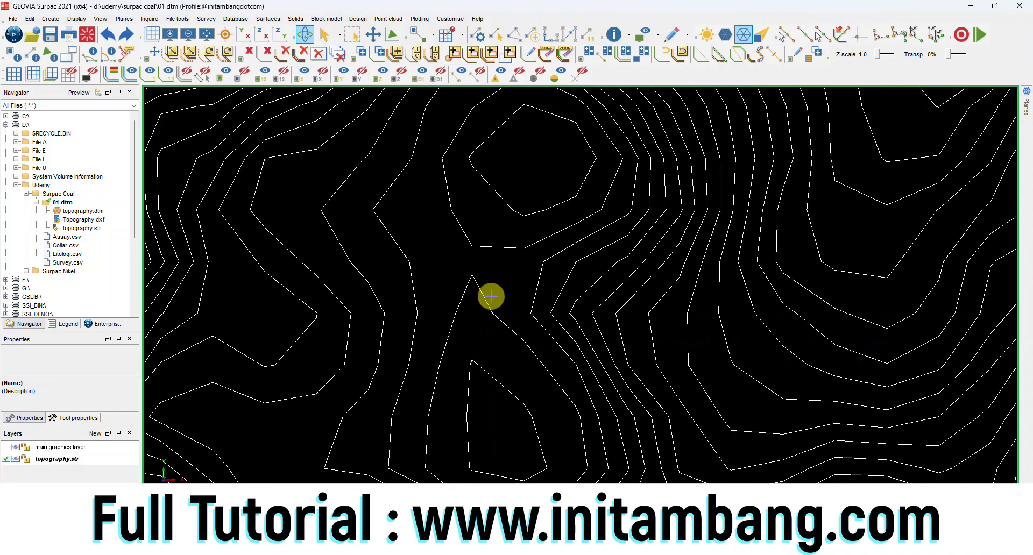
scroll(547, 379, "down", 4)
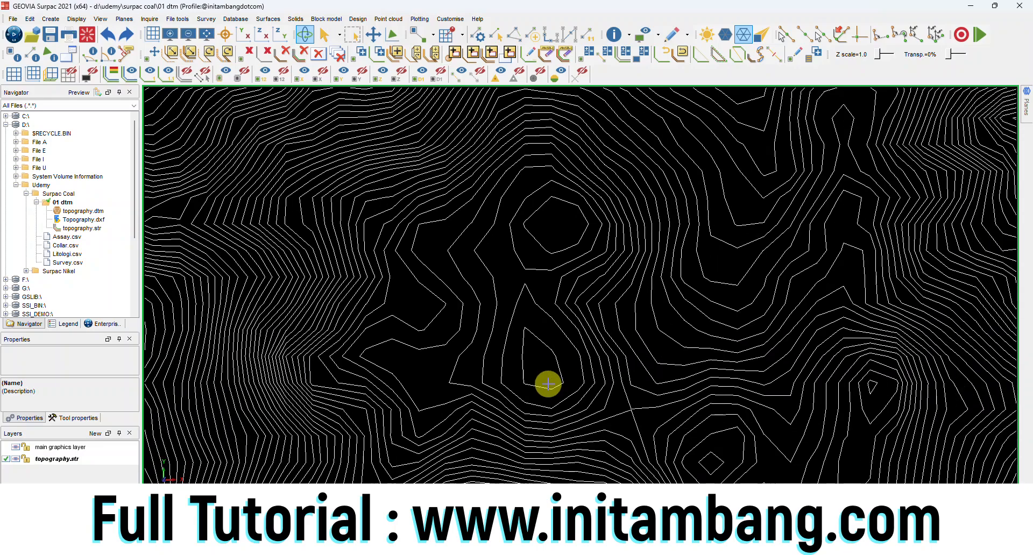
scroll(549, 364, "up", 4)
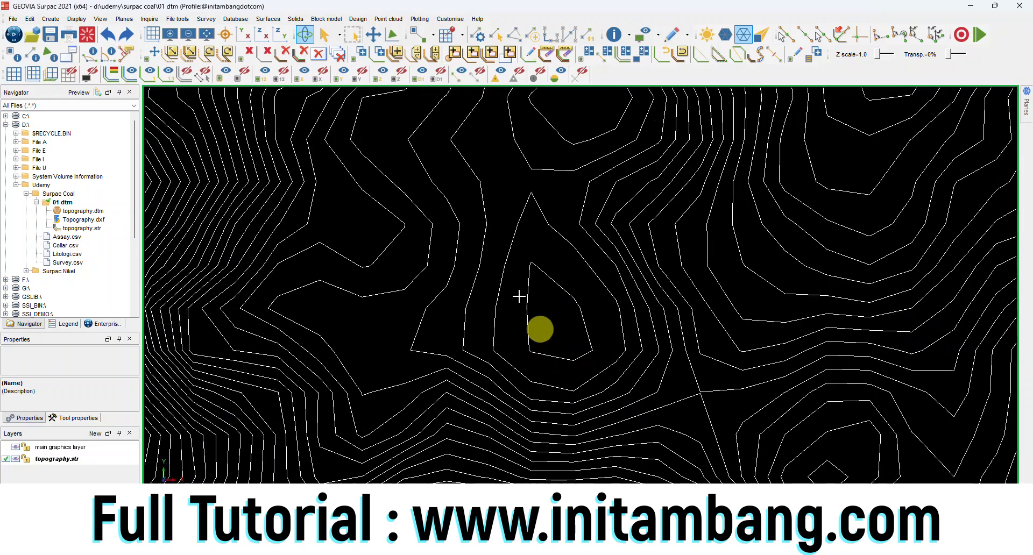
left_click(268, 19)
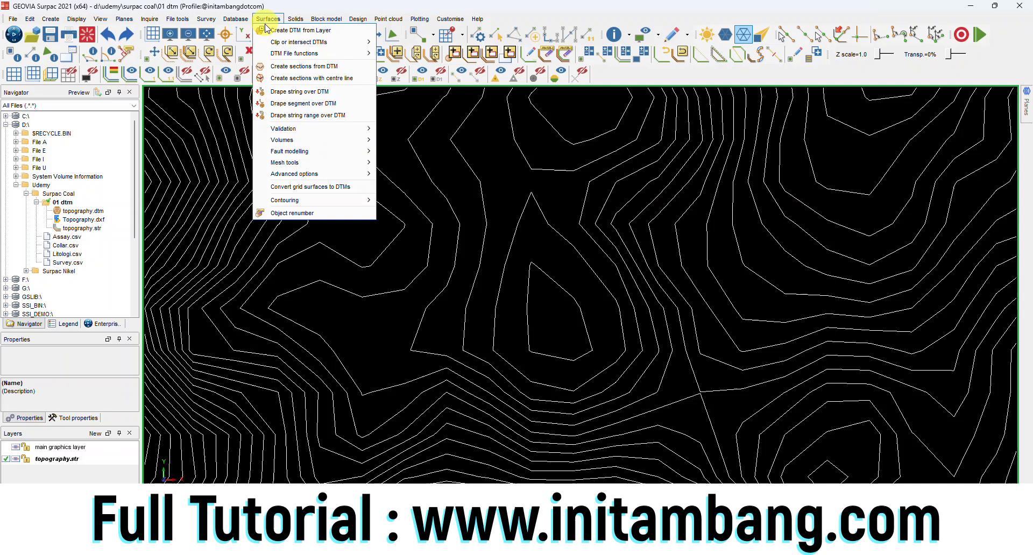
mouse_move(357, 203)
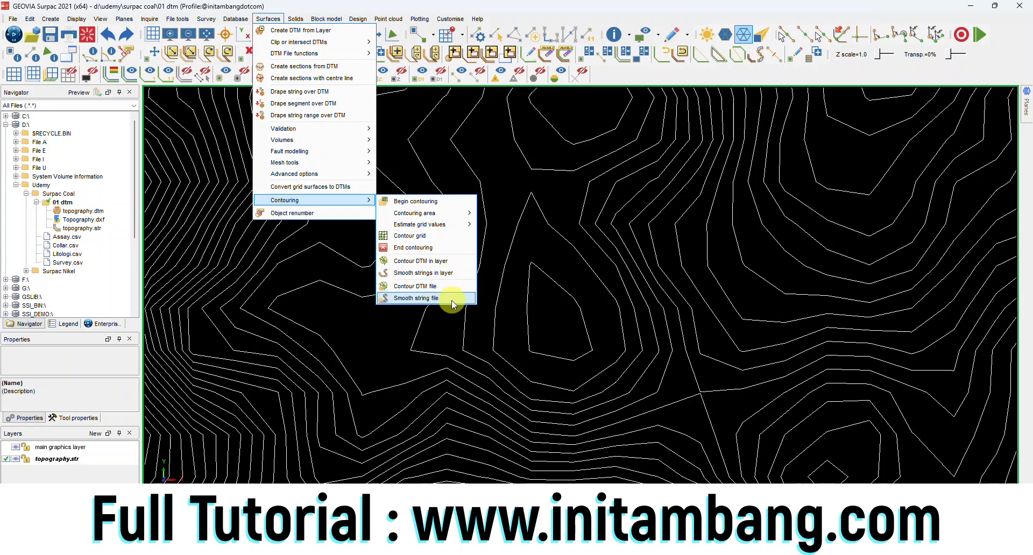
left_click(466, 273)
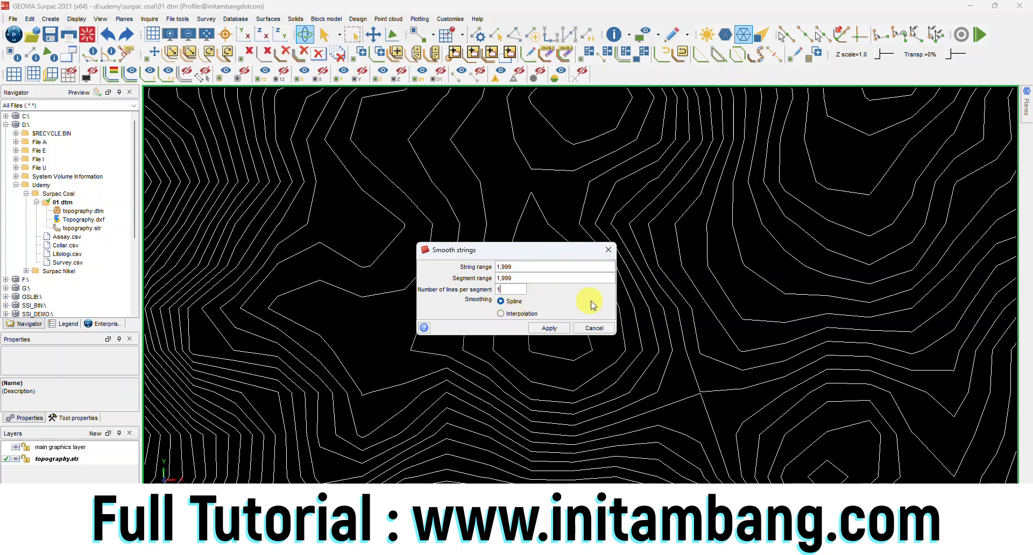
left_click(547, 328)
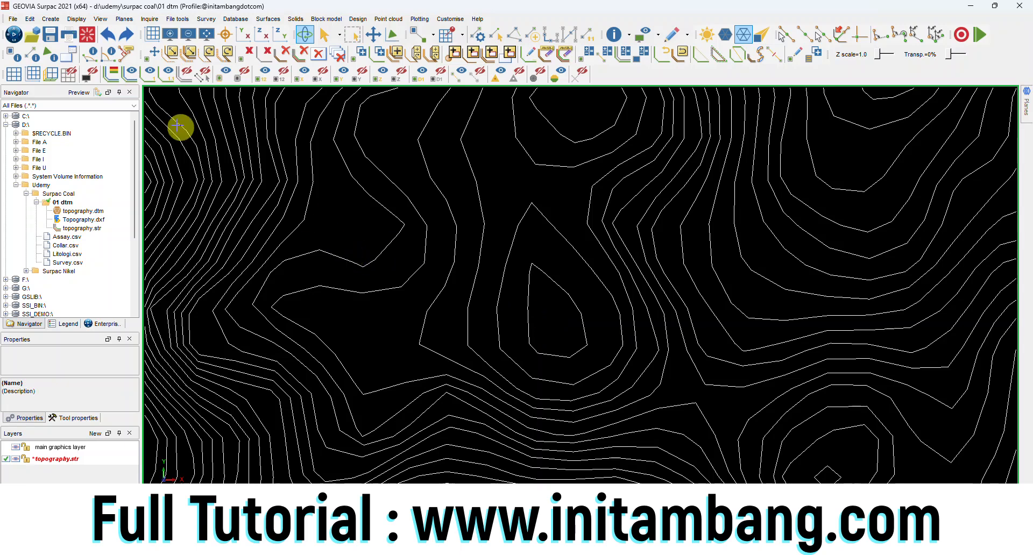
Save the spline-smoothed strings as topography_spline.str in binary format and reset the graphics.
left_click(49, 37)
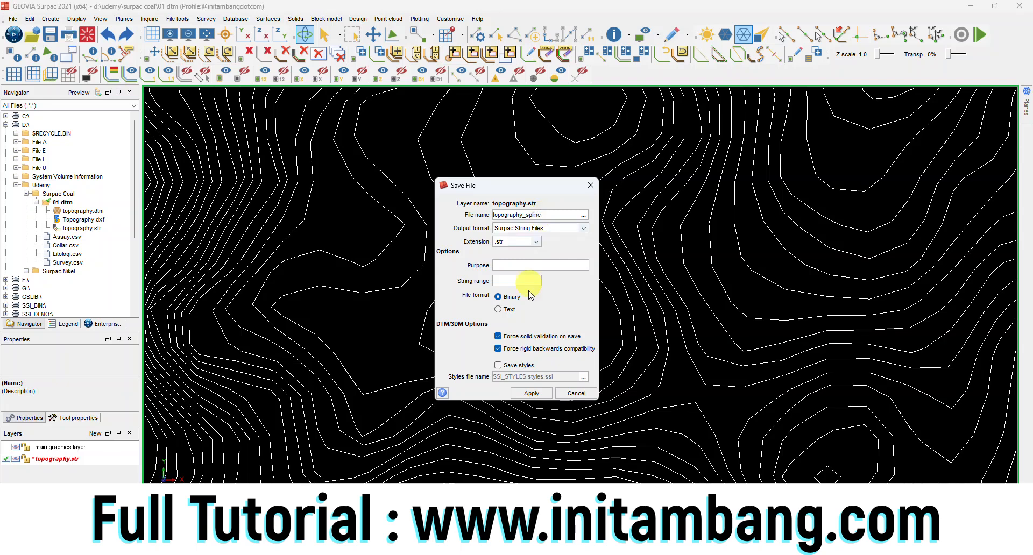
left_click(532, 393)
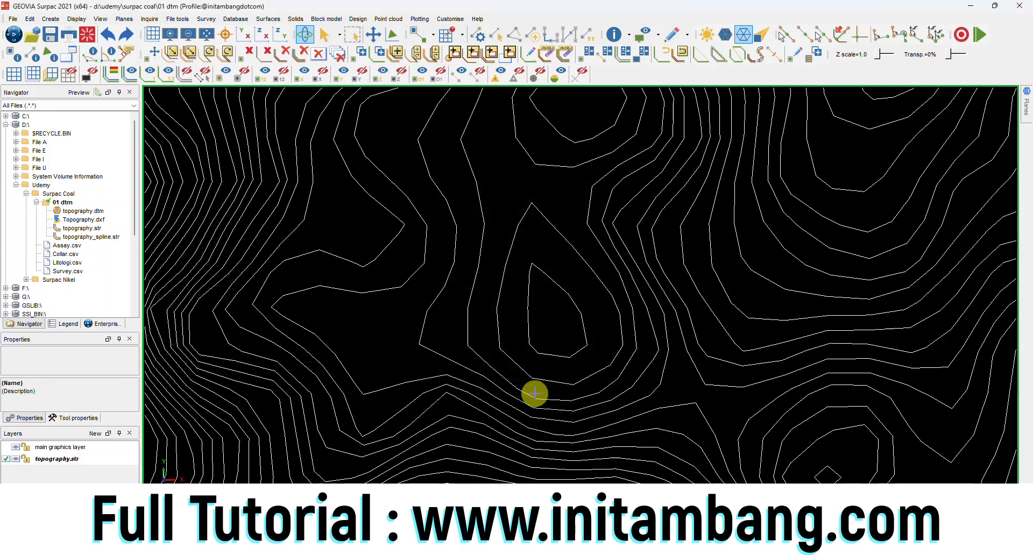
left_click(86, 34)
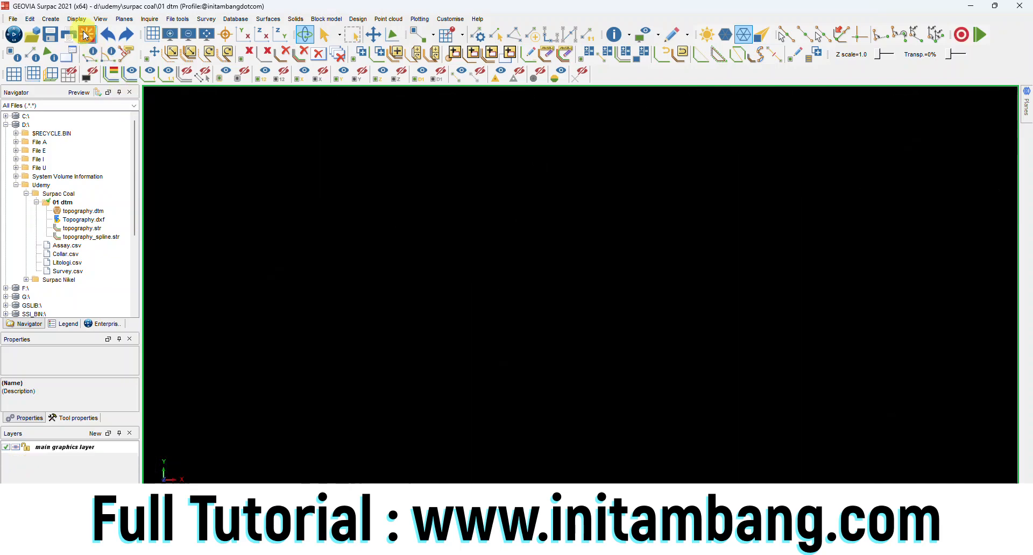
Open the unsmoothed topography.str from the 01 dtm folder.
left_click(90, 228)
right_click(89, 228)
left_click(111, 235)
scroll(597, 328, "up", 5)
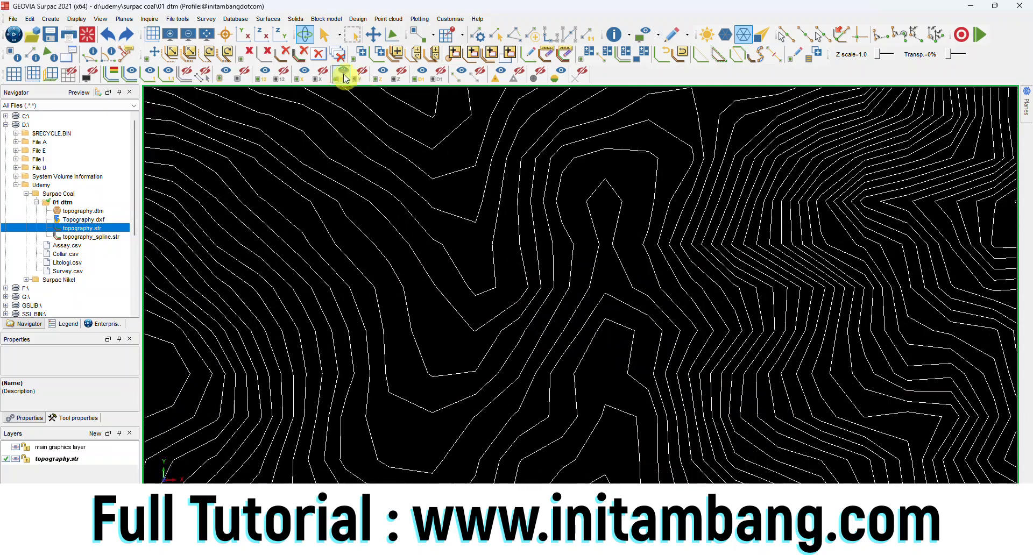
Smooth the layer's strings with Interpolation, using string range 1,999, segment range 1,999 and 1 line per segment.
left_click(268, 19)
mouse_move(319, 201)
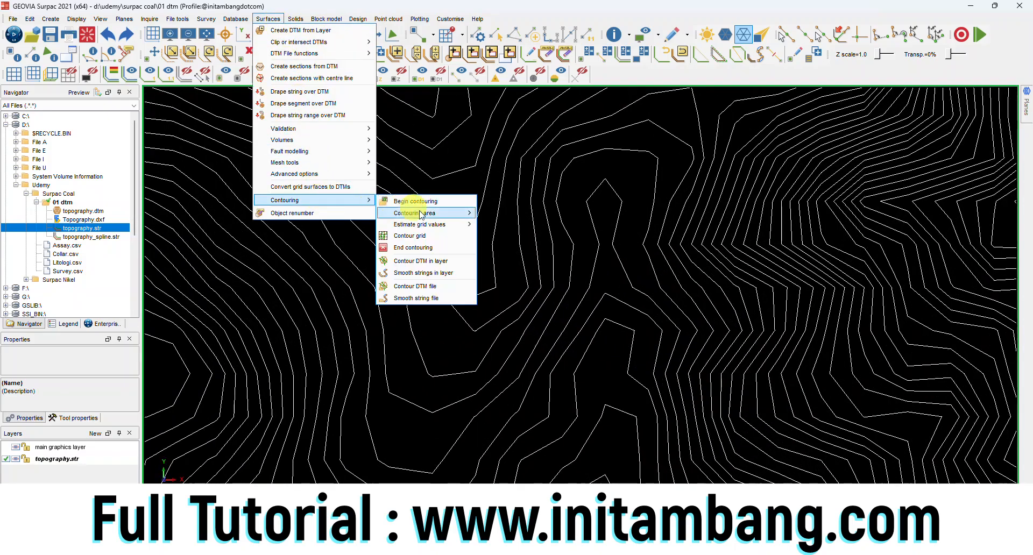
left_click(433, 273)
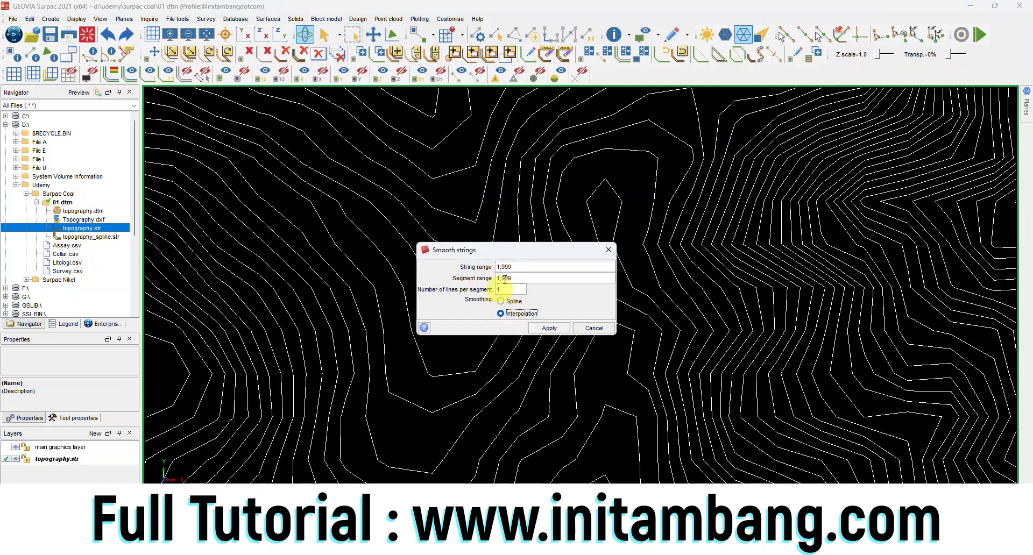
left_click(542, 328)
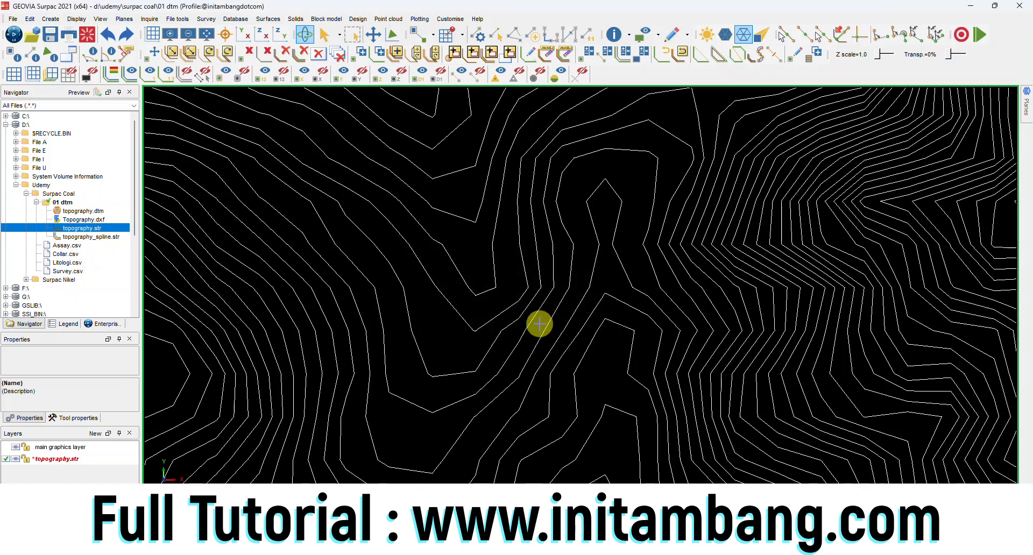
Save the interpolated strings as topography_interpolation.str in binary format and reset the graphics.
left_click(51, 34)
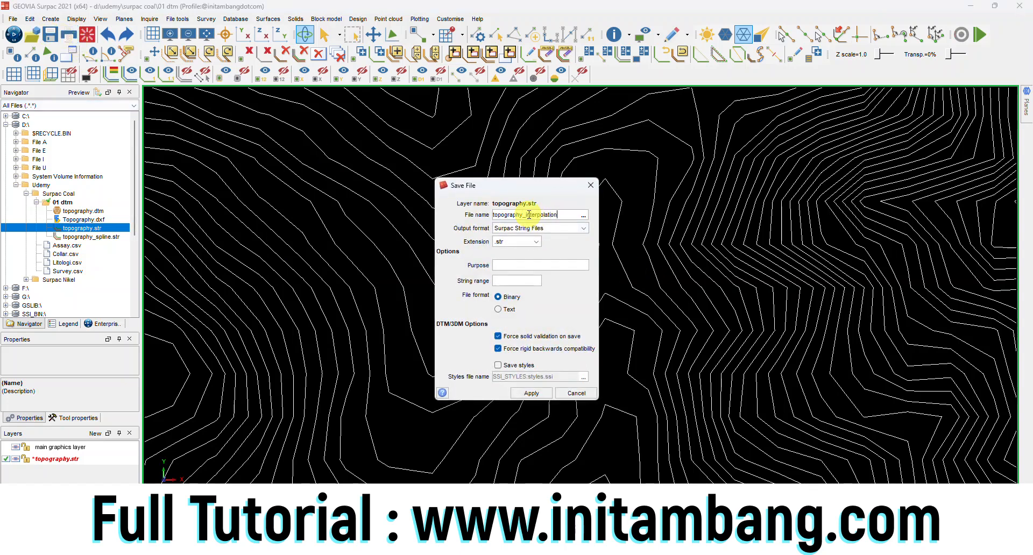
left_click(531, 393)
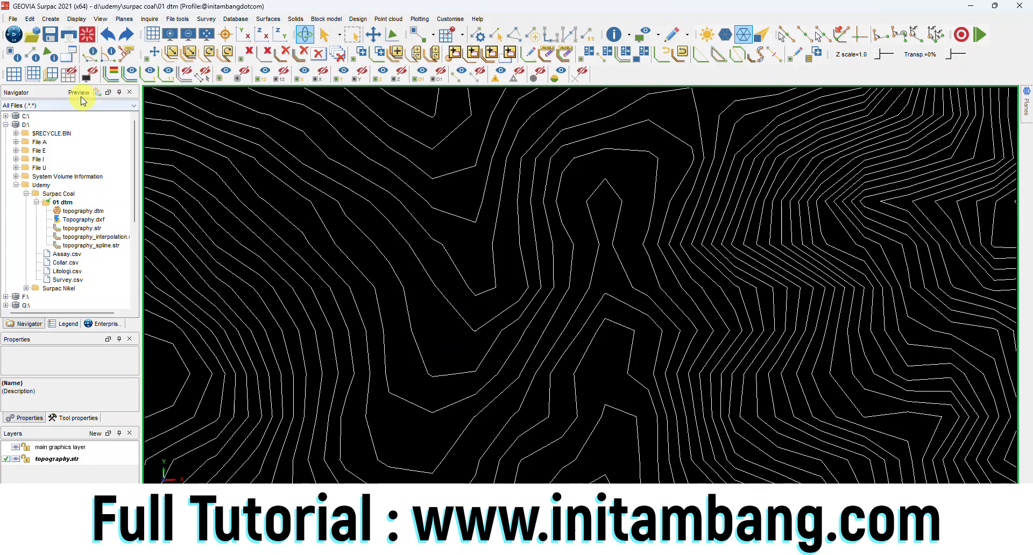
left_click(76, 52)
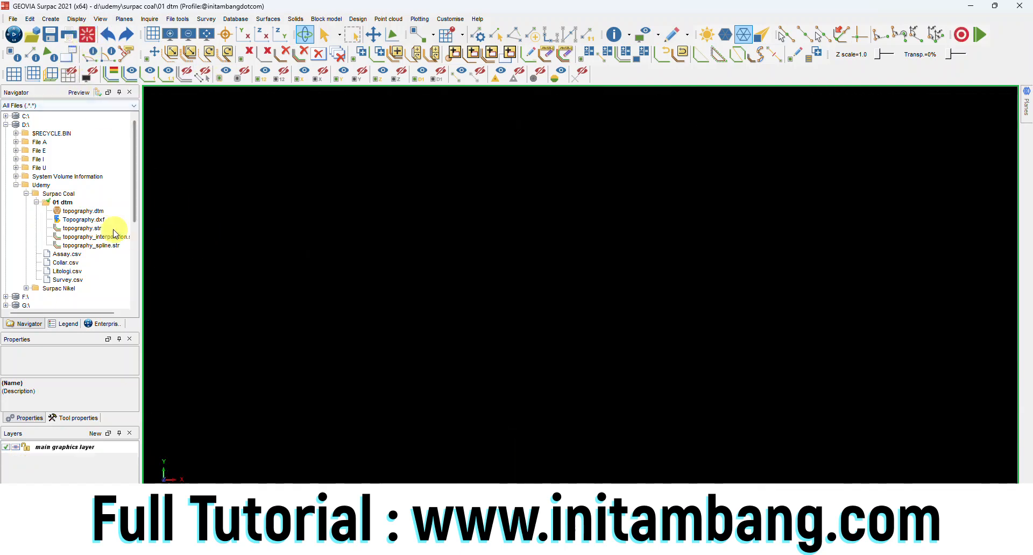
Open topography.str, topography_interpolation.str and topography_spline.str together from the 01 dtm folder as separate layers.
left_click(90, 228)
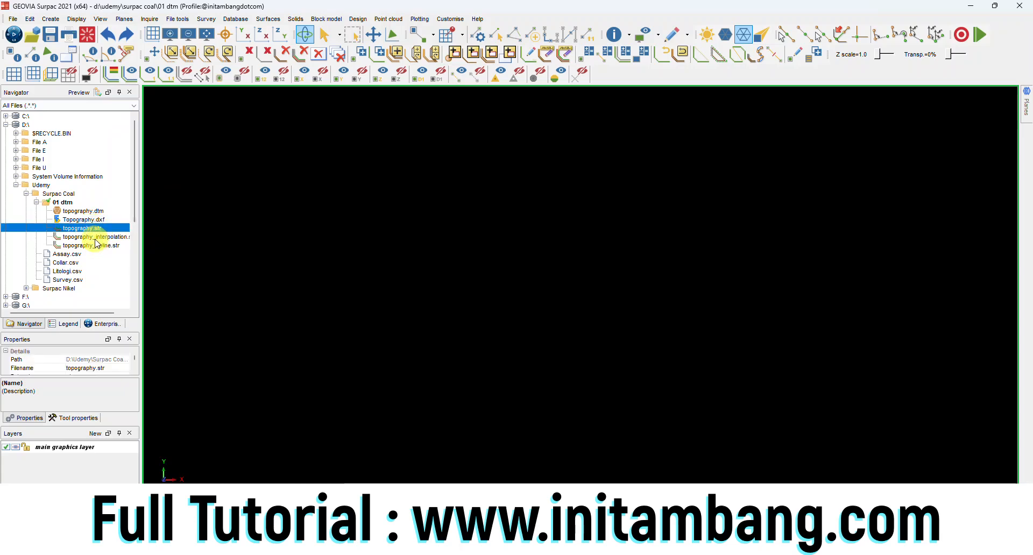
left_click(97, 246, "shift")
left_click(96, 230)
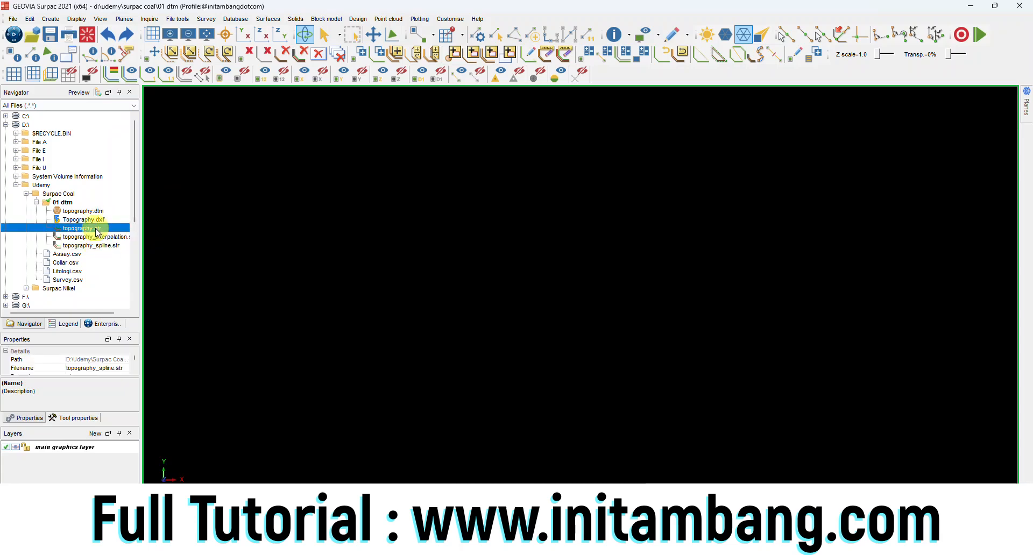
left_click(98, 238, "shift")
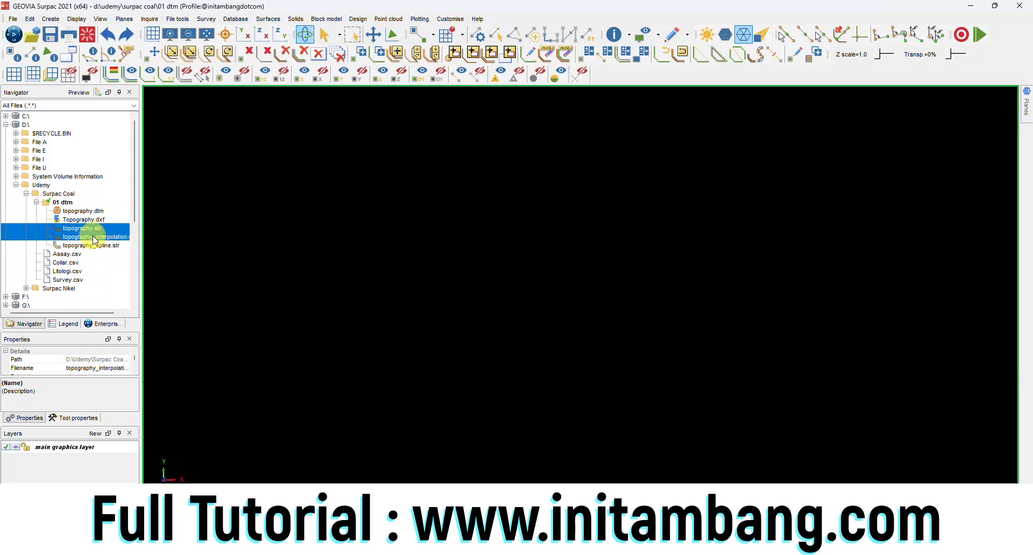
left_click(100, 247, "shift")
right_click(100, 246)
left_click(106, 251)
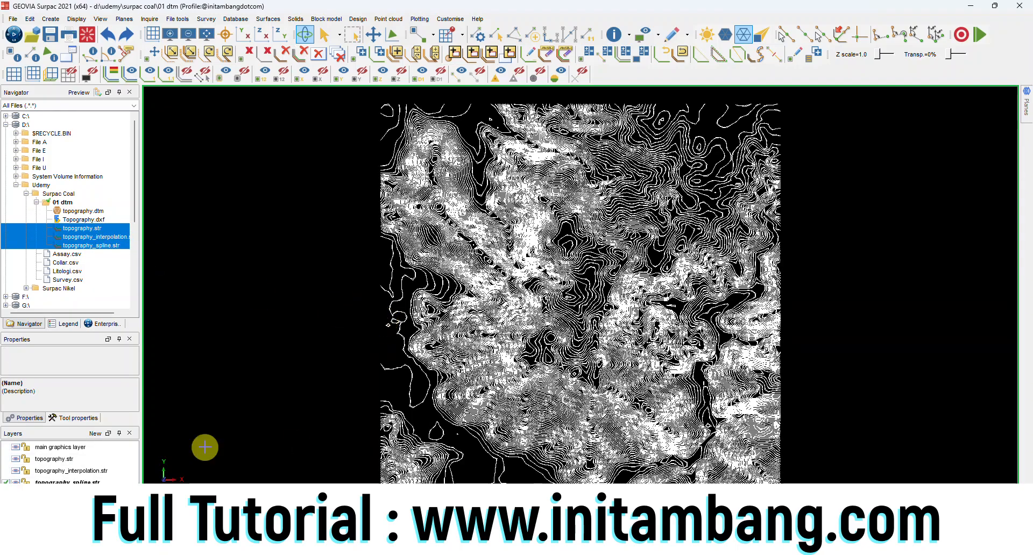
Hide the topography.str and topography_spline.str layers and make topography_interpolation.str the active, only visible string layer.
left_click(9, 460)
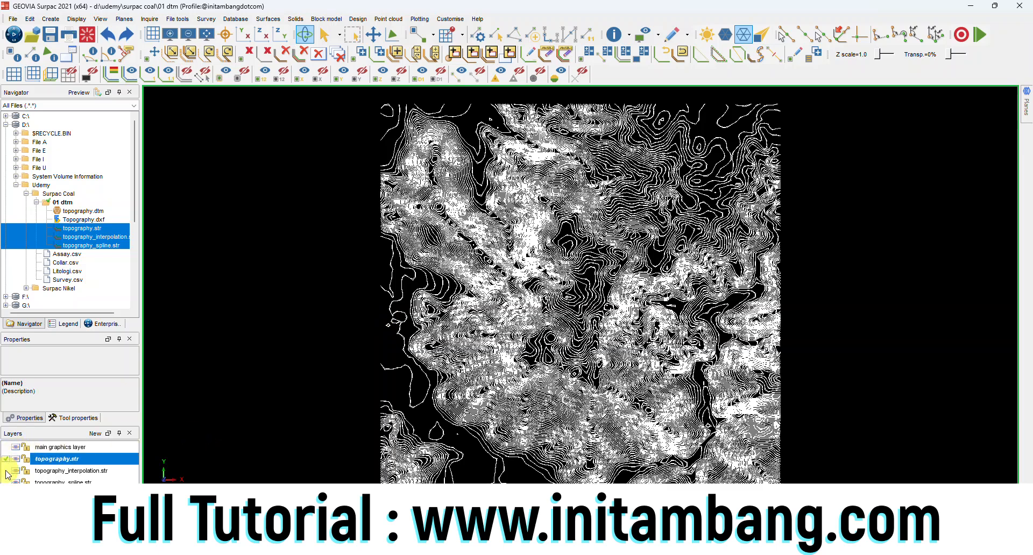
left_click(8, 472)
left_click(16, 460)
left_click(16, 471)
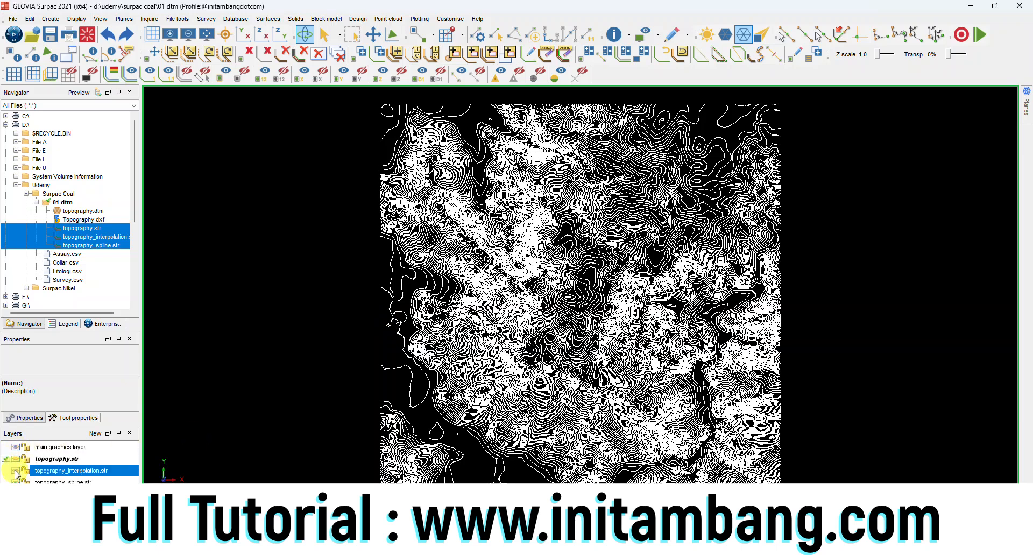
left_click(15, 482)
left_click(6, 471)
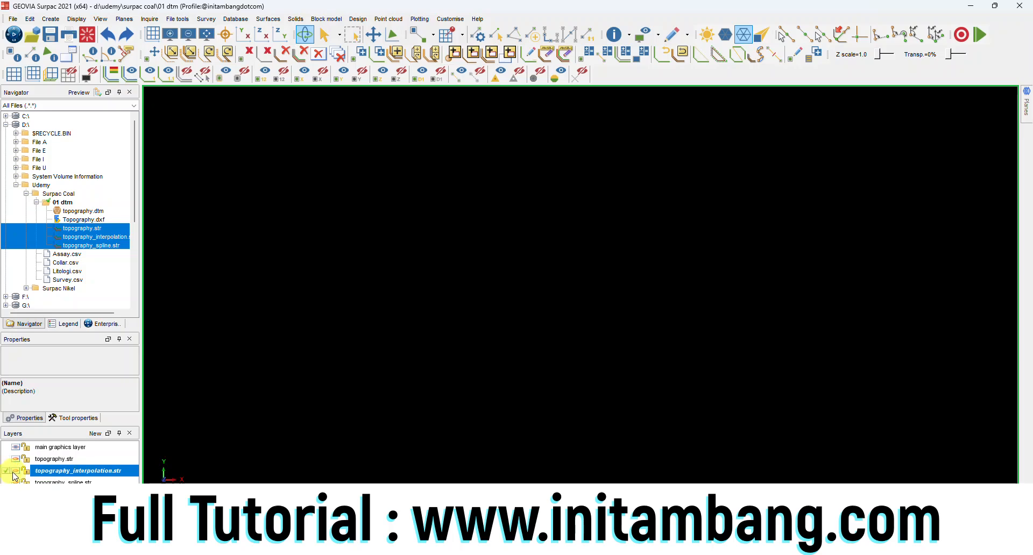
left_click(18, 475)
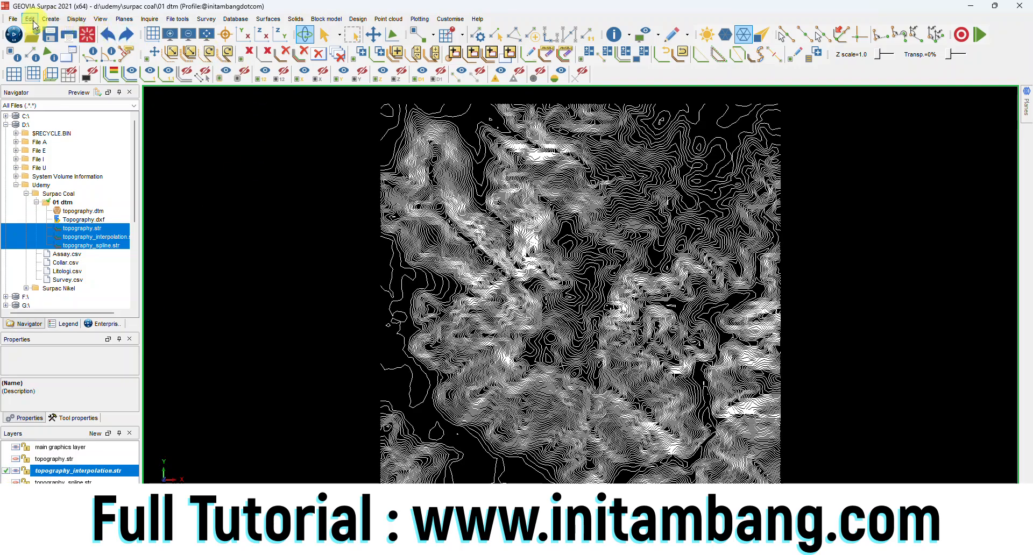
Renumber string range 1,999 in the topography_interpolation.str layer to a single new string number.
left_click(76, 18)
mouse_move(75, 30)
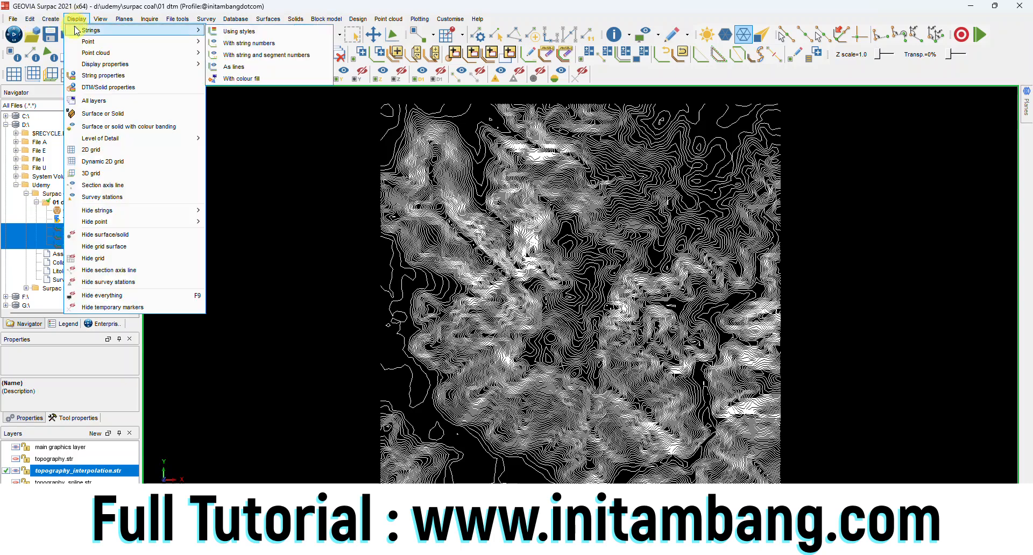
mouse_move(29, 19)
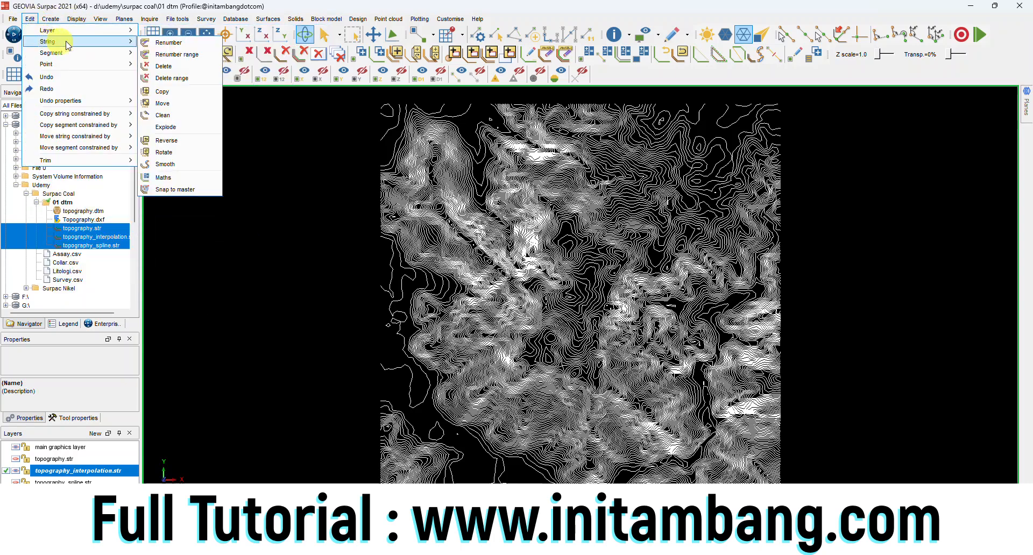
left_click(169, 54)
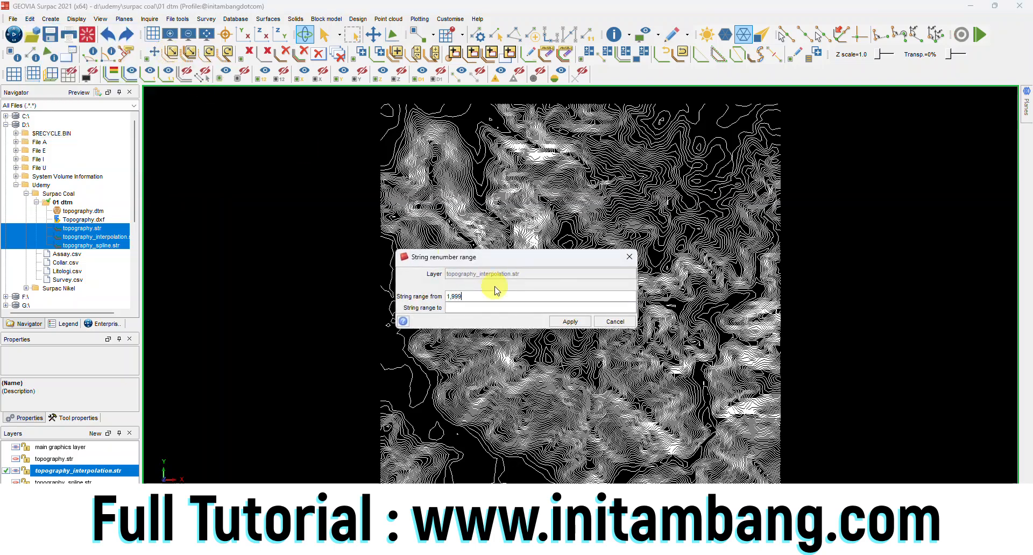
left_click(566, 321)
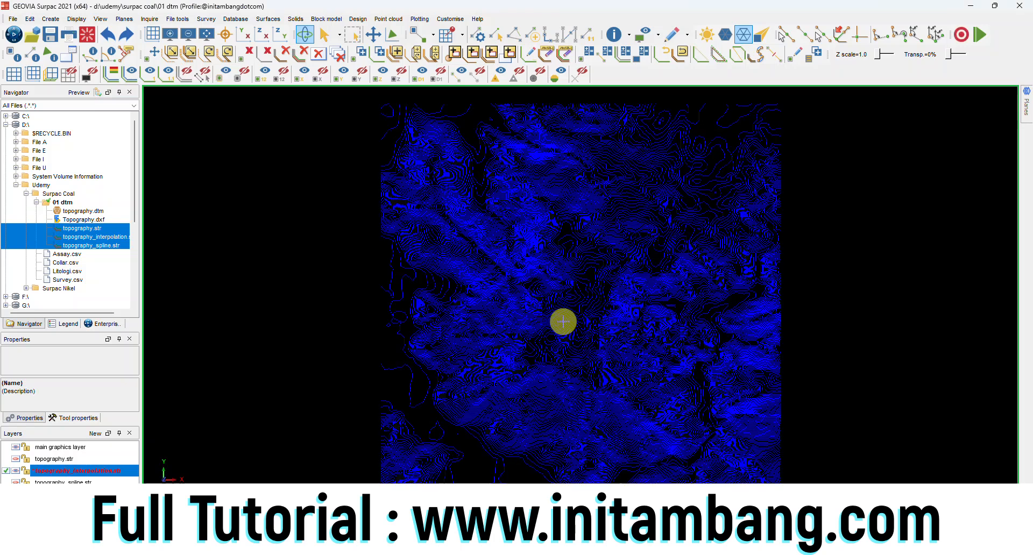
Save the renumbered interpolation layer, overwriting topography_interpolation.str.
left_click(50, 35)
left_click(538, 393)
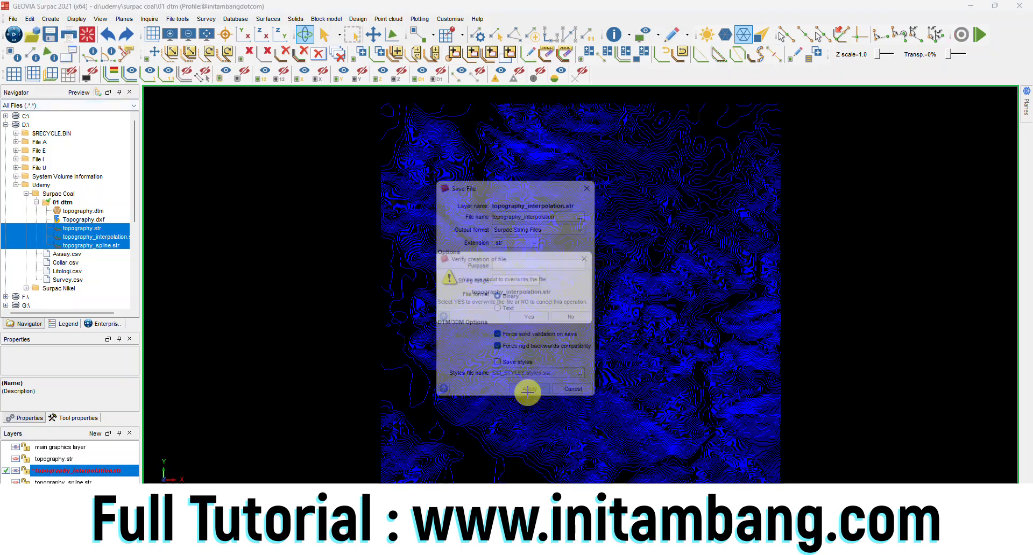
left_click(530, 319)
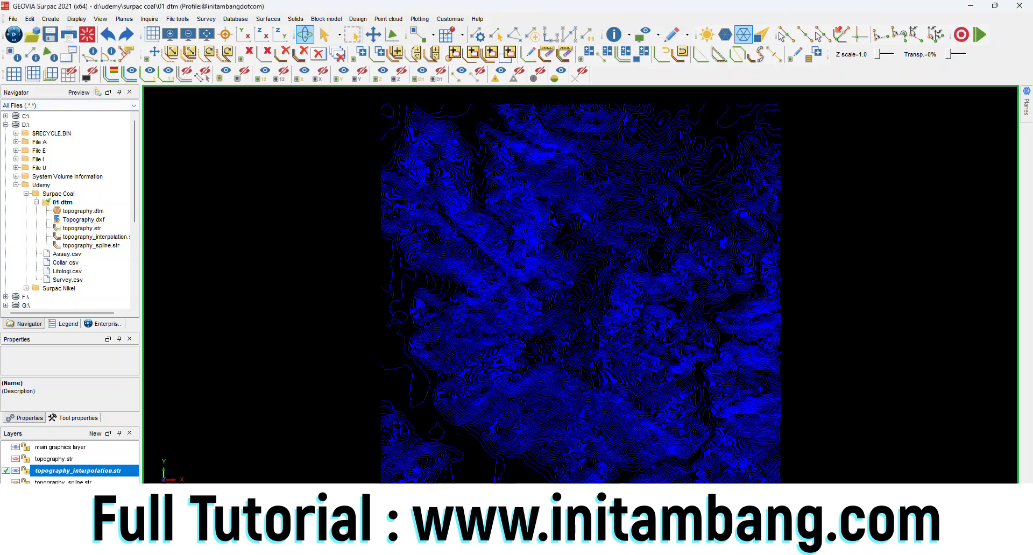
Hide the interpolation layer and make topography_spline.str the active, visible layer.
left_click(16, 471)
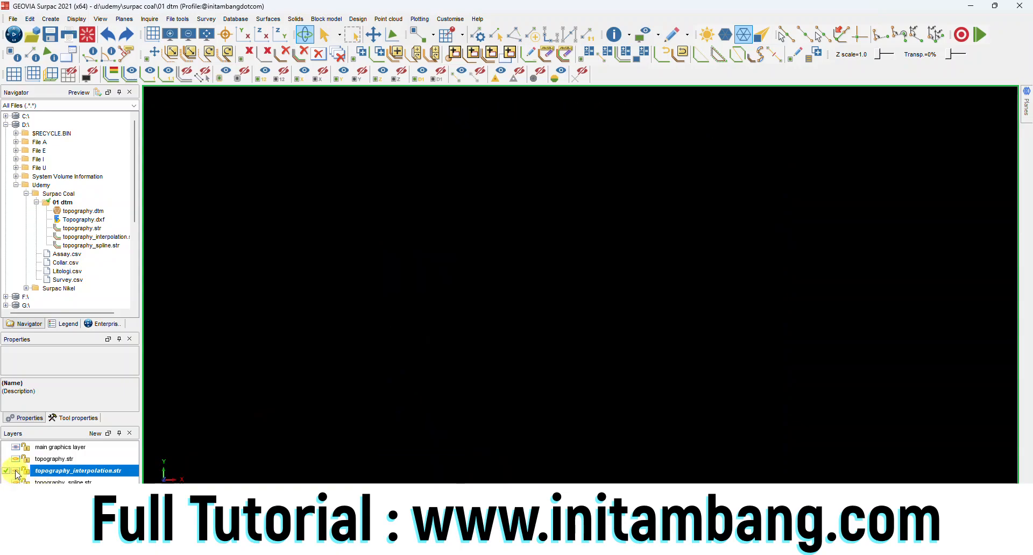
left_click(10, 482)
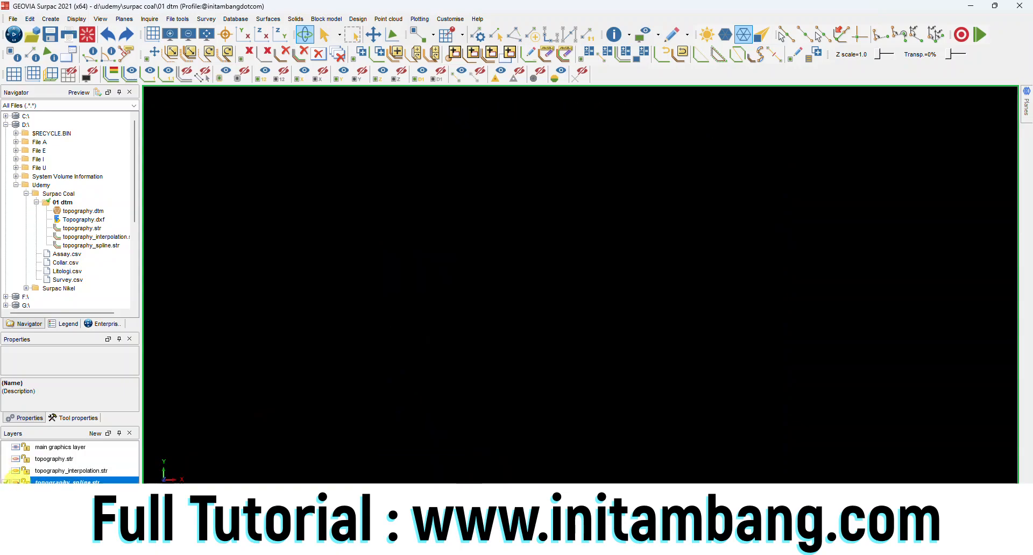
left_click(17, 482)
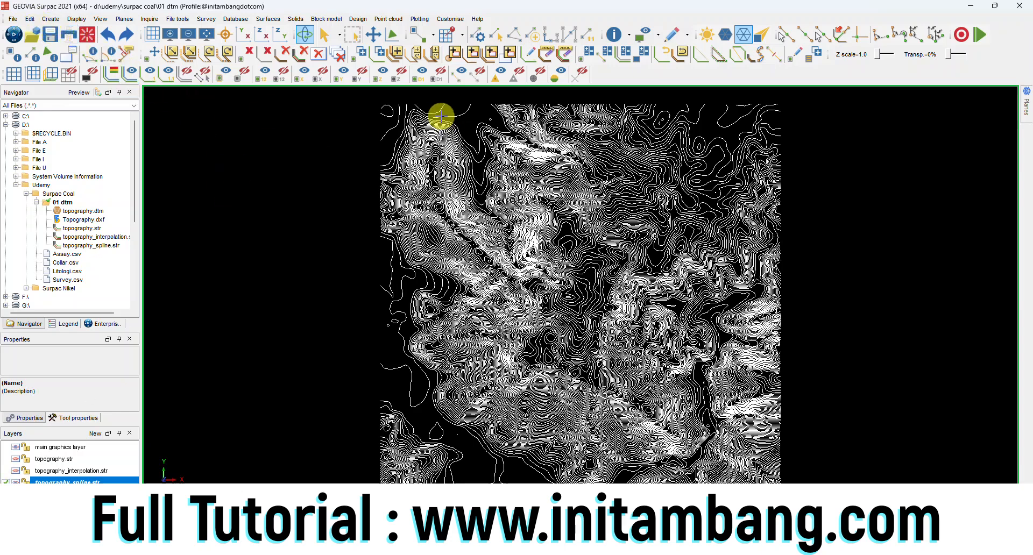
Renumber string range 1,999 in the topography_spline.str layer to string 3.
left_click(29, 18)
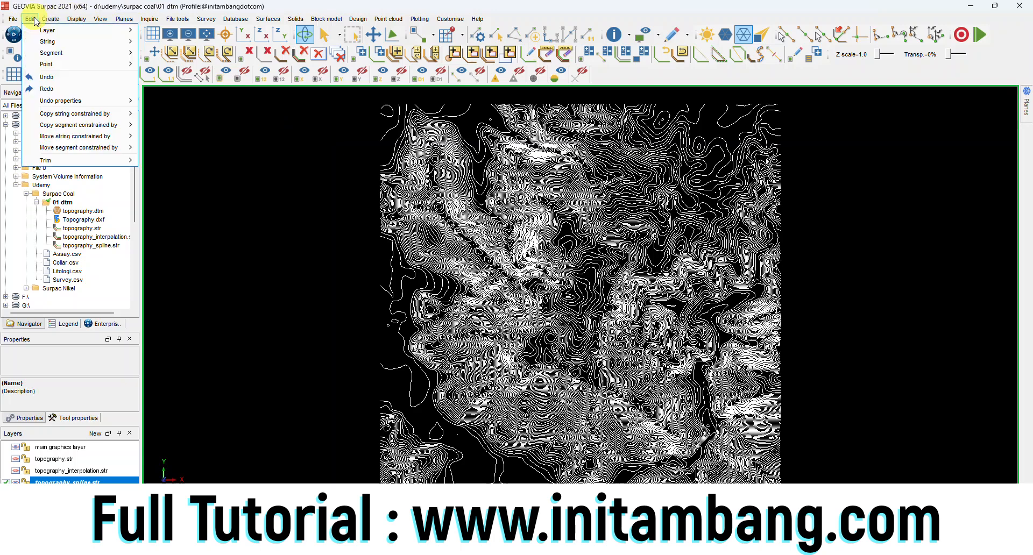
left_click(468, 5)
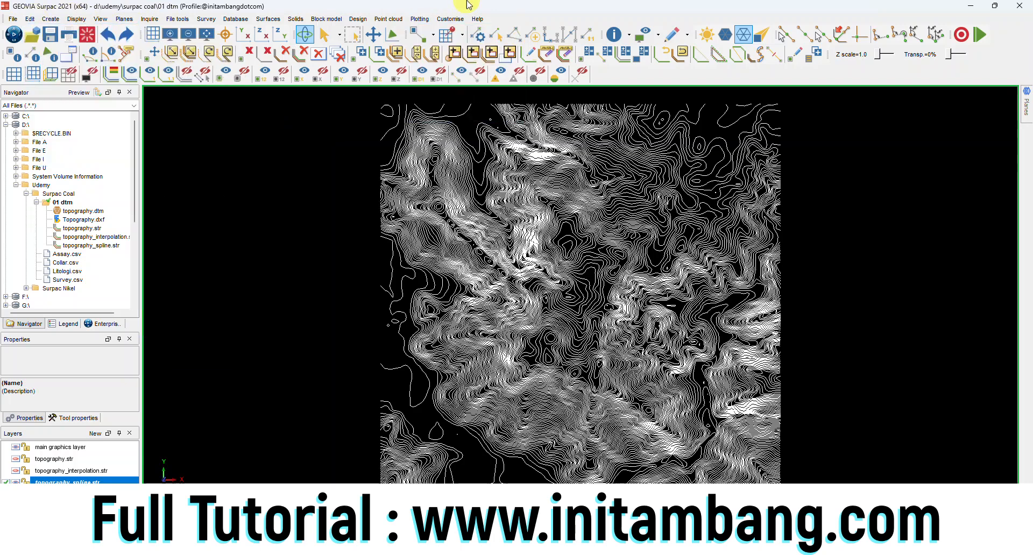
left_click(563, 54)
type("1,999")
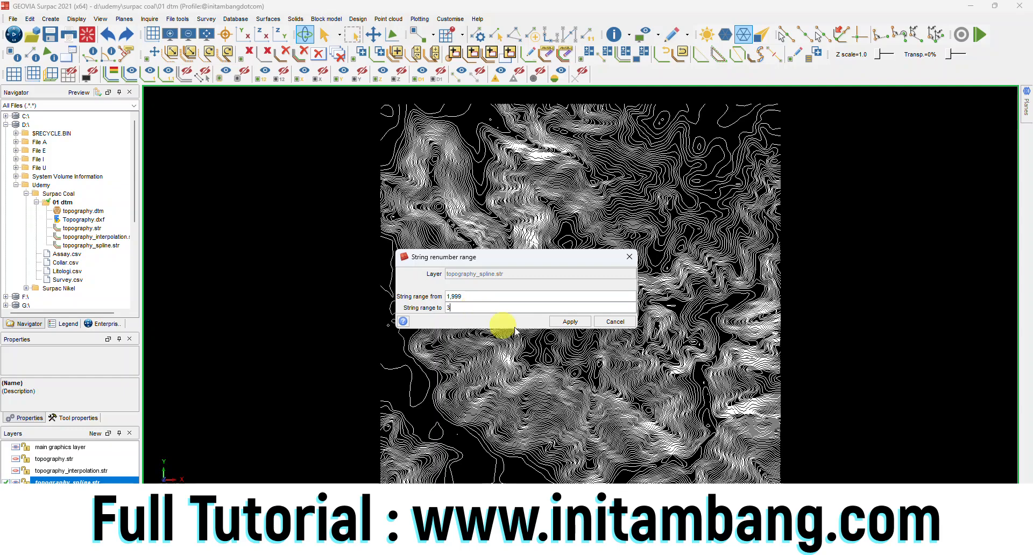
left_click(569, 322)
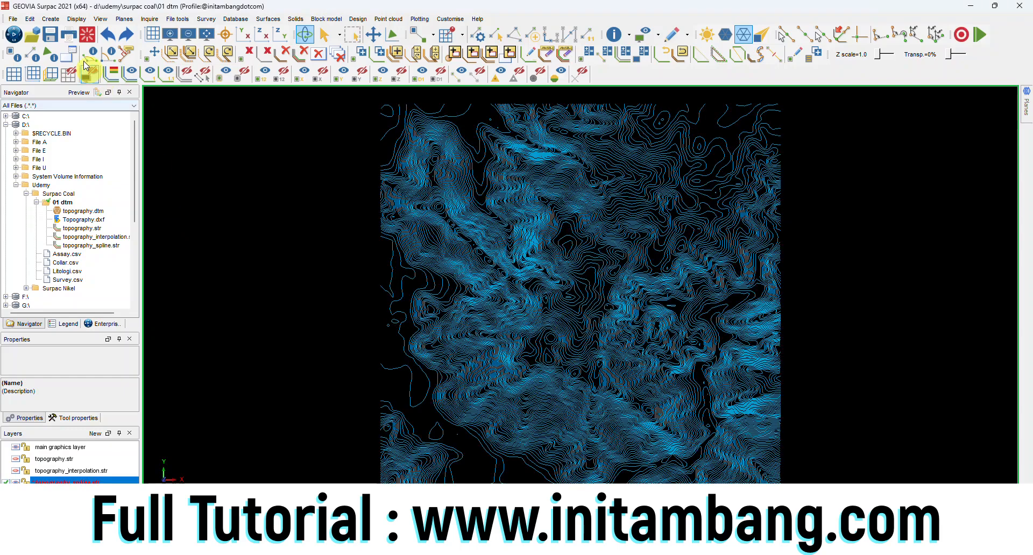
Save the renumbered spline layer, overwriting topography_spline.str.
left_click(50, 34)
left_click(525, 398)
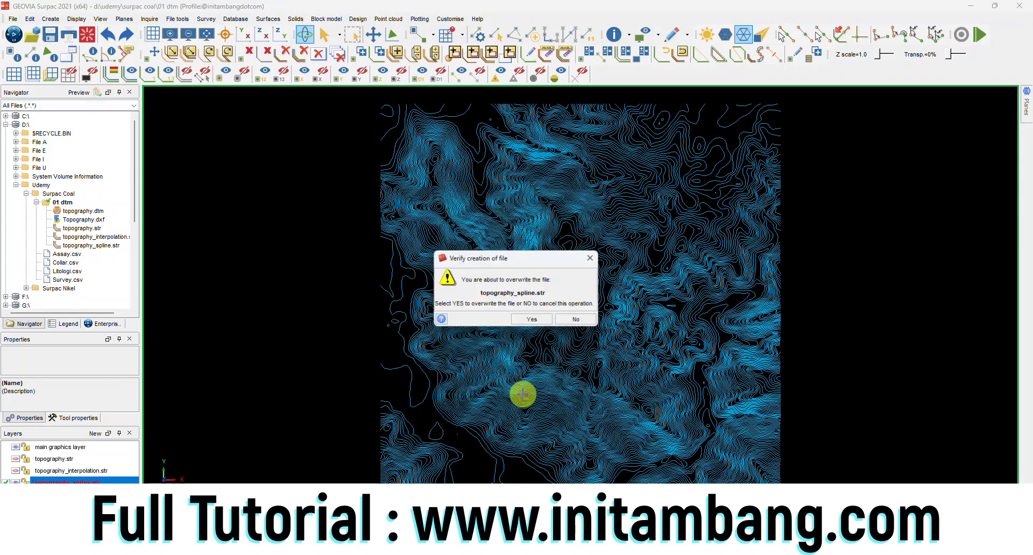
left_click(526, 320)
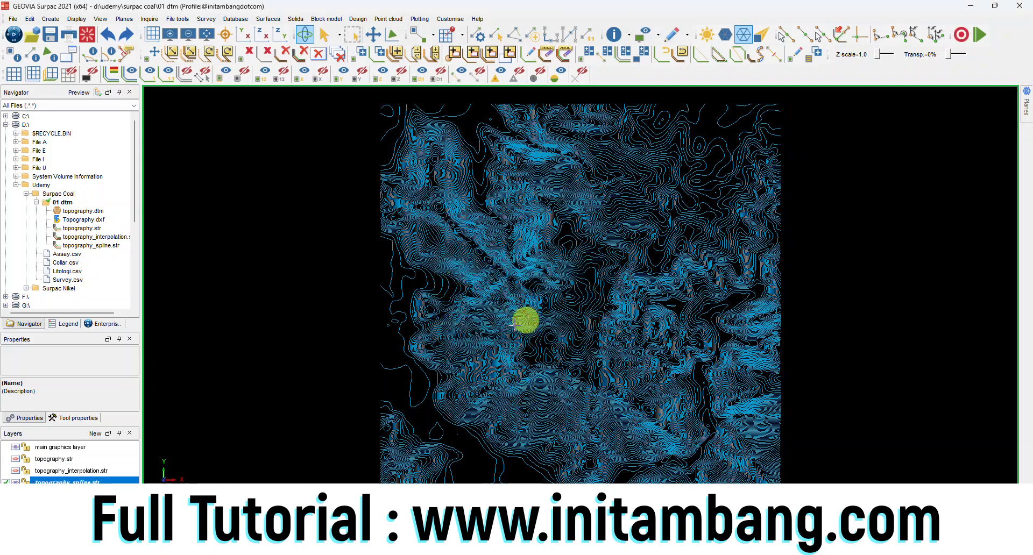
Show the original, interpolation and spline layers together and compare their contour shapes up close by toggling layer visibility.
left_click(16, 470)
left_click(16, 459)
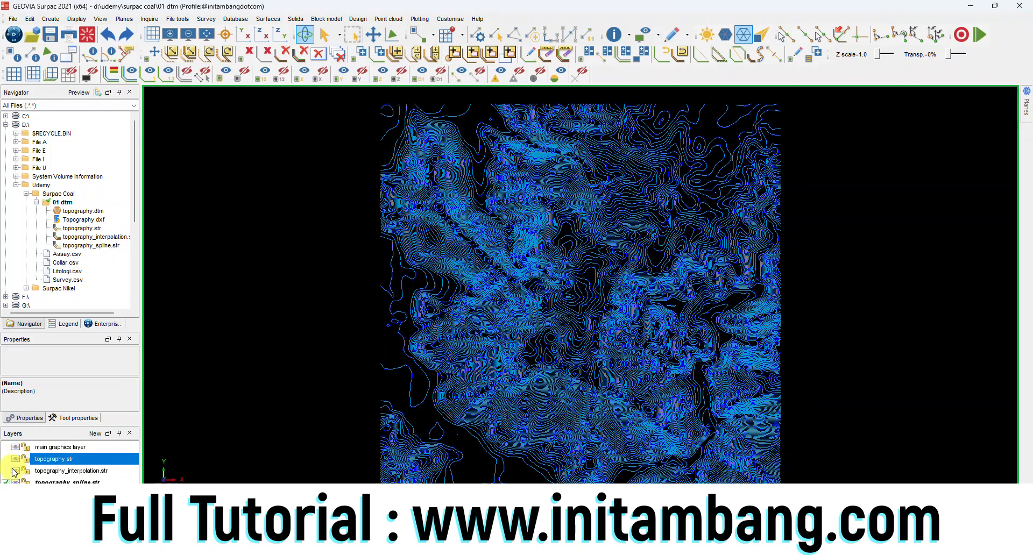
scroll(575, 370, "up", 10)
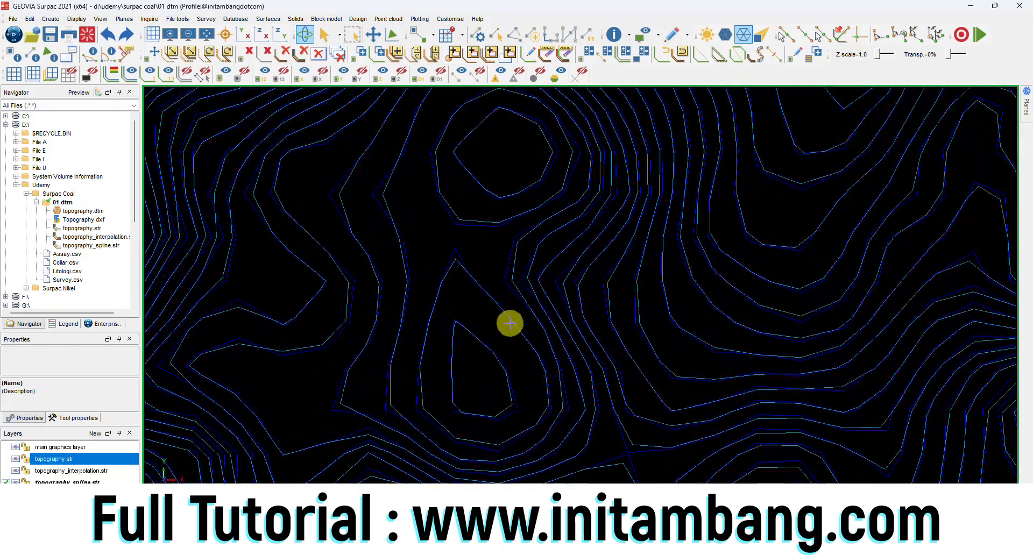
scroll(468, 318, "up", 3)
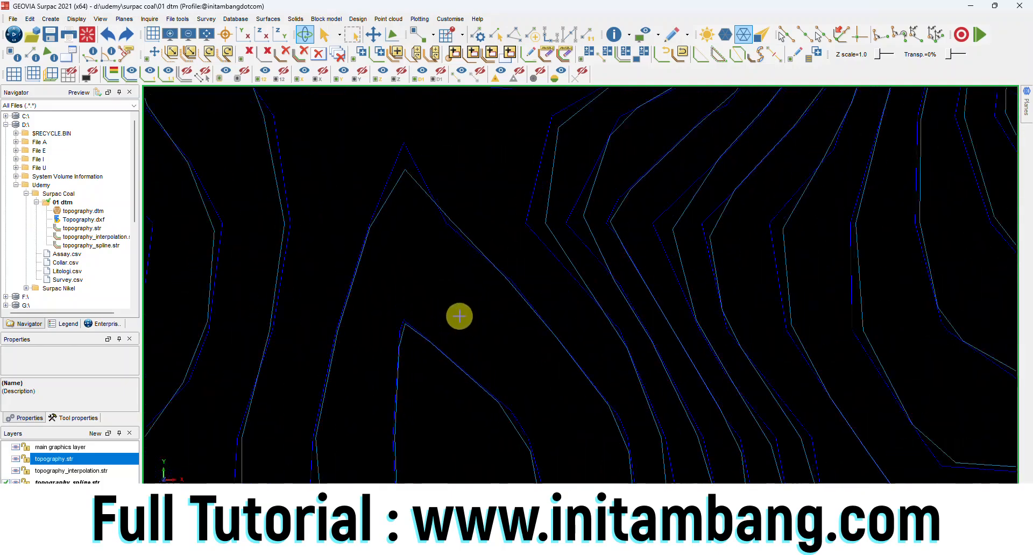
left_click(17, 473)
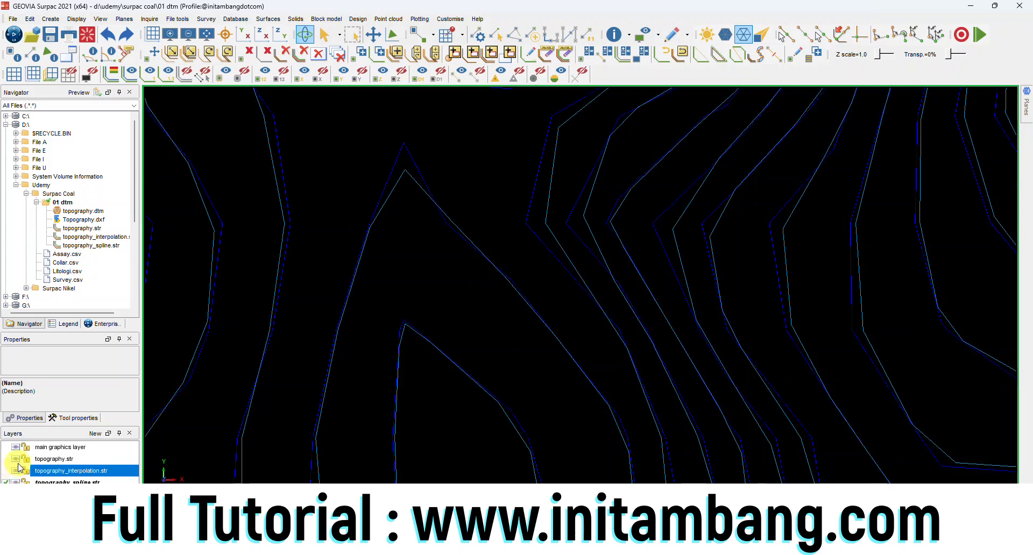
left_click(18, 461)
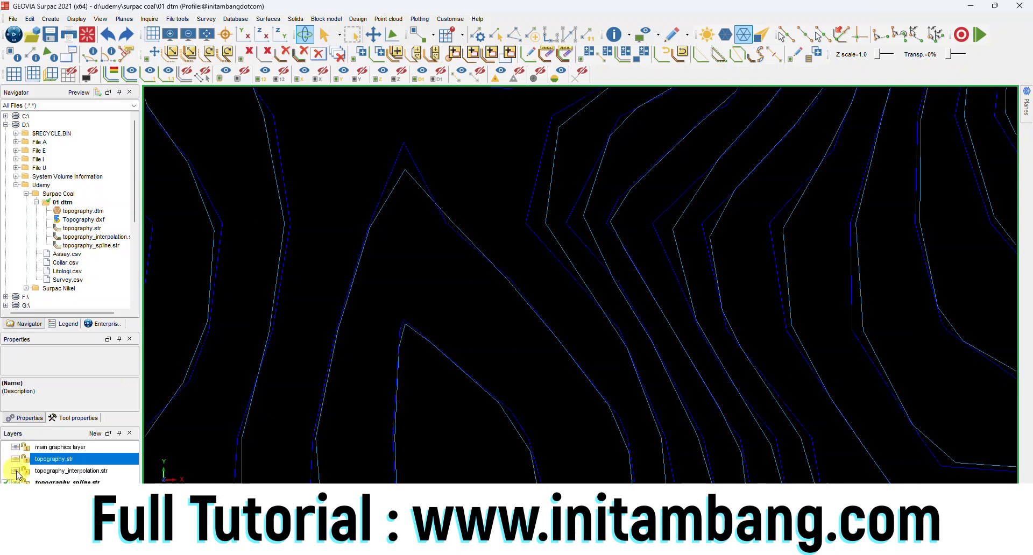
left_click(18, 473)
left_click(17, 481)
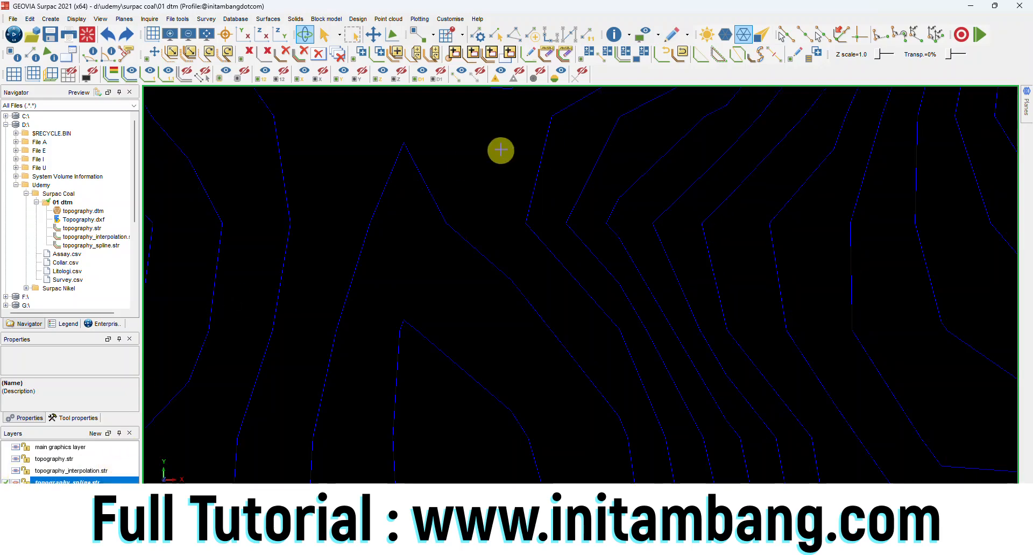
left_click(16, 481)
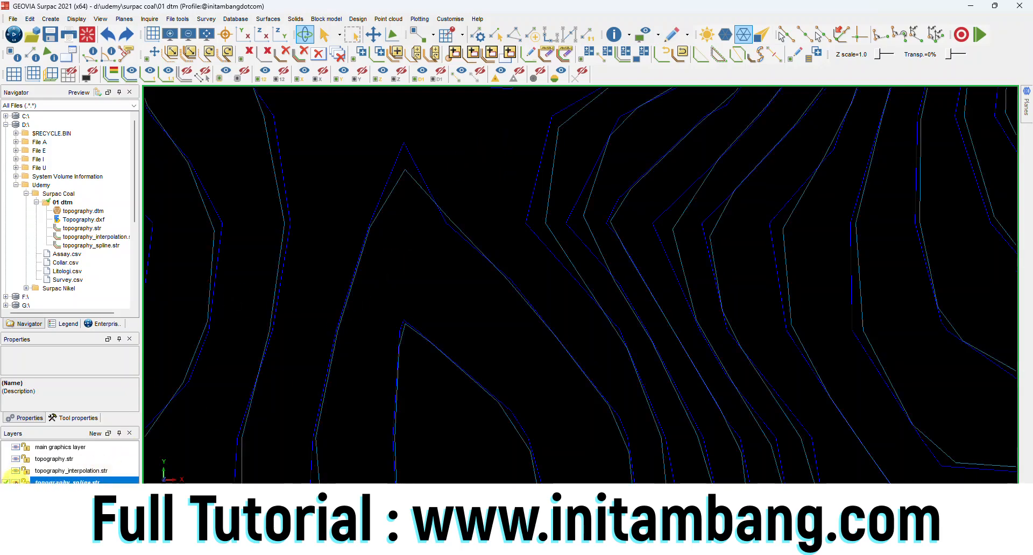
scroll(514, 274, "down", 2)
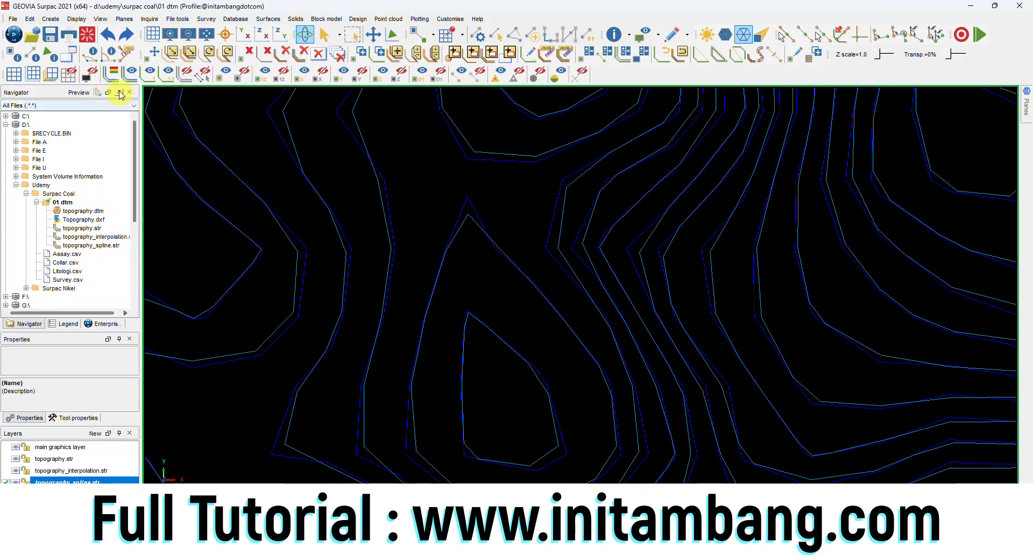
Reset the graphics and open only the original topography.str from the 01 dtm folder.
left_click(86, 41)
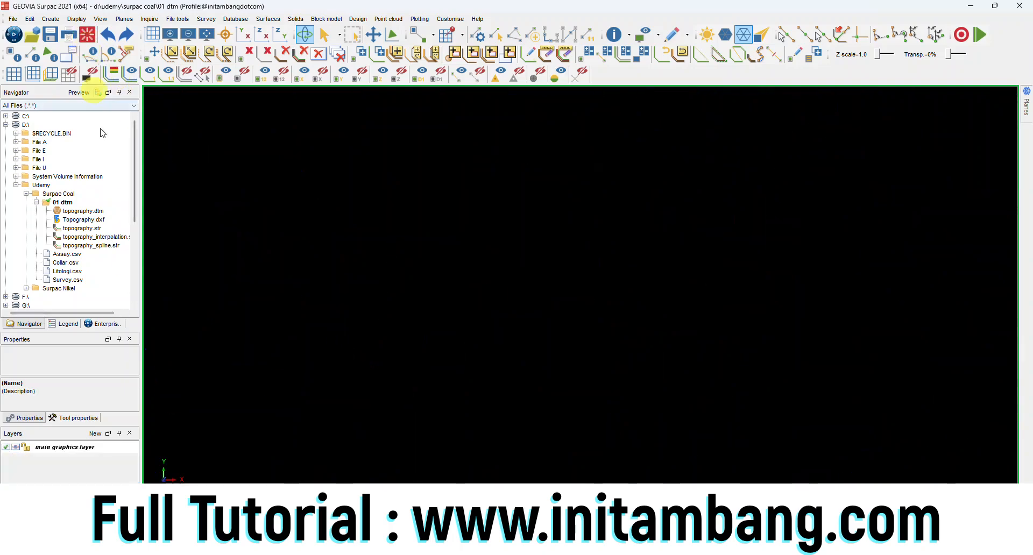
left_click(87, 230)
right_click(86, 230)
left_click(106, 235)
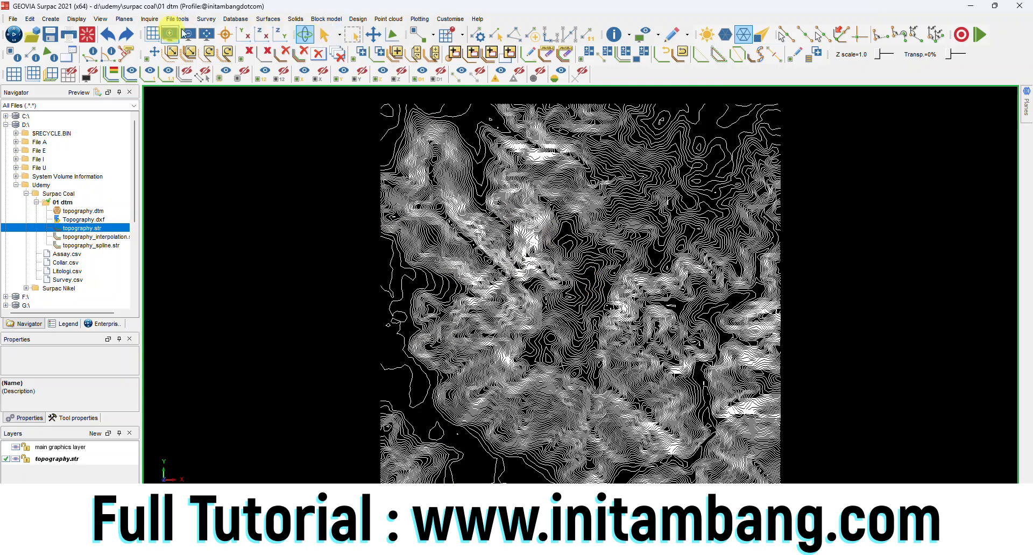
Smooth string range 1,999 and segment range 1,999 in the topography.str layer using Spline with 3 lines per segment.
left_click(266, 19)
mouse_move(323, 200)
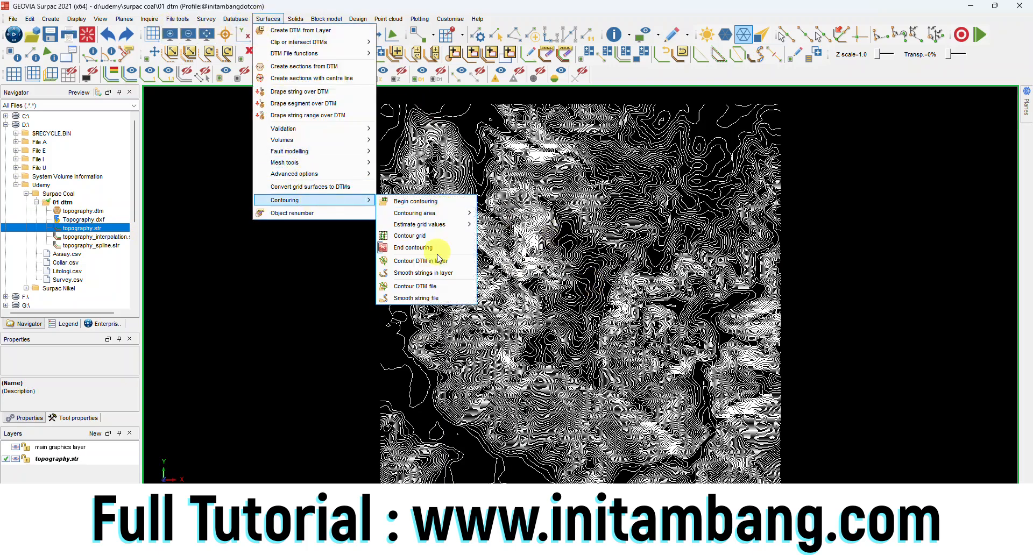
left_click(440, 273)
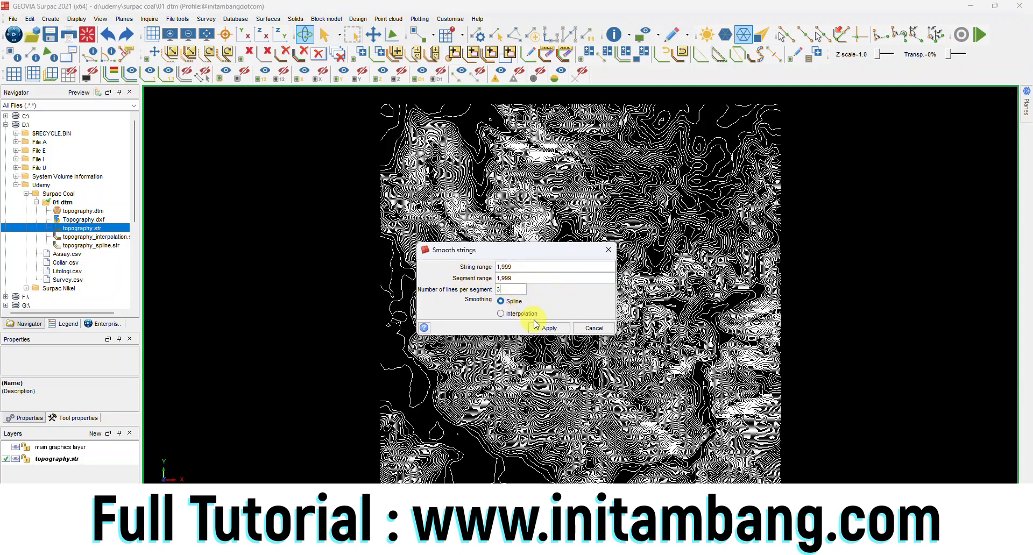
left_click(549, 328)
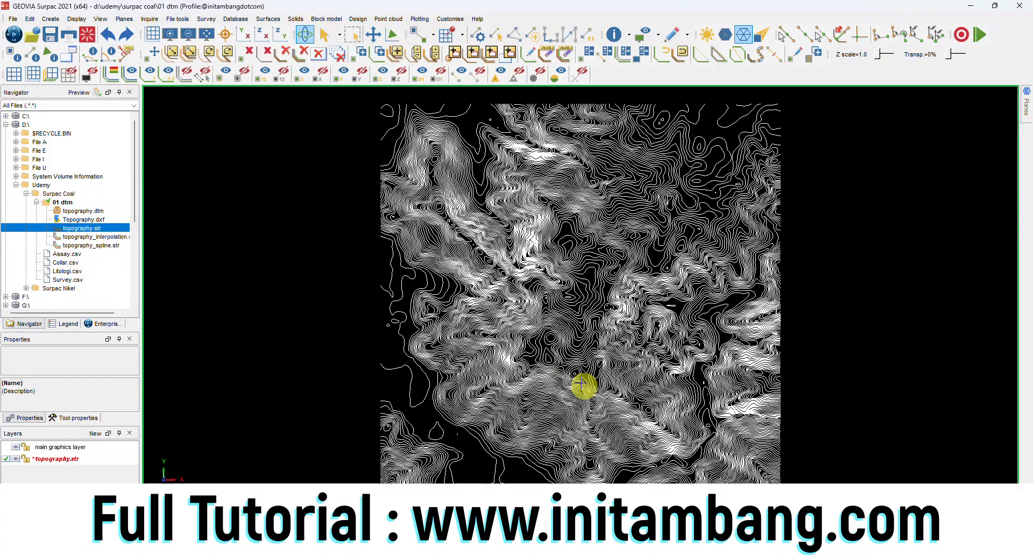
Inspect the spline-smoothed contours up close and save the layer over topography_spline.str.
scroll(546, 348, "up", 5)
scroll(511, 319, "up", 4)
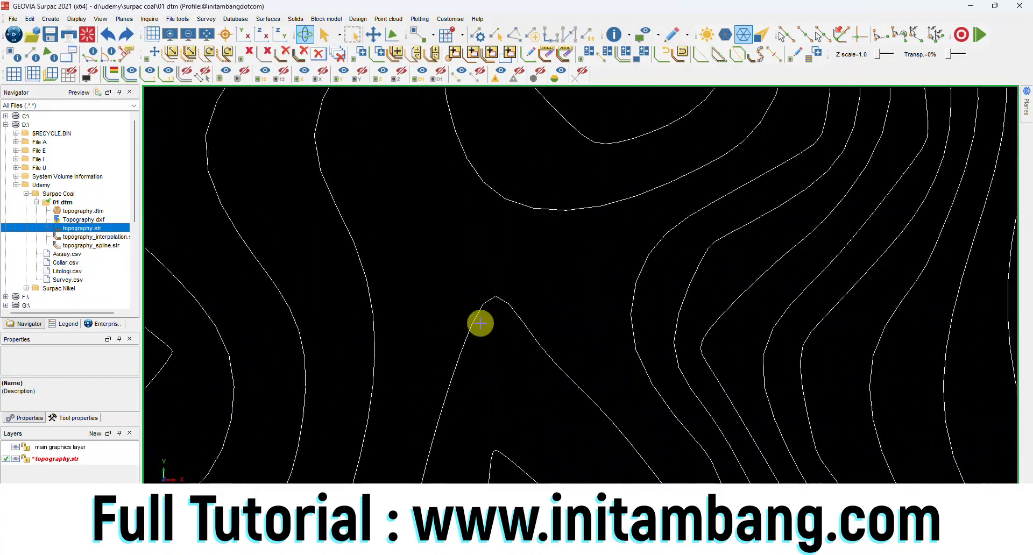
scroll(574, 308, "down", 5)
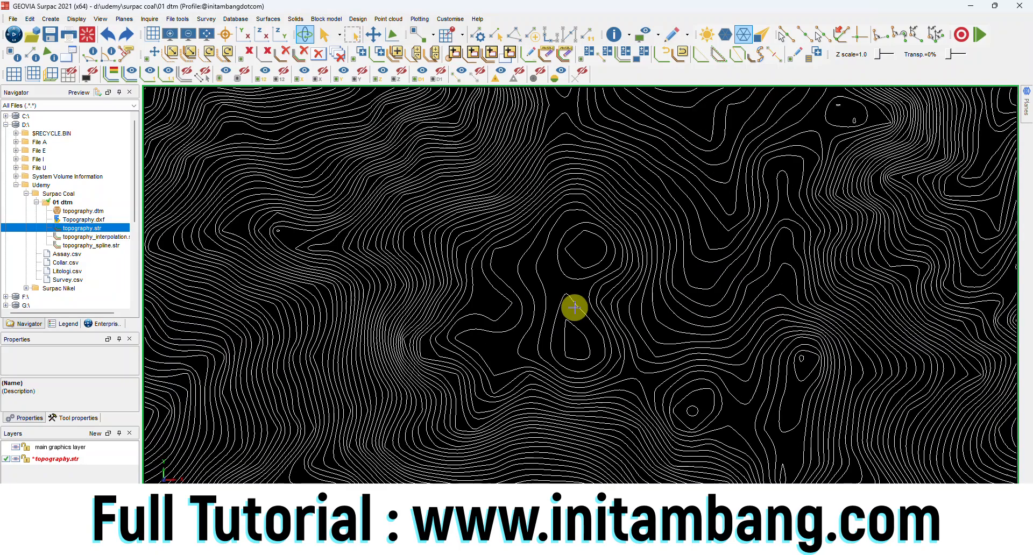
left_click(52, 31)
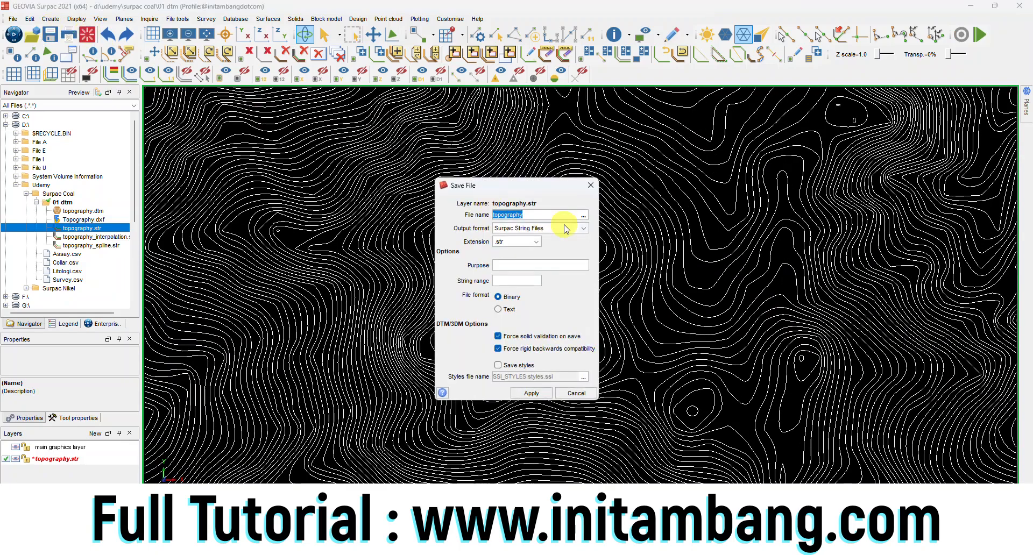
left_click(581, 217)
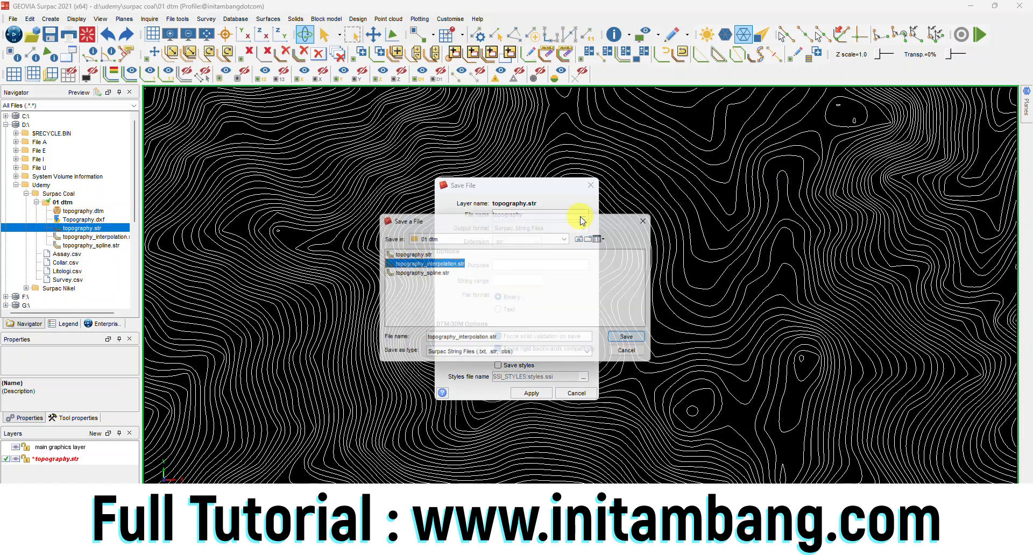
left_click(429, 273)
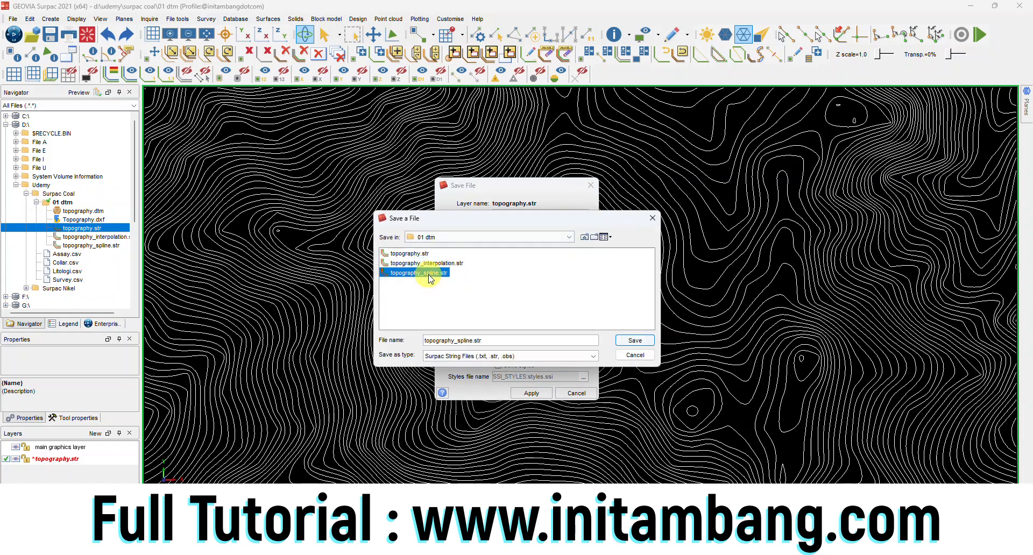
left_click(630, 341)
left_click(528, 394)
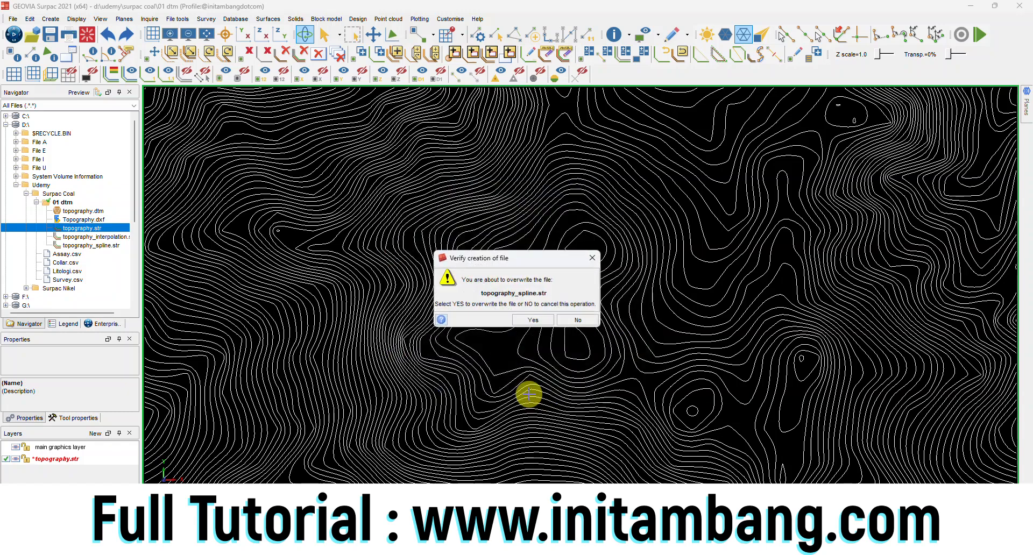
left_click(531, 319)
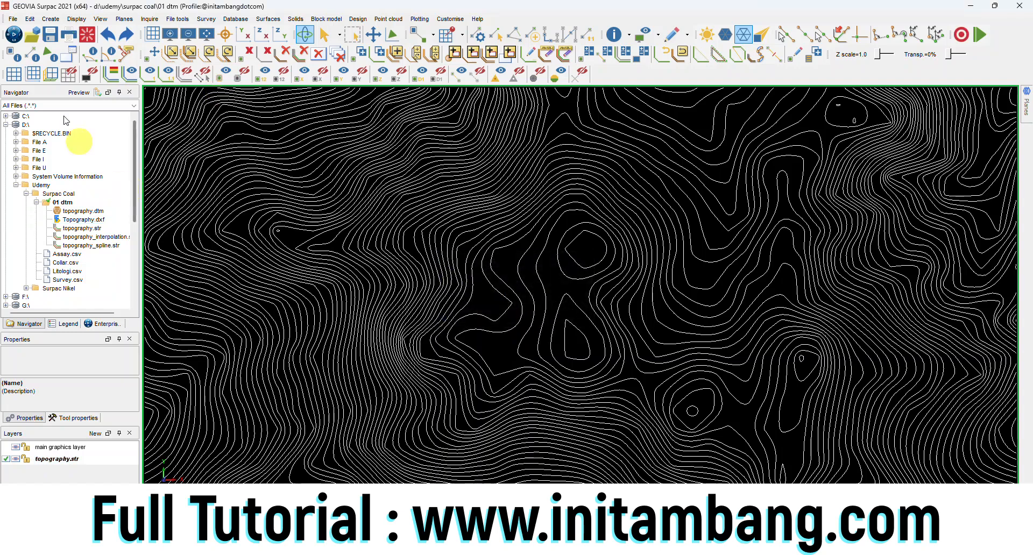
Reset the graphics and reopen the original topography.str from the 01 dtm folder.
left_click(87, 35)
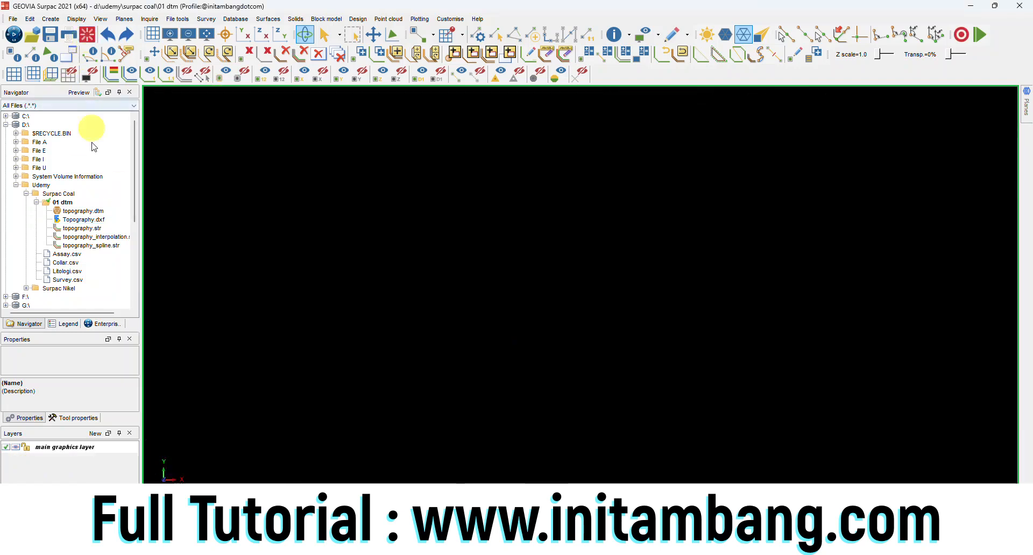
right_click(91, 231)
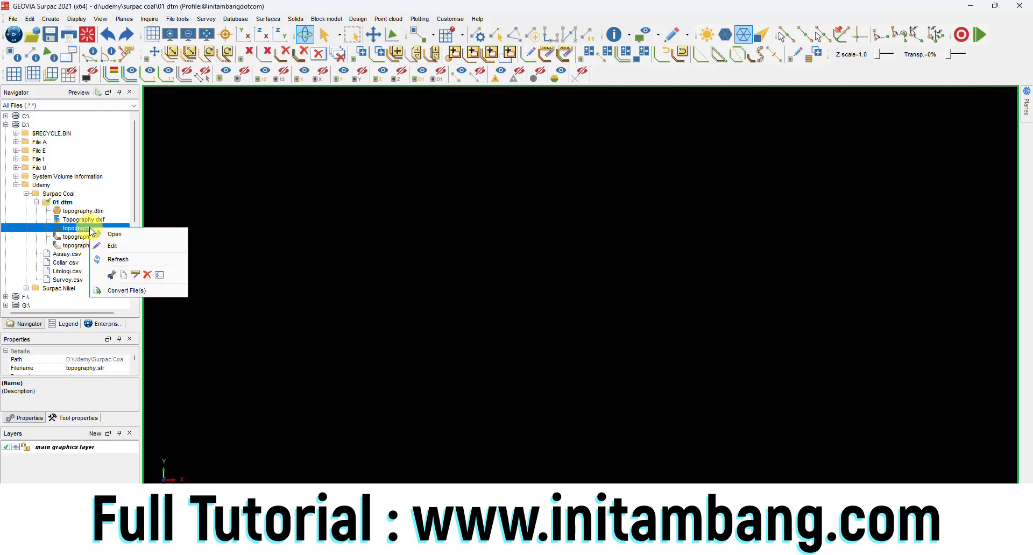
left_click(105, 236)
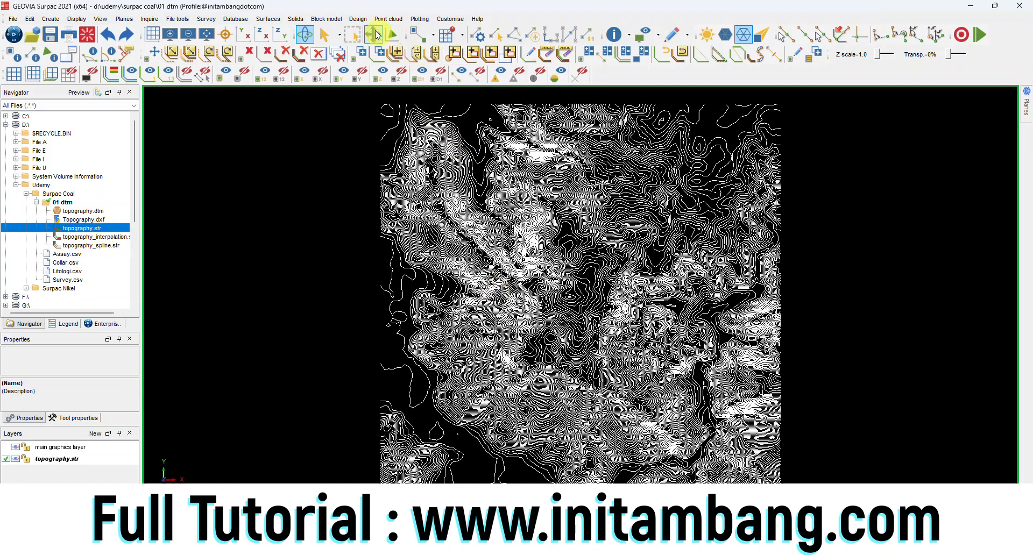
Smooth string range 1,999 and segment range 1,999 in the topography.str layer using Interpolation with 3 lines per segment.
left_click(268, 19)
mouse_move(327, 201)
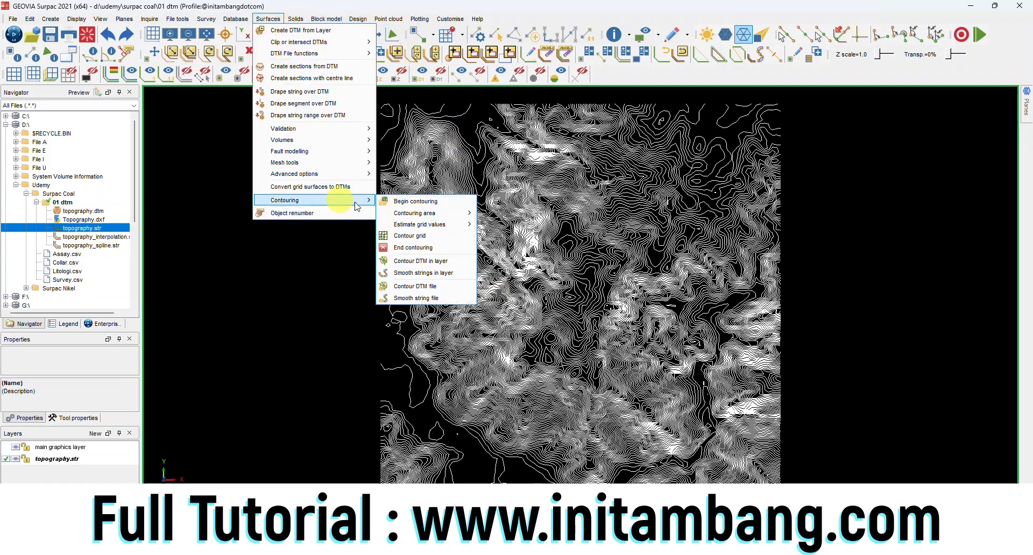
left_click(431, 276)
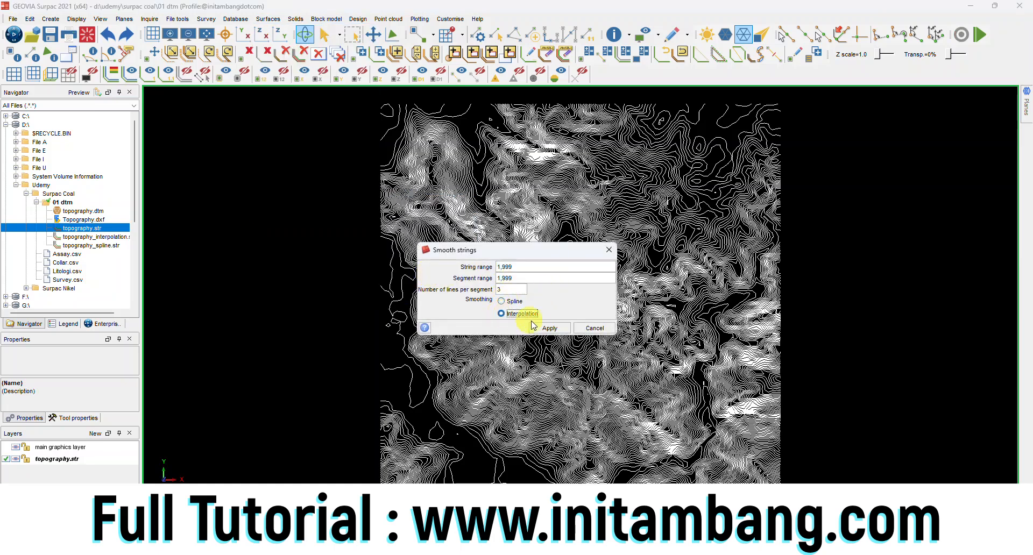
left_click(547, 328)
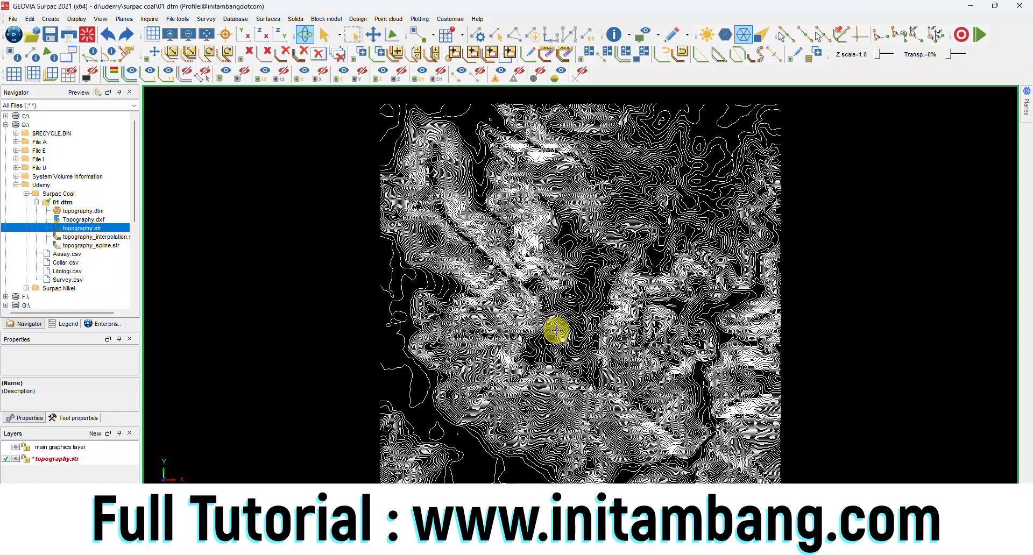
Save the interpolation-smoothed layer over topography_interpolation.str.
left_click(56, 41)
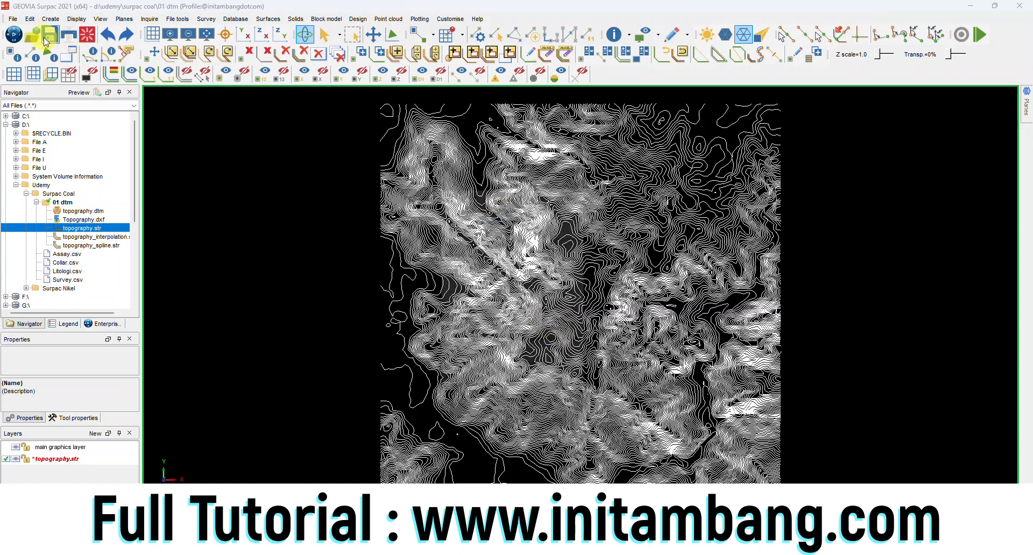
left_click(584, 216)
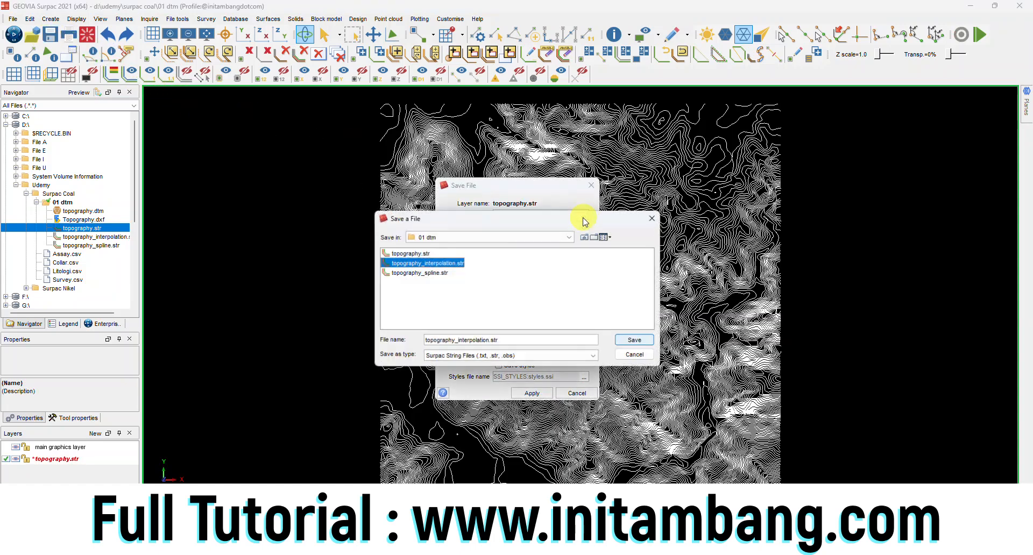
left_click(441, 273)
left_click(436, 263)
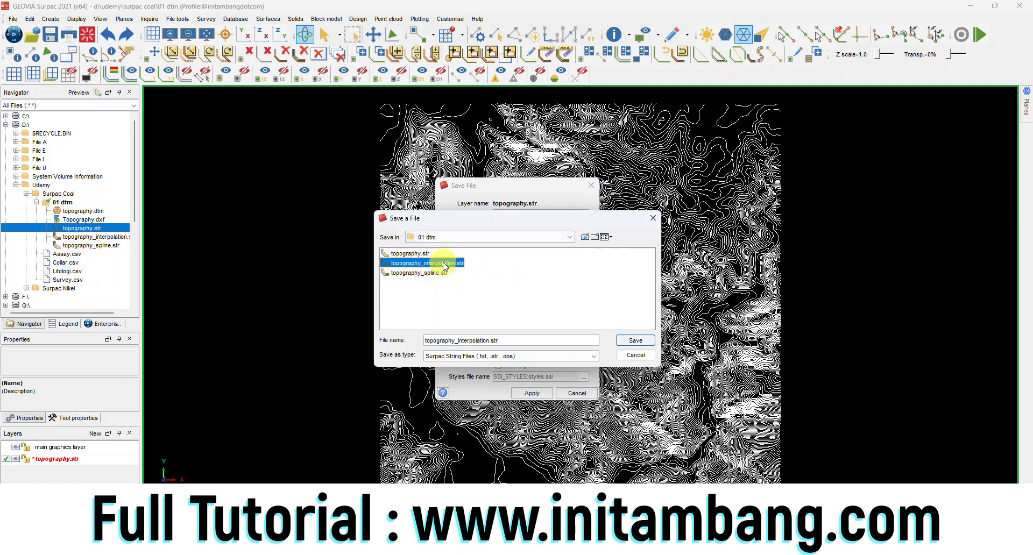
left_click(635, 340)
left_click(544, 389)
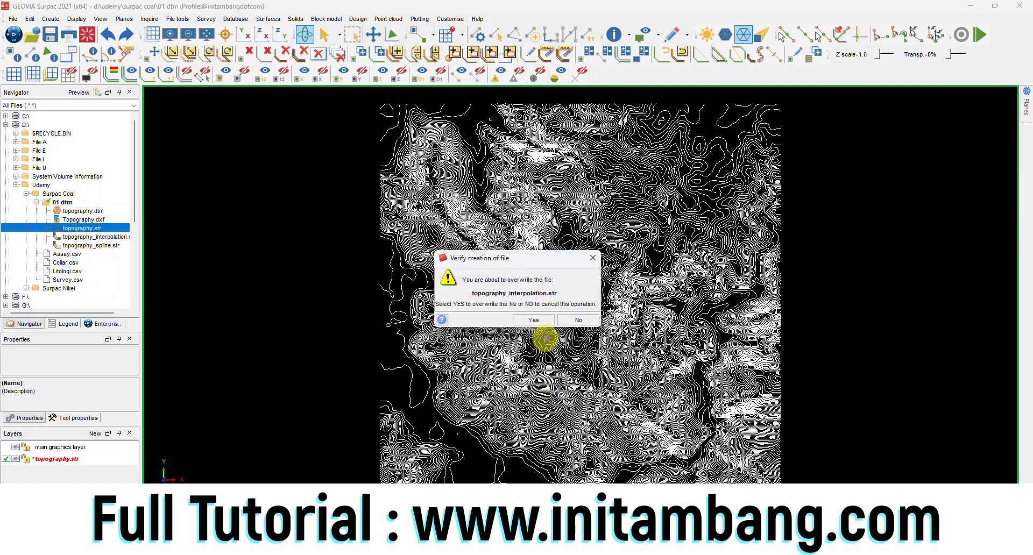
left_click(540, 318)
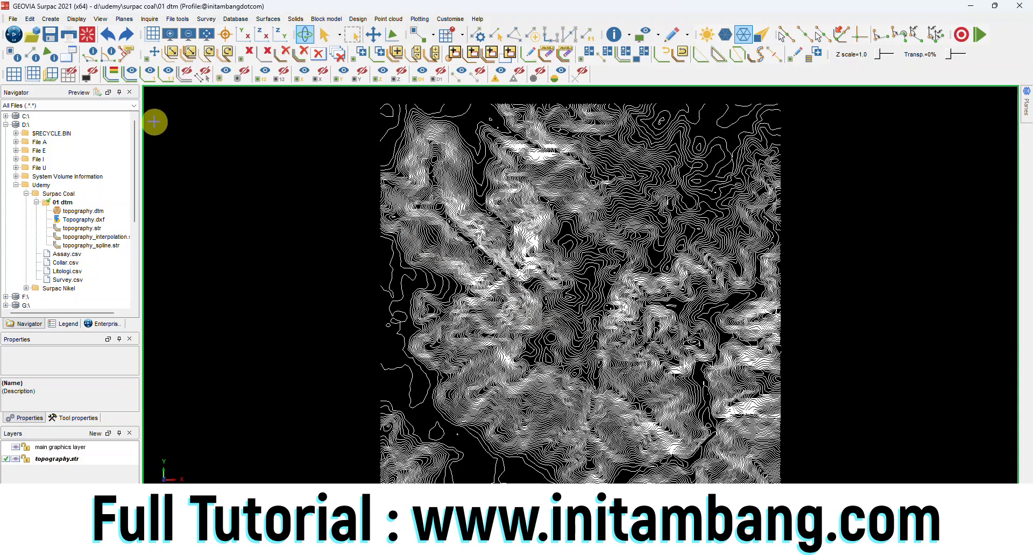
Reset the graphics and open topography.str, topography_interpolation.str and topography_spline.str together.
left_click(86, 35)
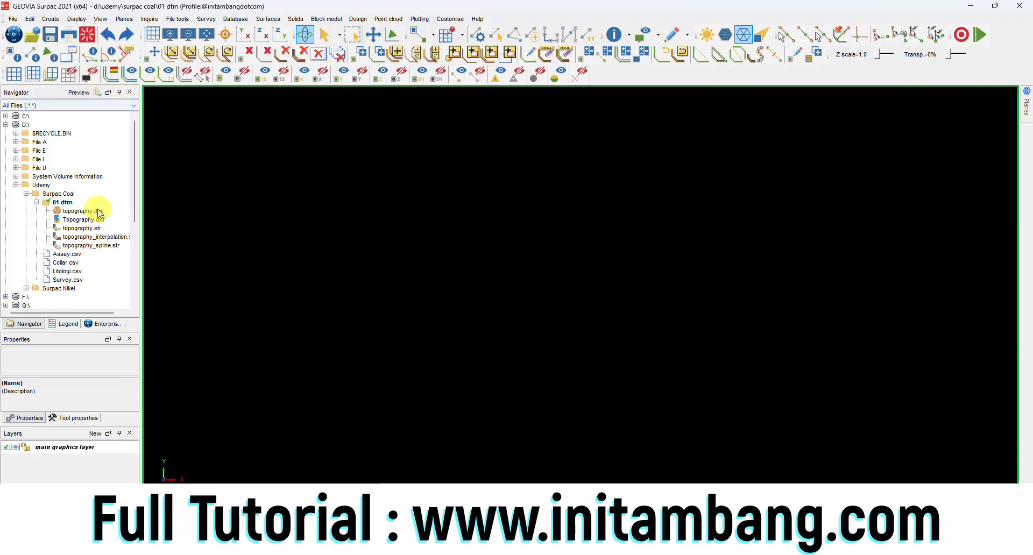
left_click(96, 229)
left_click(93, 246, "shift")
right_click(92, 244)
left_click(107, 252)
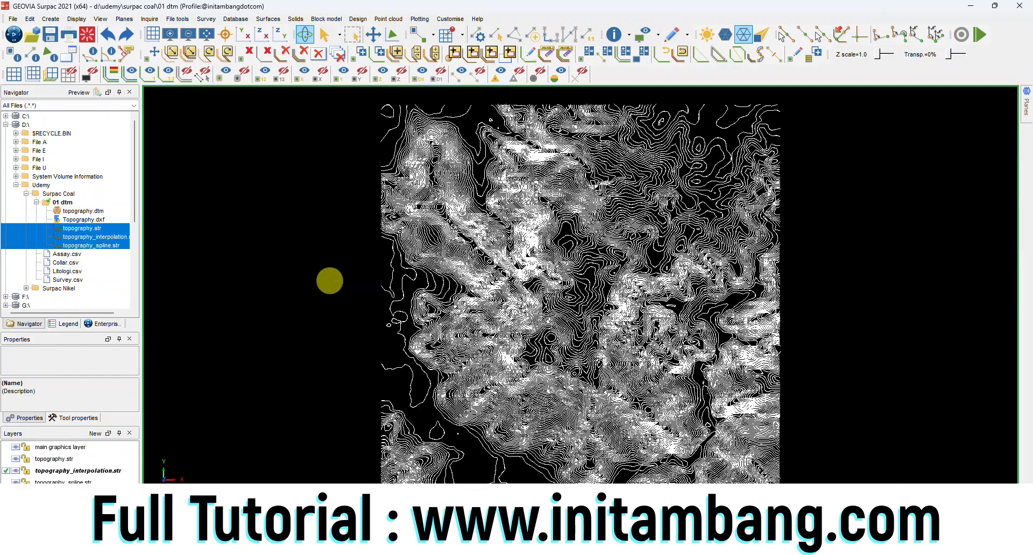
Show only the topography_interpolation.str layer, make it active and renumber its string range 1,999 to string 2.
left_click(15, 471)
left_click(15, 459)
left_click(16, 482)
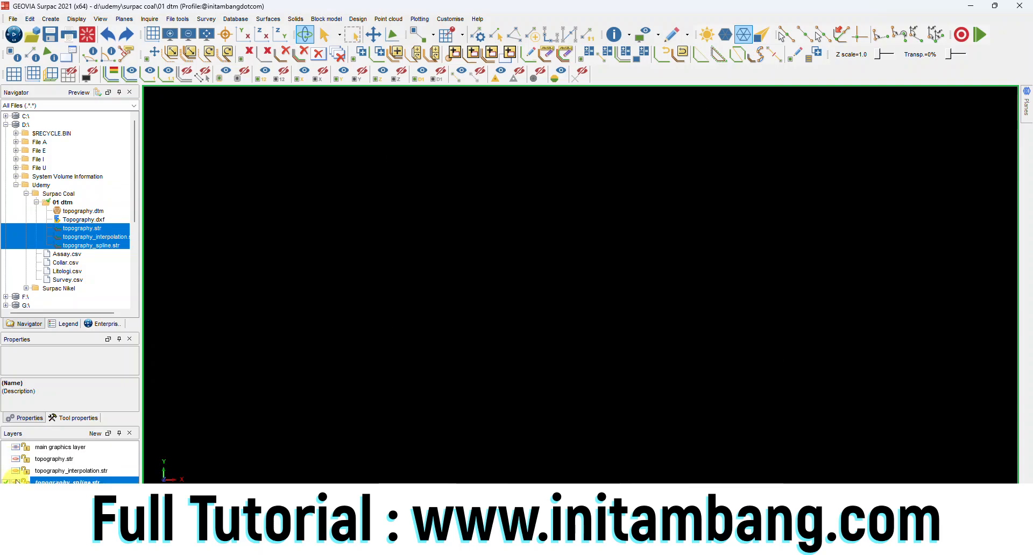
left_click(15, 471)
left_click(6, 473)
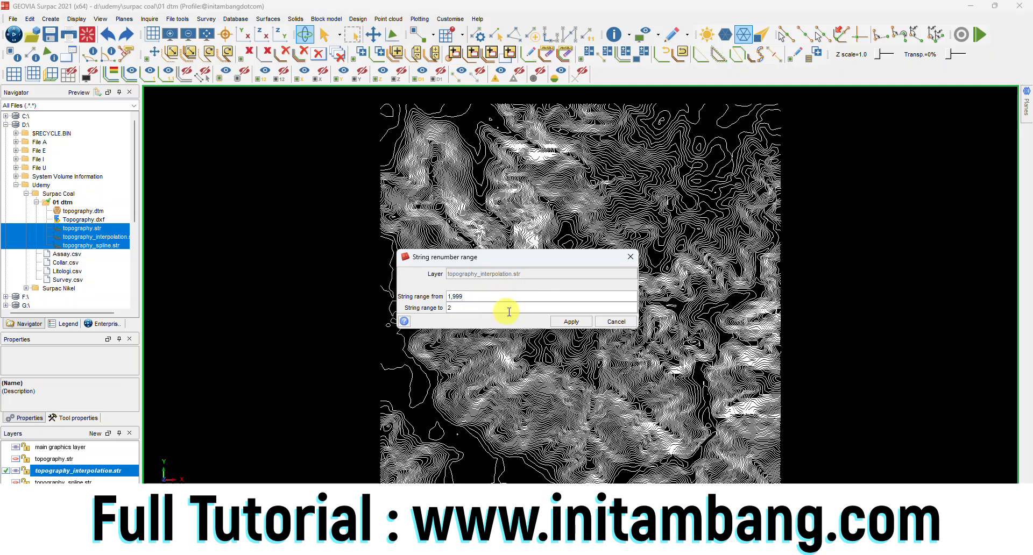
left_click(557, 321)
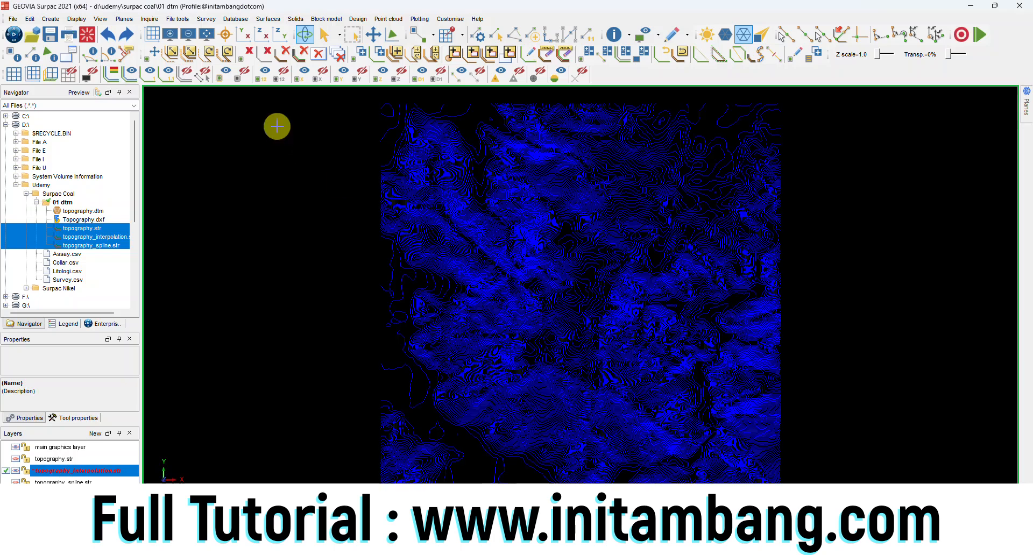
Save the renumbered interpolation layer, overwriting topography_interpolation.str.
left_click(50, 34)
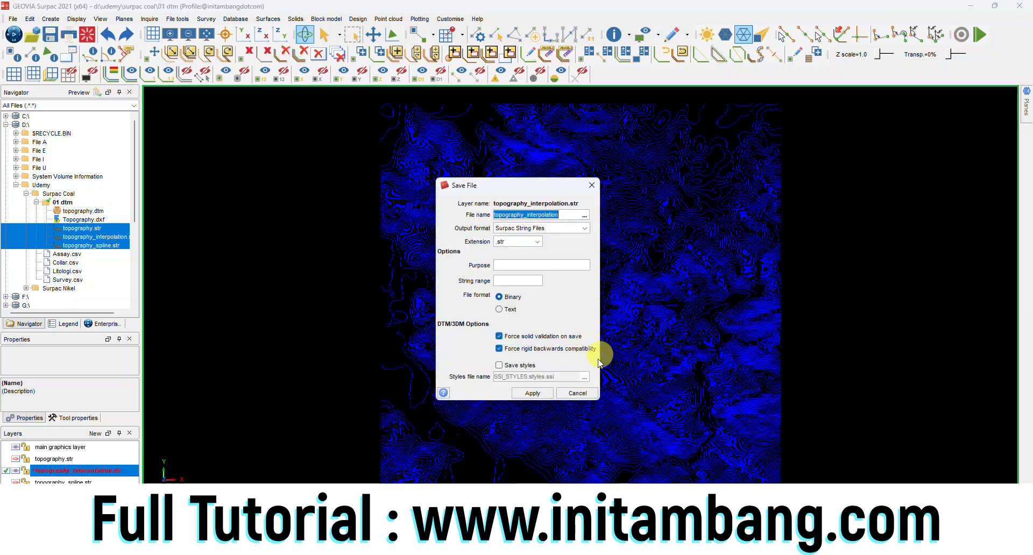
left_click(527, 395)
left_click(530, 323)
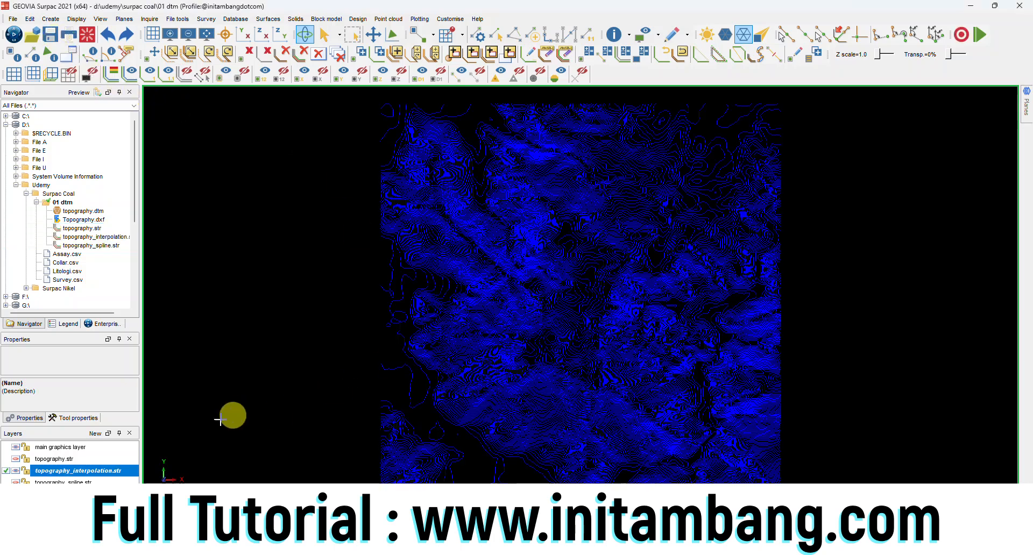
Show only the topography_spline.str layer, make it active and renumber its string range 1,999 to a new string number.
left_click(16, 471)
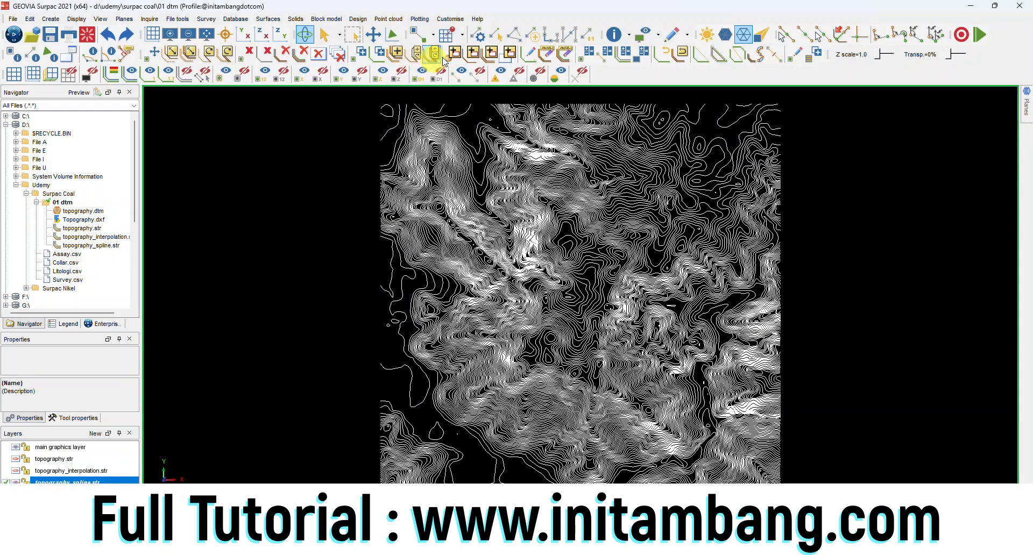
left_click(562, 74)
type("1,999")
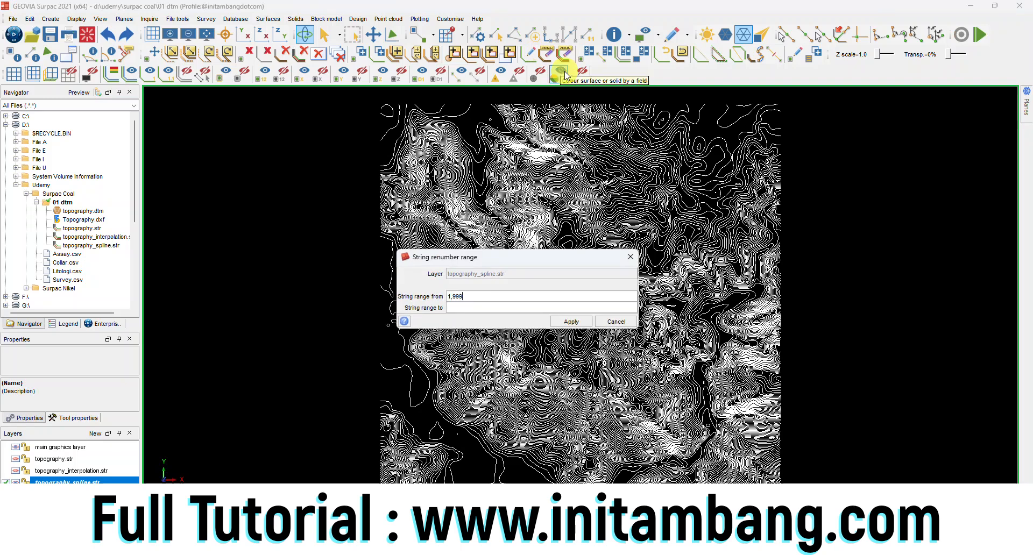
left_click(510, 306)
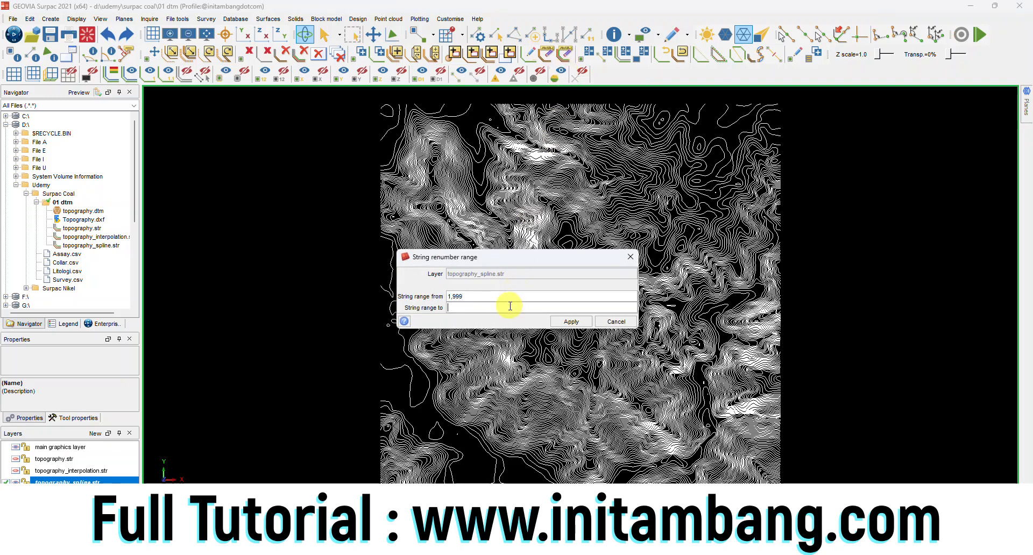
left_click(569, 322)
Save the newly renumbered spline layer over the existing topography_spline.str file.
left_click(50, 33)
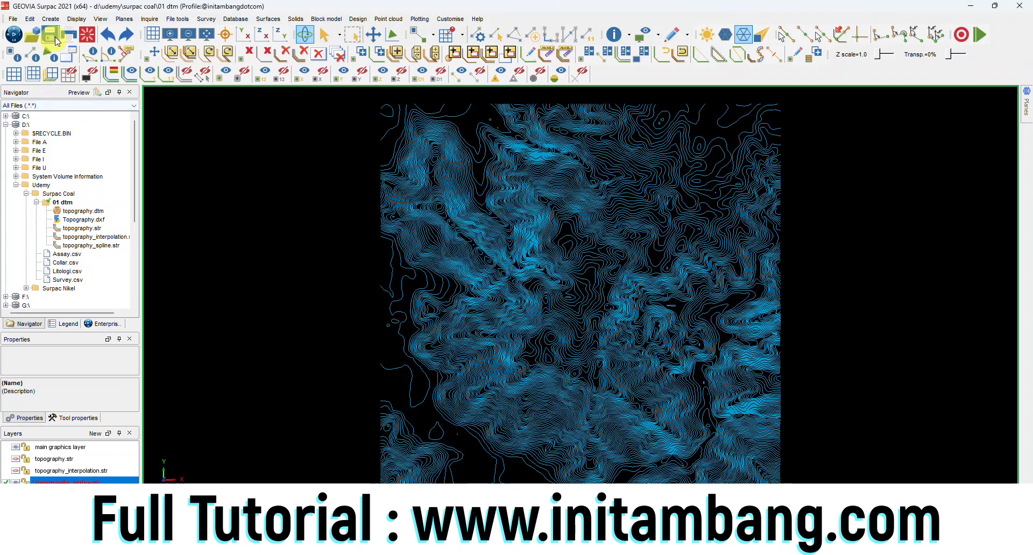
left_click(525, 394)
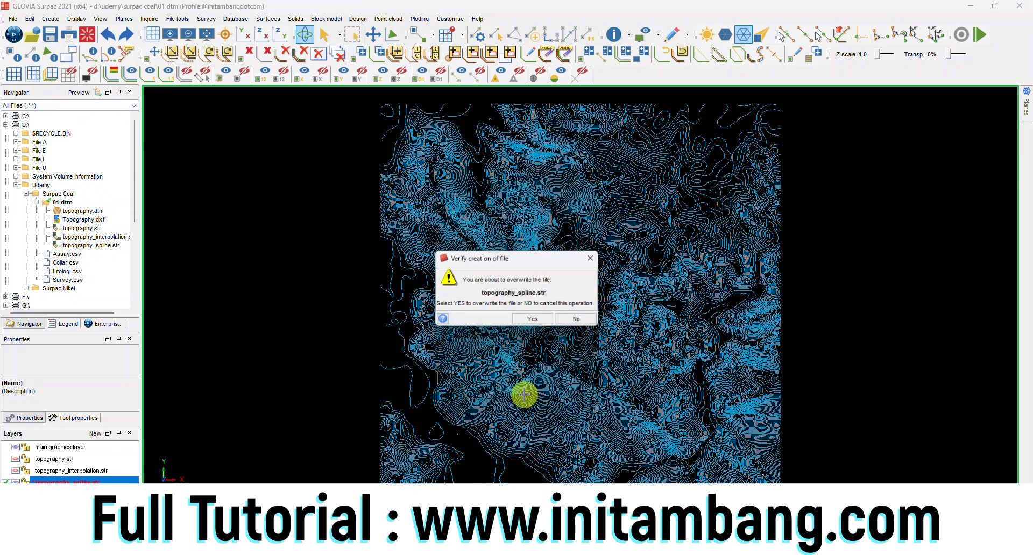
left_click(530, 319)
Turn on the topography_interpolation.str and topography.str layers alongside the spline layer.
left_click(16, 471)
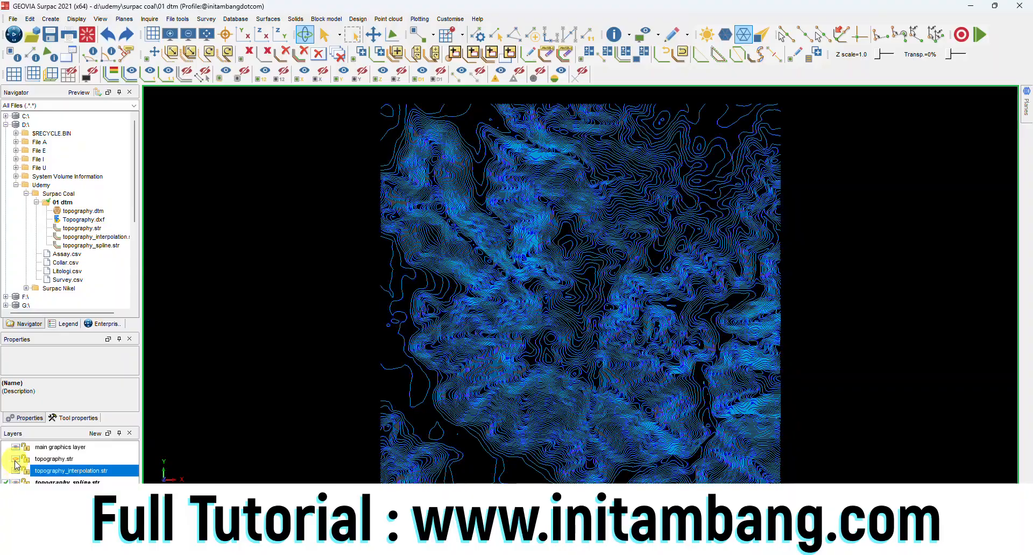
left_click(15, 459)
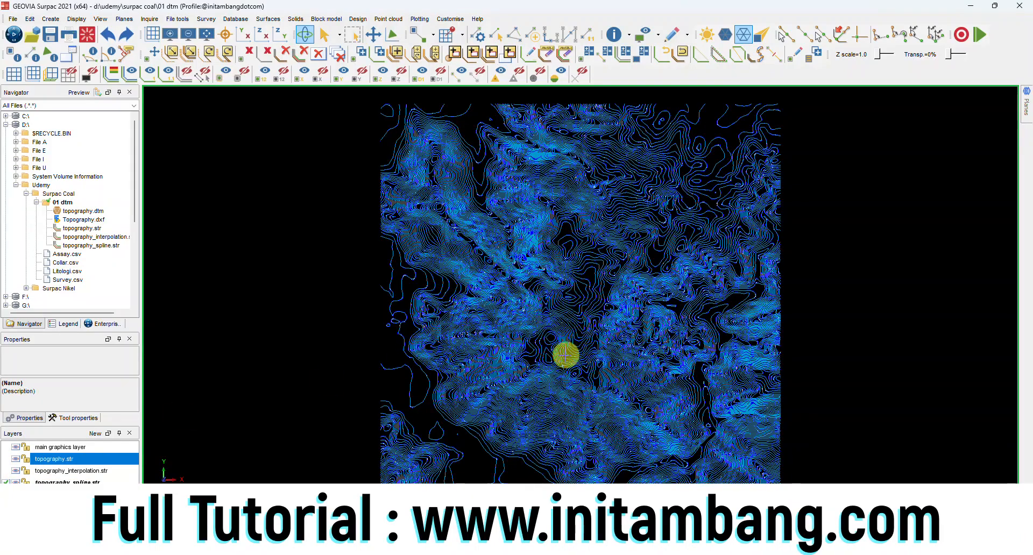
Compare the original, interpolated and spline contours up close, alternating the visibility of topography.str, topography_interpolation.str and topography_spline.str.
scroll(565, 352, "up", 6)
scroll(499, 310, "up", 2)
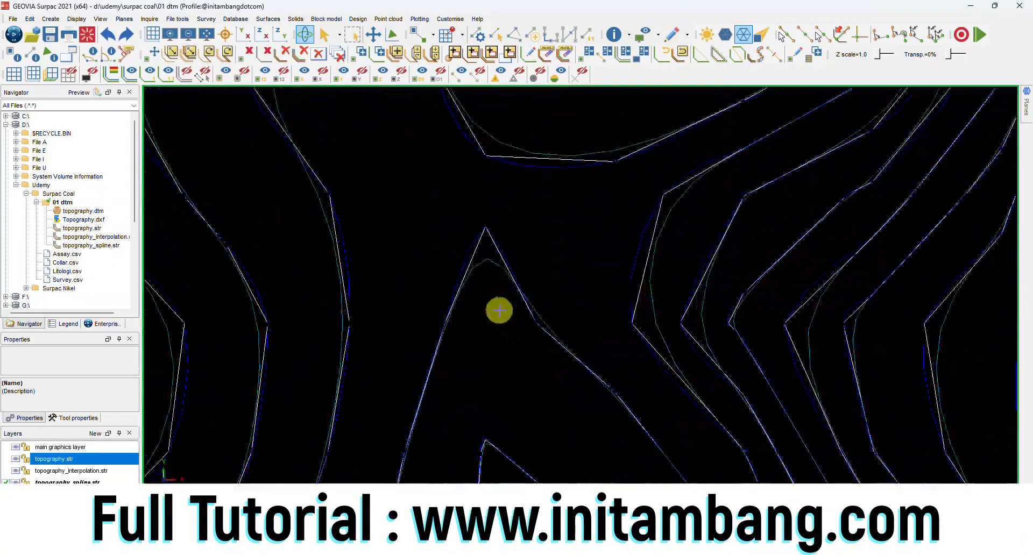
scroll(499, 311, "down", 8)
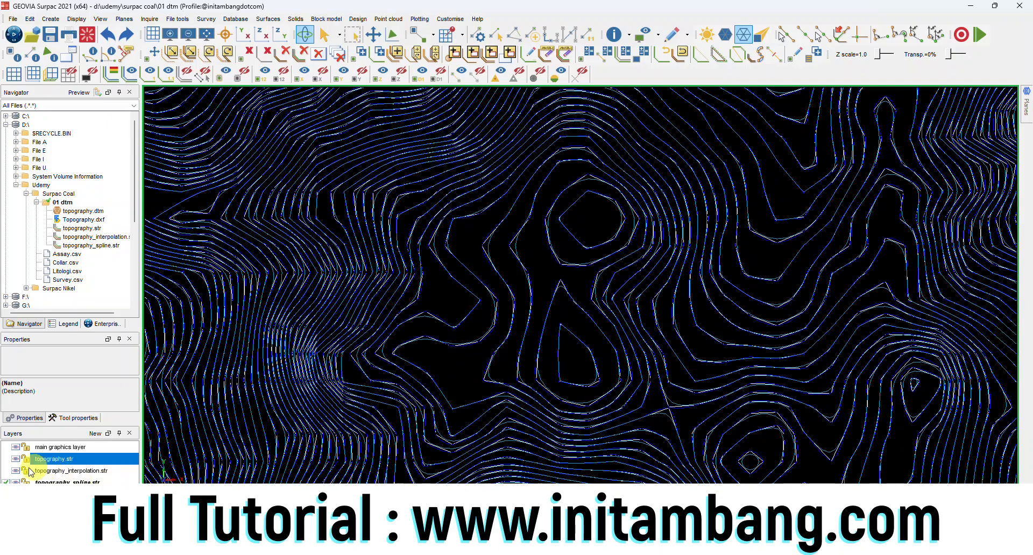
left_click(6, 459)
left_click(16, 471)
left_click(15, 481)
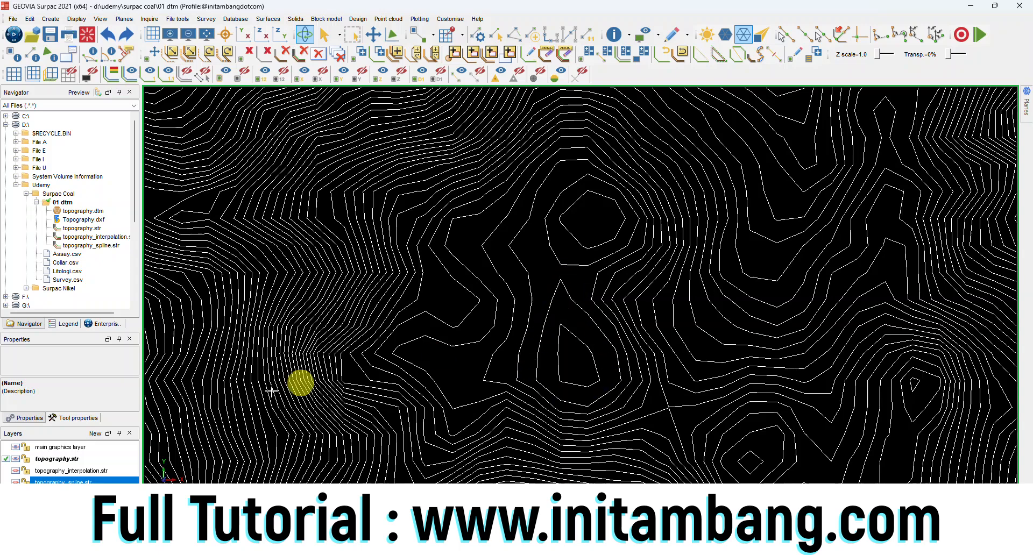
left_click(17, 473)
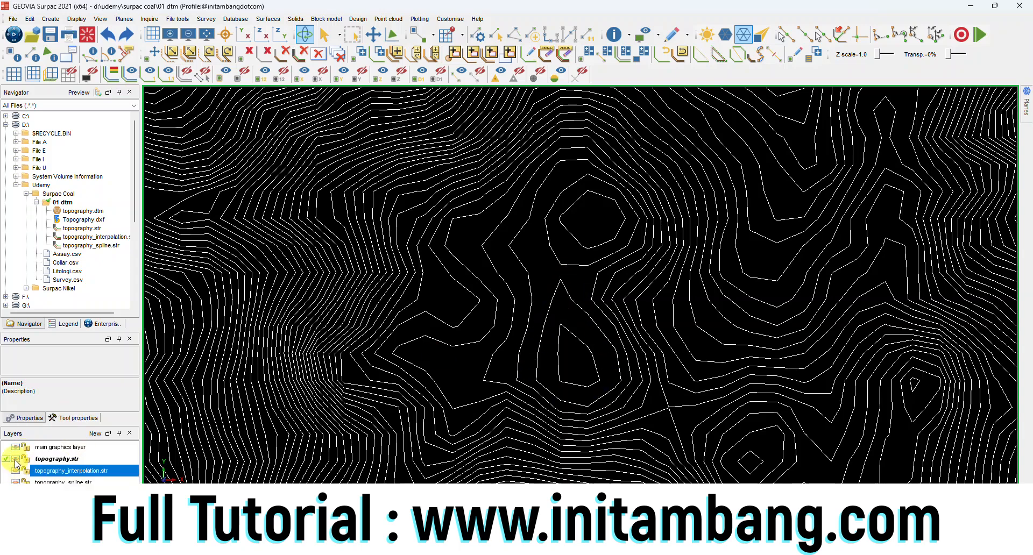
left_click(16, 460)
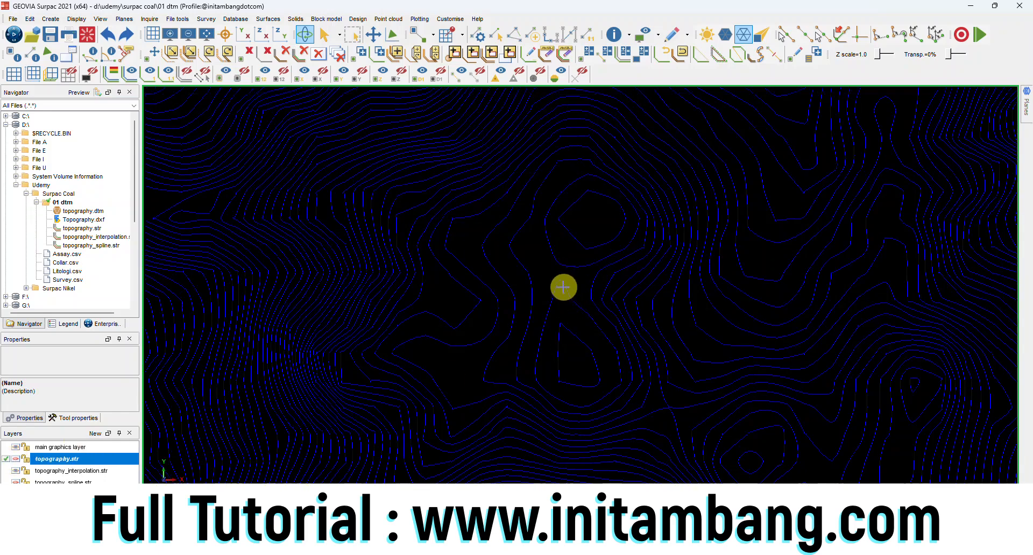
left_click(15, 483)
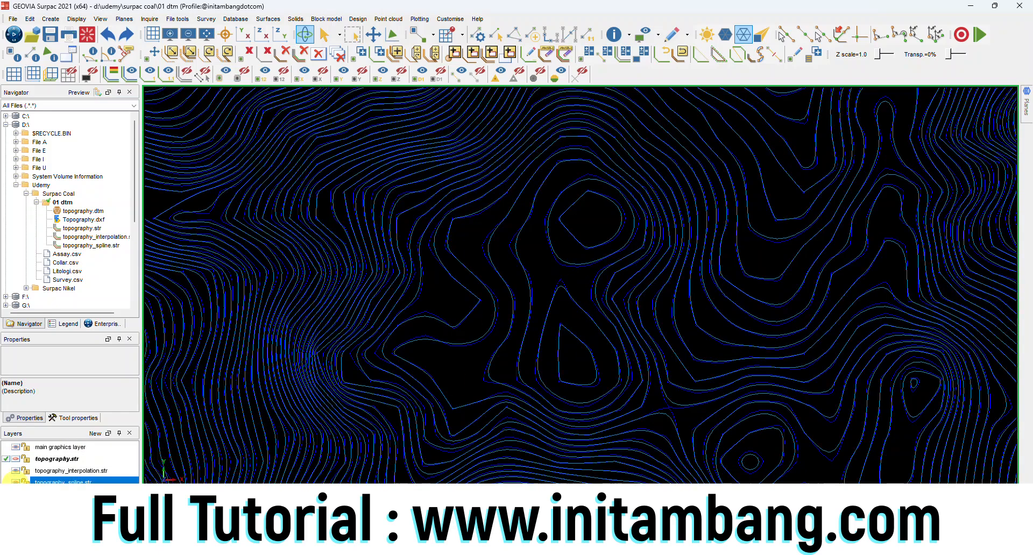
left_click(16, 471)
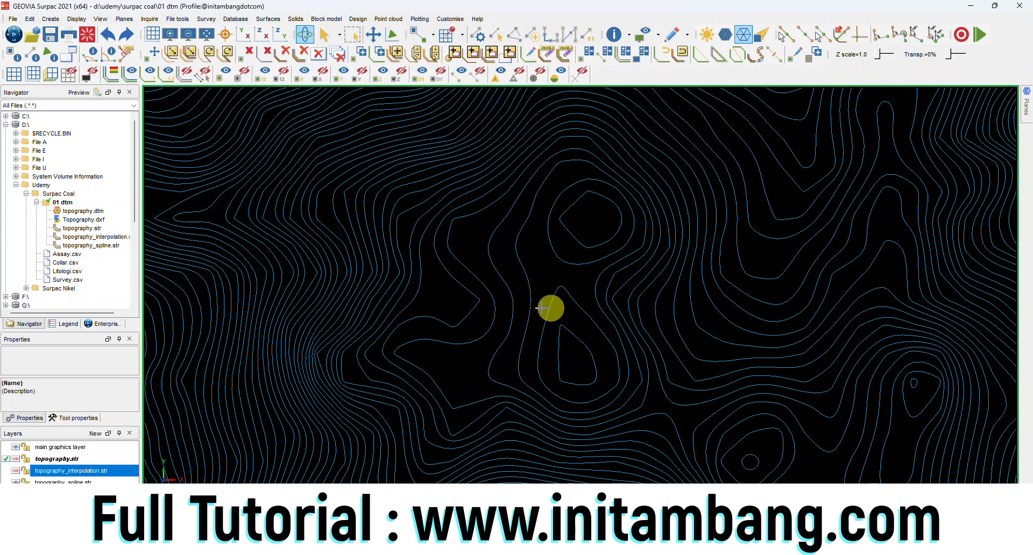
Clear the graphics and open topography.dtm to examine the original surface.
left_click(97, 77)
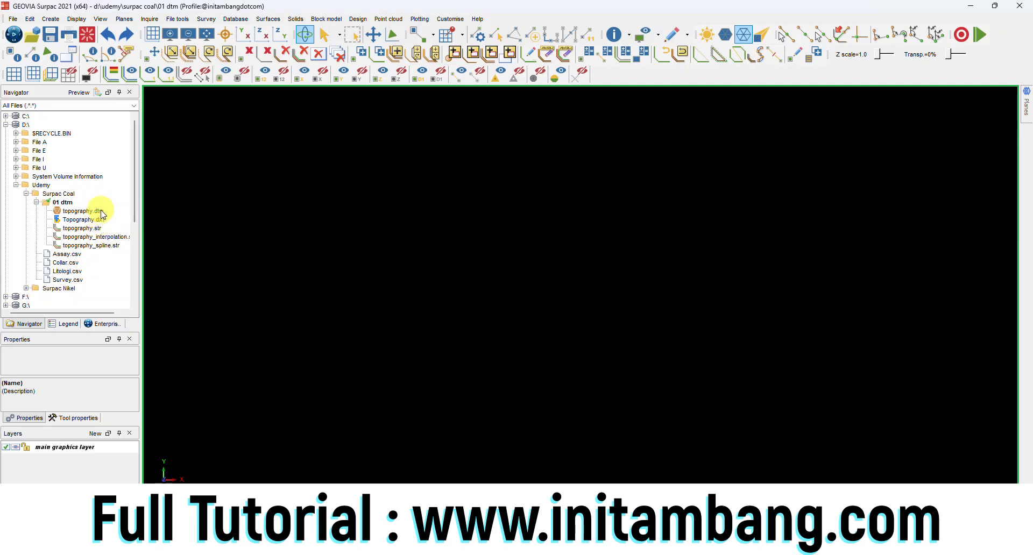
left_click(101, 249)
right_click(100, 246)
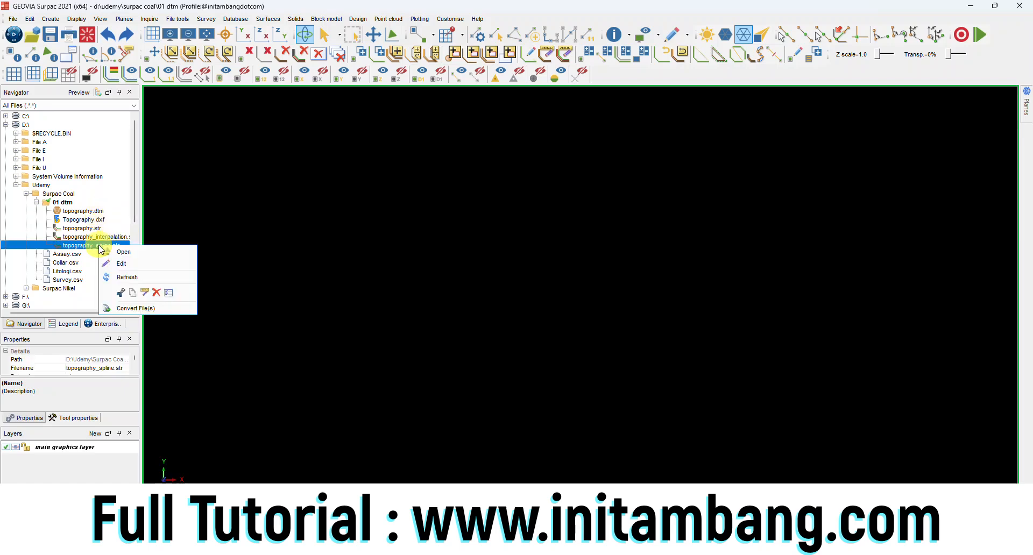
left_click(85, 211)
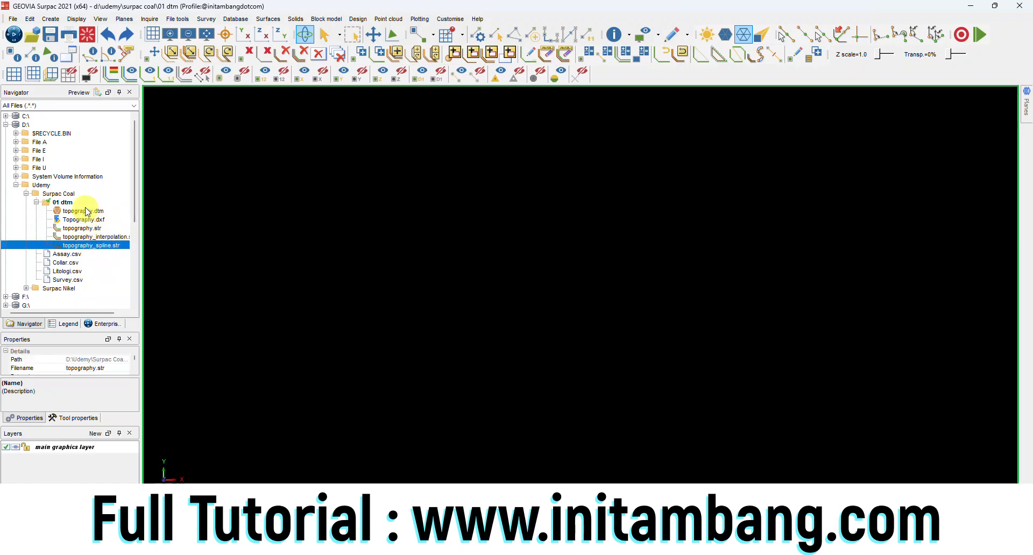
right_click(87, 212)
left_click(103, 218)
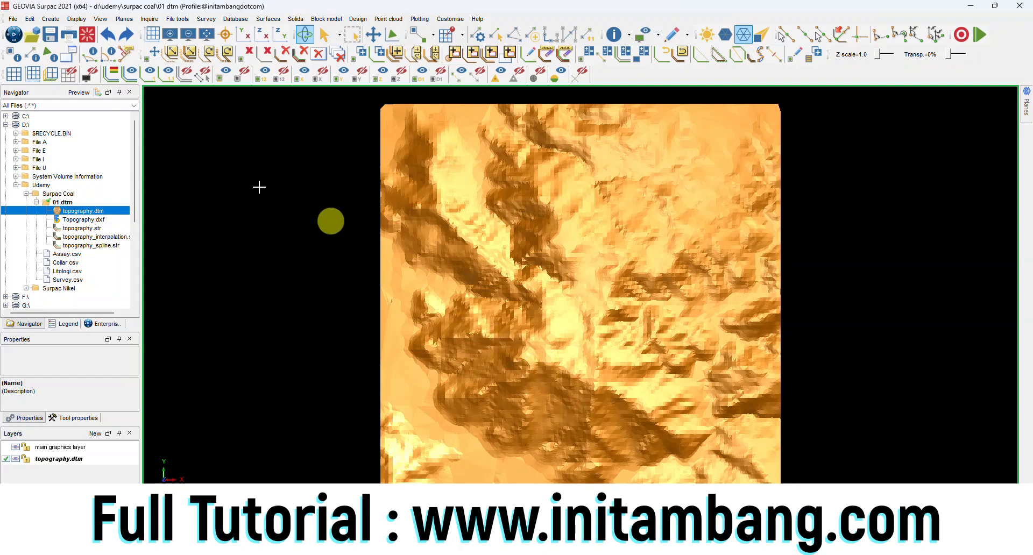
Clear the graphics, open topography_spline.str and create a DTM from its layer on the XY plane with the breakline test.
left_click(87, 34)
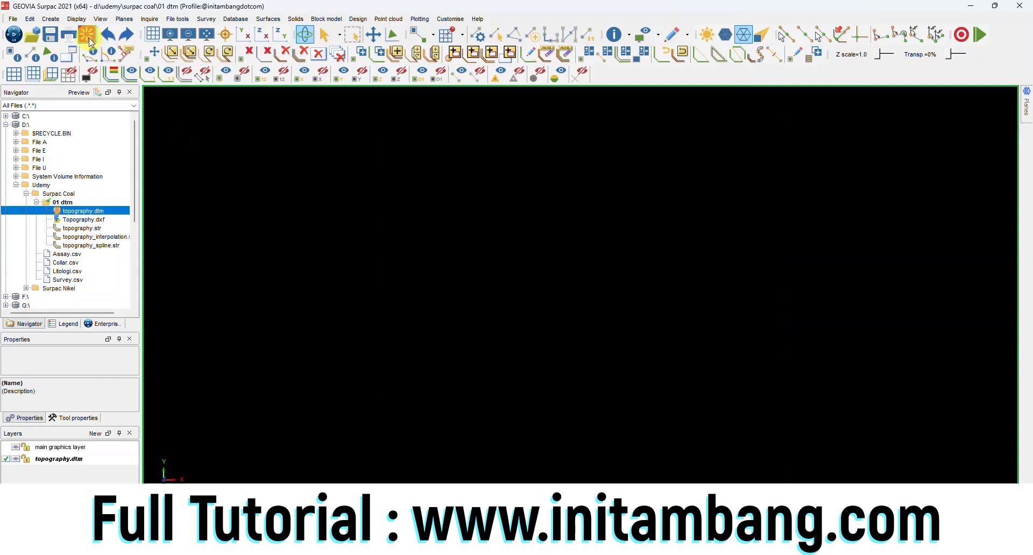
right_click(91, 246)
left_click(108, 253)
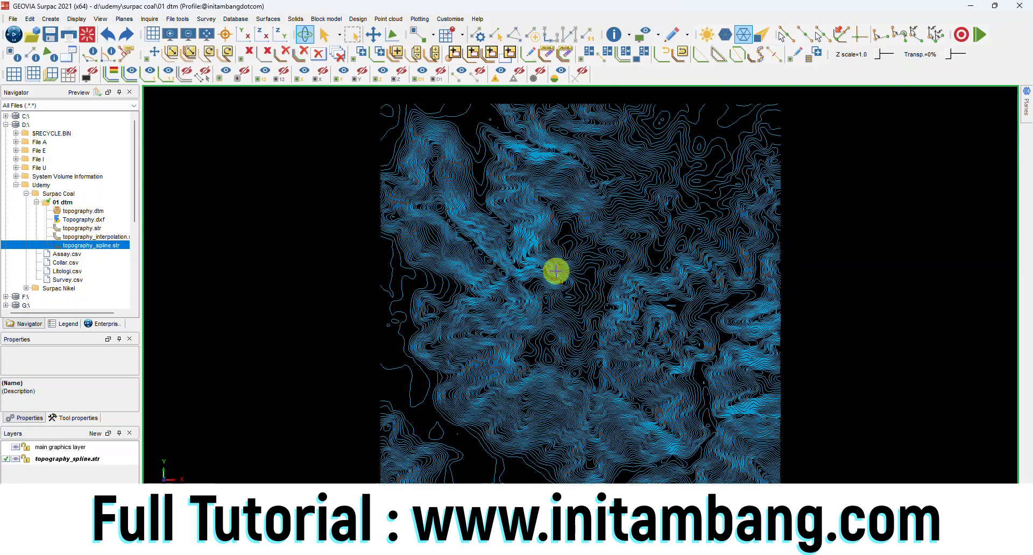
left_click(268, 19)
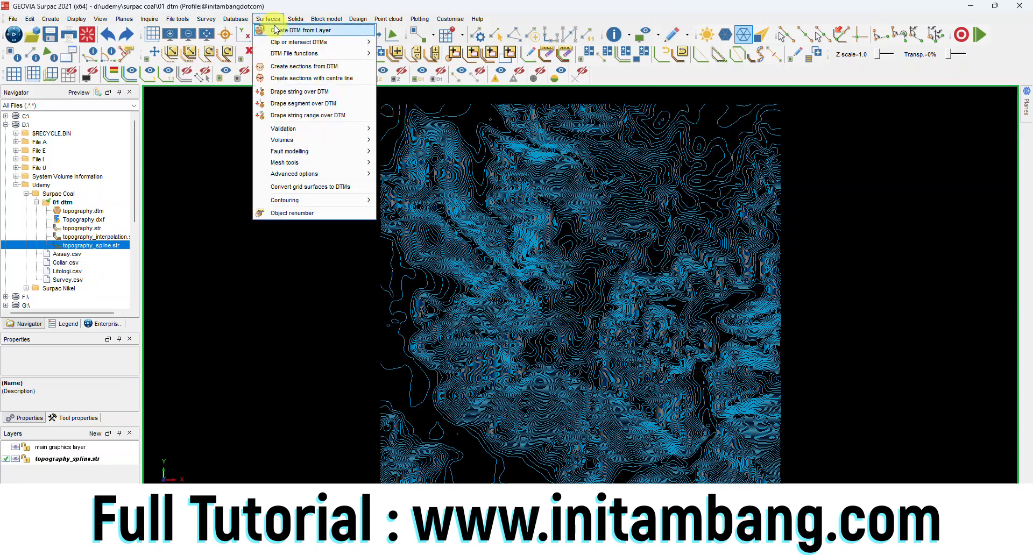
left_click(276, 30)
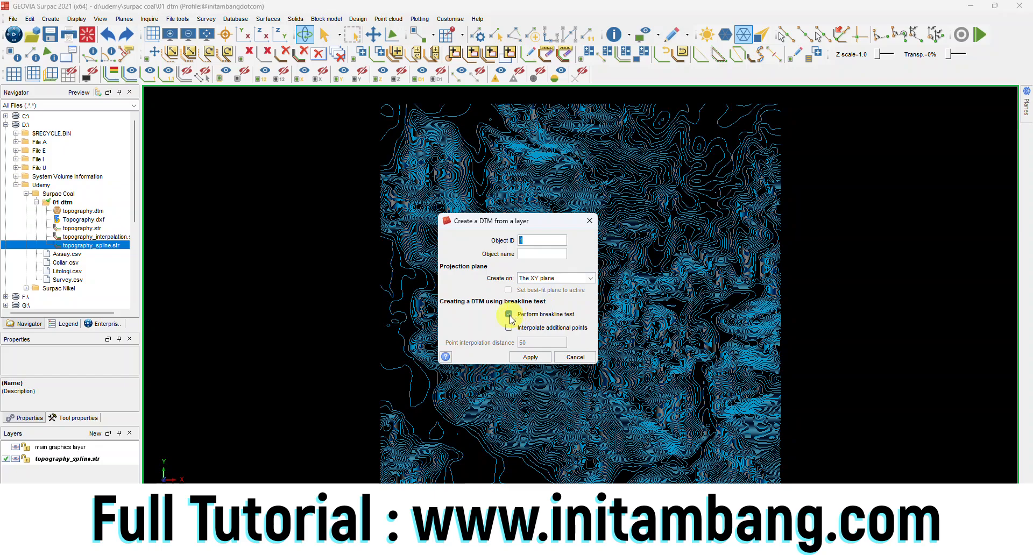
left_click(530, 357)
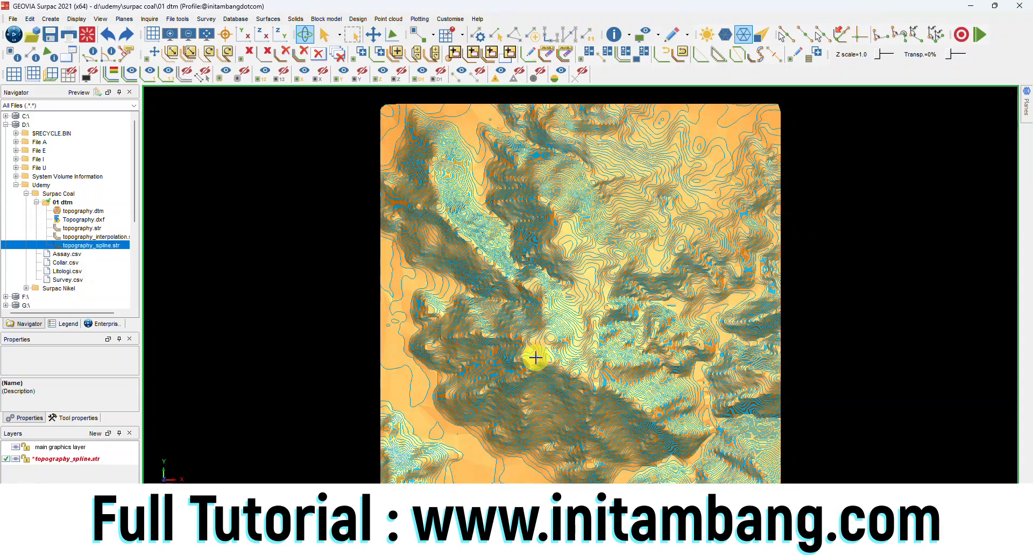
Save the spline surface as topography_spline.dtm in Surpac DTM Files format, overwriting the existing topography_spline.str.
left_click_drag(571, 358, 588, 334)
left_click(33, 35)
left_click(624, 389)
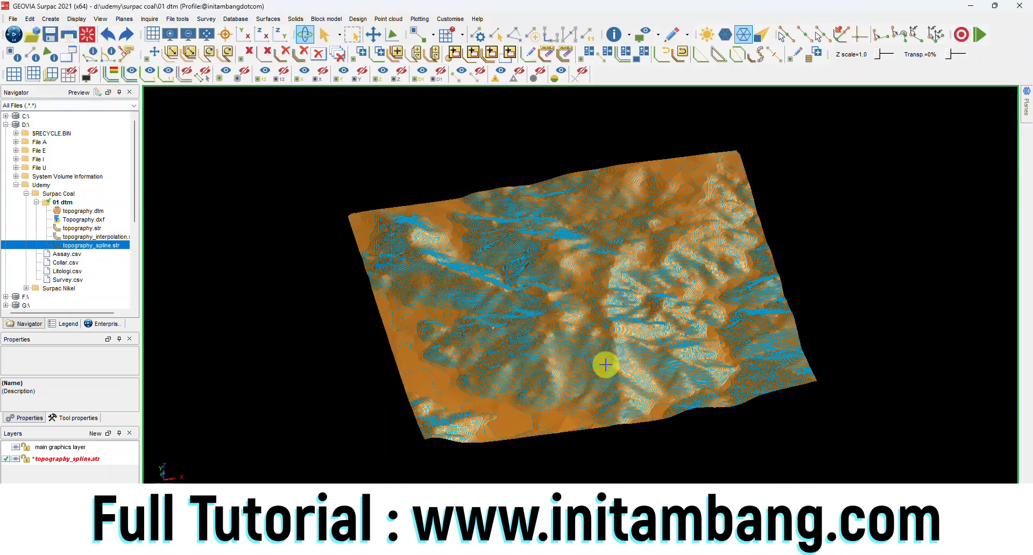
key("ctrl+s")
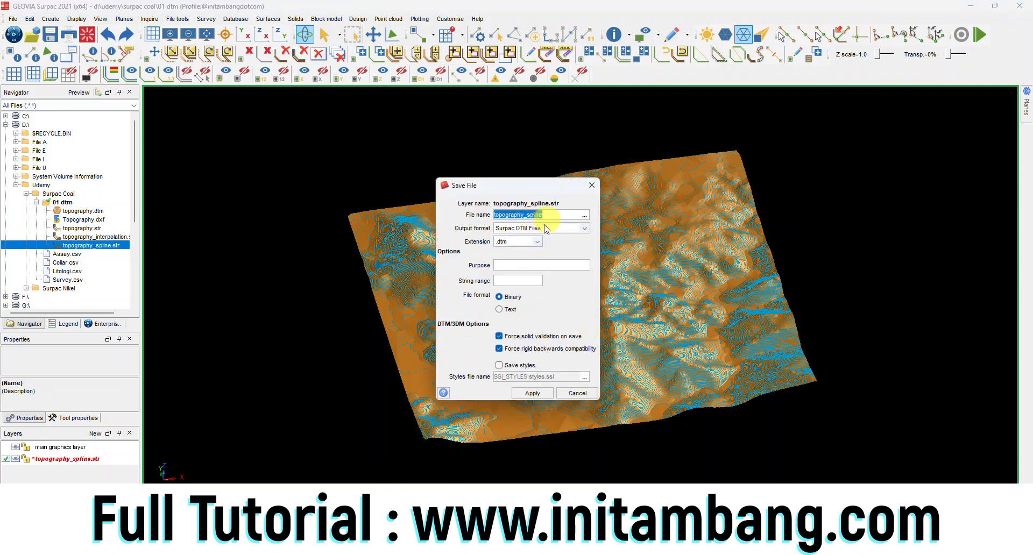
left_click(532, 393)
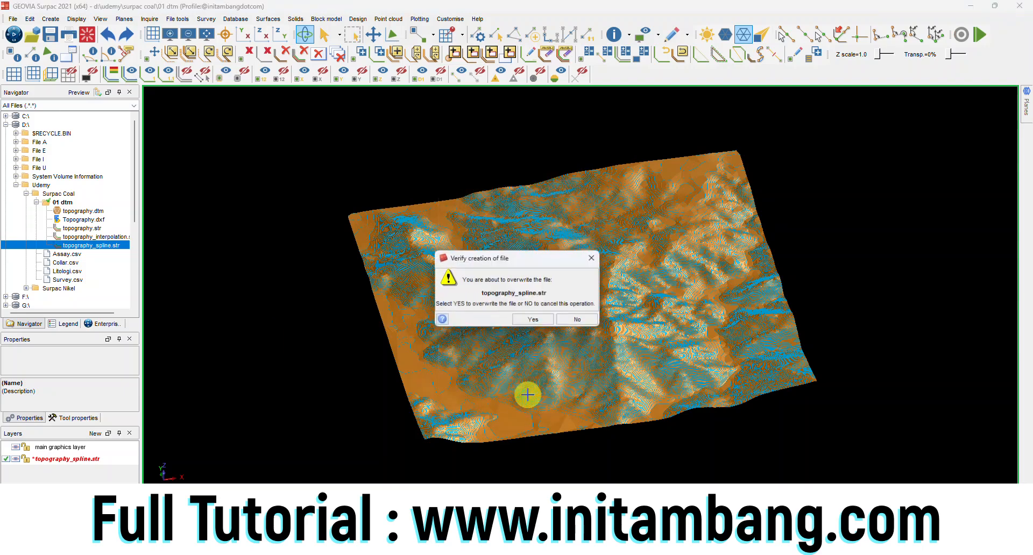
left_click(524, 321)
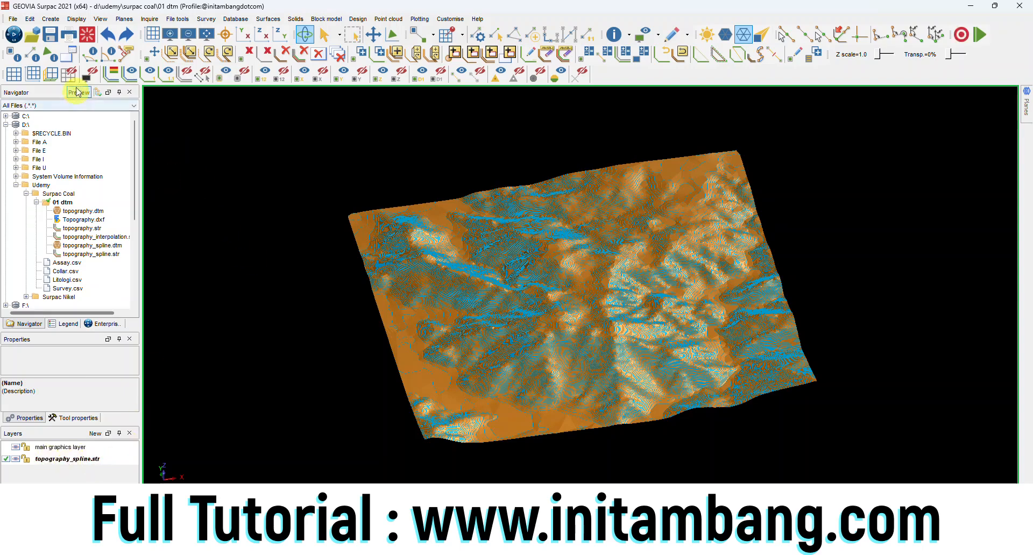
Clear the graphics, open topography_spline.dtm, inspect the smoothed surface in 3D and return it to plan view.
left_click(87, 34)
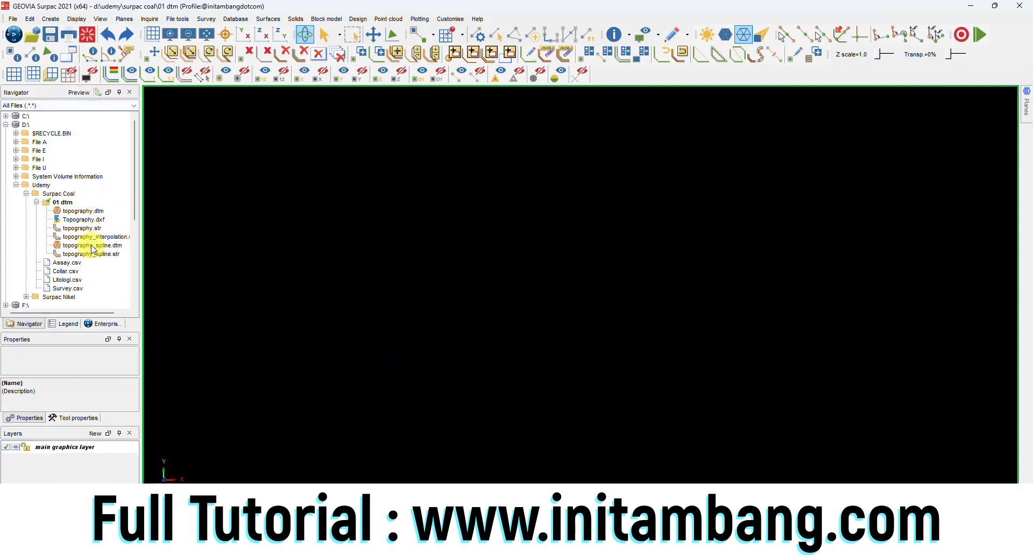
right_click(92, 249)
left_click(105, 253)
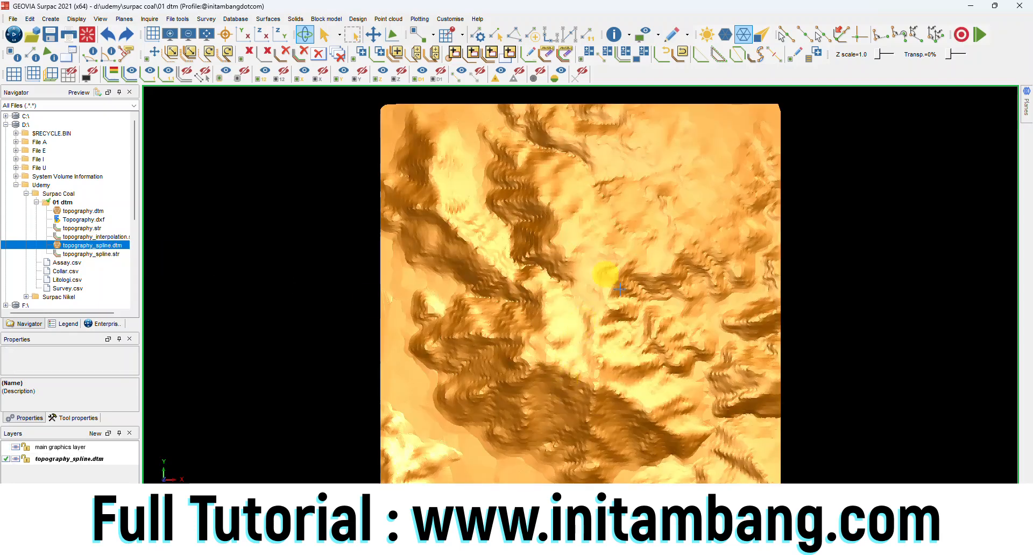
left_click_drag(556, 380, 570, 356)
left_click(206, 34)
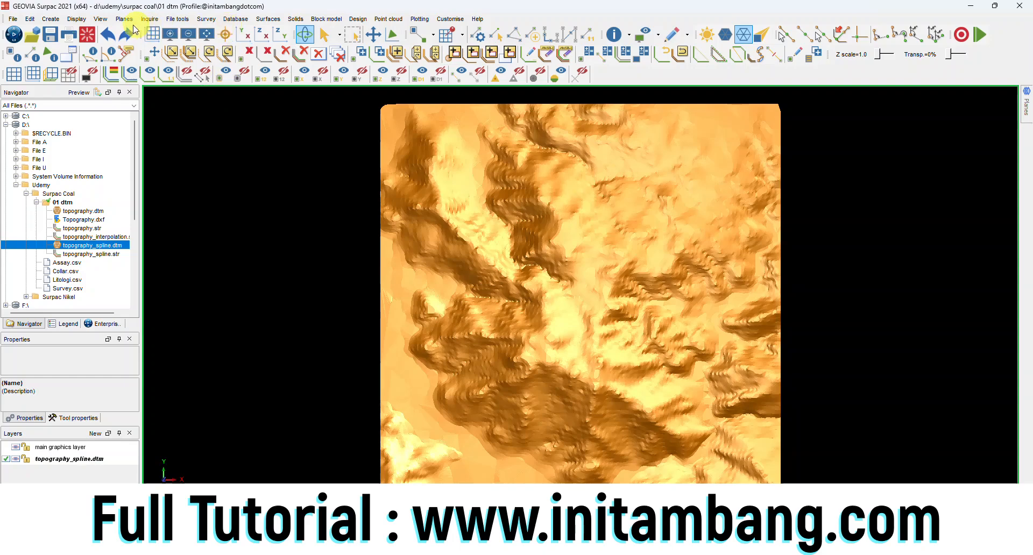
Examine the surface colour banding types none, bands of specified size, set number of bands and range for bands, without applying any.
left_click(77, 19)
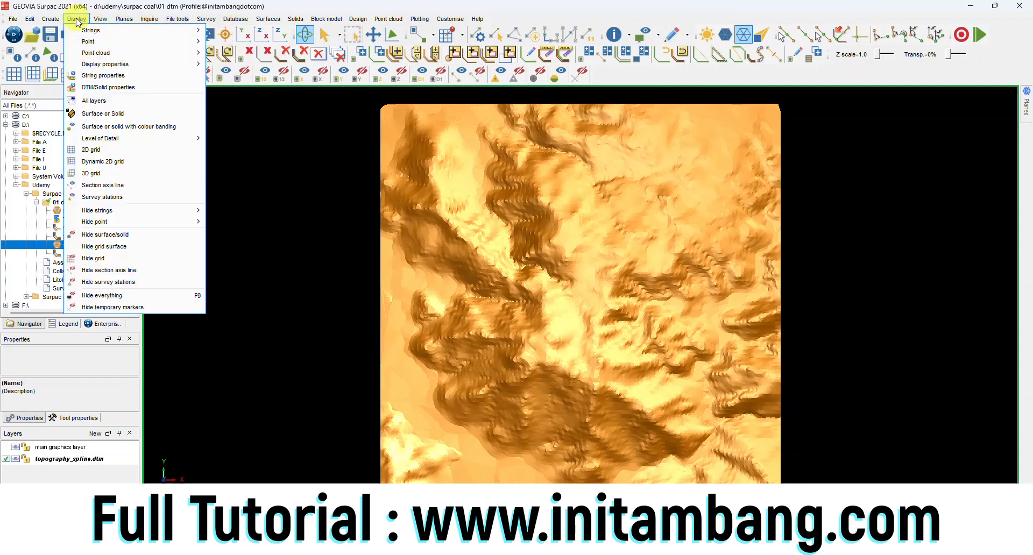
left_click(129, 127)
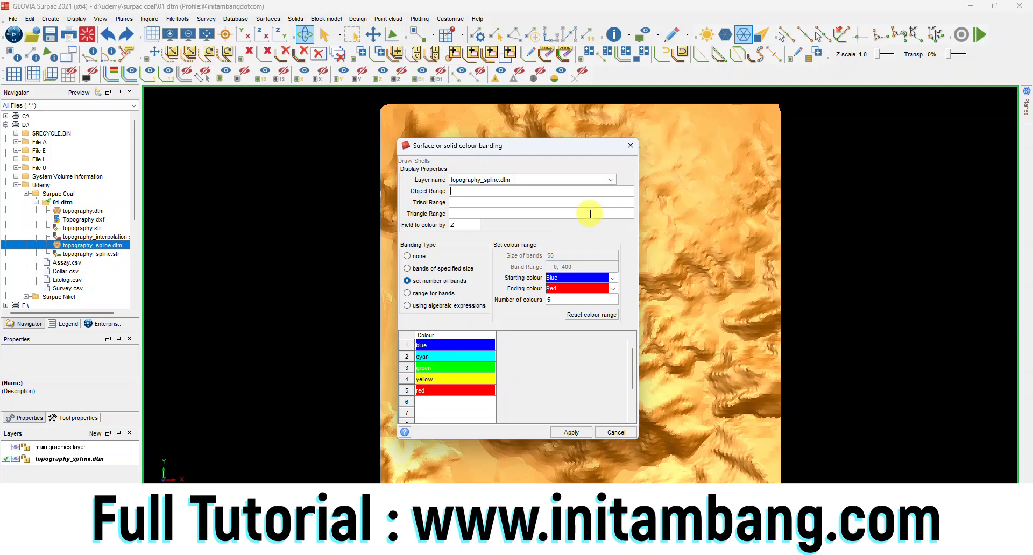
left_click(407, 257)
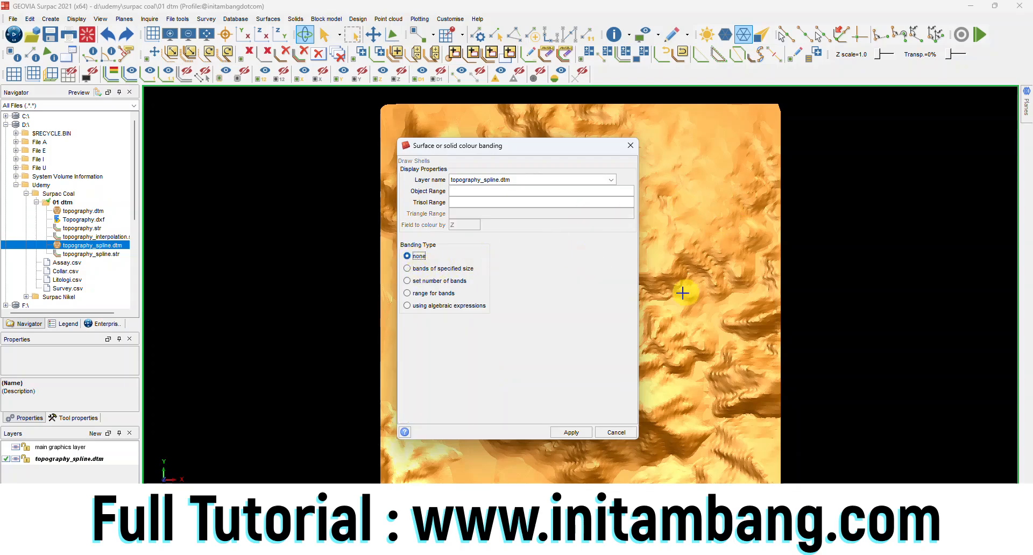
left_click(407, 269)
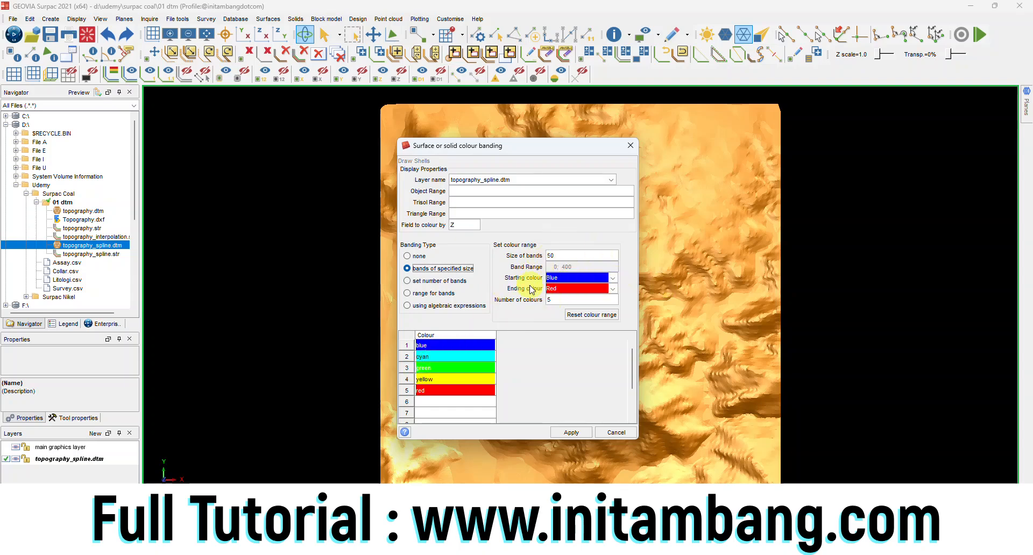
left_click(408, 280)
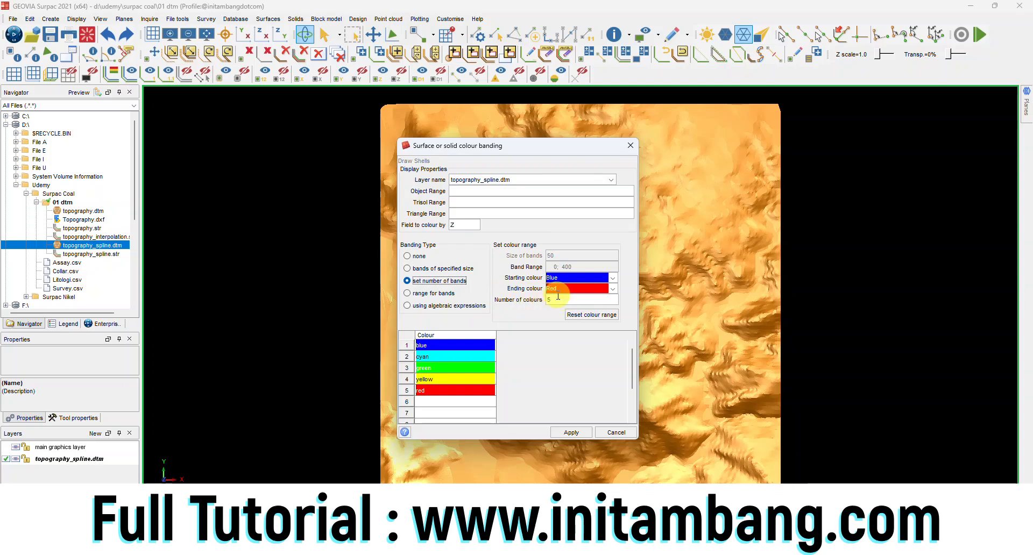
left_click(417, 297)
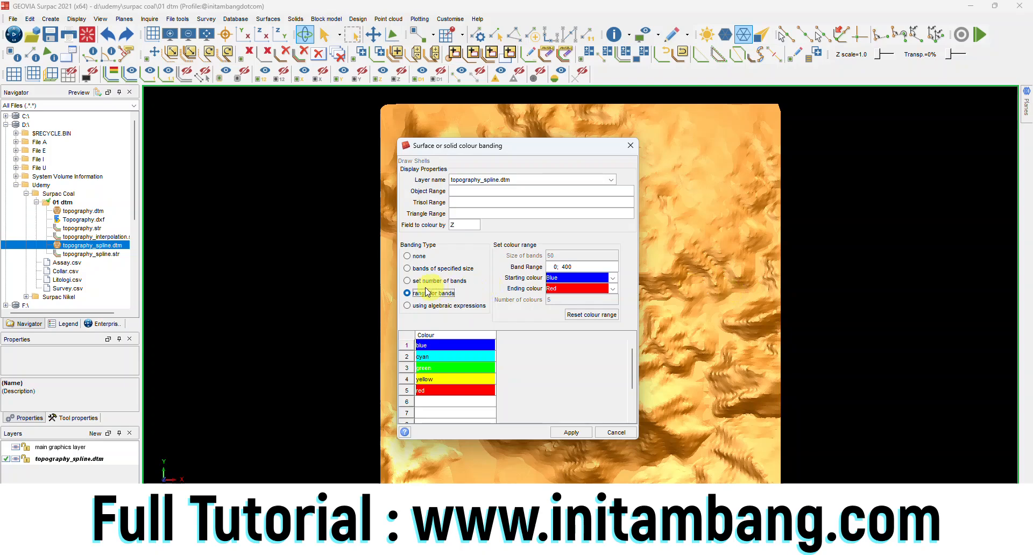
left_click(407, 281)
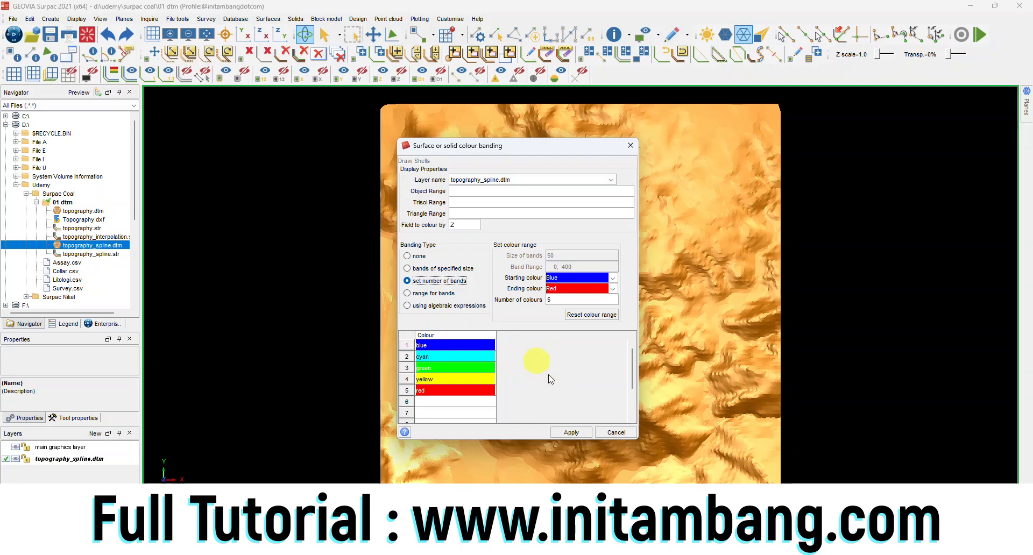
left_click(616, 432)
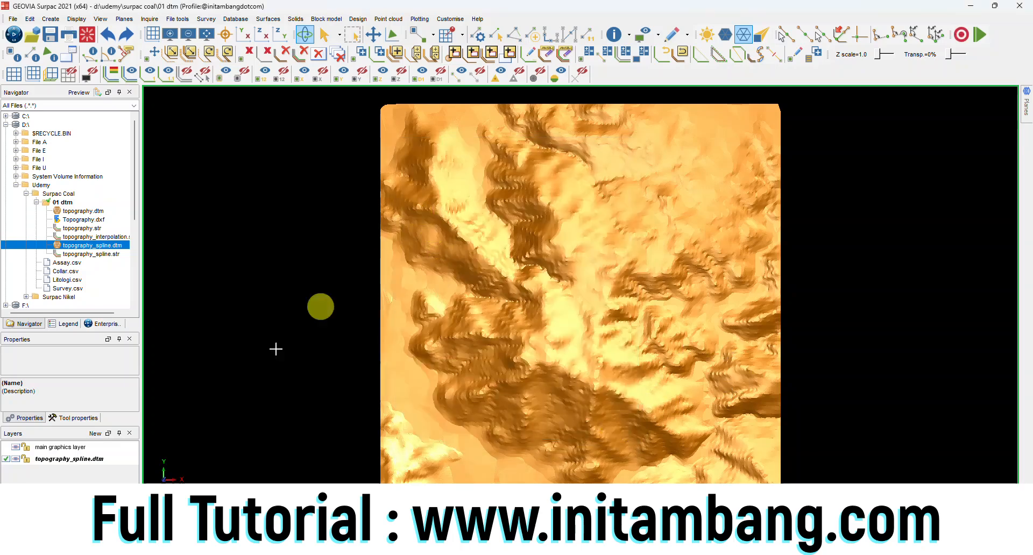
Report the layer extents of the topography_spline.dtm surface.
left_click(149, 18)
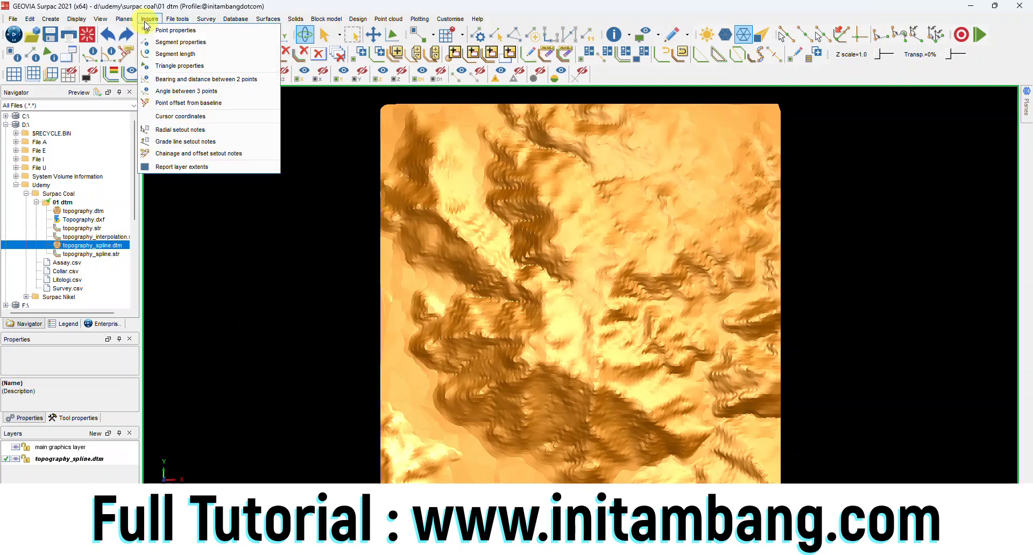
left_click(197, 169)
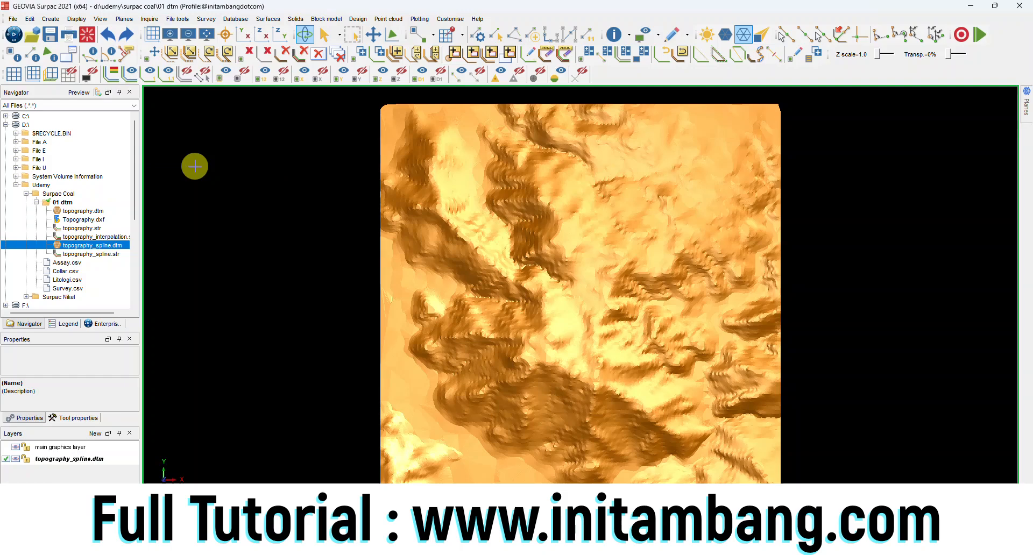
left_click_drag(588, 398, 612, 435)
left_click(209, 37)
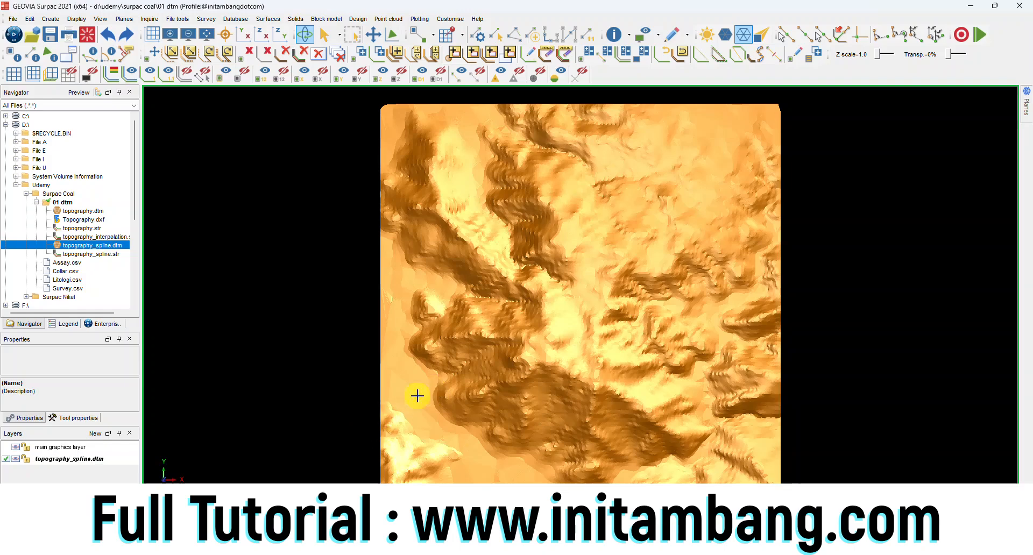
Display the topography_spline.dtm surface with colour banding by Z, set number of bands, five colours from Blue to Red.
left_click(76, 19)
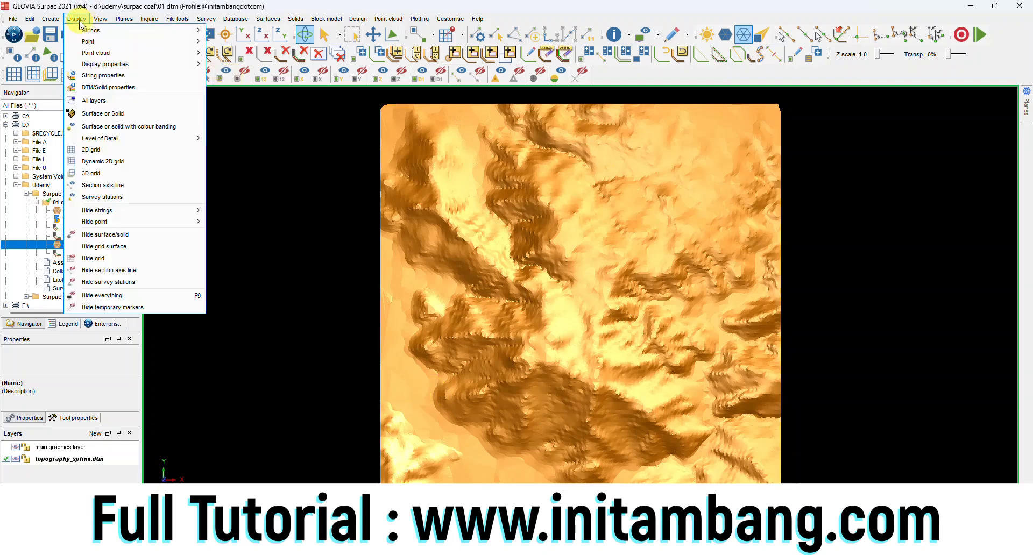
left_click(99, 126)
left_click(425, 280)
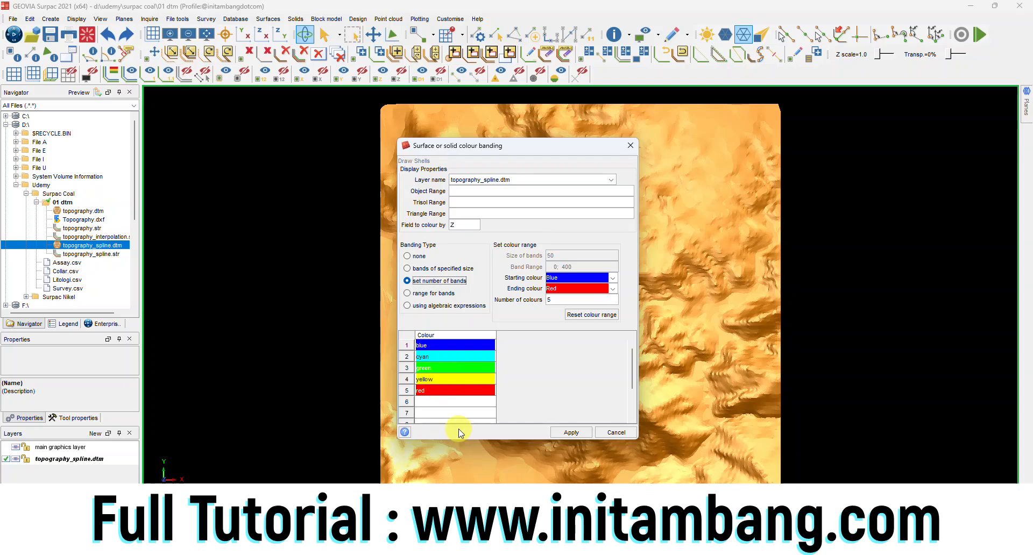
left_click(575, 437)
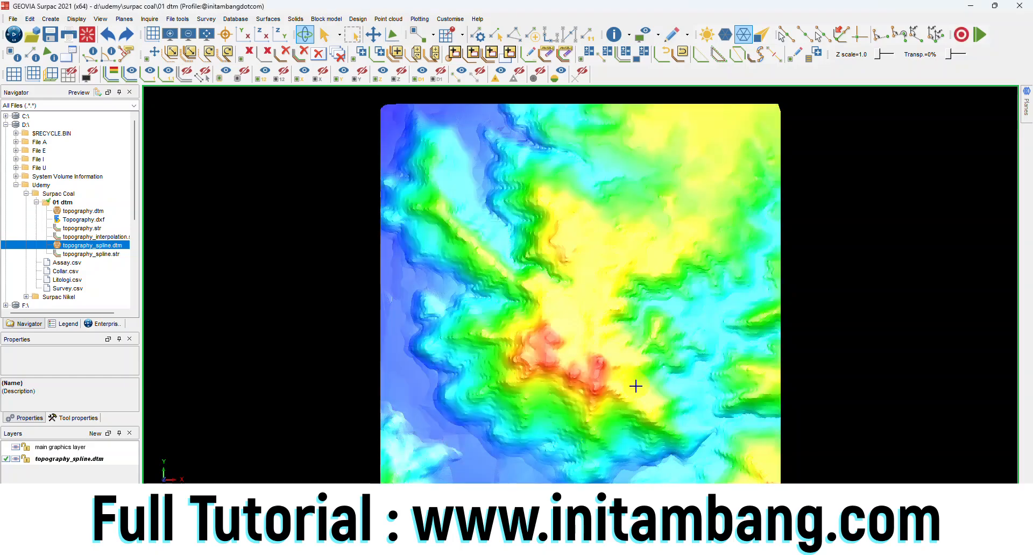
left_click(511, 291)
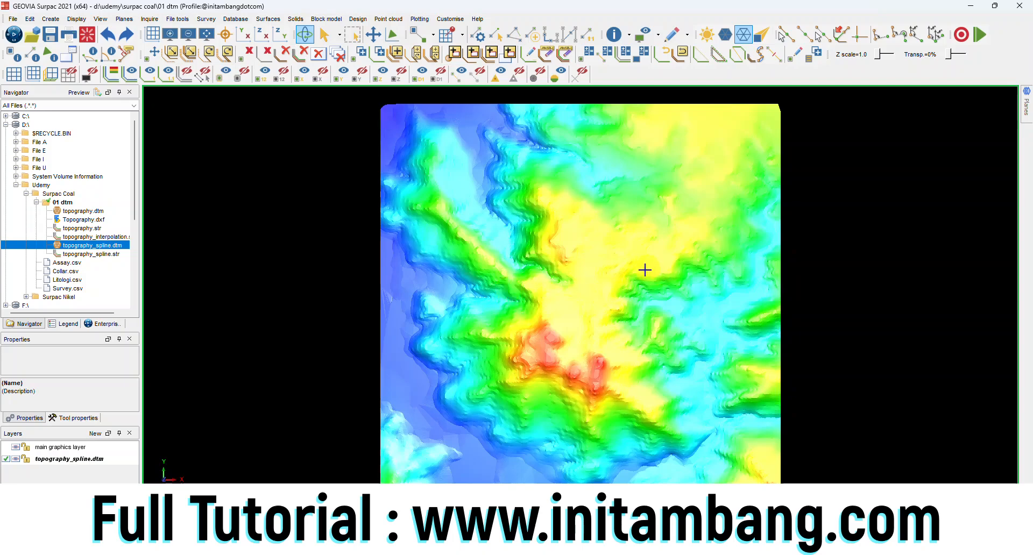
left_click(556, 341)
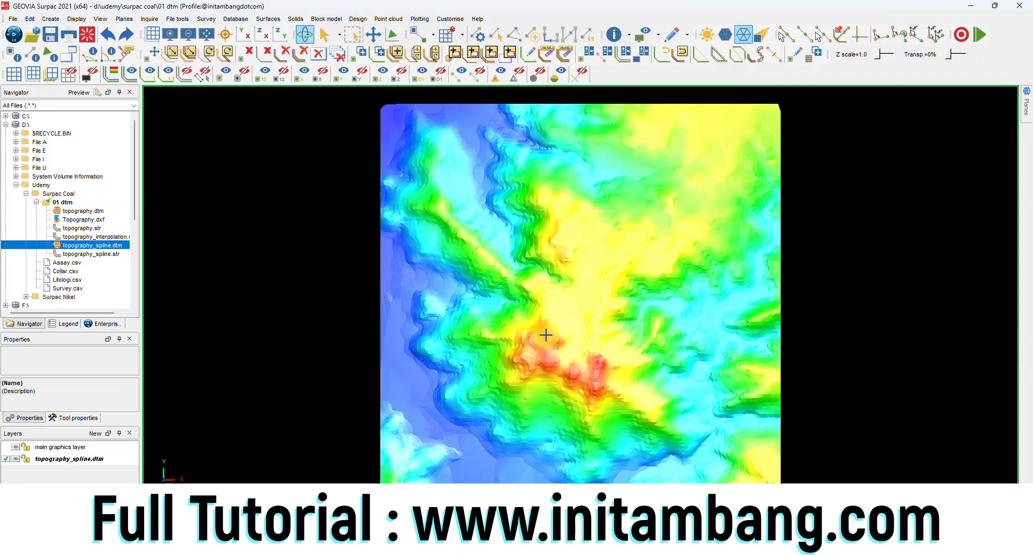
left_click(584, 381)
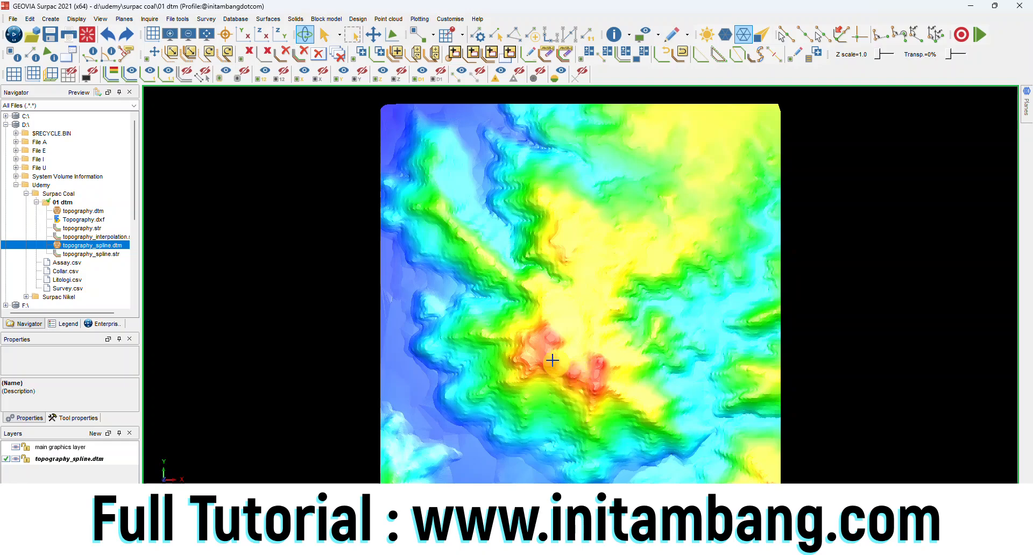
left_click(589, 321)
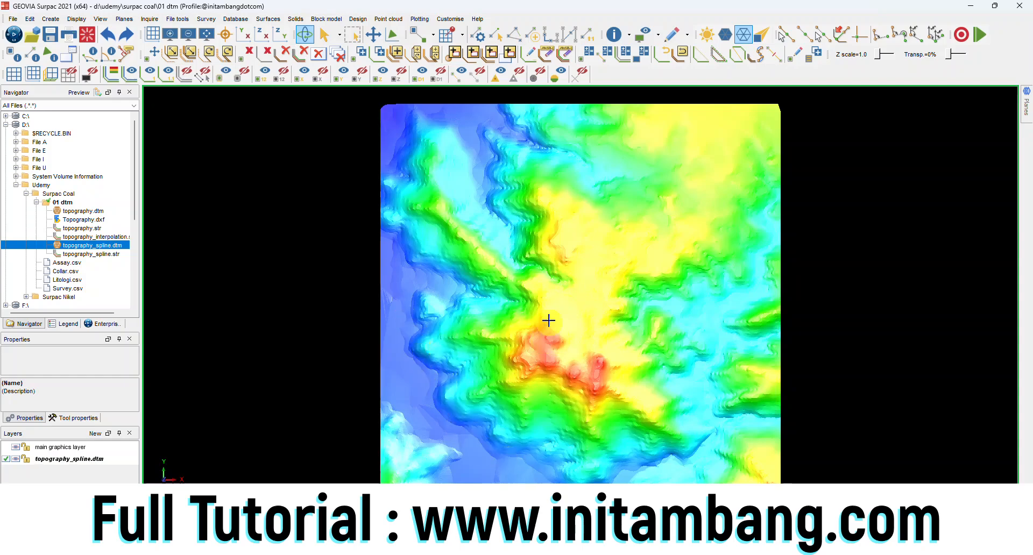
left_click(551, 360)
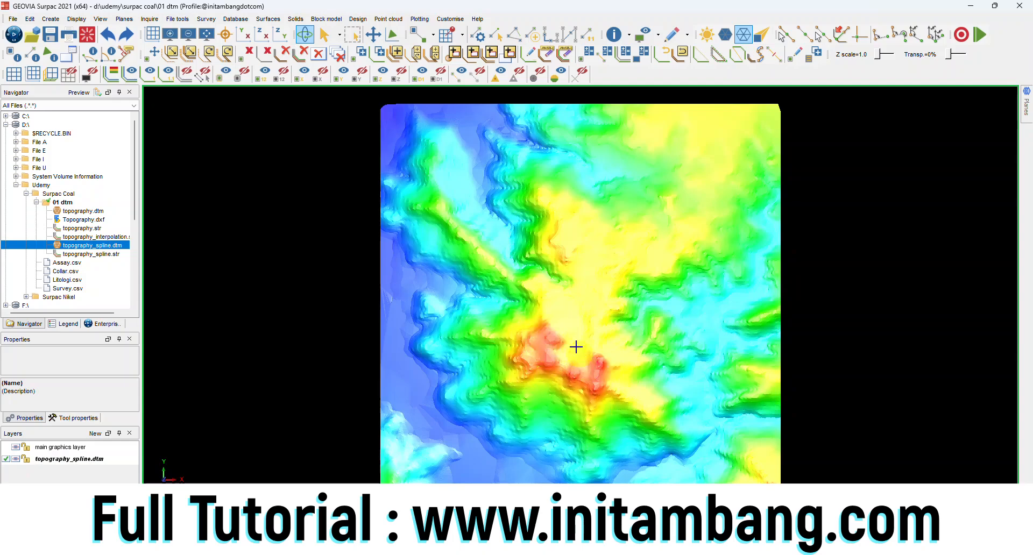
left_click(533, 355)
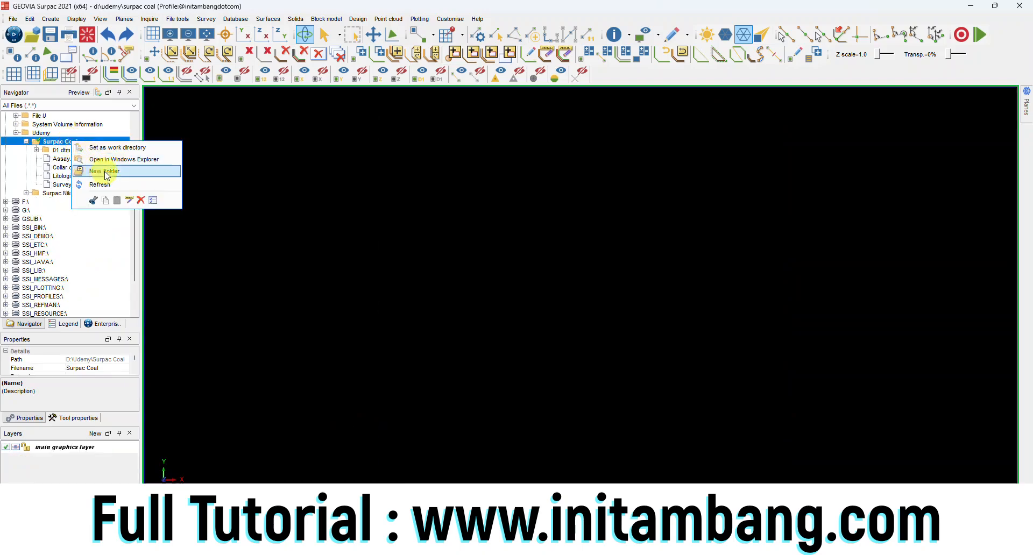
Create a folder named 02 database inside Surpac Coal and set it as the work directory.
left_click(106, 173)
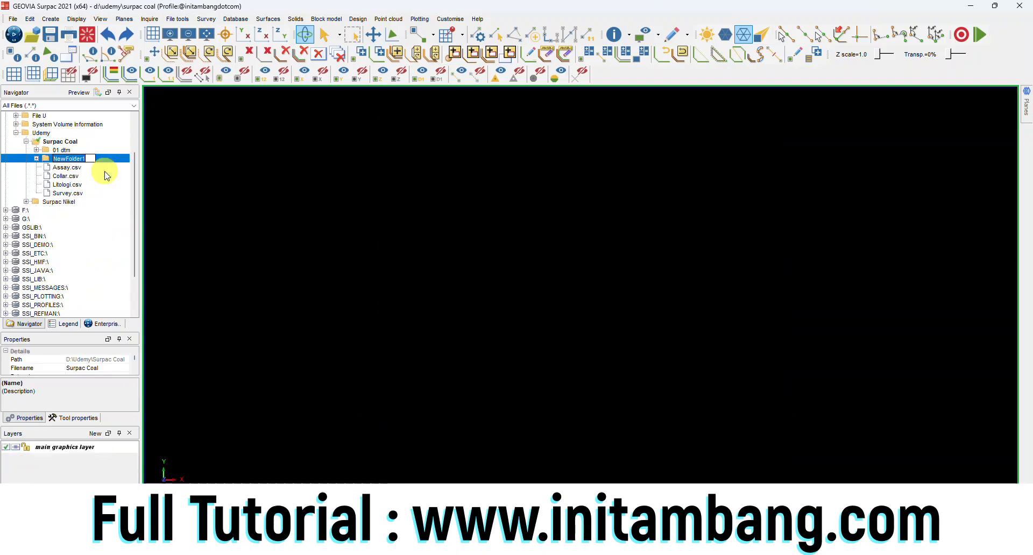
type("02 database")
key("Return")
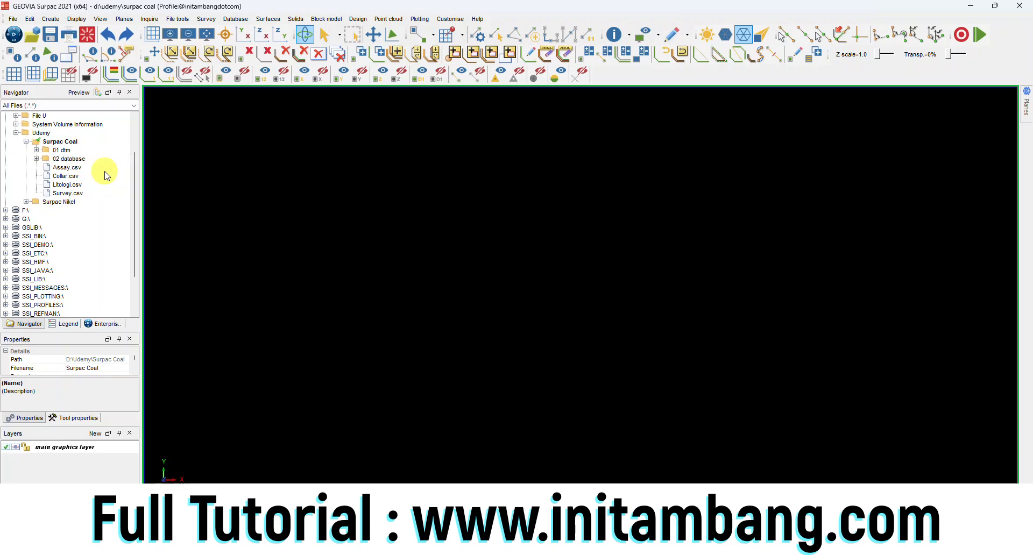
right_click(80, 159)
left_click(87, 168)
Move Assay.csv, Collar.csv, Litologi.csv and Survey.csv into the 02 database folder and expand it.
left_click(68, 167)
left_click(67, 193, "shift")
right_click(74, 184)
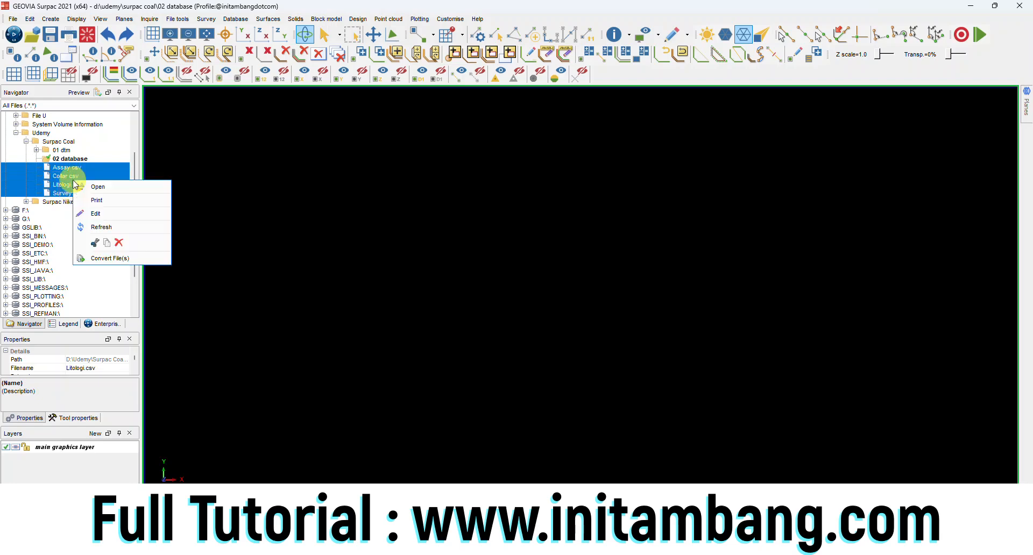
left_click(94, 243)
left_click(72, 159)
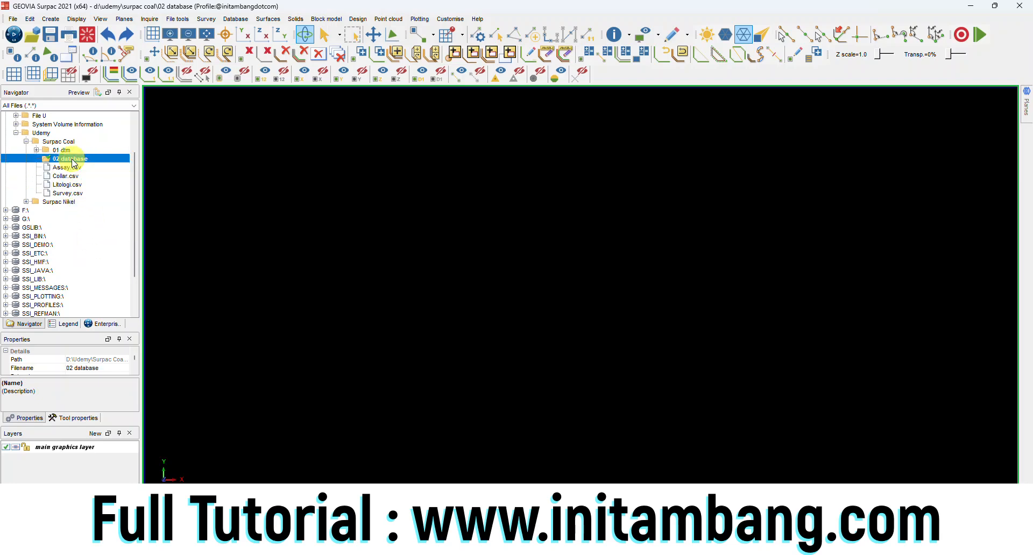
right_click(73, 160)
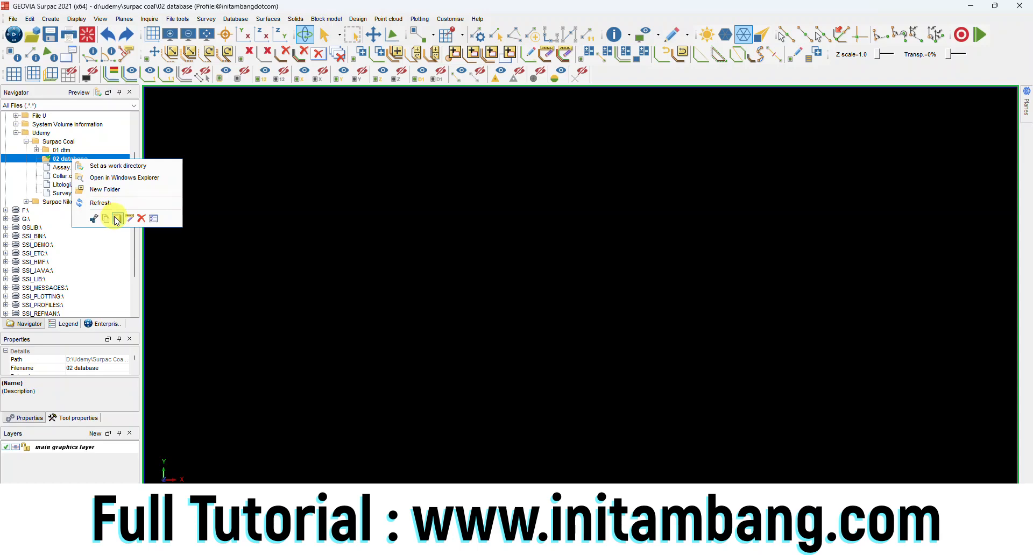
left_click(116, 219)
left_click(37, 159)
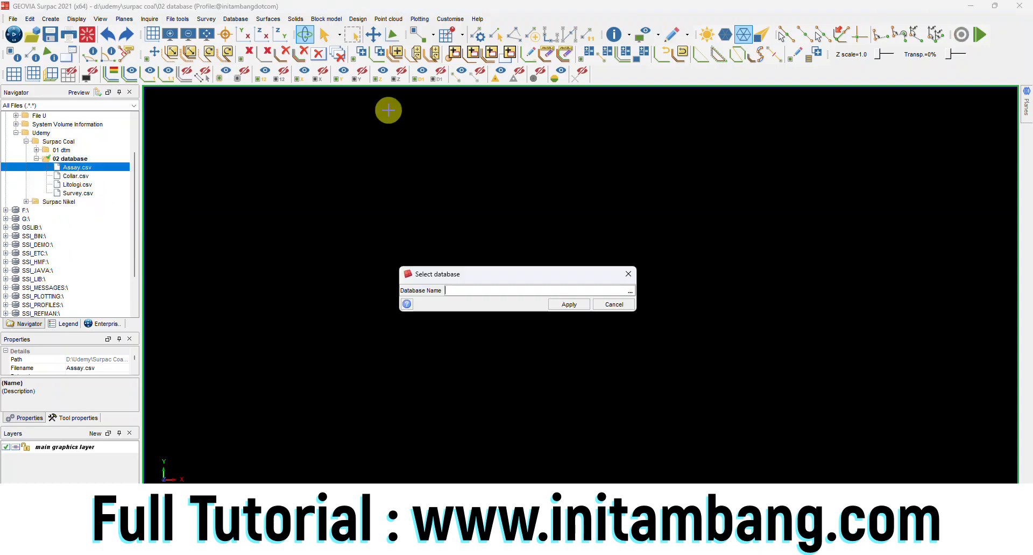
Enter db_coal as the database name and confirm it.
type("b_coal")
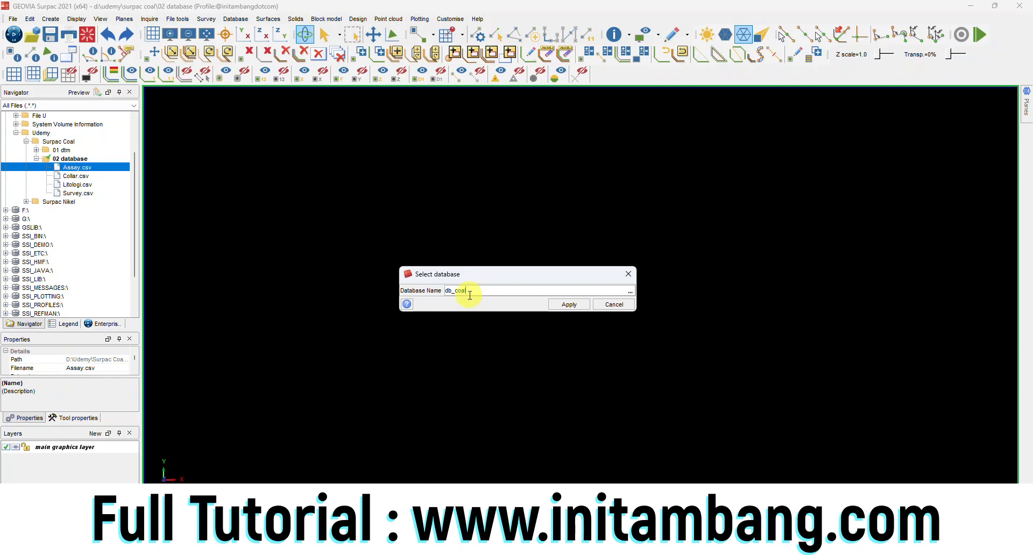
key("Return")
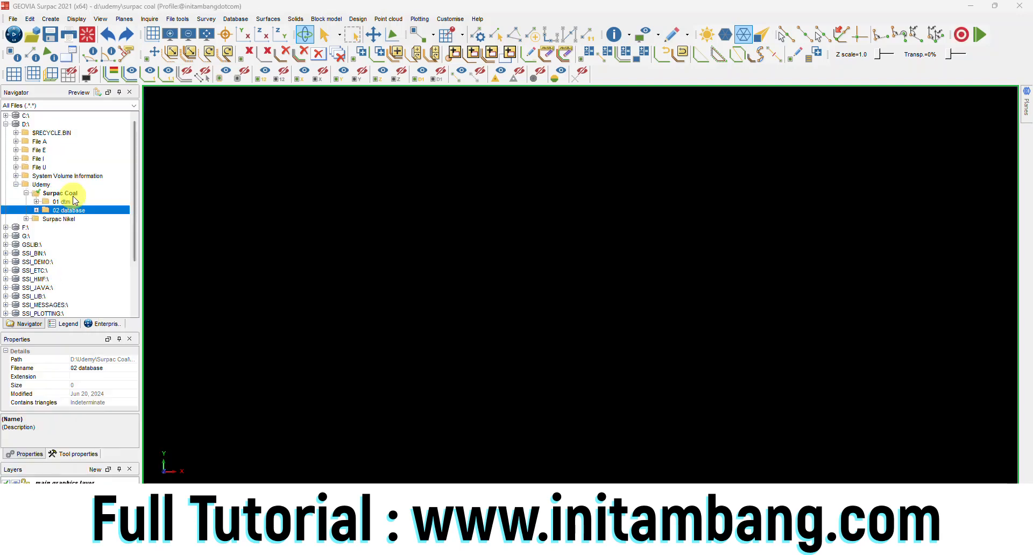
Create a folder named 03 bor geologi inside Surpac Coal and set it as the work directory.
left_click(71, 195)
right_click(72, 196)
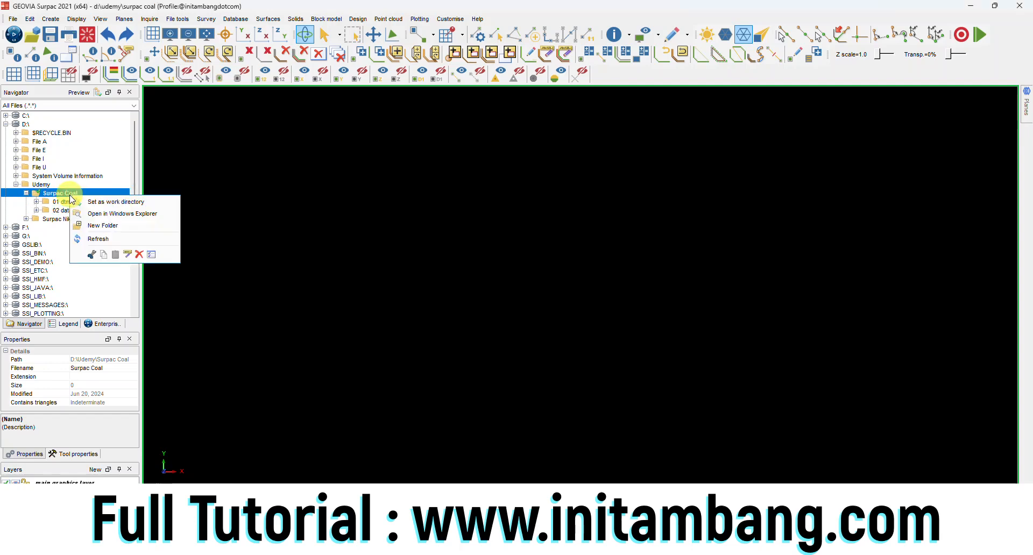
left_click(103, 226)
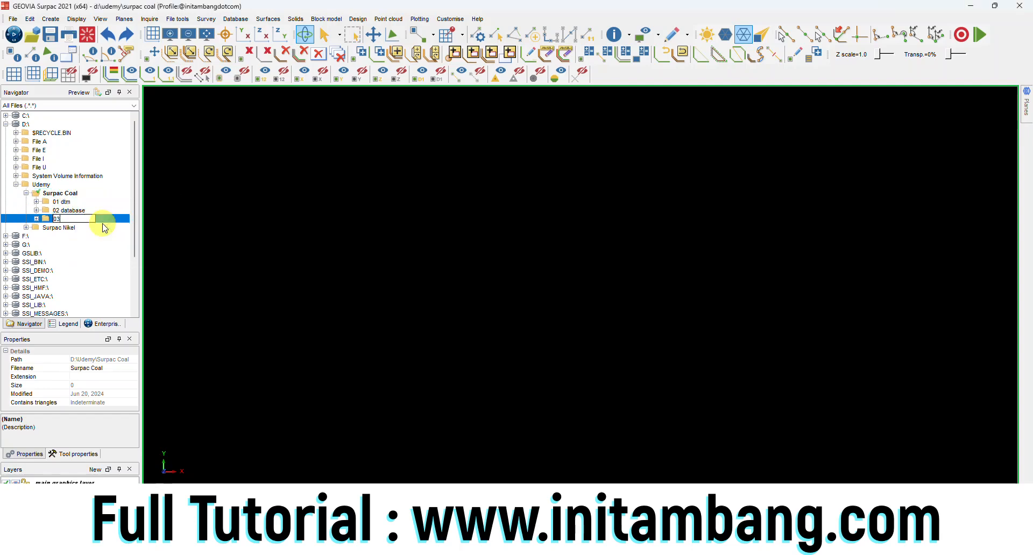
type("03 bor geologi")
key("Return")
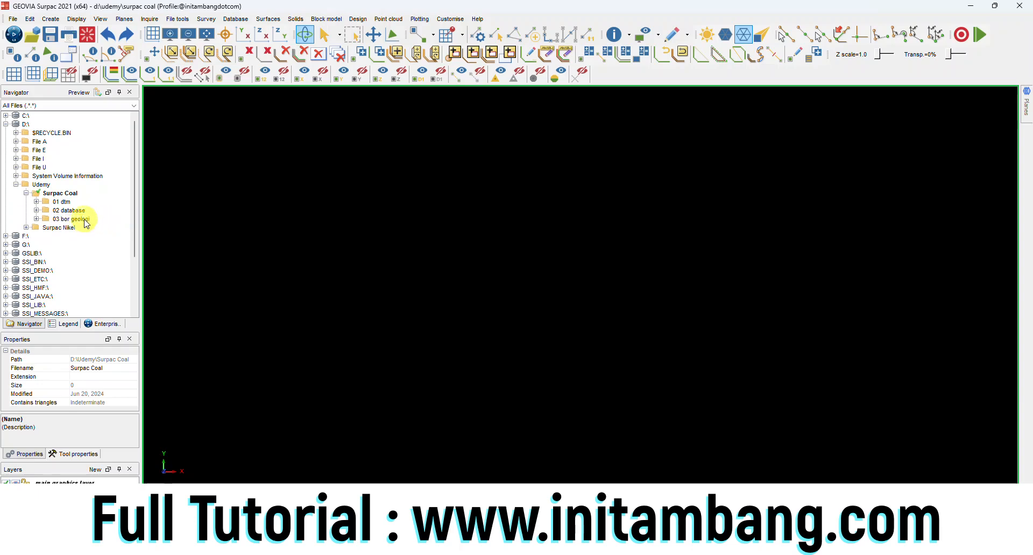
left_click(86, 221)
right_click(86, 222)
left_click(94, 226)
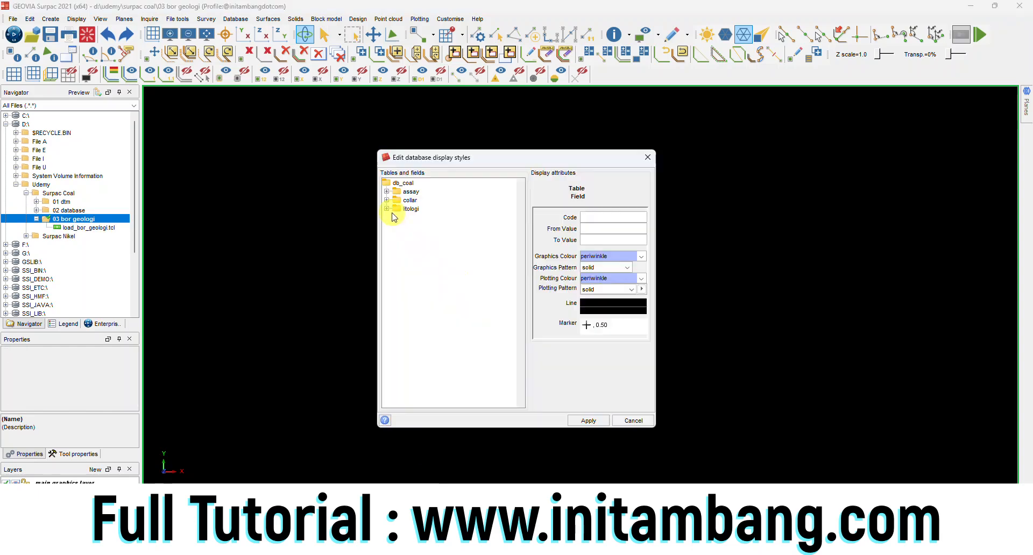
Load the codes of the litologi table's litho field into the display styles and select the first two codes.
left_click(386, 208)
left_click(419, 243)
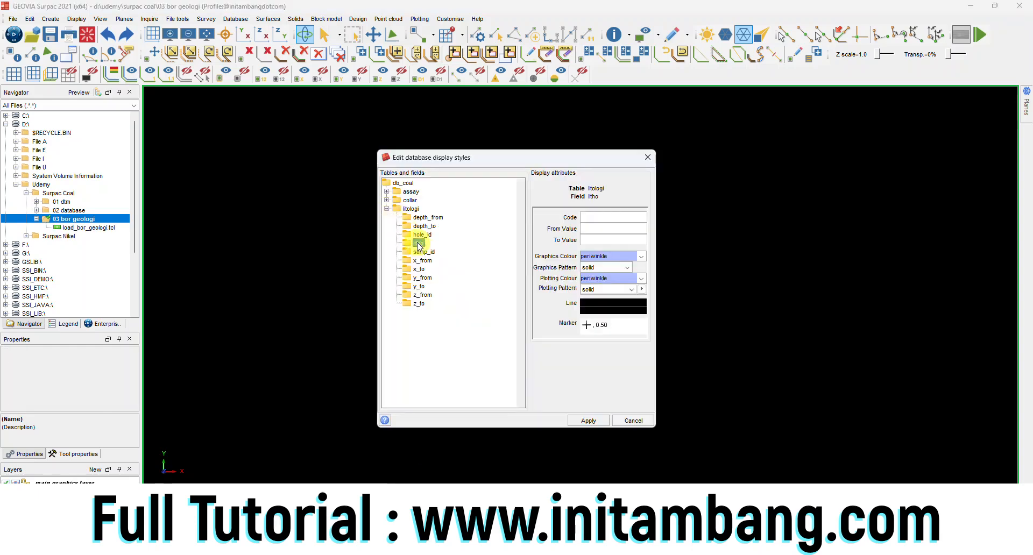
right_click(419, 245)
left_click(435, 261)
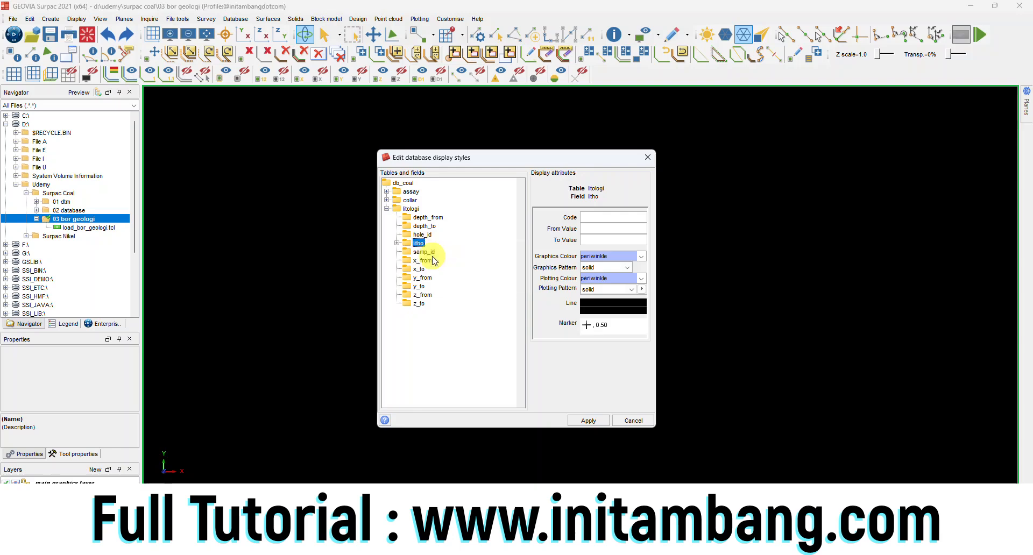
left_click(397, 244)
left_click(425, 251)
left_click(426, 260)
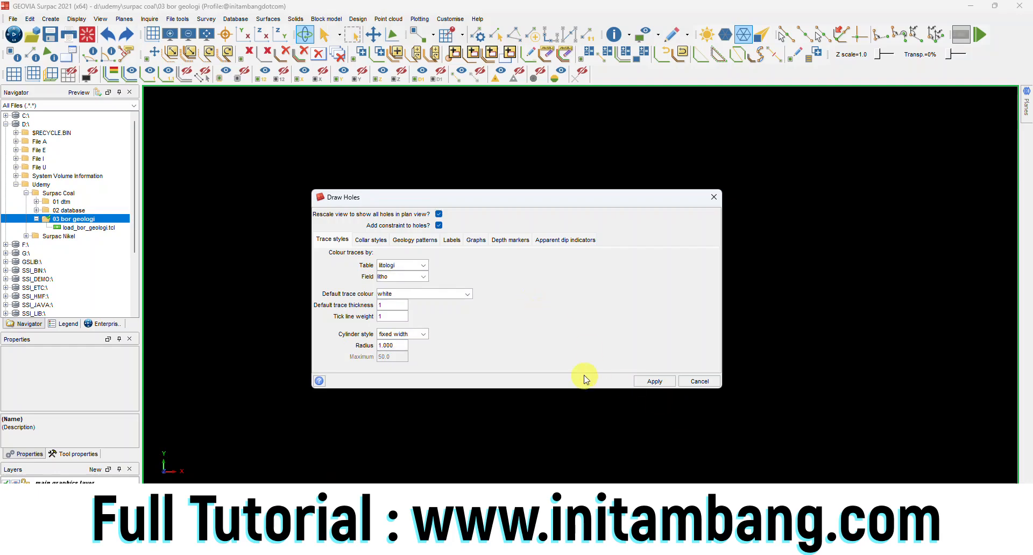
Draw the drillholes coloured by the litologi table's litho field as fixed-width cylinders of radius 1.000, and examine hole BH_41 in elevation.
left_click(654, 381)
left_click_drag(543, 380, 536, 342)
scroll(698, 357, "up", 12)
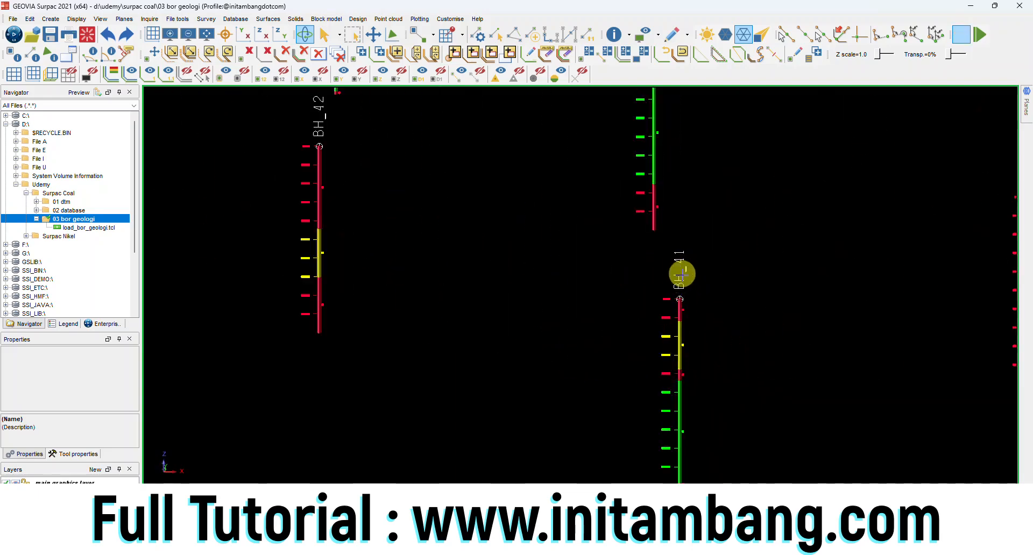
left_click_drag(703, 336, 688, 289)
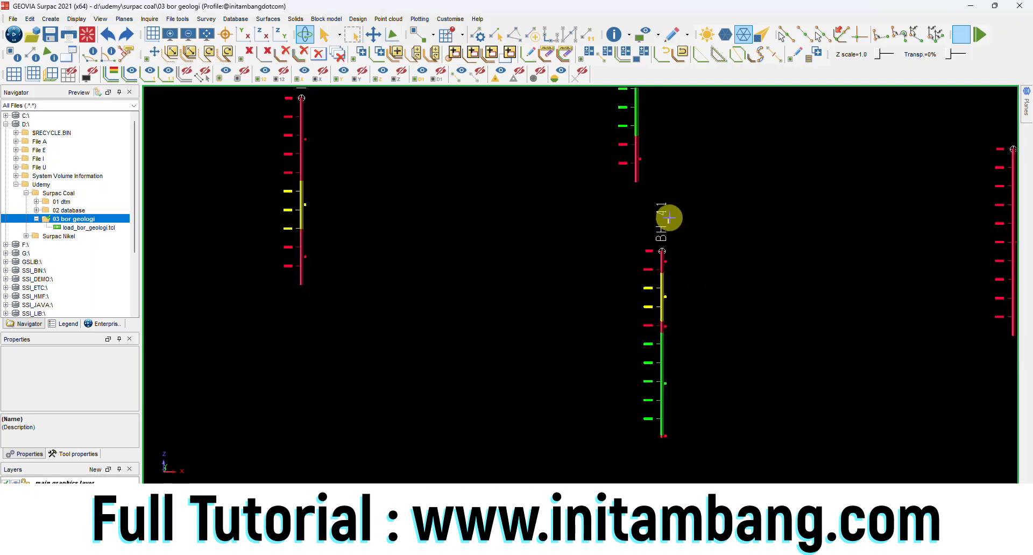
scroll(667, 366, "up", 3)
scroll(669, 387, "up", 2)
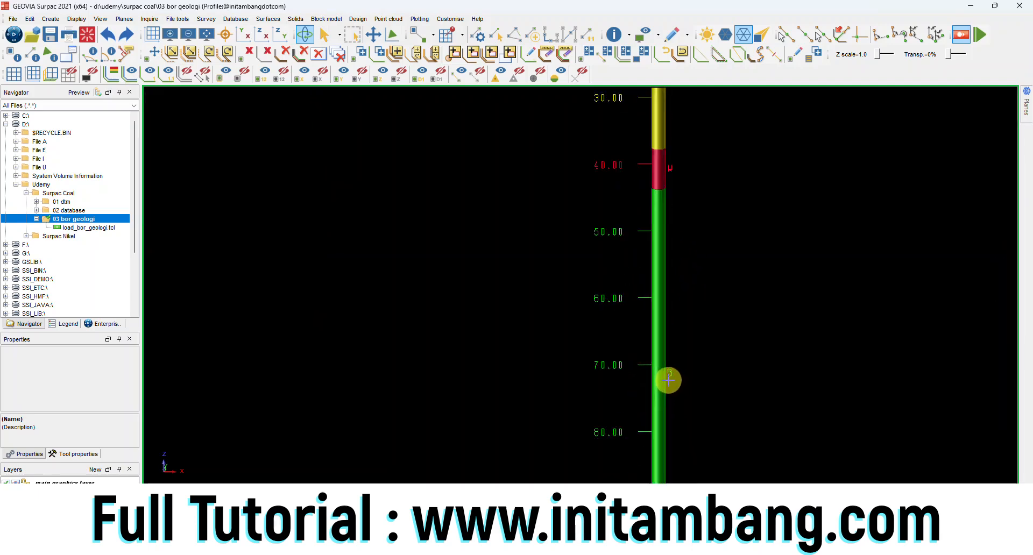
scroll(668, 381, "down", 5)
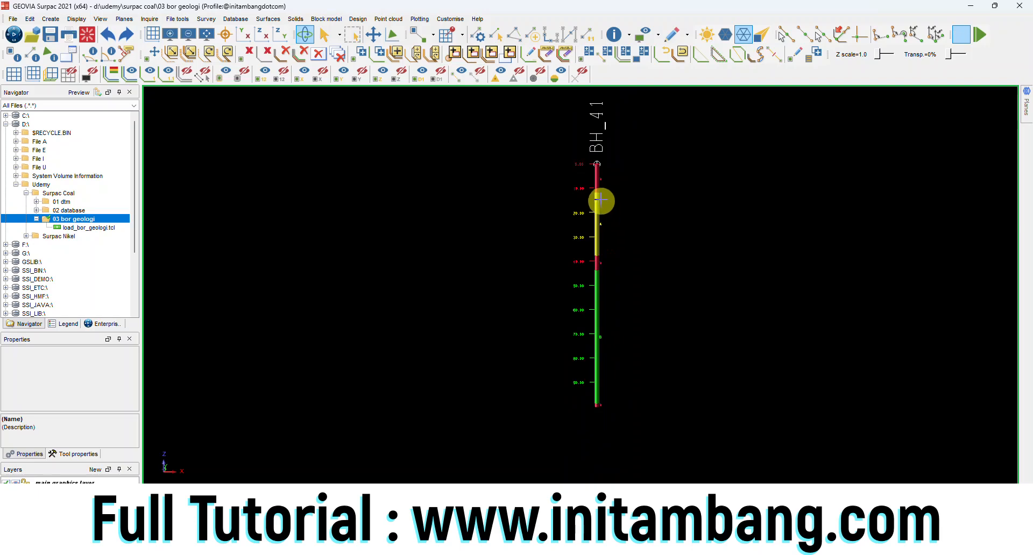
scroll(592, 215, "up", 3)
scroll(593, 216, "up", 2)
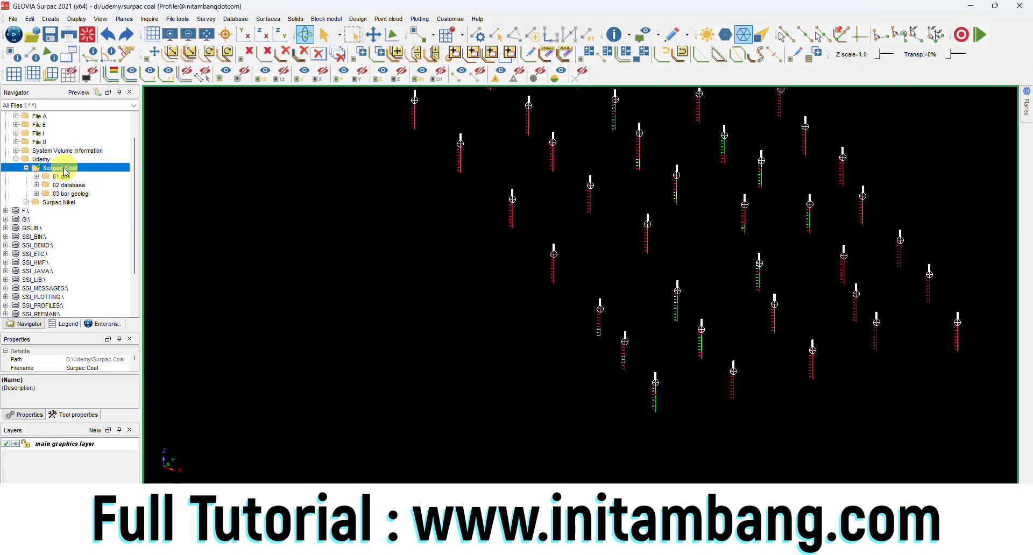
Create a folder named 04 perlapisan inside Surpac Coal and set it as the work directory.
right_click(64, 168)
left_click(105, 199)
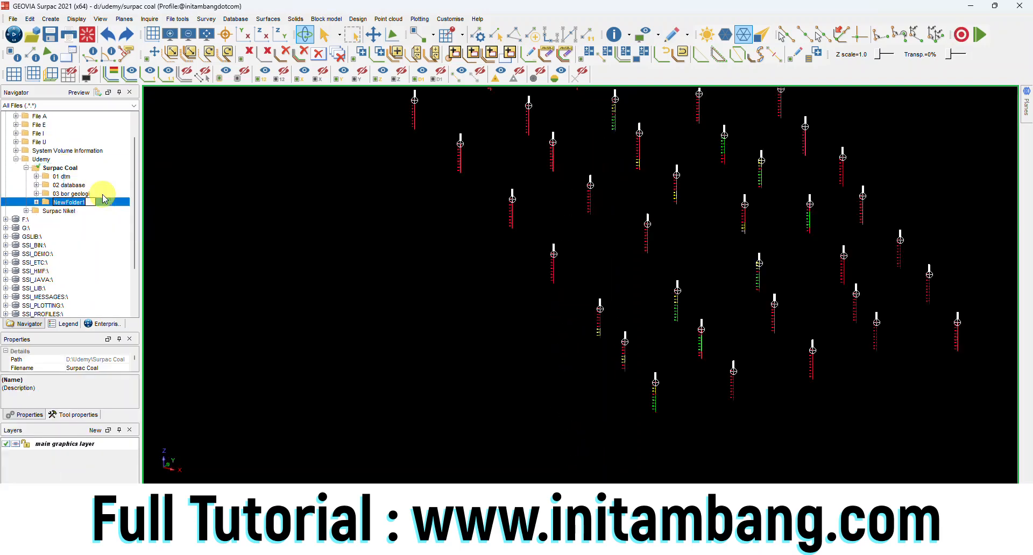
type("04 perlapisan")
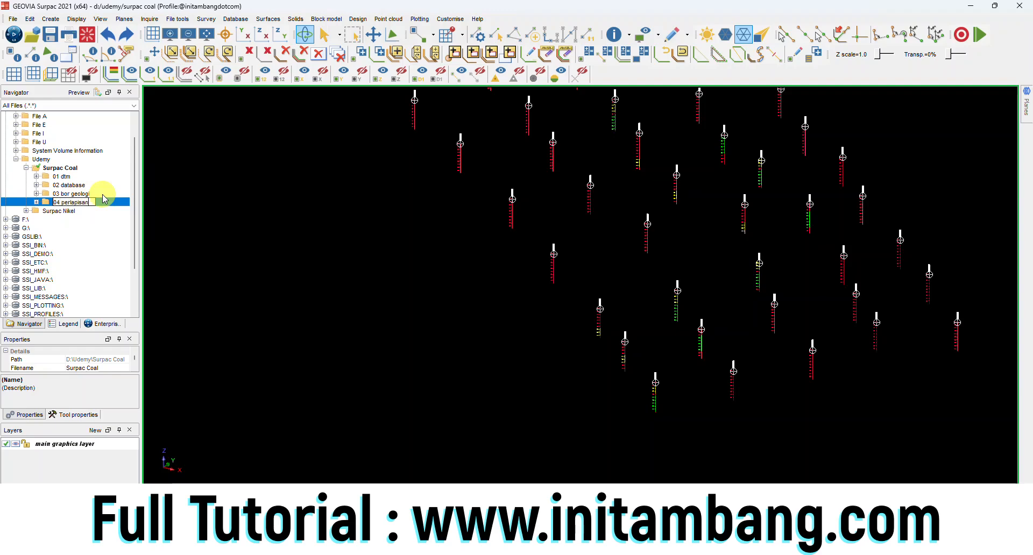
key("Return")
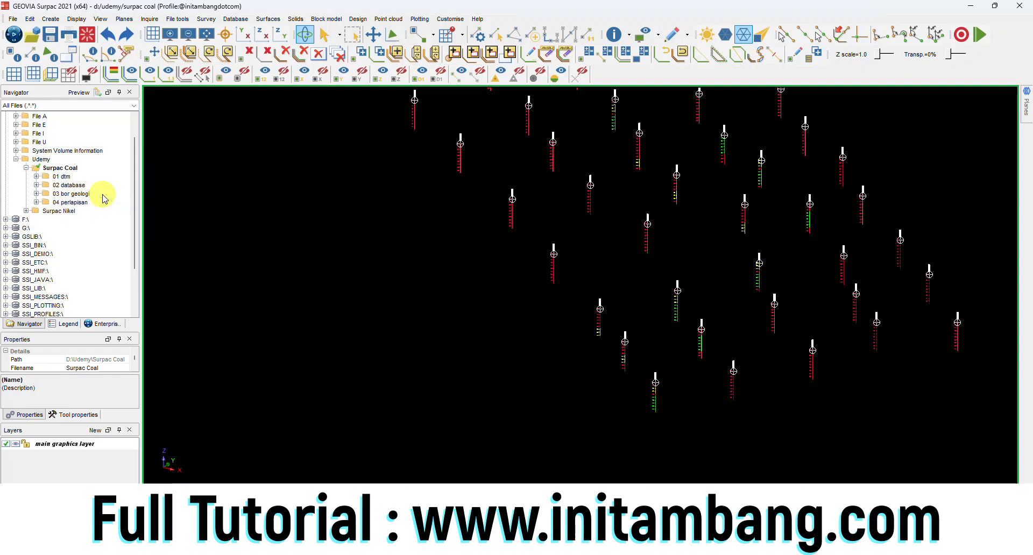
right_click(78, 203)
left_click(92, 206)
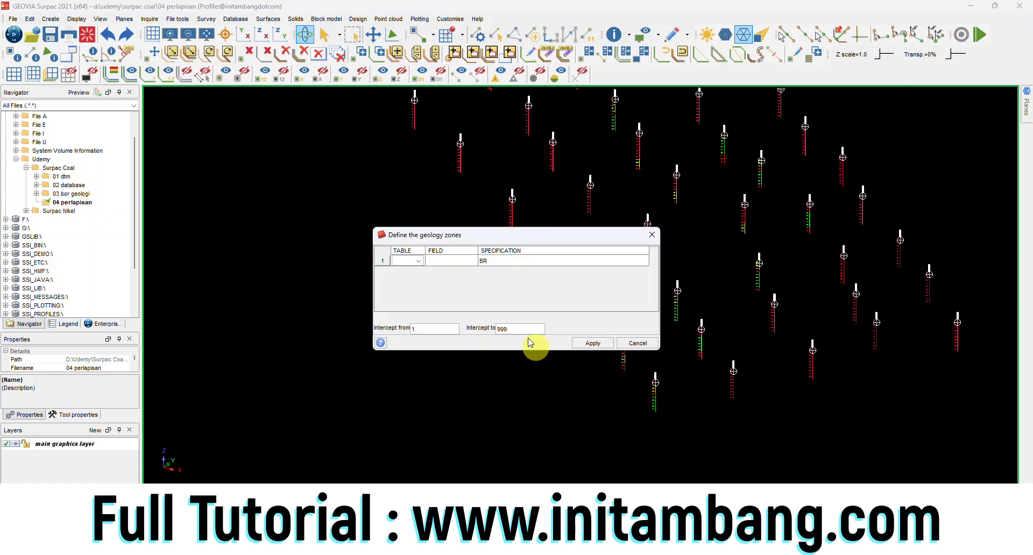
Define the geology zone with table litologi, field litho and specification A, and apply the settings.
left_click(418, 261)
left_click(409, 290)
left_click(466, 265)
left_click(449, 293)
left_click(491, 262)
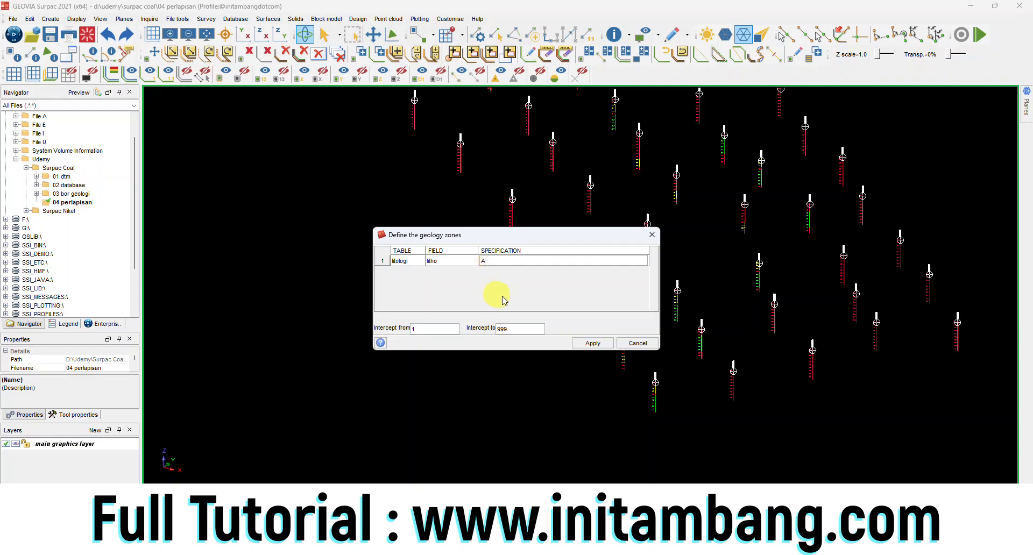
left_click(590, 344)
left_click(573, 350)
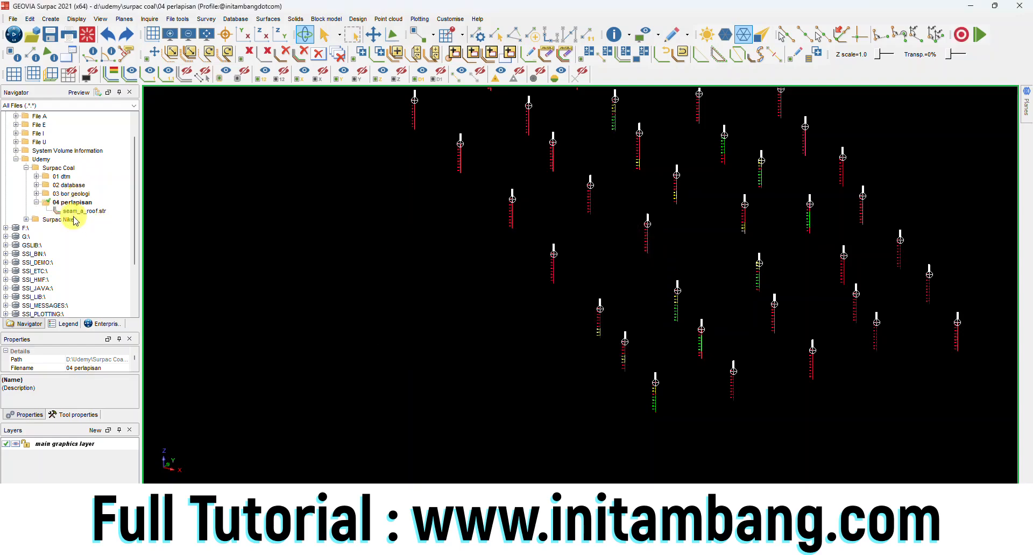
Open seam_a_roof.str from the 04 perlapisan folder in the graphics view.
right_click(75, 211)
left_click(91, 228)
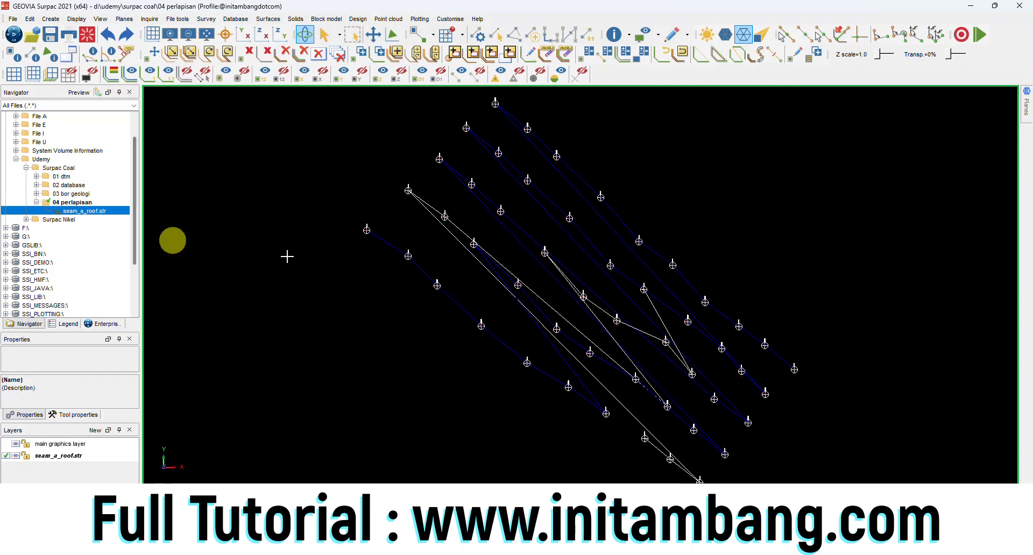
left_click_drag(648, 439, 627, 397)
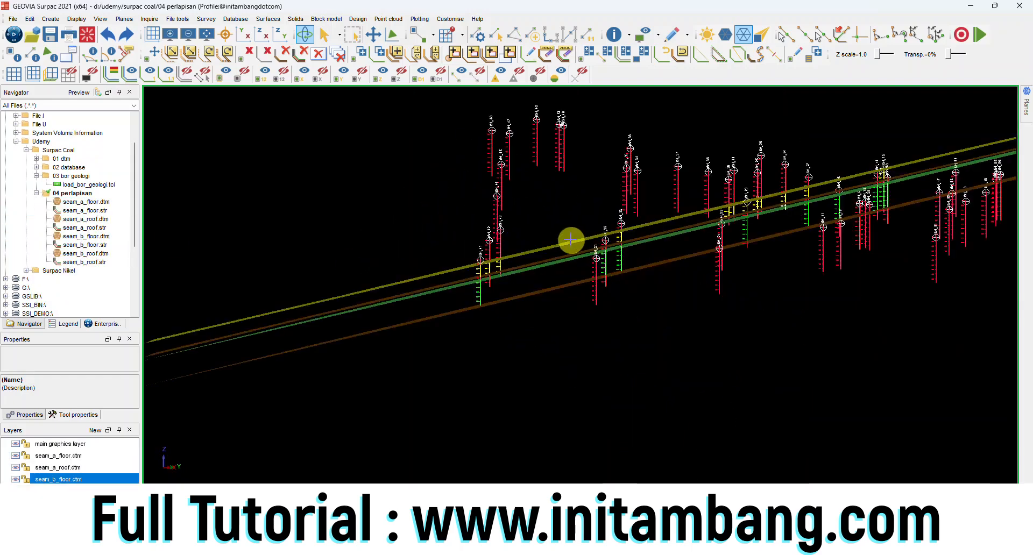
Examine the seam A and B roof and floor surfaces against the drillholes, and the seam A solid from several angles.
left_click_drag(570, 239, 559, 246)
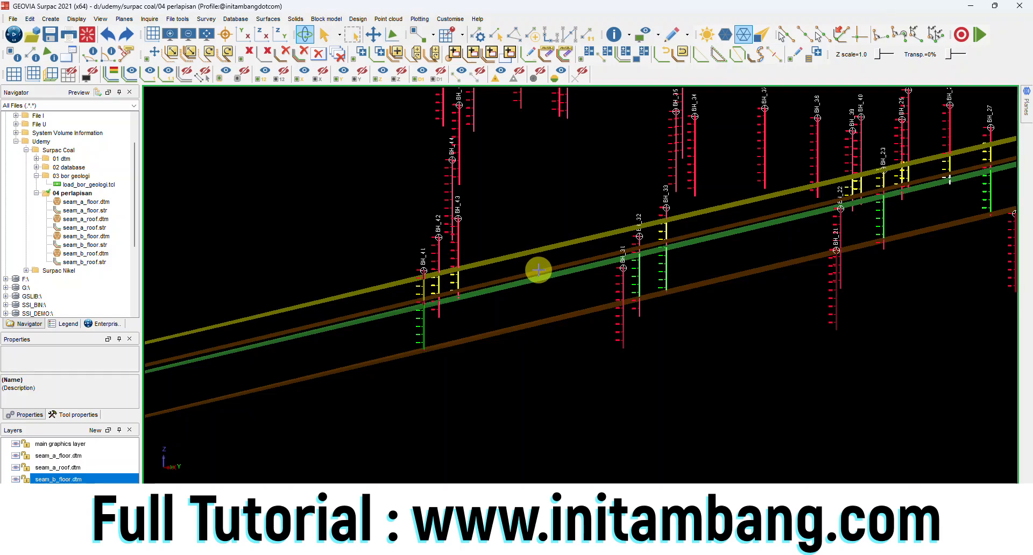
scroll(538, 270, "up", 5)
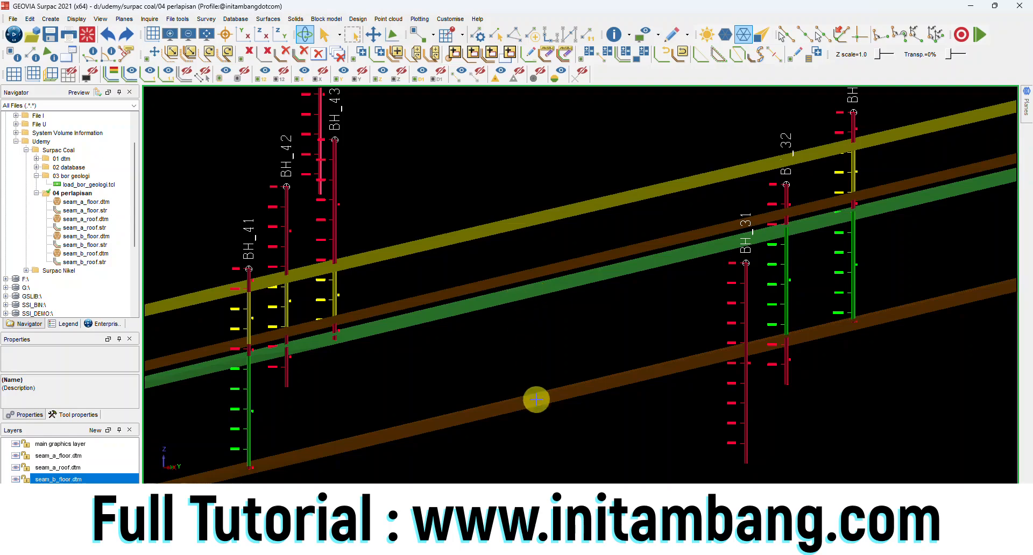
scroll(536, 394, "down", 3)
scroll(531, 353, "down", 5)
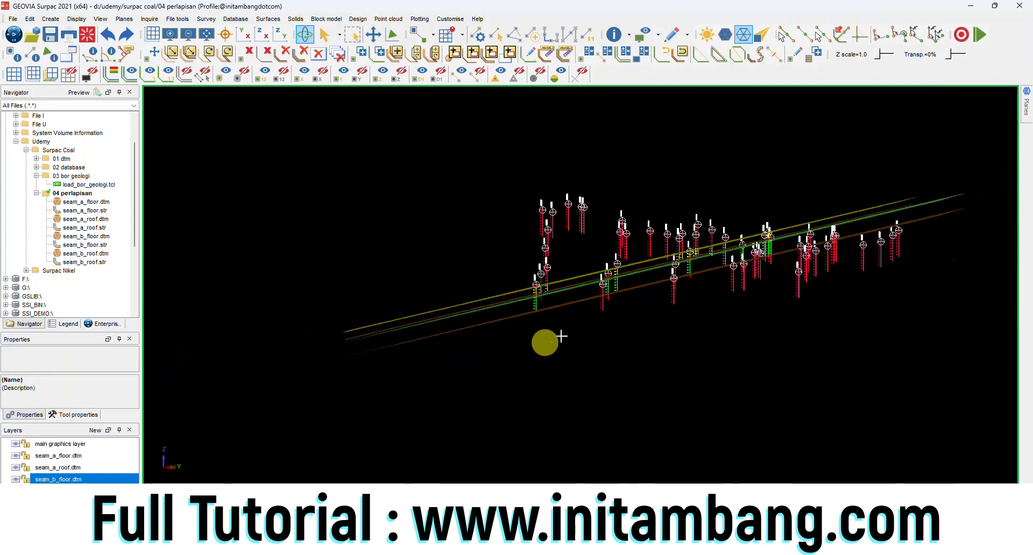
left_click_drag(678, 272, 503, 364)
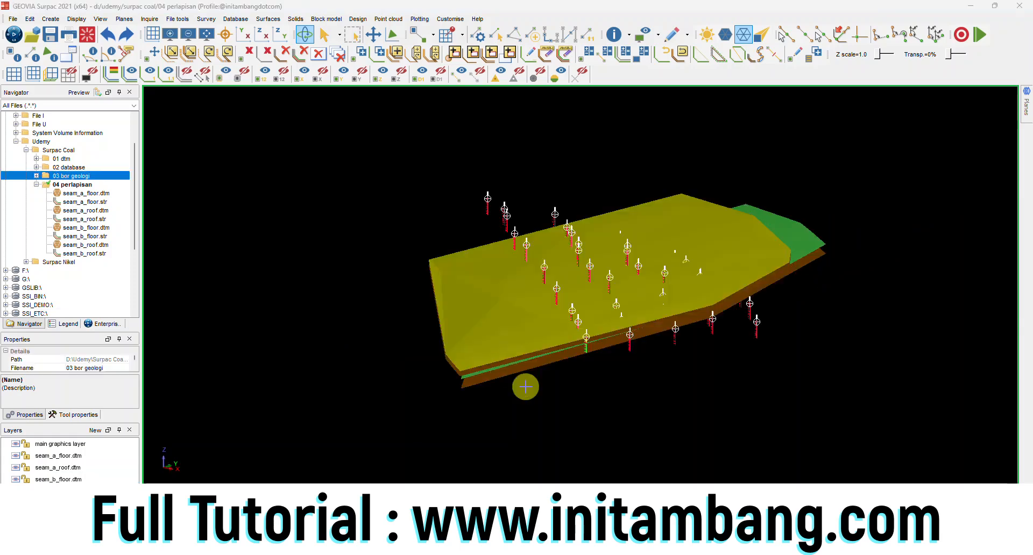
left_click_drag(526, 386, 560, 350)
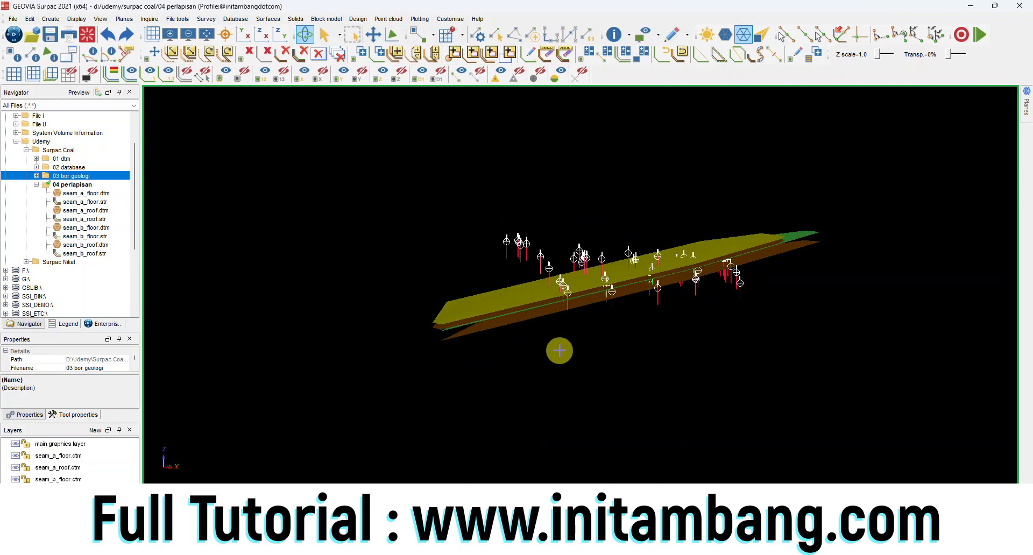
scroll(480, 305, "up", 3)
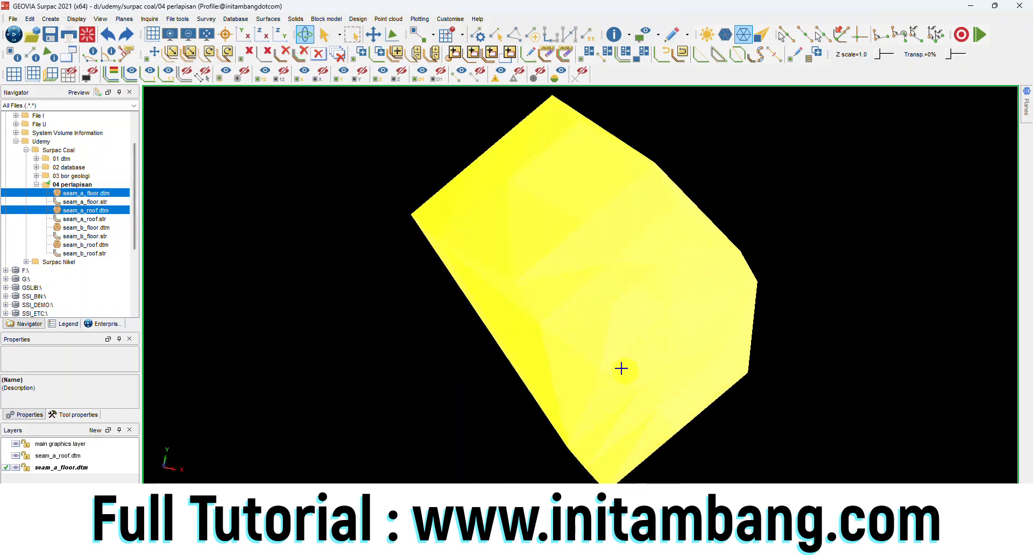
left_click_drag(620, 369, 498, 316)
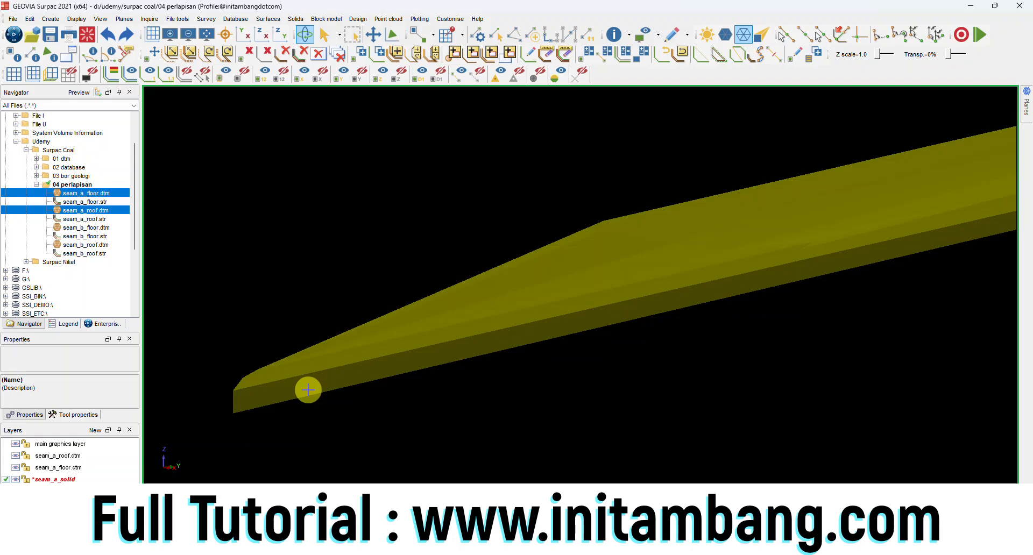
left_click_drag(308, 390, 635, 297)
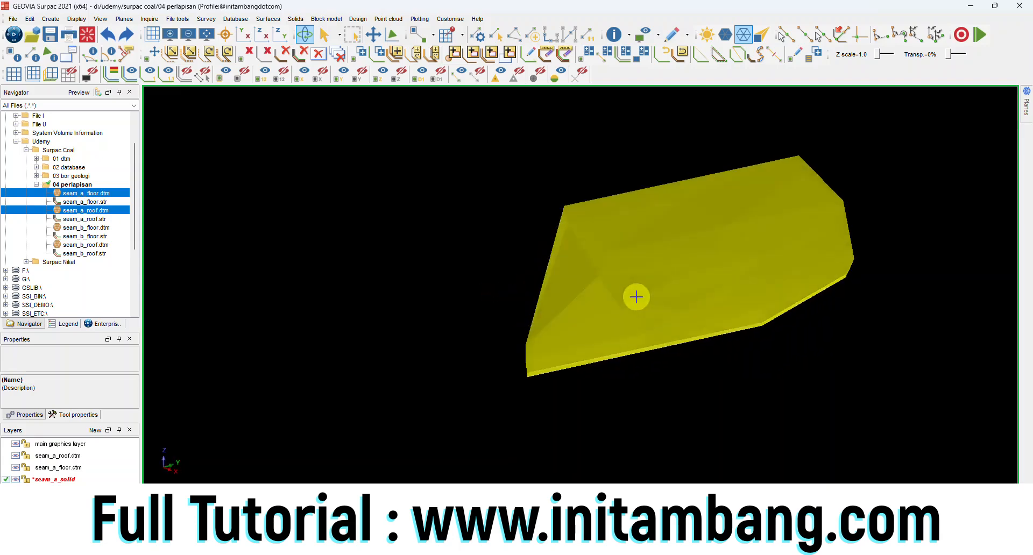
Open topography.dtm from the 01 dtm folder alongside the seam A solid.
left_click(37, 159)
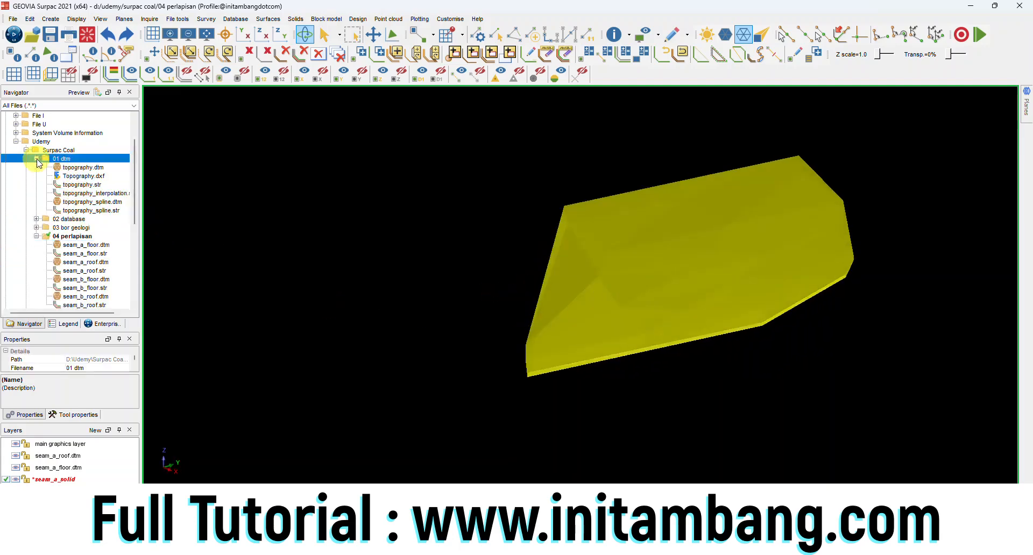
right_click(61, 166)
left_click(77, 174)
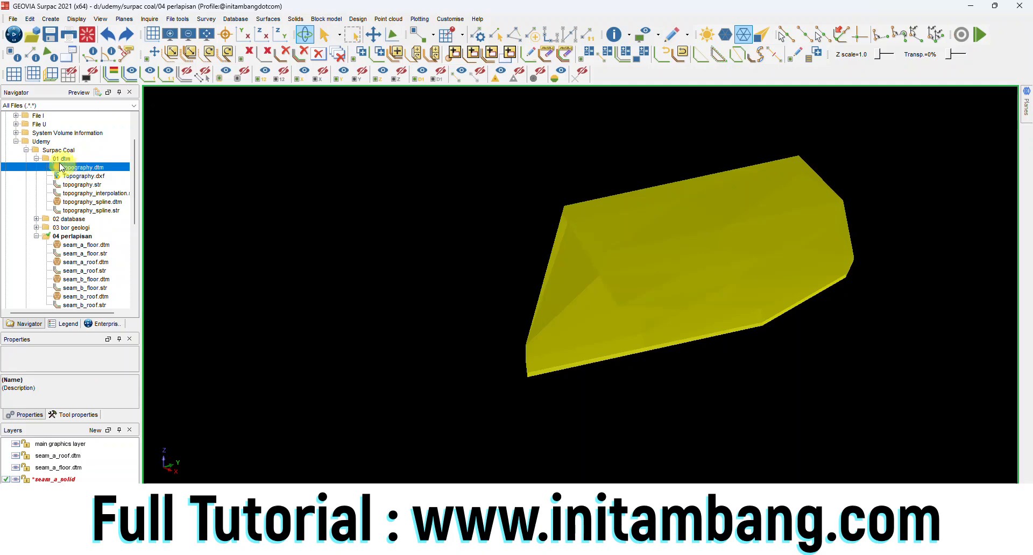
left_click(36, 158)
Inspect the seam A solid and how the seam A and B solids sit against the topography surface.
left_click_drag(656, 275, 709, 293)
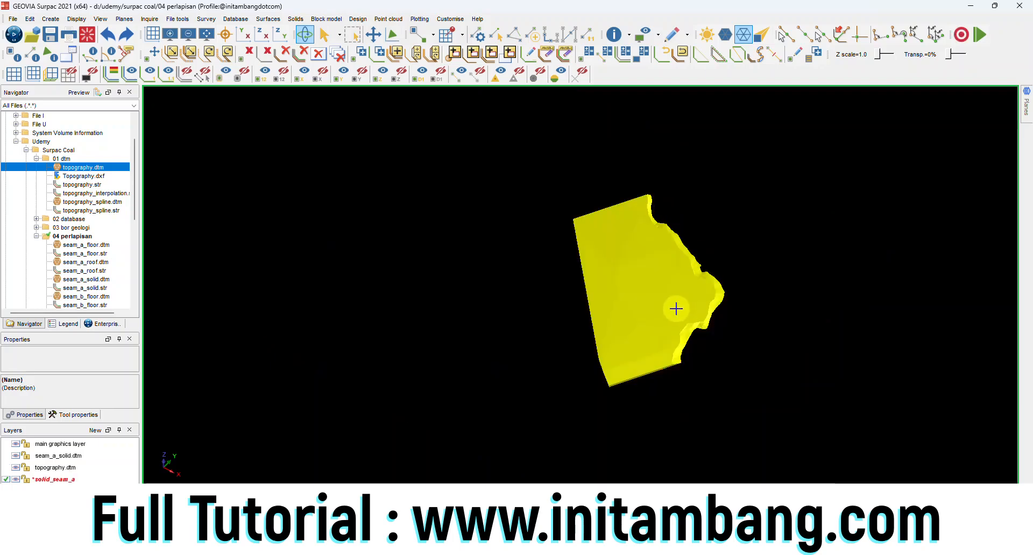
left_click_drag(676, 308, 661, 281)
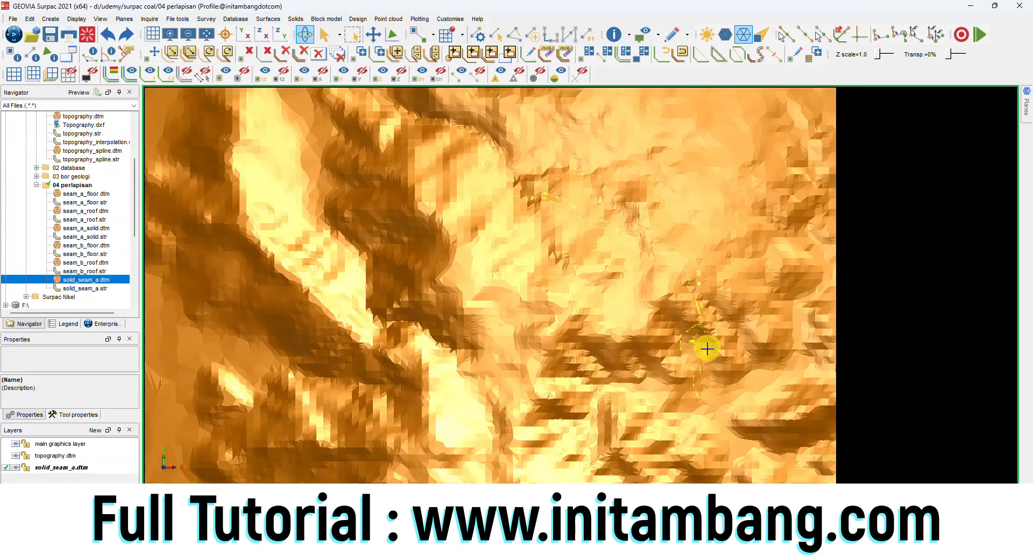
left_click_drag(707, 349, 586, 348)
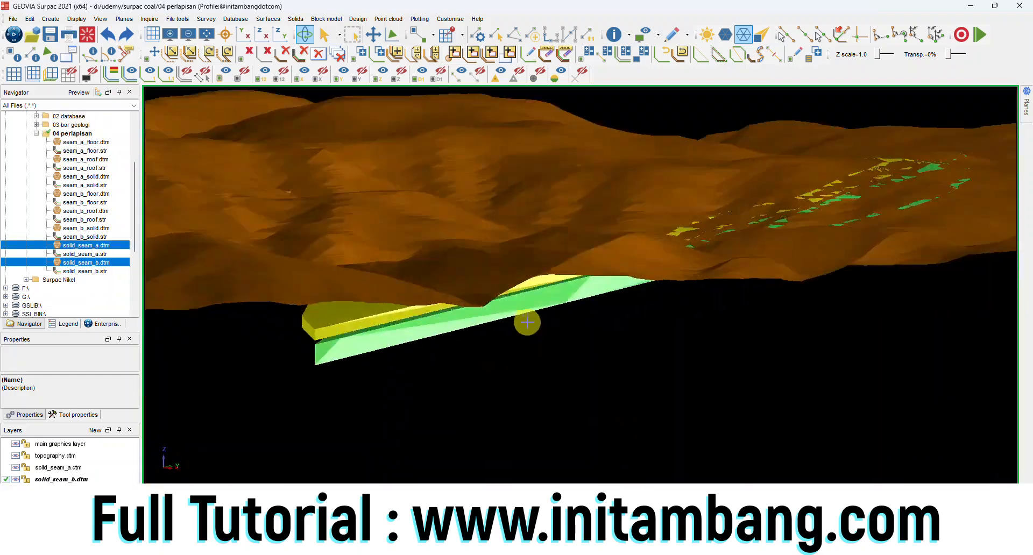
left_click_drag(527, 322, 635, 280)
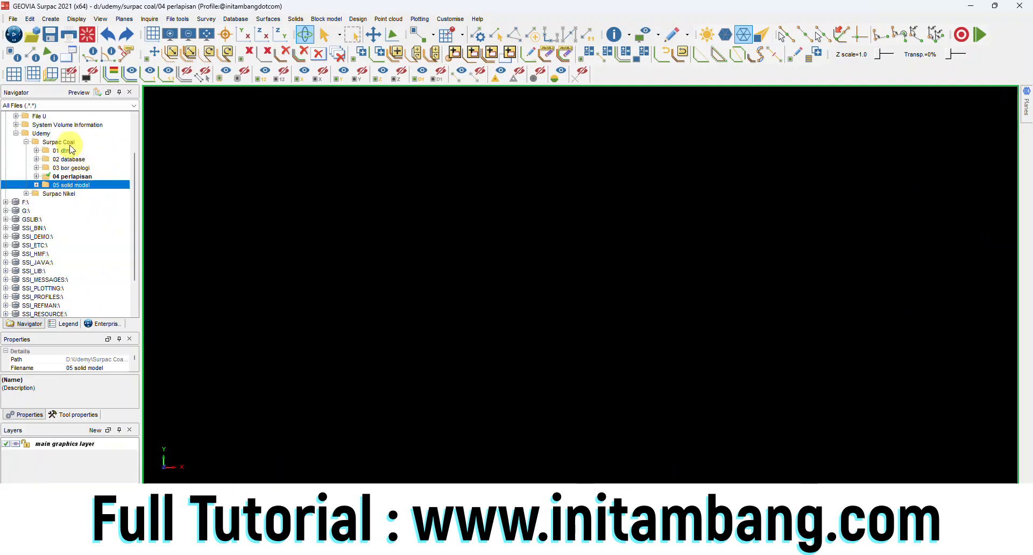
Create a folder named 06 cropline in Surpac Coal and set it as the work directory.
right_click(65, 142)
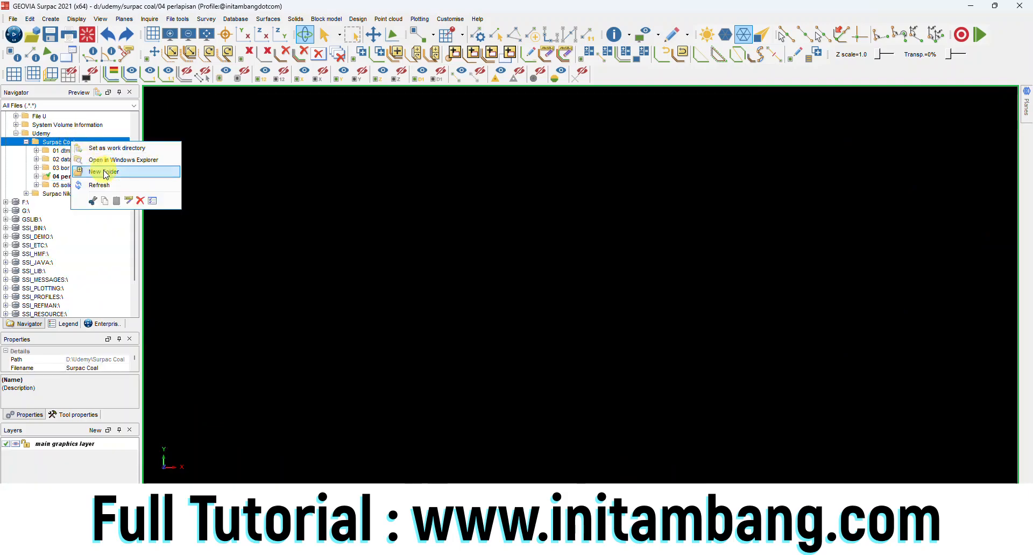
left_click(104, 172)
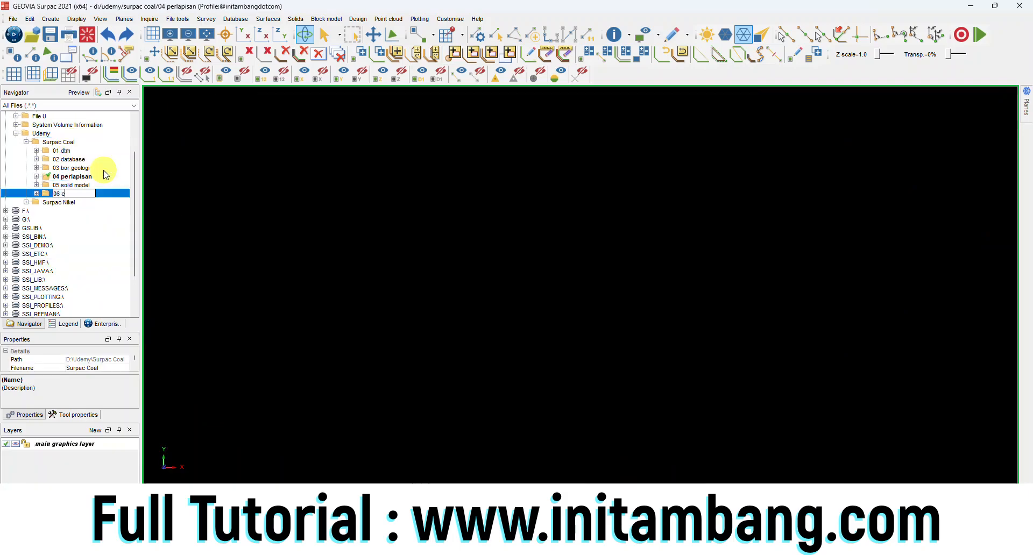
type("06 cropline")
key("Return")
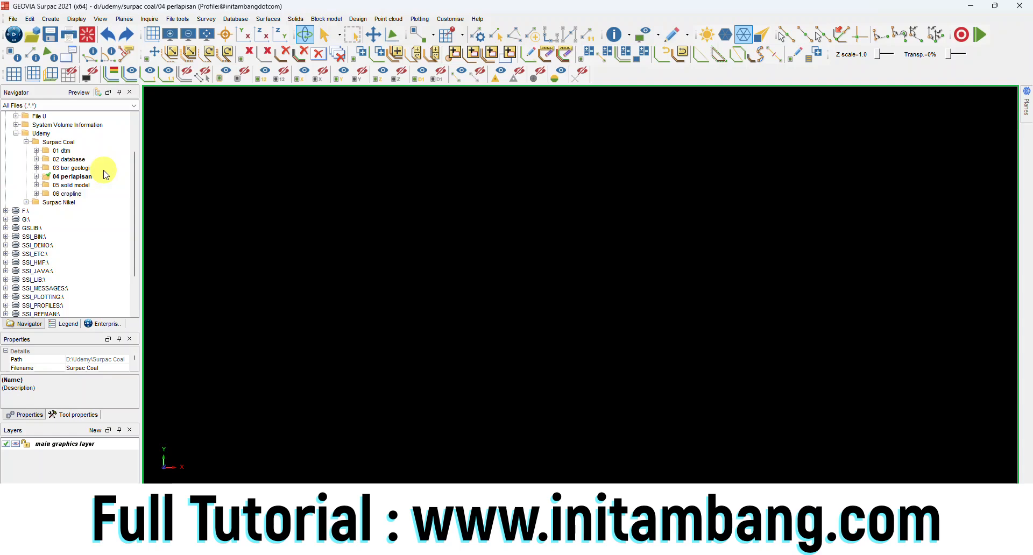
right_click(73, 196)
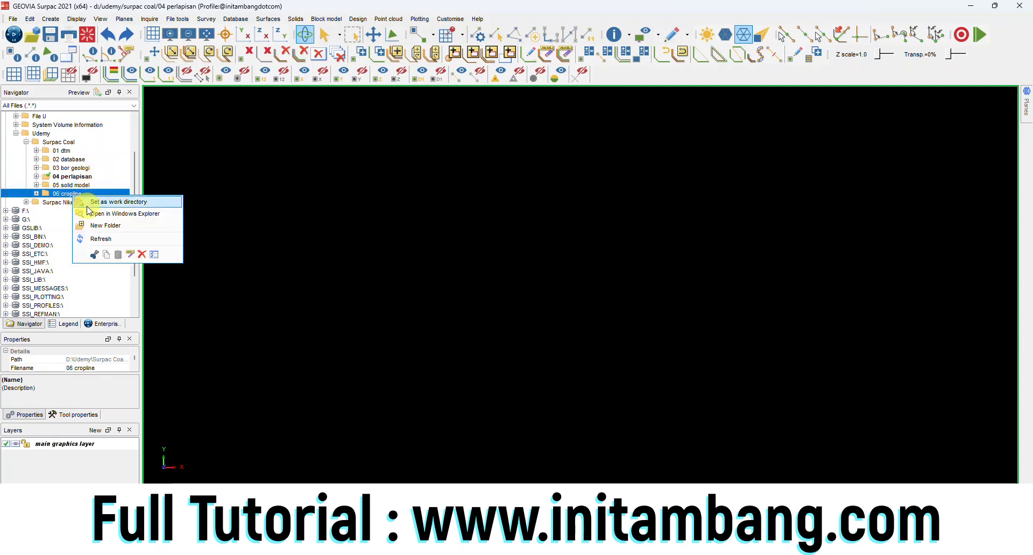
left_click(88, 203)
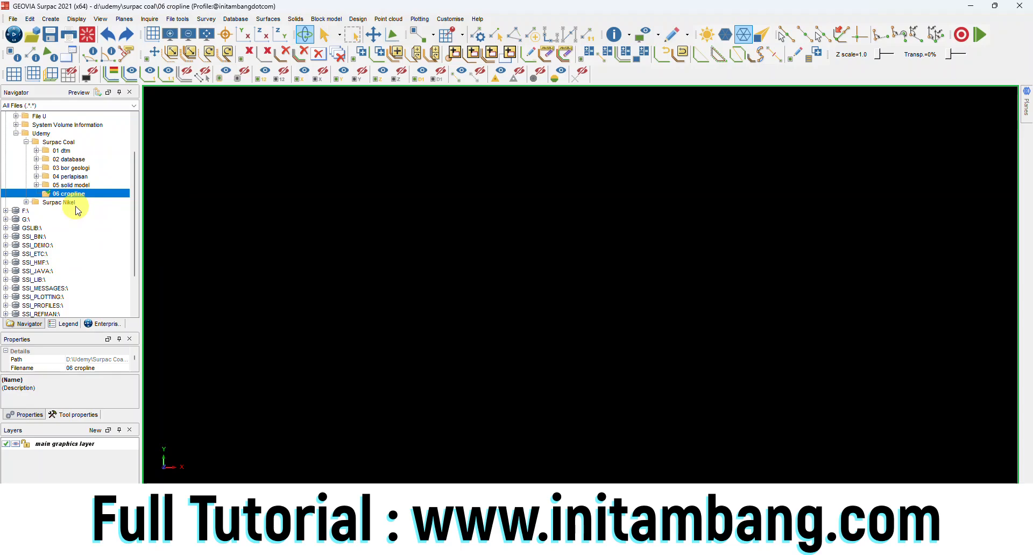
Load the topography and the seam A and B solids into the graphics view from the 05 solid model folder.
left_click_drag(70, 185, 473, 410)
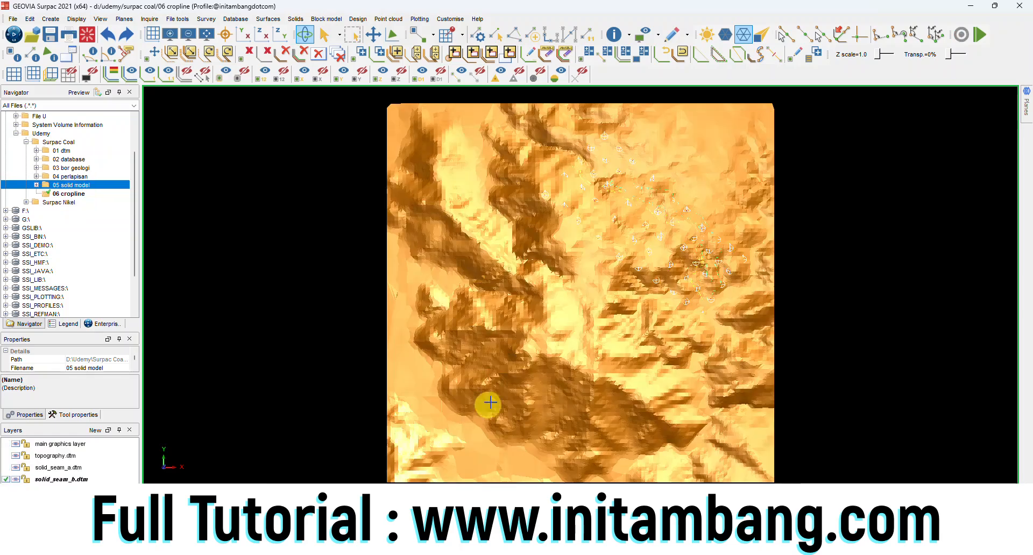
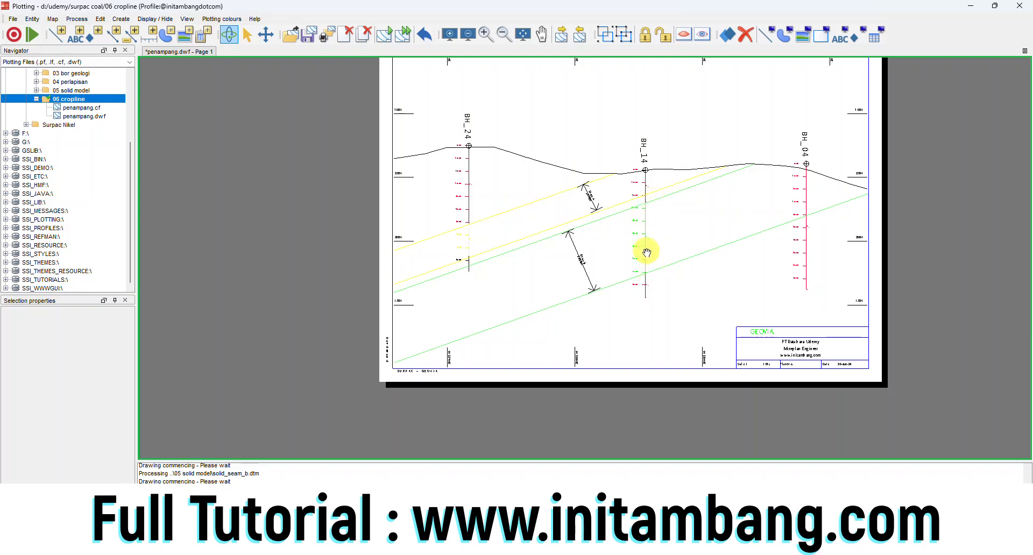
Examine the seam A and seam B thickness dimensions on the penampang.dwf cross-section plot.
scroll(588, 274, "up", 2)
scroll(588, 274, "down", 3)
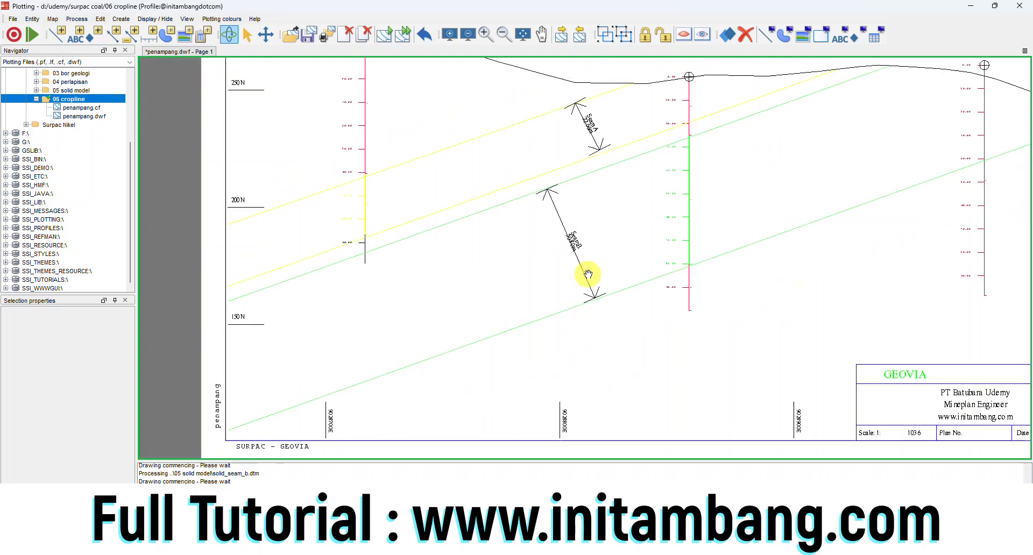
scroll(628, 238, "up", 5)
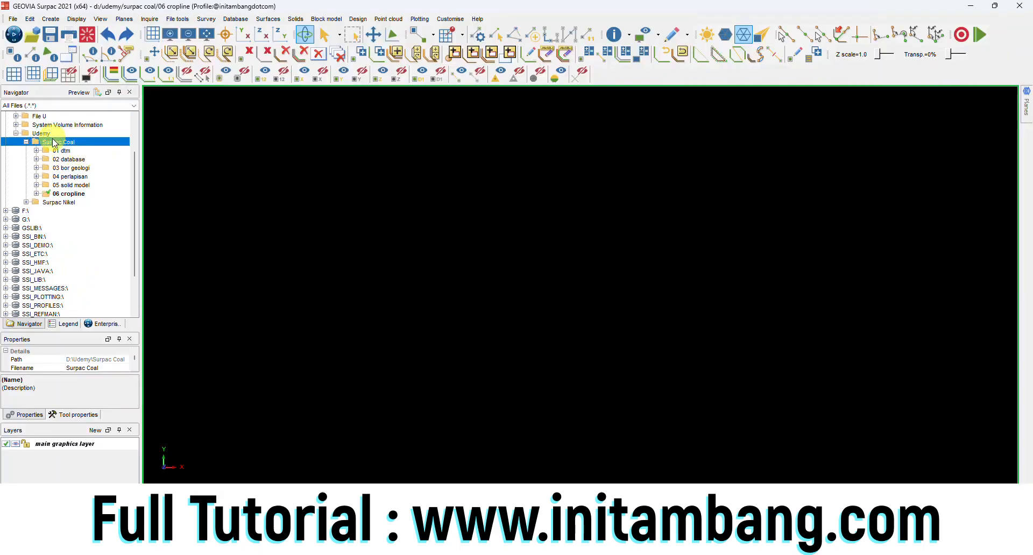
Create a folder named 07 block model in Surpac Coal and set it as the work directory.
right_click(46, 144)
left_click(90, 170)
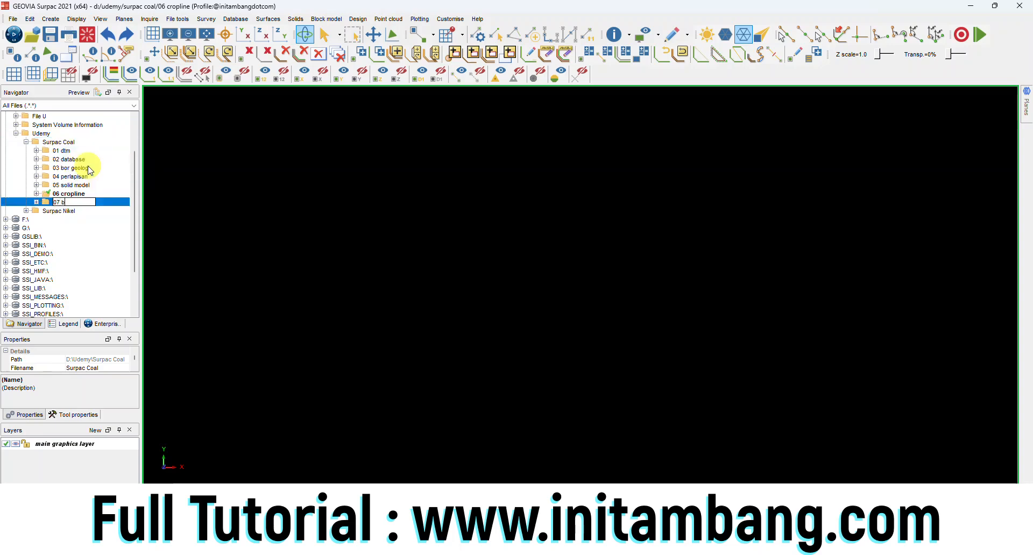
type("07 block model")
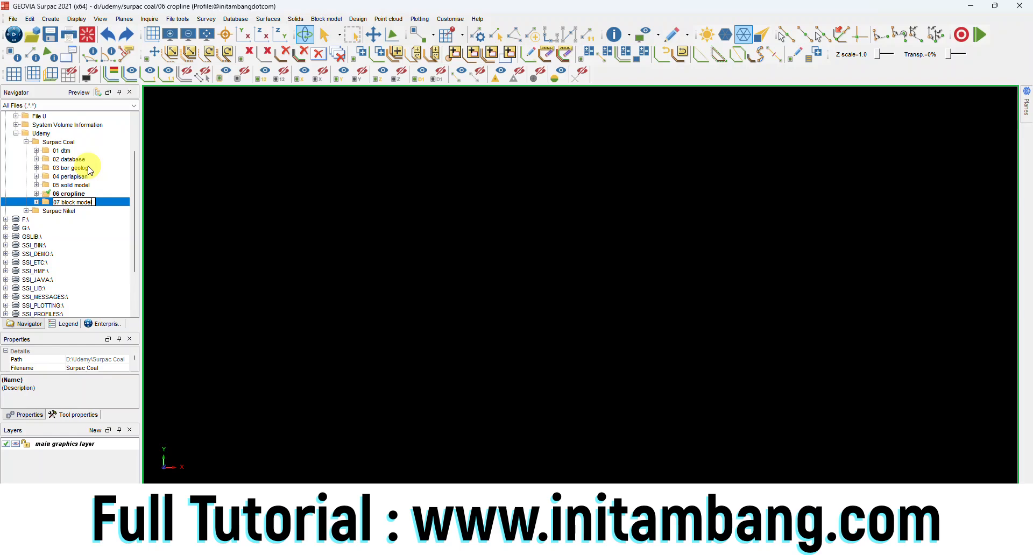
key("Return")
right_click(78, 202)
left_click(102, 208)
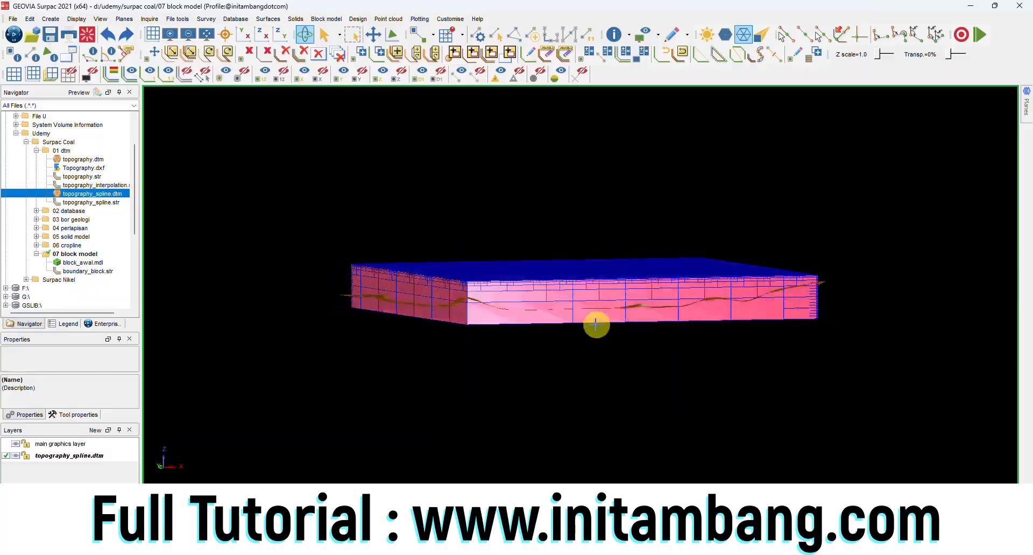
View the block attributes of one block on the yellow seam strip and one on the green seam strip.
left_click_drag(595, 325, 434, 313)
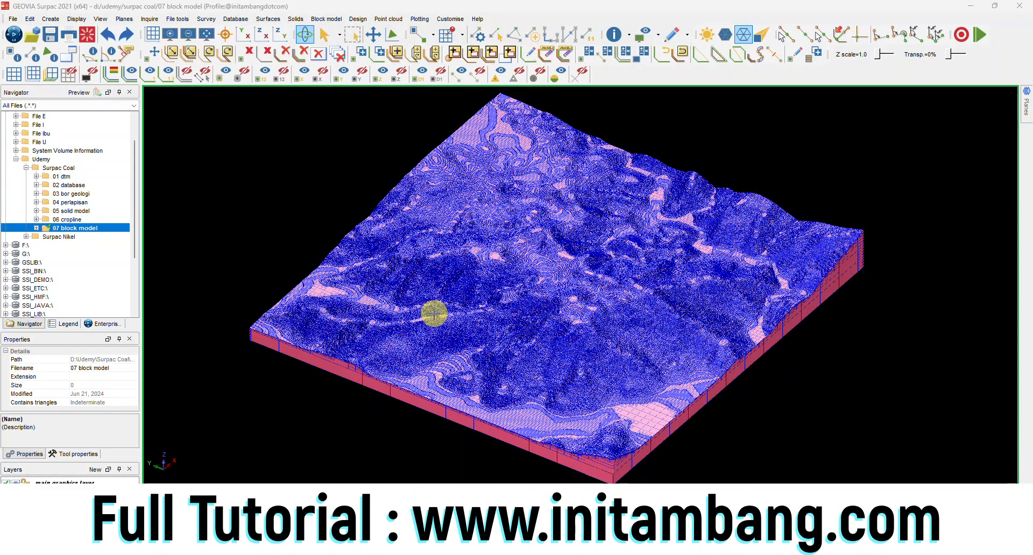
mouse_move(574, 338)
left_mouse_down()
mouse_move(591, 353)
mouse_move(516, 364)
mouse_move(560, 364)
mouse_move(586, 344)
left_mouse_up()
left_click(326, 19)
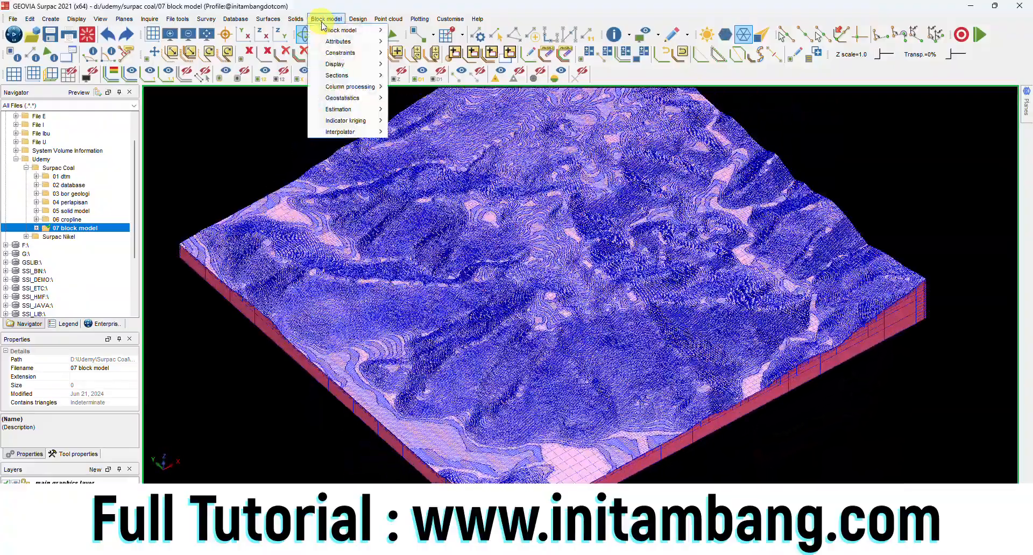
mouse_move(345, 56)
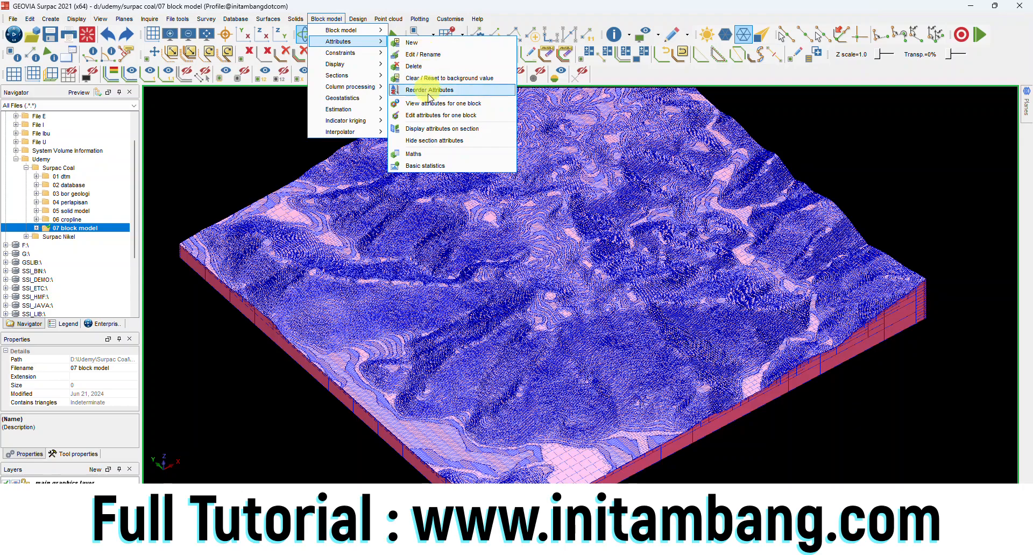
left_click(436, 115)
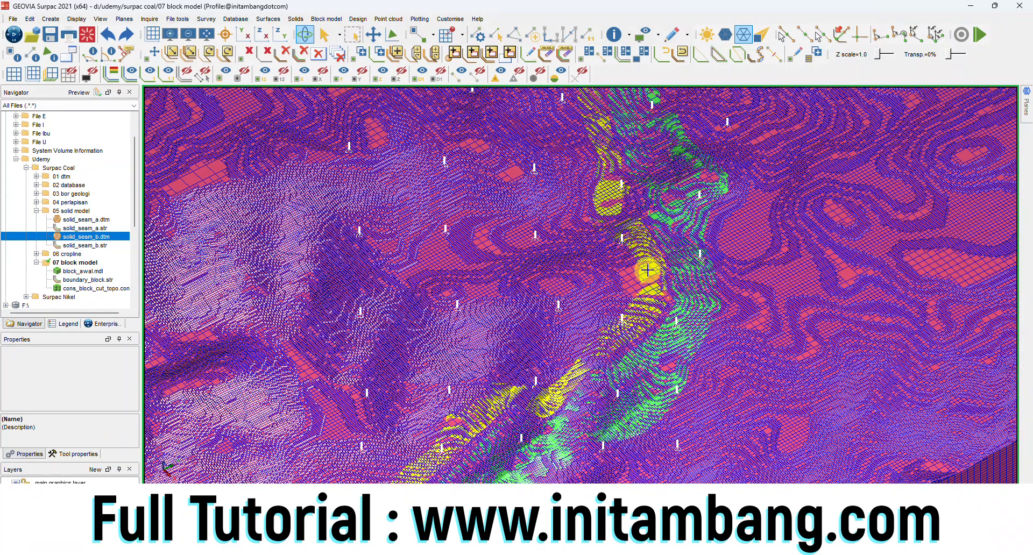
left_click(649, 269)
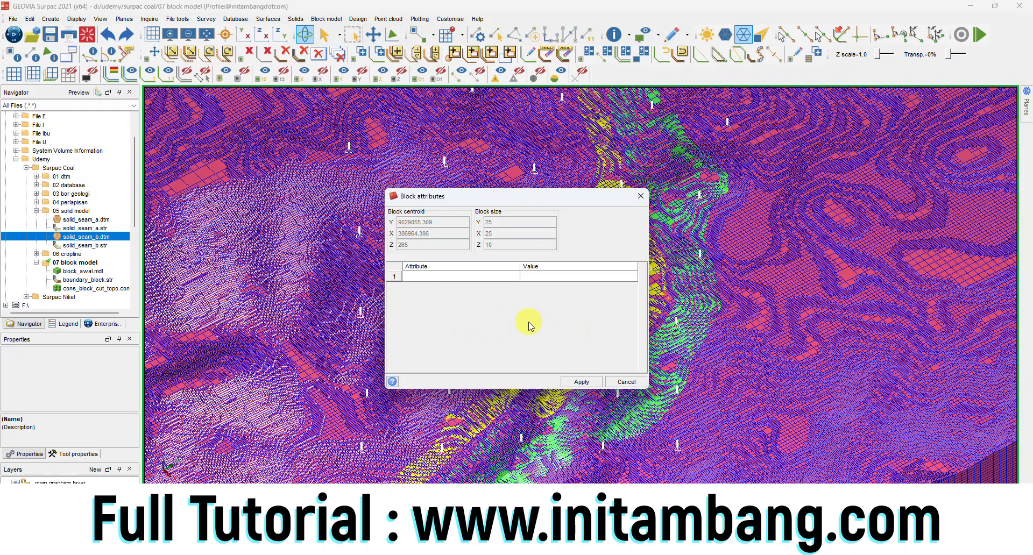
left_click(592, 380)
left_click(666, 347)
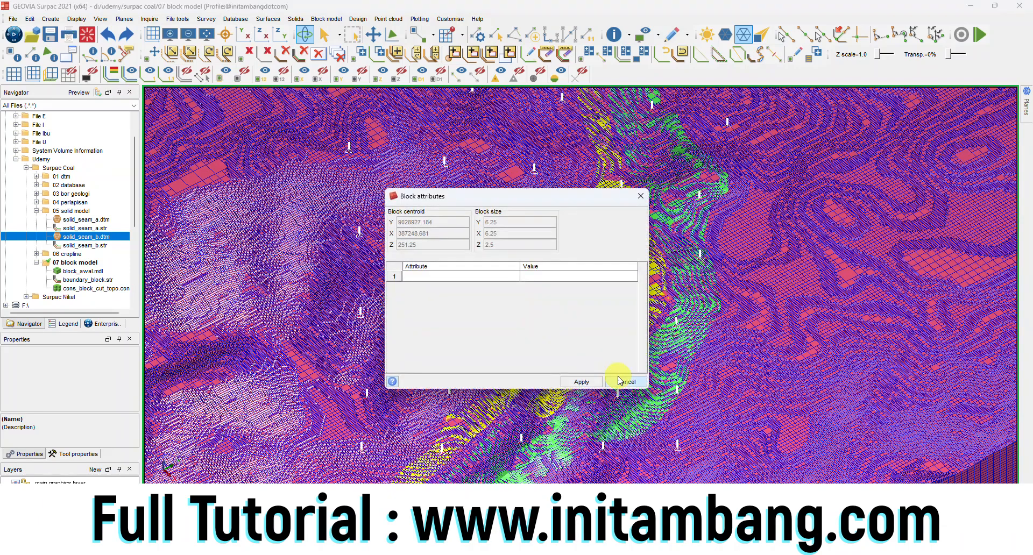
left_click(619, 381)
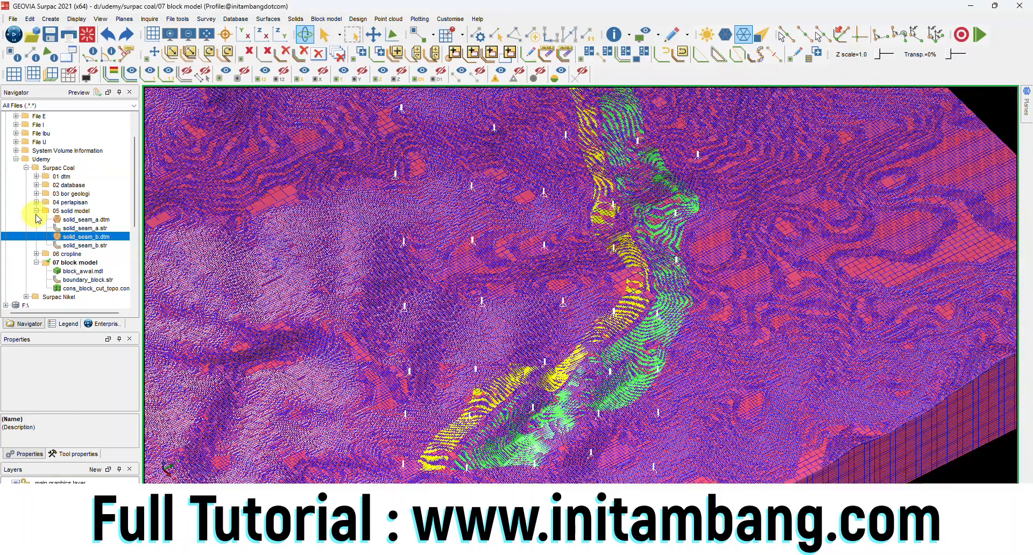
Create a folder named 08 attributes in Surpac Coal and set it as the work directory.
left_click(37, 211)
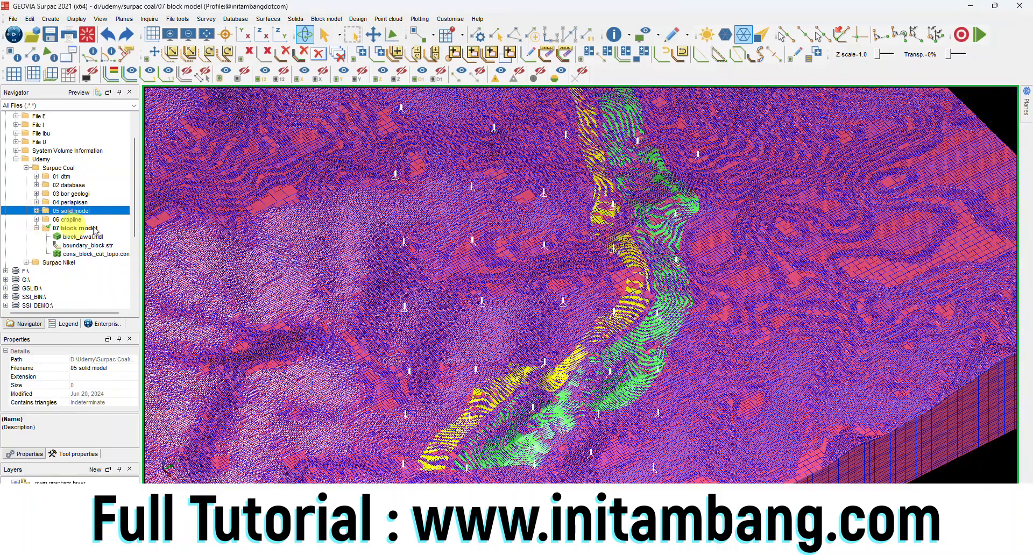
left_click(37, 229)
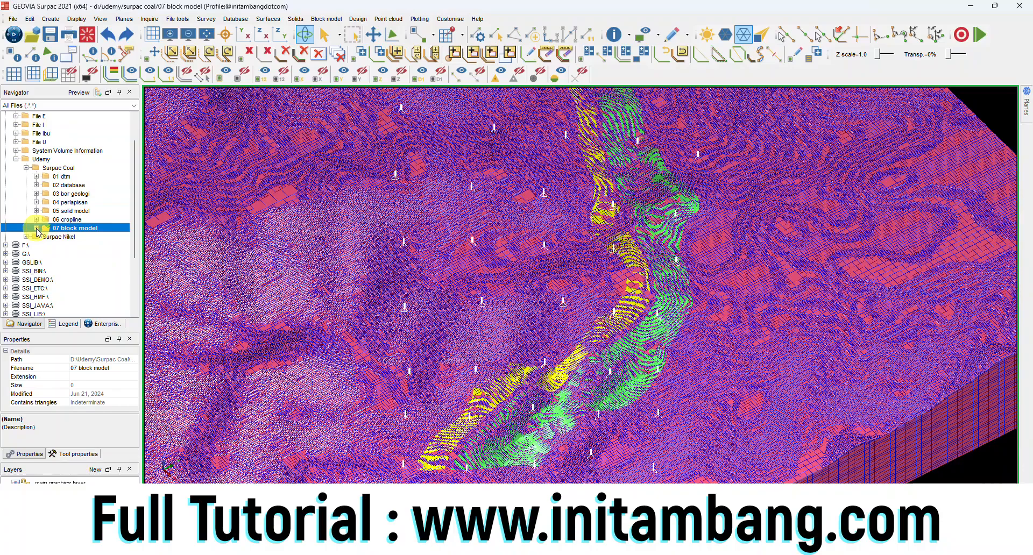
left_click(68, 168)
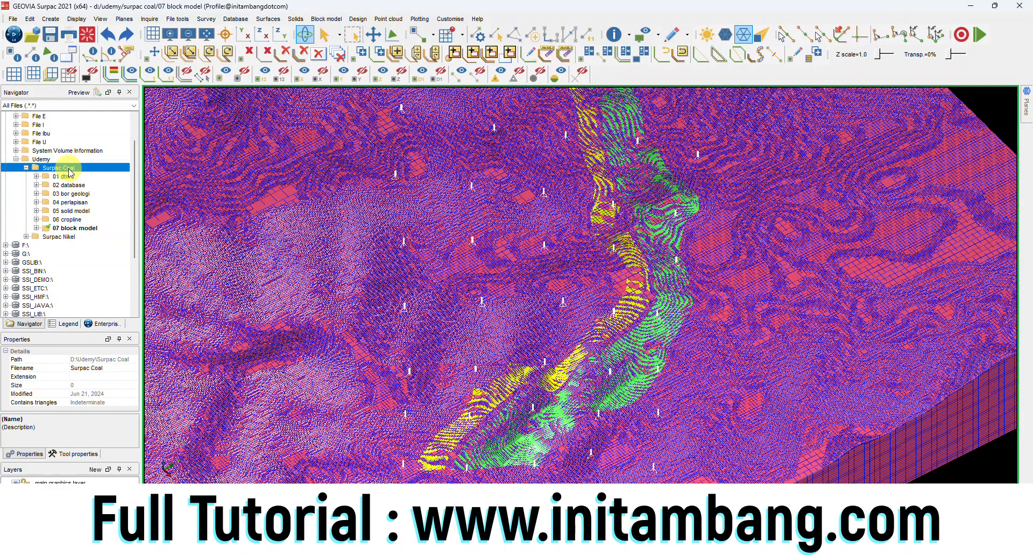
right_click(69, 169)
left_click(95, 201)
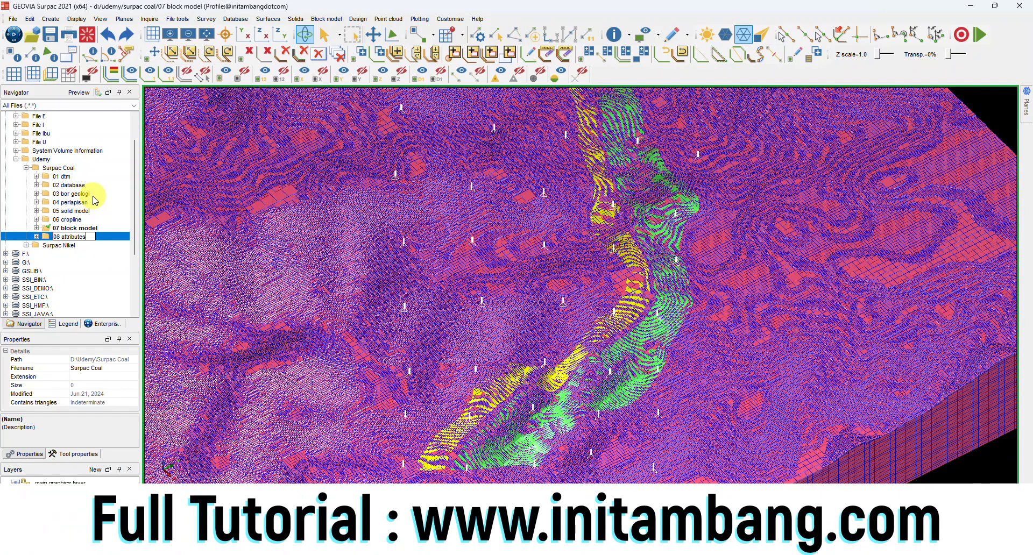
key("Return")
left_click(81, 236)
right_click(80, 235)
left_click(91, 242)
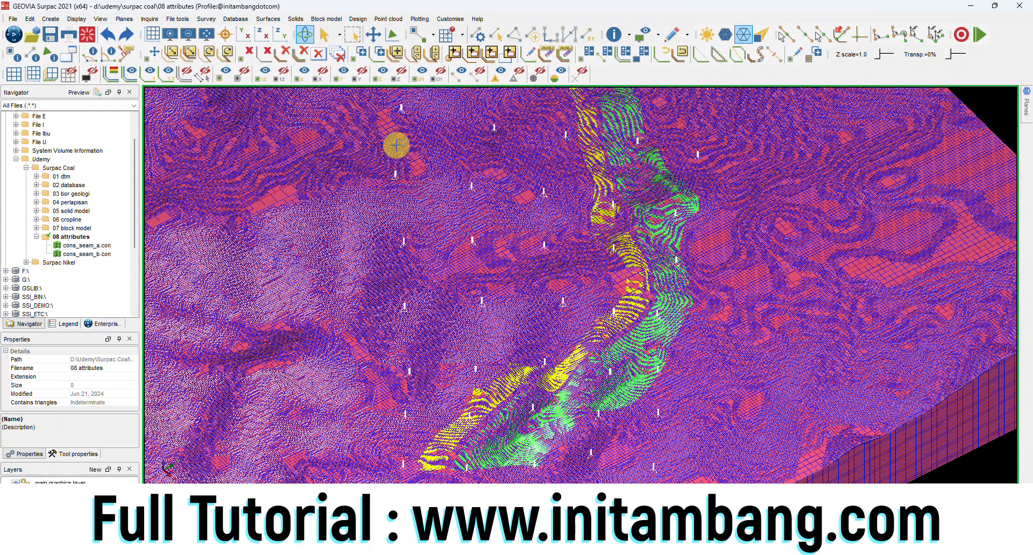
Inspect the densitas, material and seam attributes of individual blocks along the green and yellow seam strips.
left_click(326, 19)
mouse_move(348, 43)
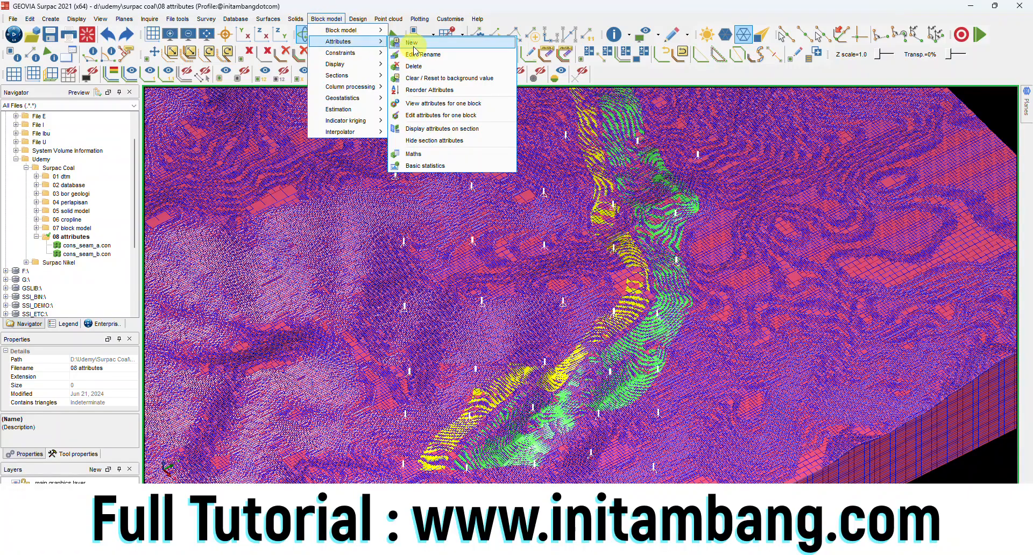
left_click(417, 103)
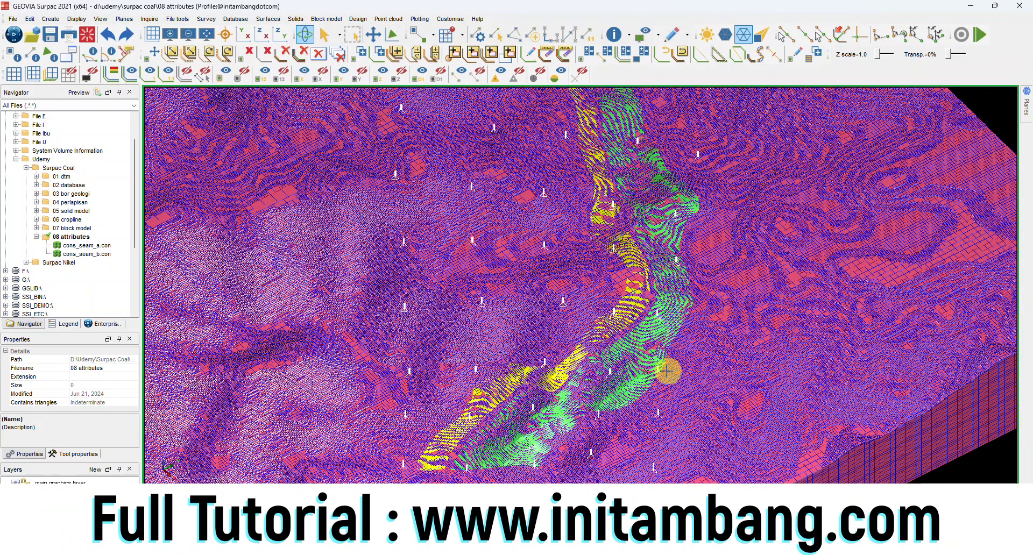
left_click(635, 380)
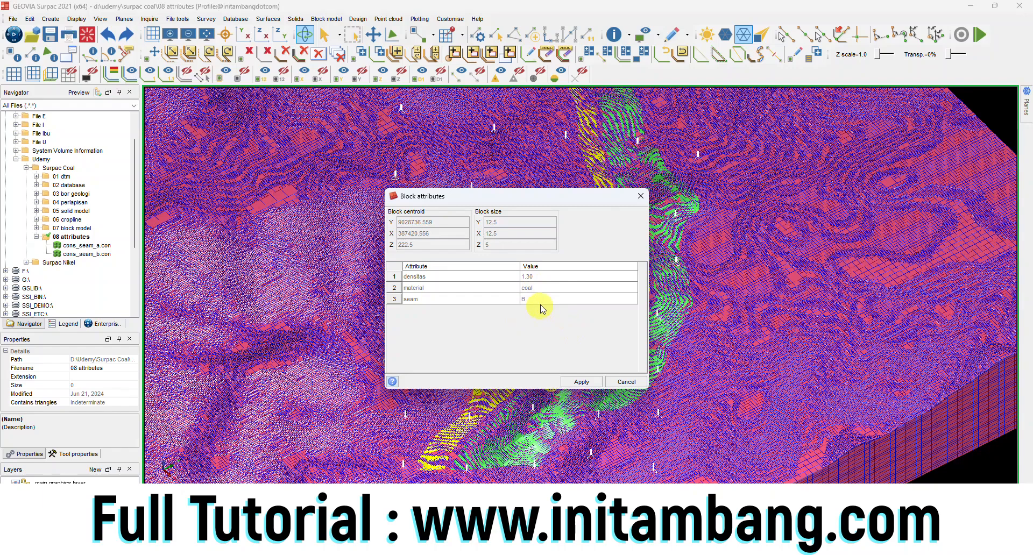
left_click(579, 380)
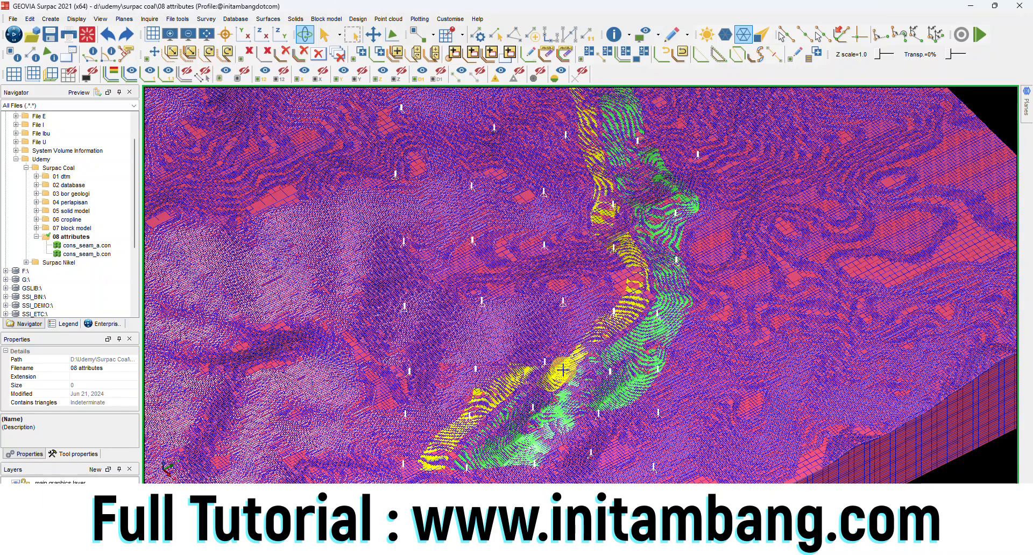
left_click(563, 370)
left_click(579, 382)
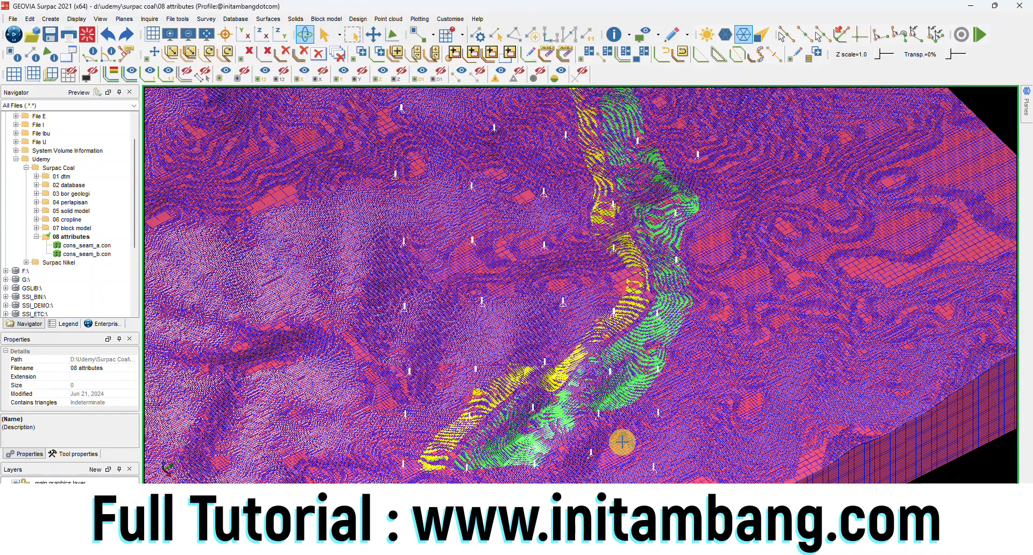
left_click(571, 403)
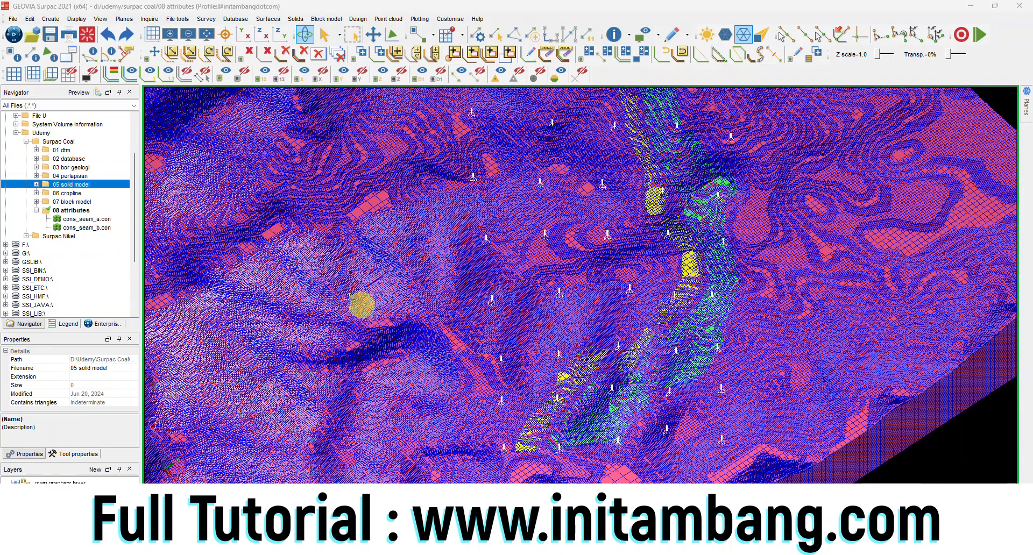
Create a folder named 09 composite in Surpac Coal and set it as the work directory.
left_click(35, 210)
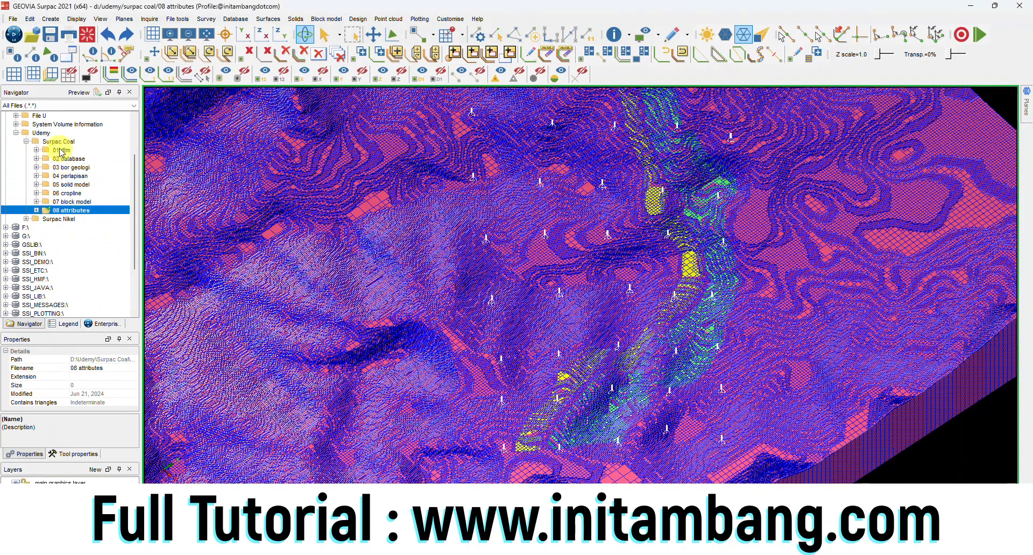
right_click(59, 141)
left_click(89, 172)
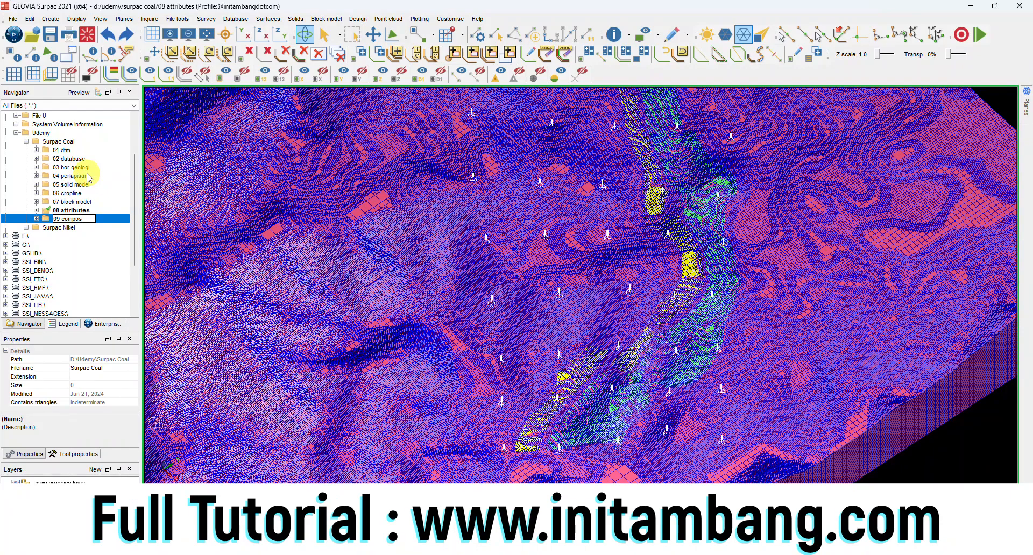
key("Return")
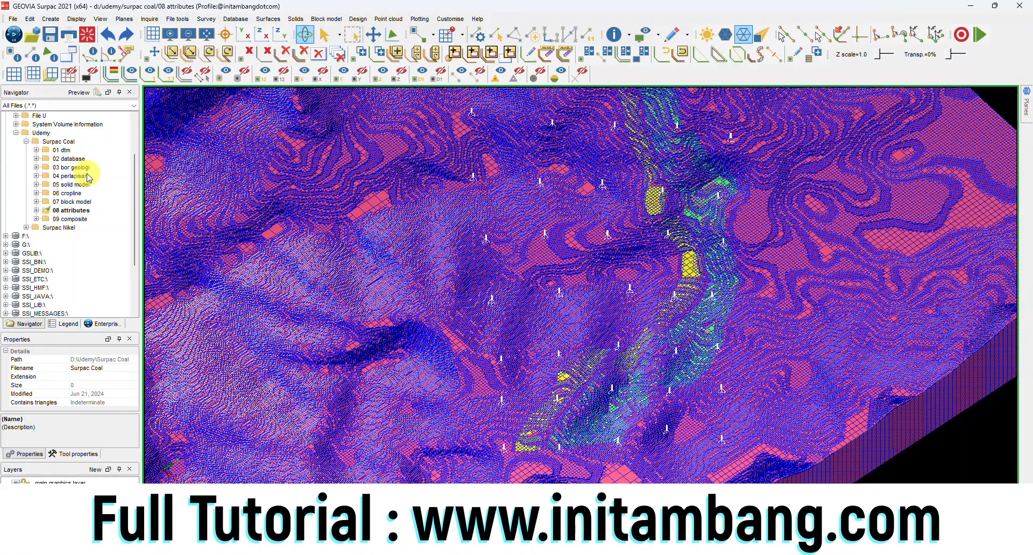
left_click(81, 223)
right_click(81, 224)
left_click(100, 225)
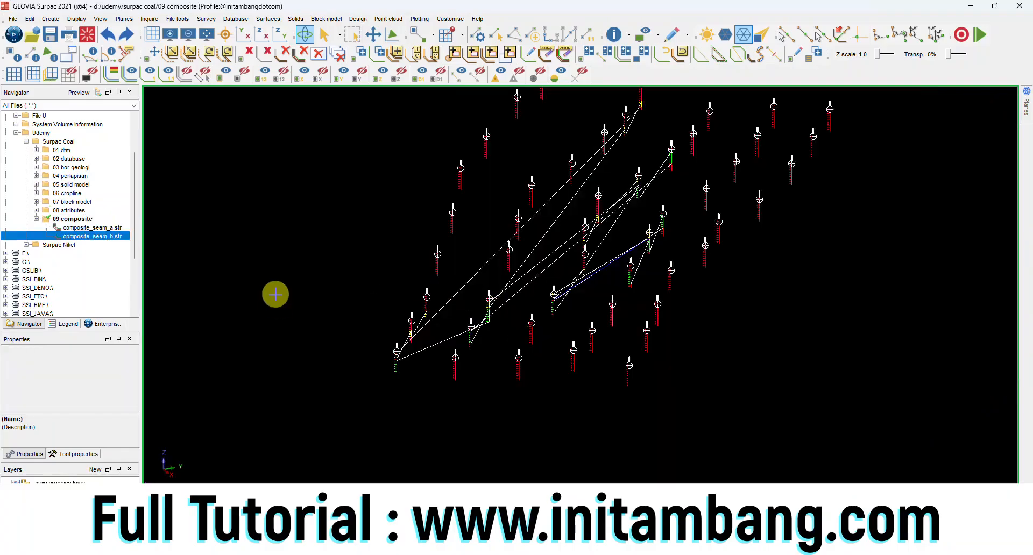
View the block attributes of a block outside the seams, one on the yellow strip and one on the green strip.
left_click(37, 219)
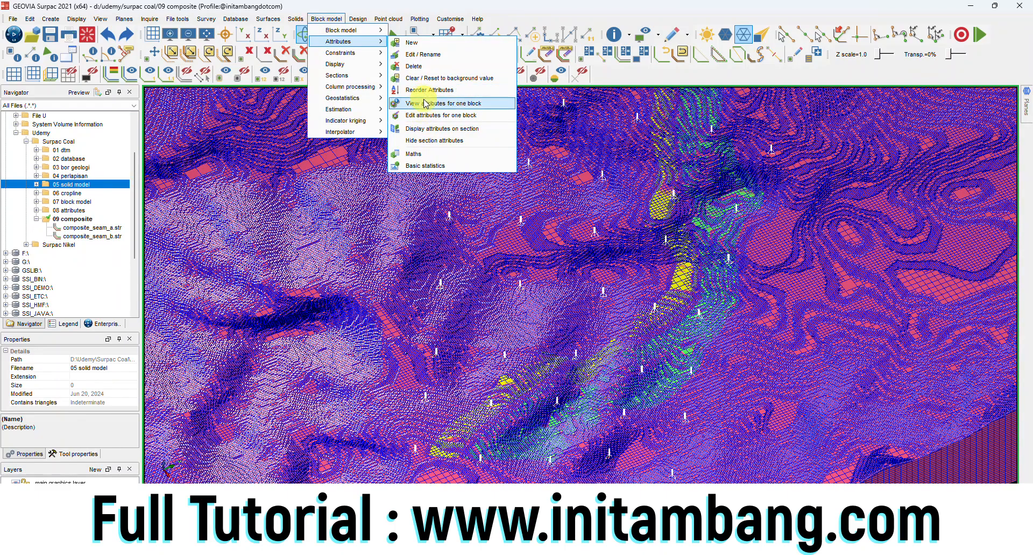
left_click(425, 100)
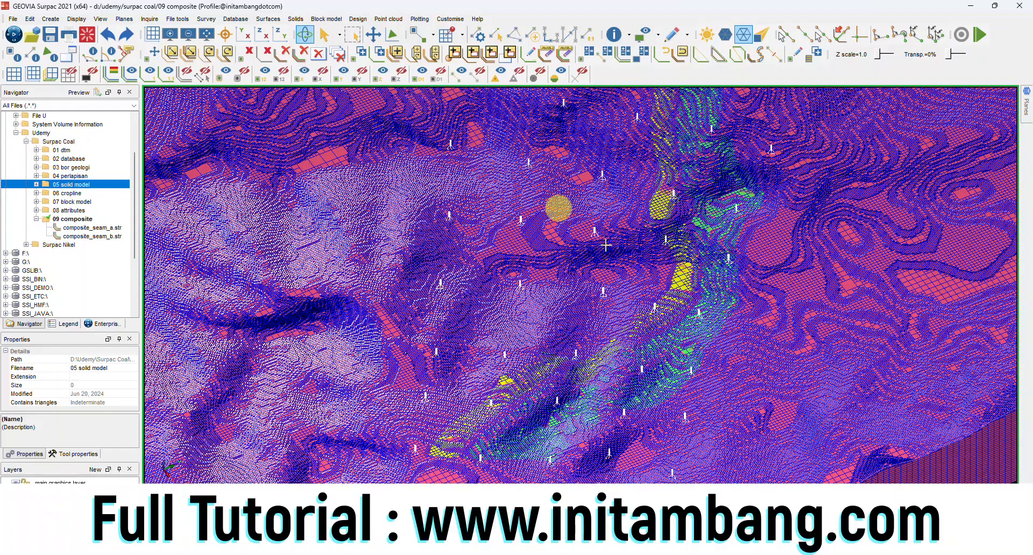
left_click(606, 280)
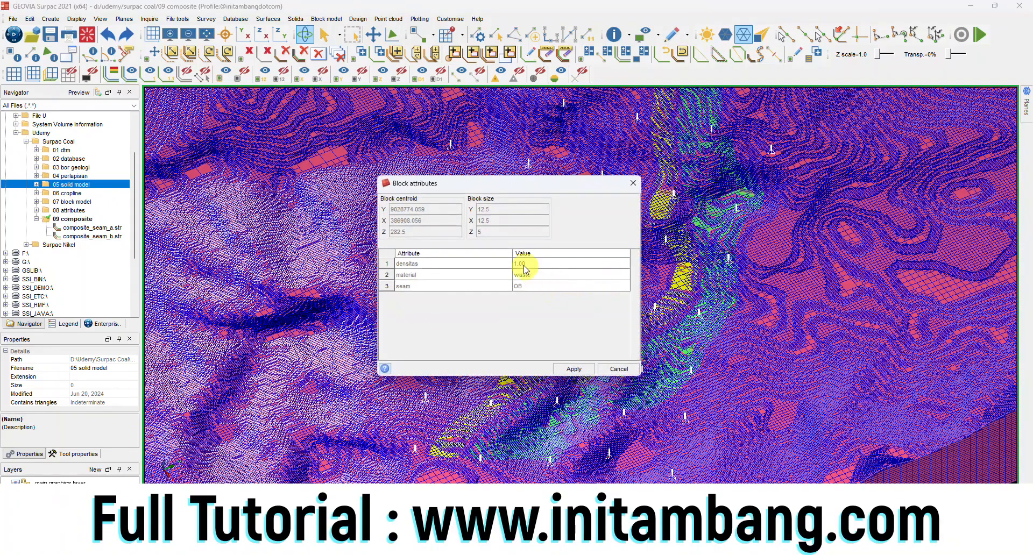
left_click(678, 279)
left_click(574, 369)
left_click(711, 295)
left_click(613, 369)
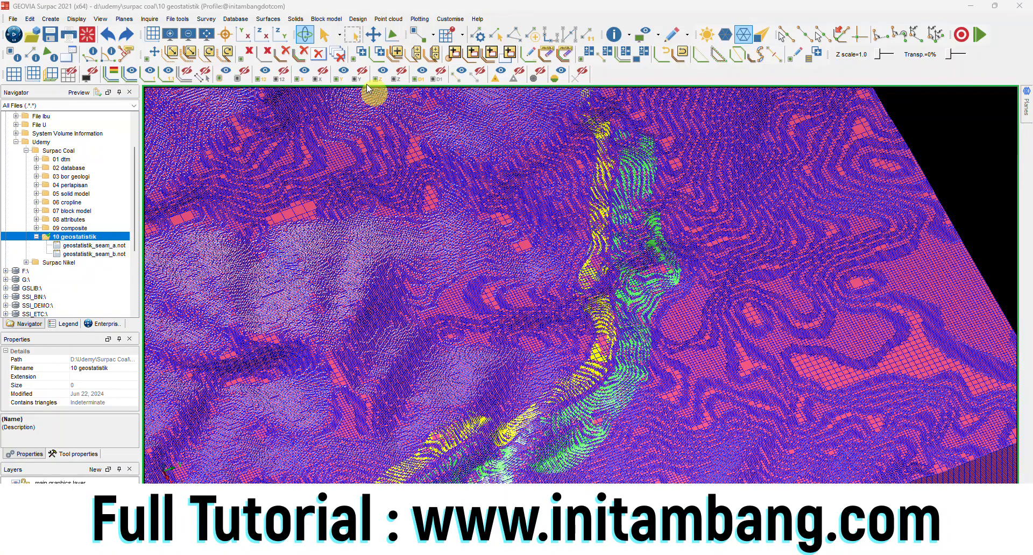
View the quality attributes of a block beside the yellow seam A strip and of a block on that strip.
left_click(329, 19)
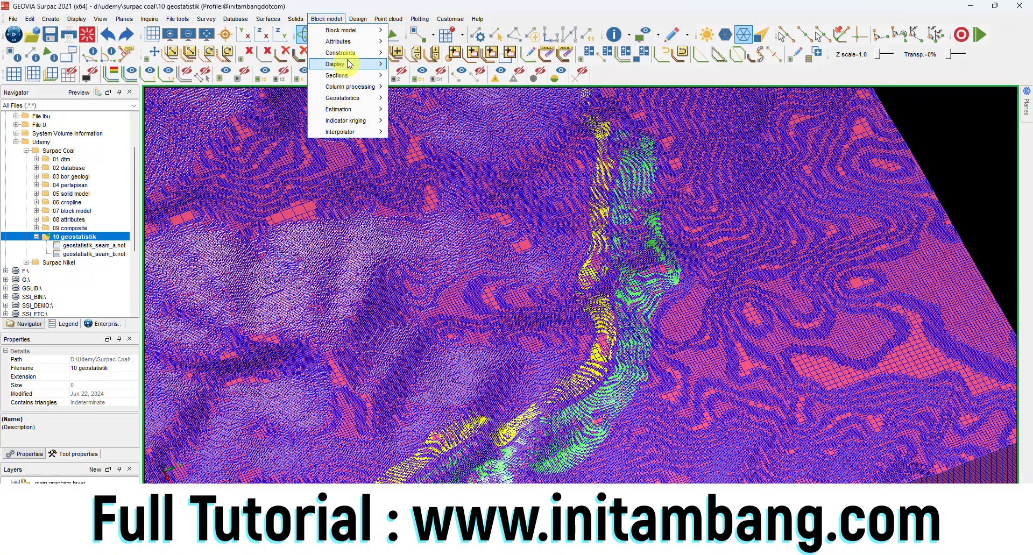
mouse_move(350, 46)
left_click(422, 103)
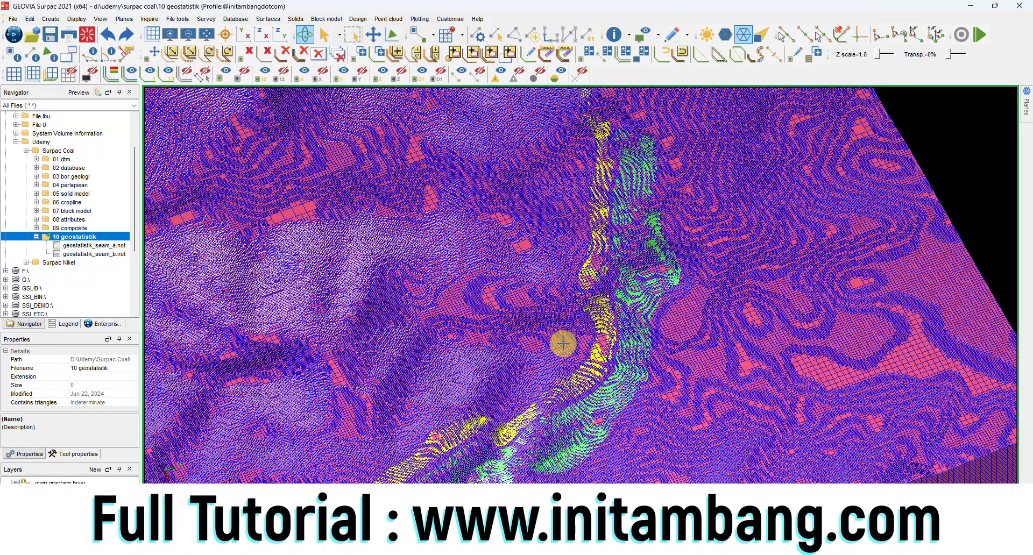
left_click(567, 341)
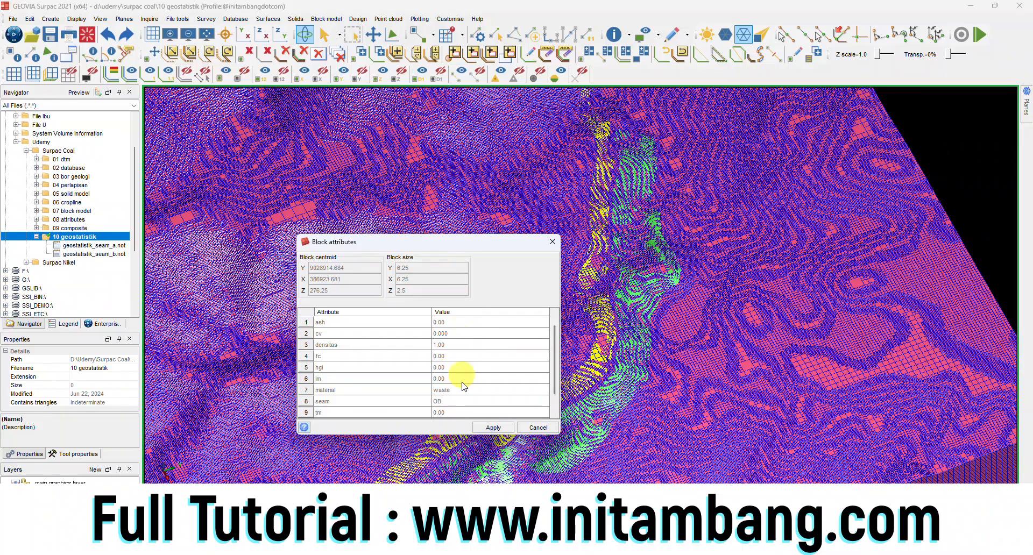
left_click(495, 426)
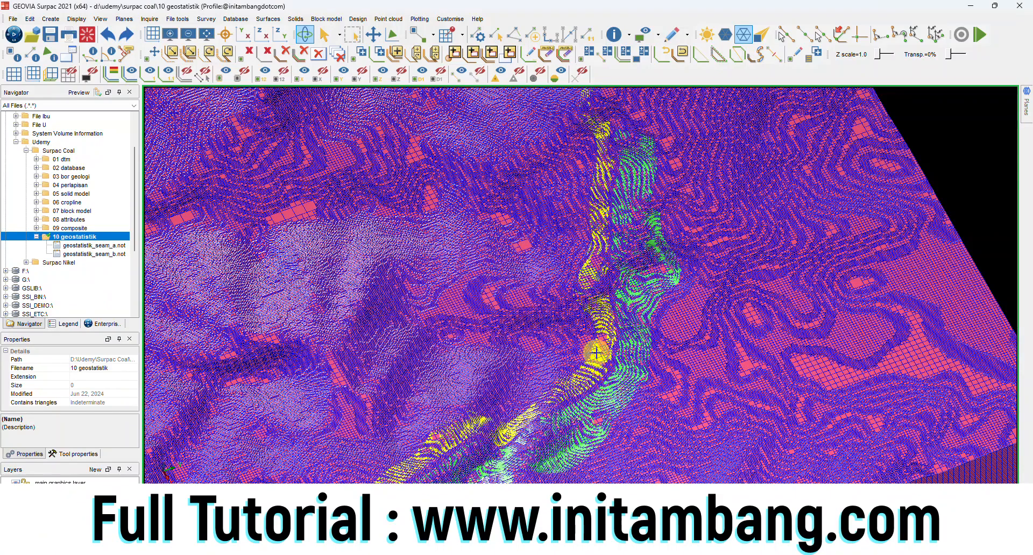
left_click(596, 353)
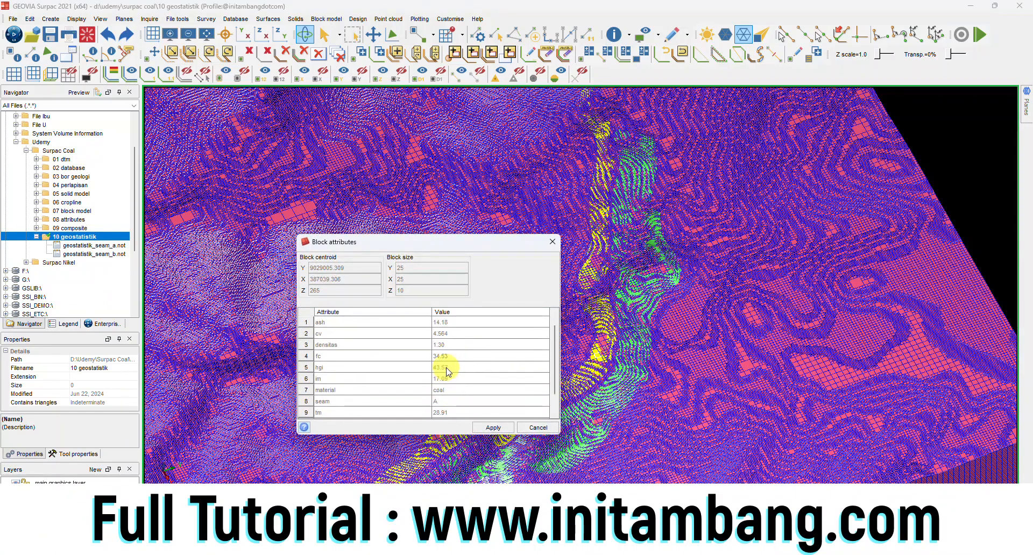
scroll(451, 361, "down", 1)
scroll(445, 398, "up", 1)
scroll(453, 355, "down", 1)
left_click(504, 429)
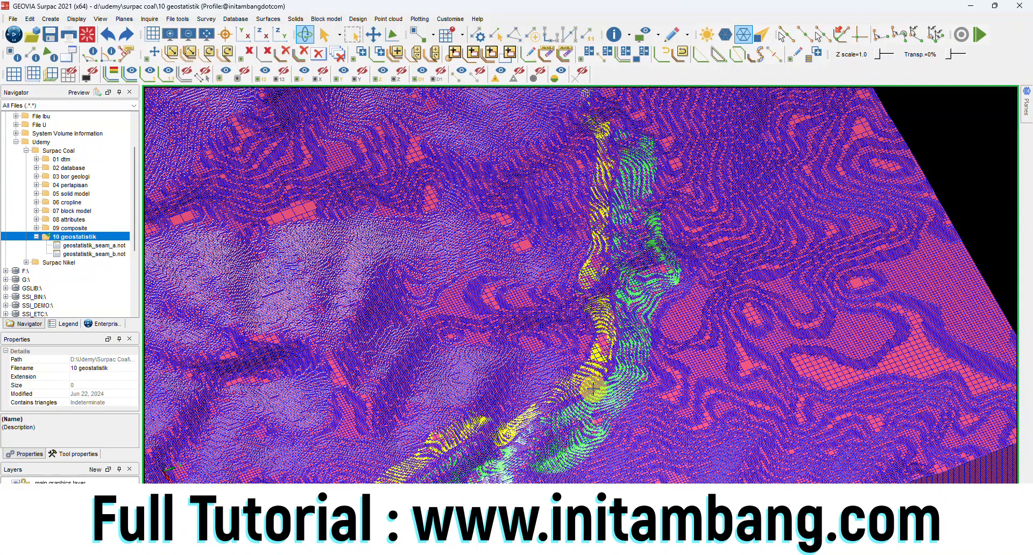
Check the quality attributes of a block between the seam strips and of a block on the green seam B strip.
left_click(591, 387)
scroll(458, 387, "down", 1)
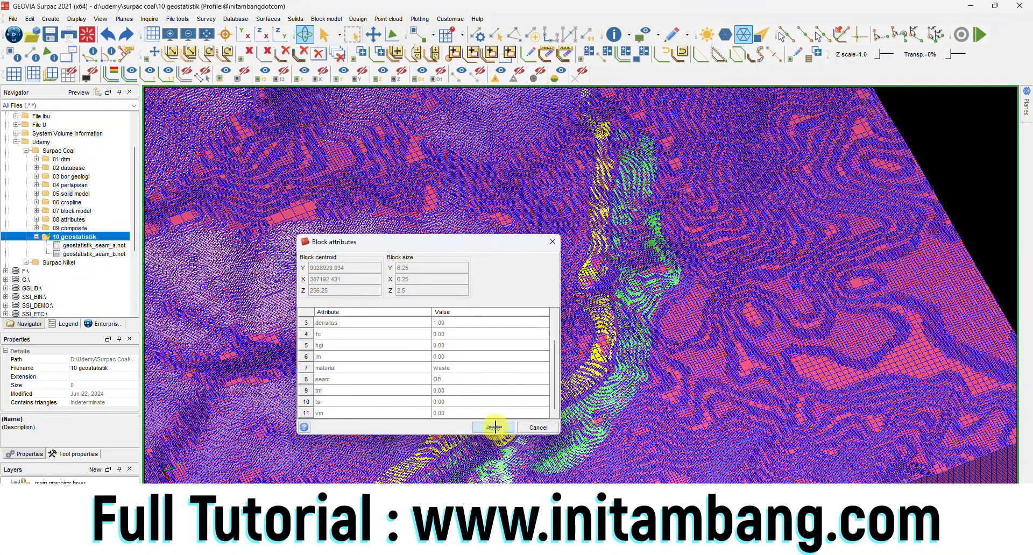
left_click(495, 427)
left_click(615, 392)
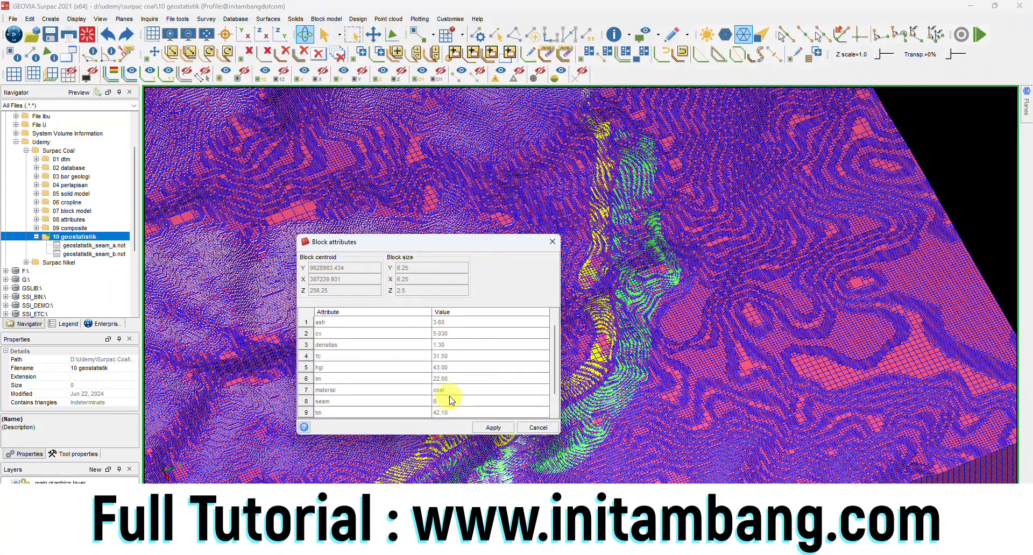
scroll(532, 392, "down", 1)
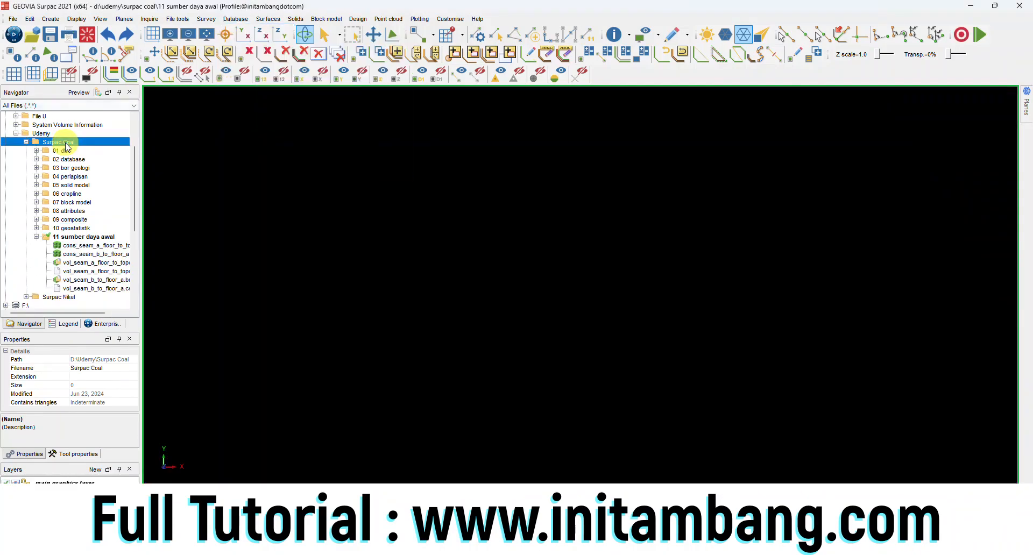
Create a folder named 12 sumber daya terukur in Surpac Coal and set it as the work directory.
right_click(67, 142)
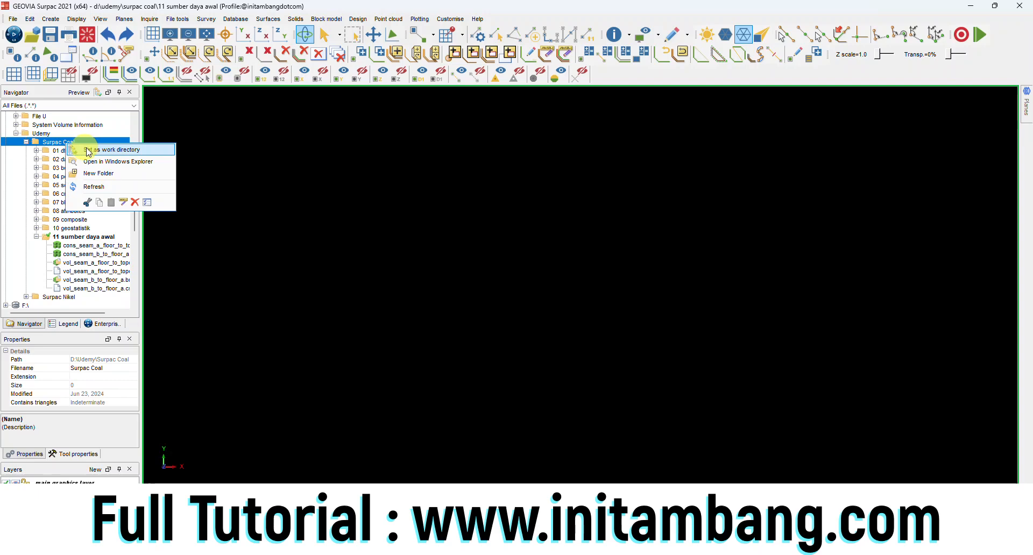
left_click(98, 173)
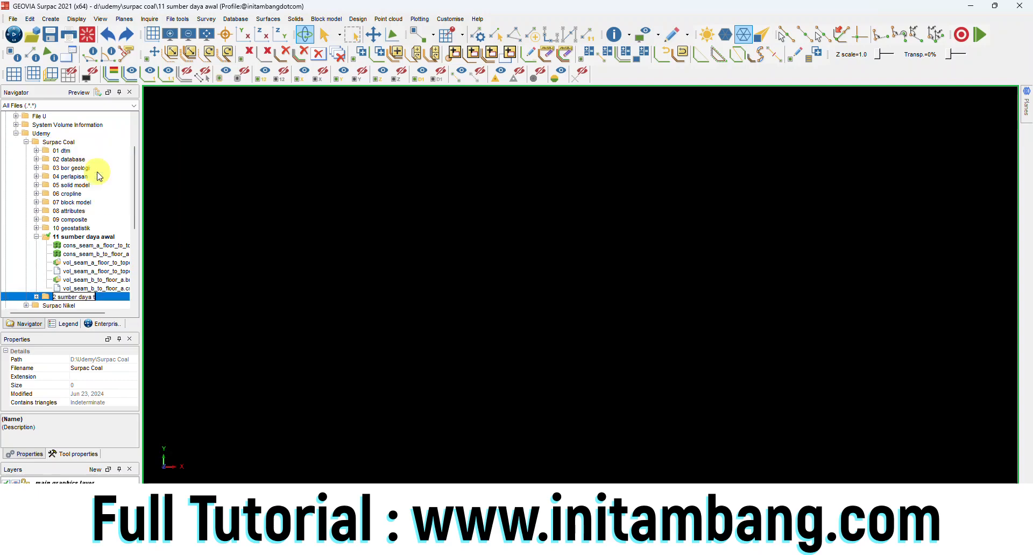
type("12 sumber daya terukur")
key("Return")
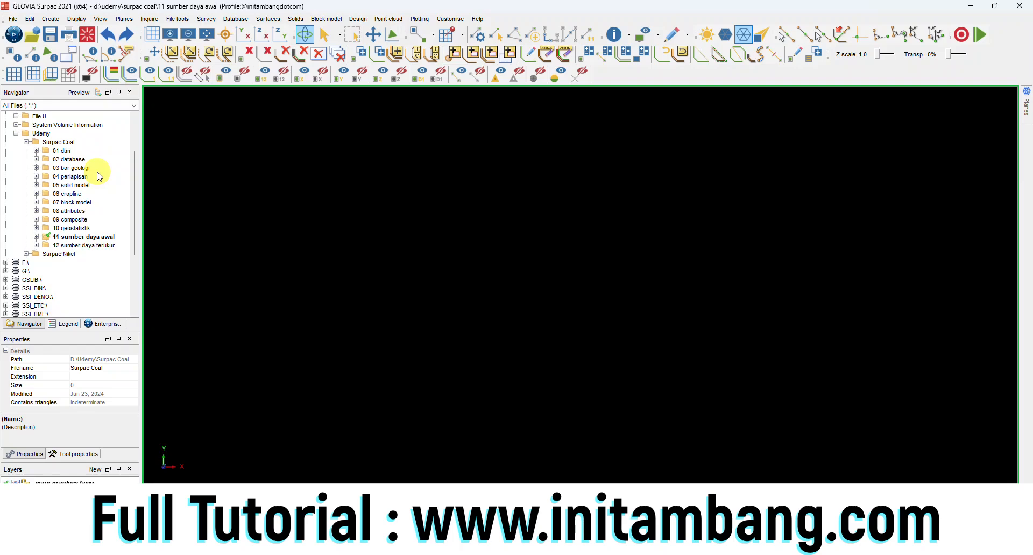
right_click(77, 247)
left_click(91, 249)
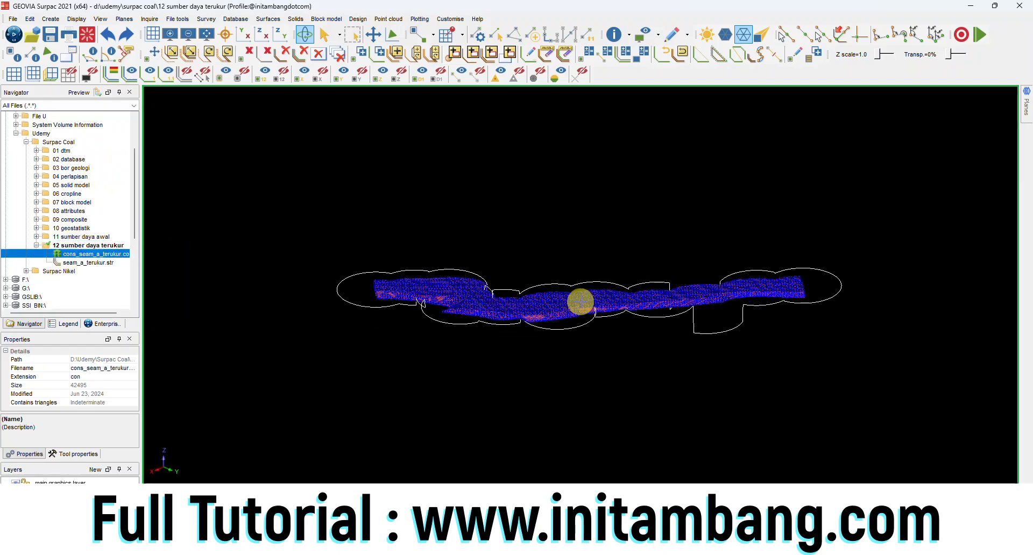
Examine the seam A measured resource blocks in plan view and the tonnes in the vol_seam_a_terukur report.
left_click_drag(577, 300, 485, 189)
left_click(211, 39)
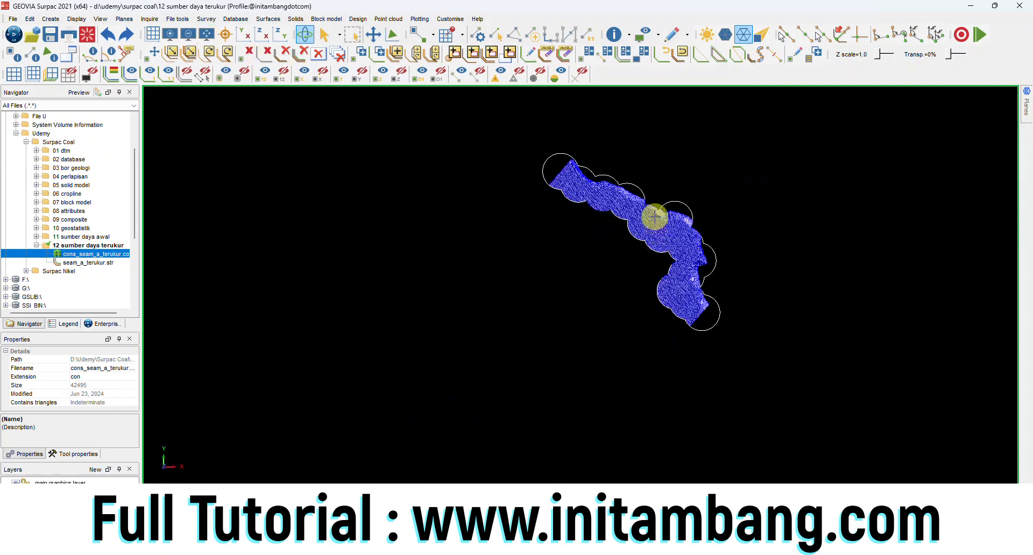
scroll(651, 215, "up", 6)
middle_click_drag(610, 213, 597, 224)
scroll(572, 234, "down", 5)
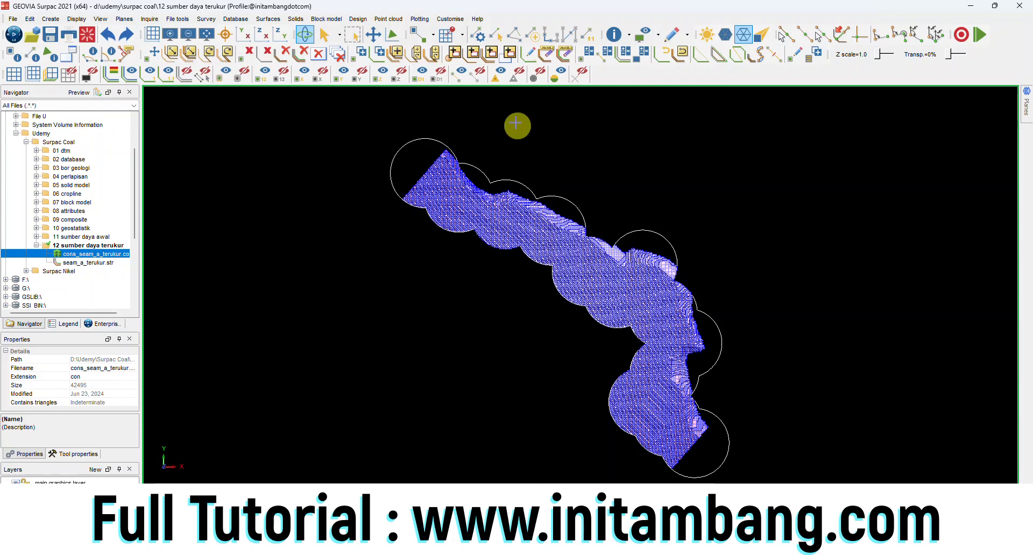
left_click(336, 21)
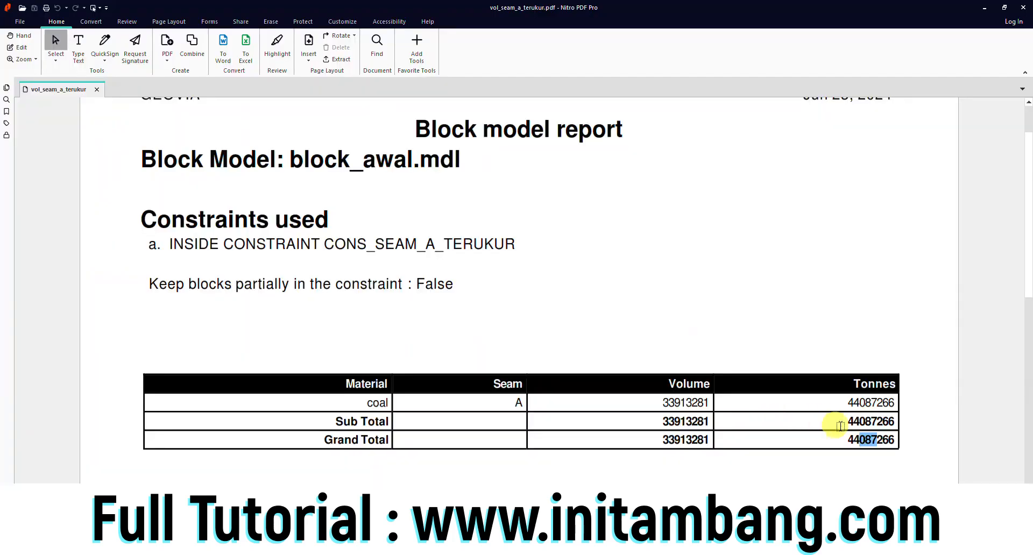
left_click_drag(877, 439, 855, 438)
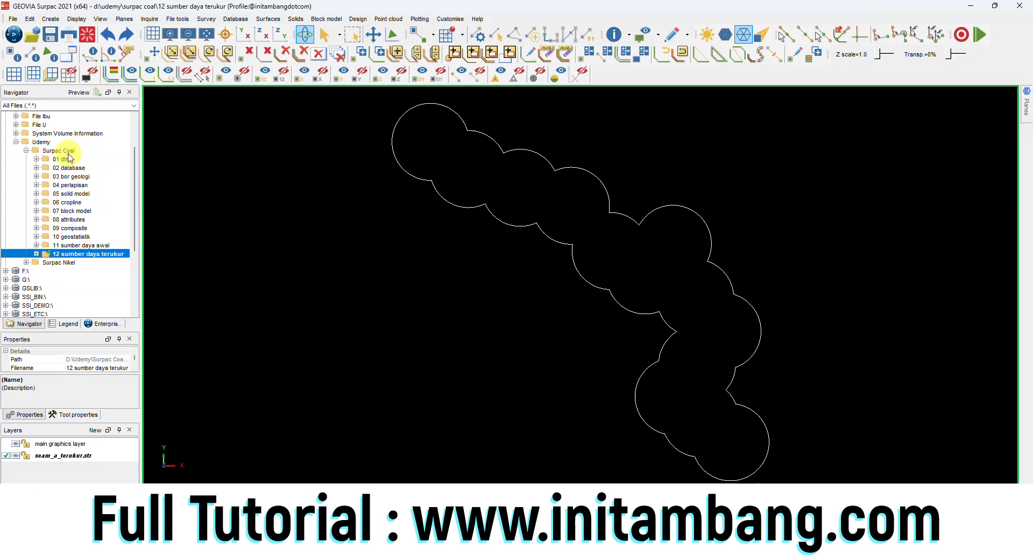
Create a folder named 13 sumber daya tertunjuk in Surpac Coal and set it as the work directory.
left_click(67, 153)
right_click(69, 152)
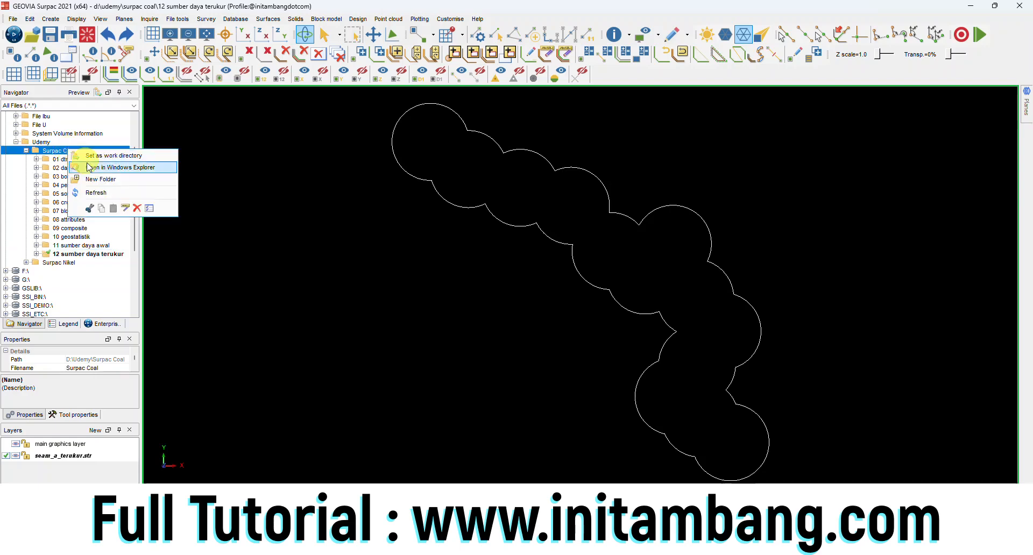
left_click(97, 181)
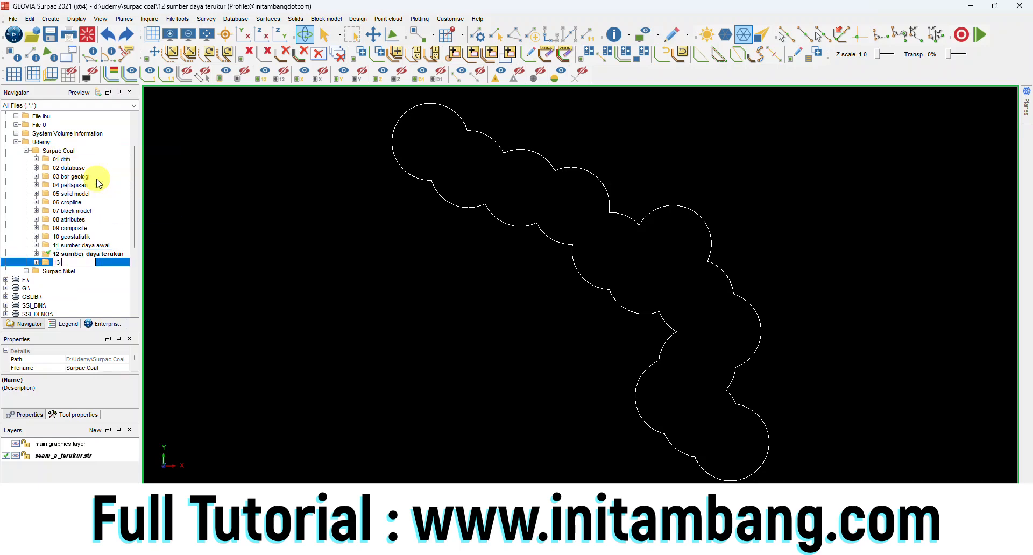
type("13 sumber daya tertunjuk")
key("Return")
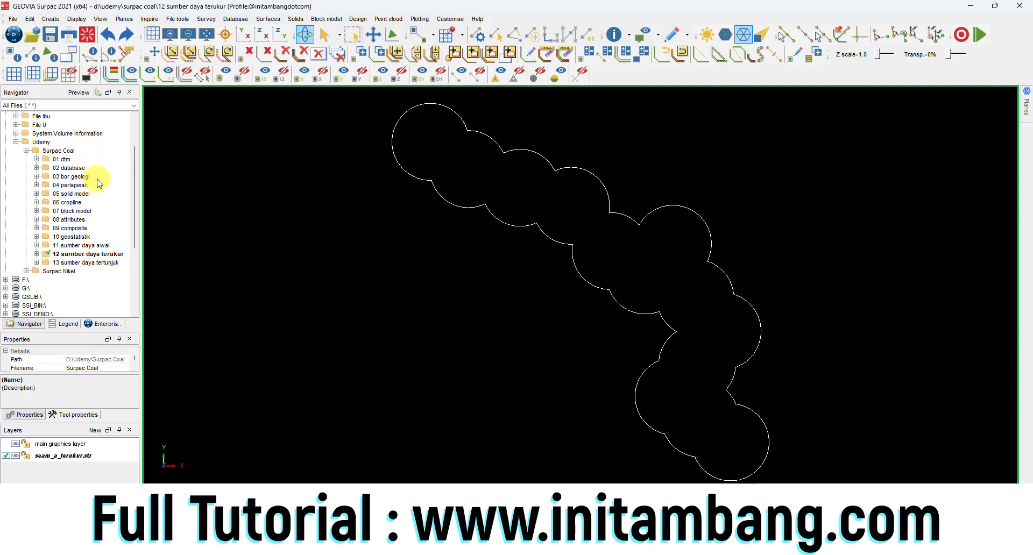
right_click(95, 262)
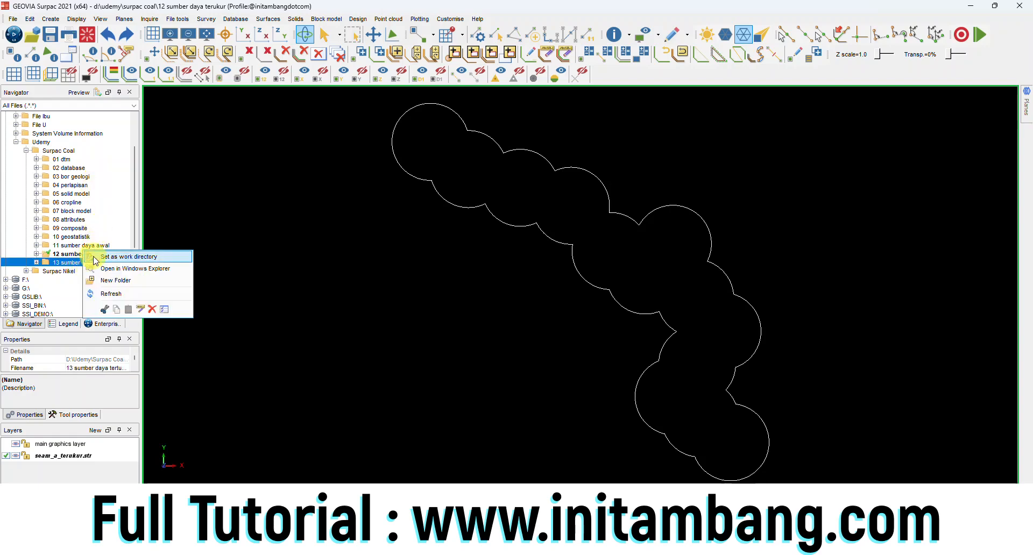
left_click(97, 258)
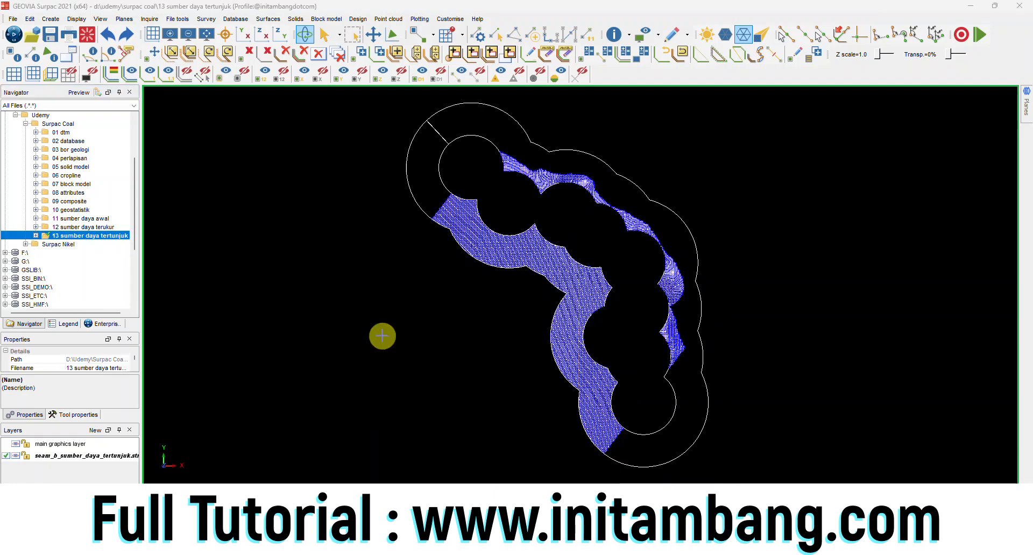
Create a folder named 14 sumber daya terkira in Surpac Coal and set it as the work directory.
right_click(63, 123)
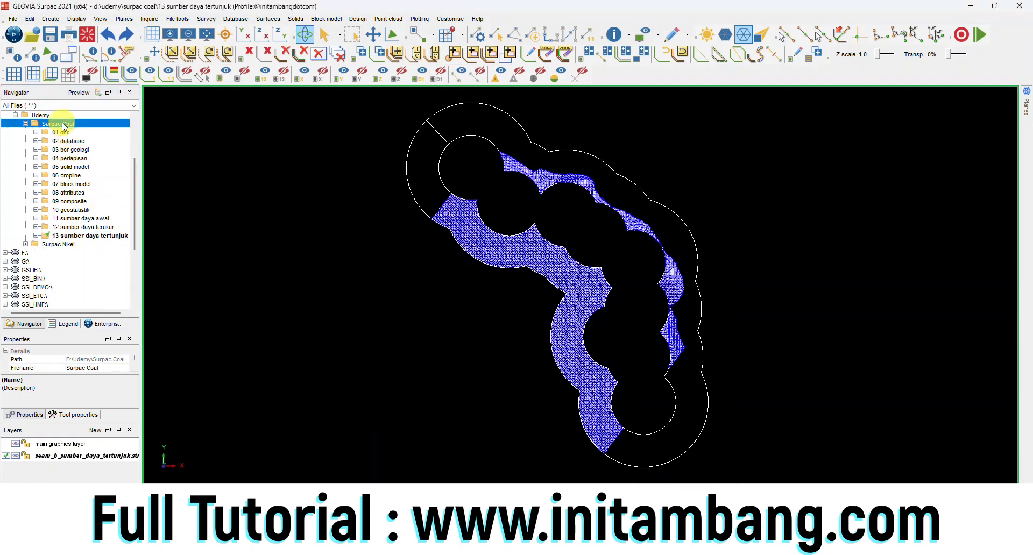
left_click(85, 152)
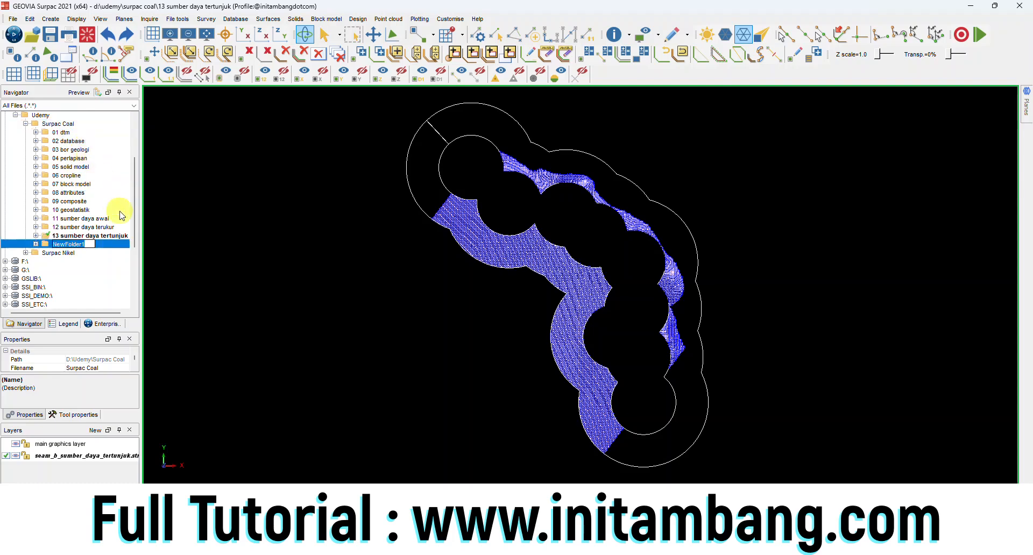
type("14 sumber daya terkir")
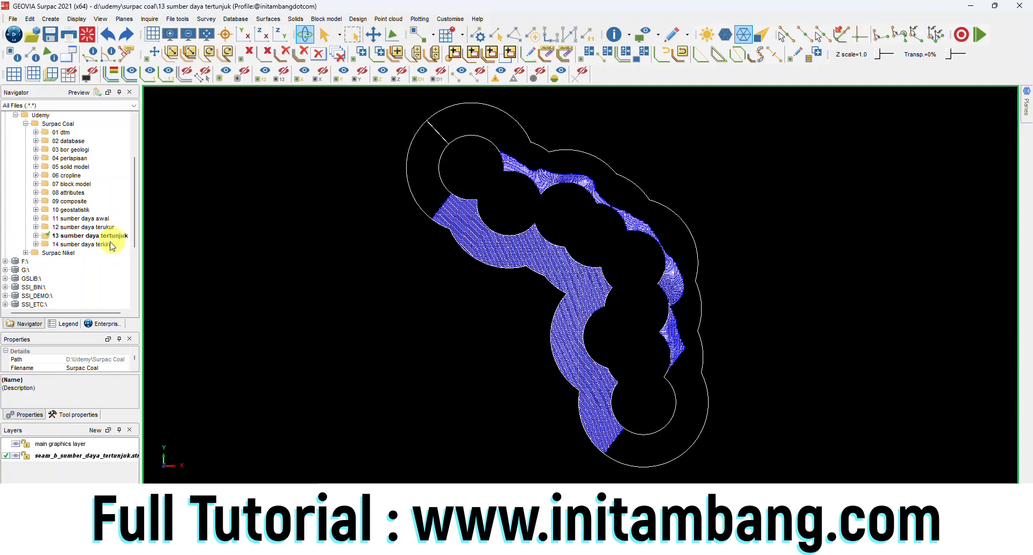
key("Return")
right_click(106, 246)
left_click(129, 251)
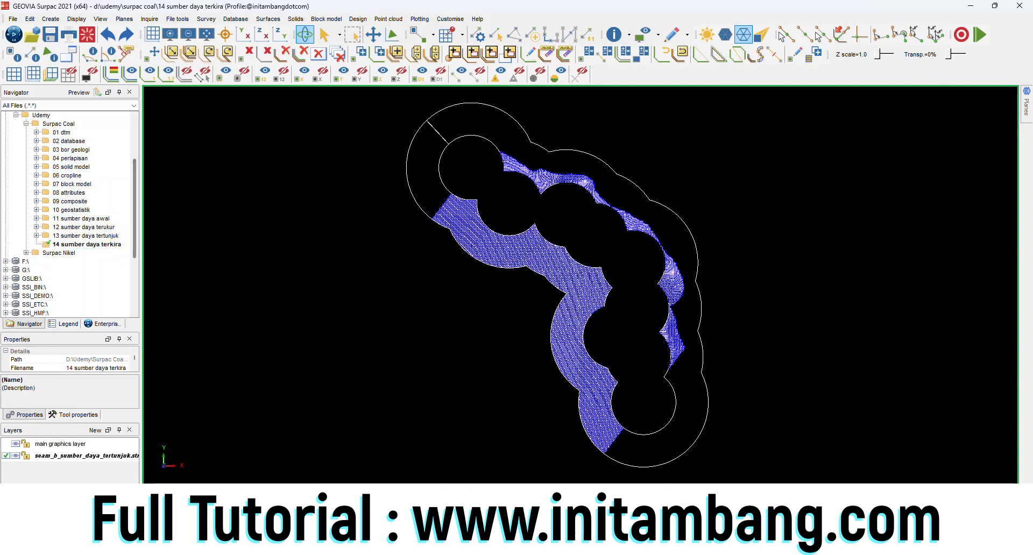
right_click(345, 505)
left_click(383, 494)
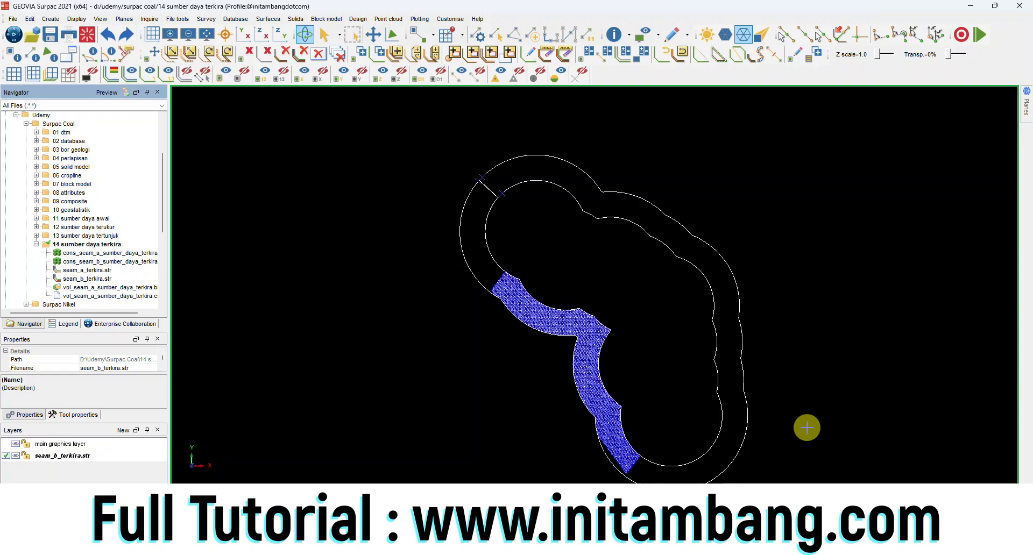
left_click(577, 80)
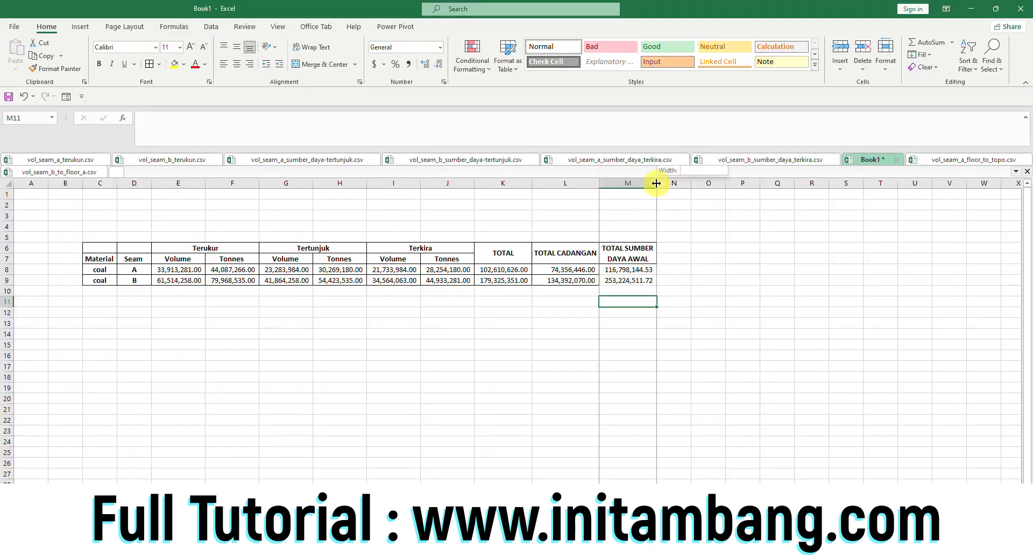
In the Excel resource table, widen the TOTAL SUMBER DAYA AWAL column and select its values for seams A and B.
double_click(657, 180)
left_click_drag(698, 183, 669, 183)
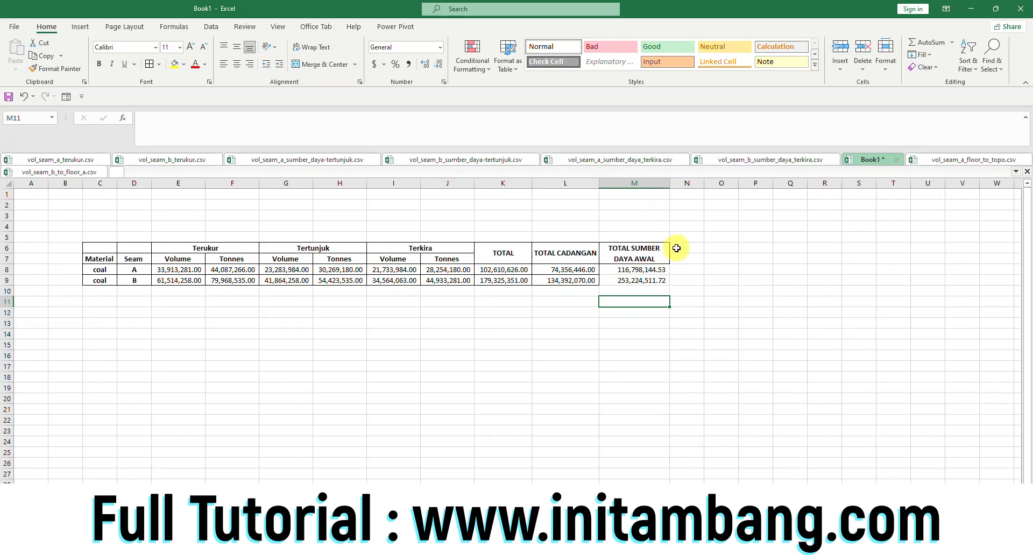
left_click_drag(629, 269, 627, 280)
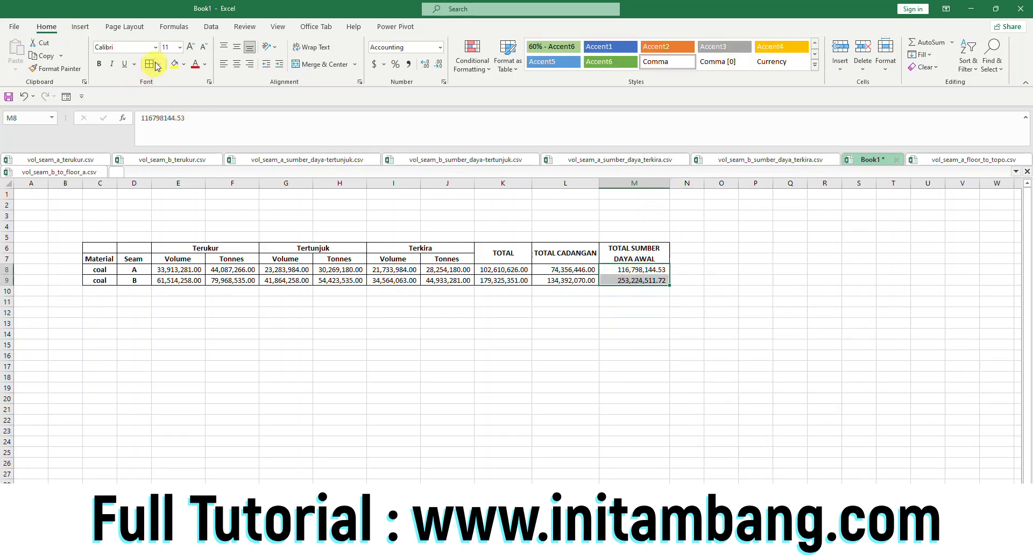
left_click(654, 313)
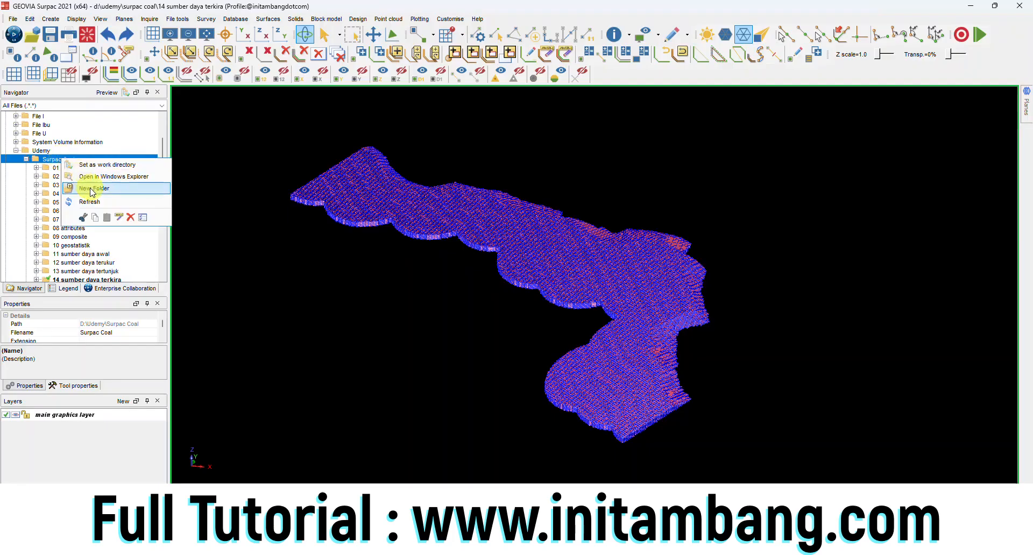
In Surpac, create a folder named 15 pit optimasi in Surpac Coal and set it as the work directory.
left_click(93, 192)
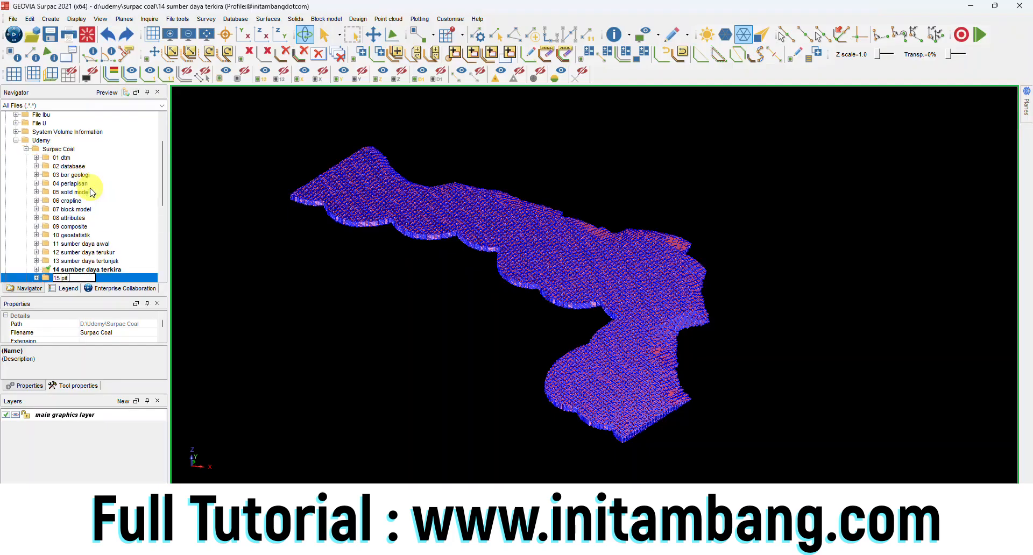
type("15 pit optimasi")
key("Return")
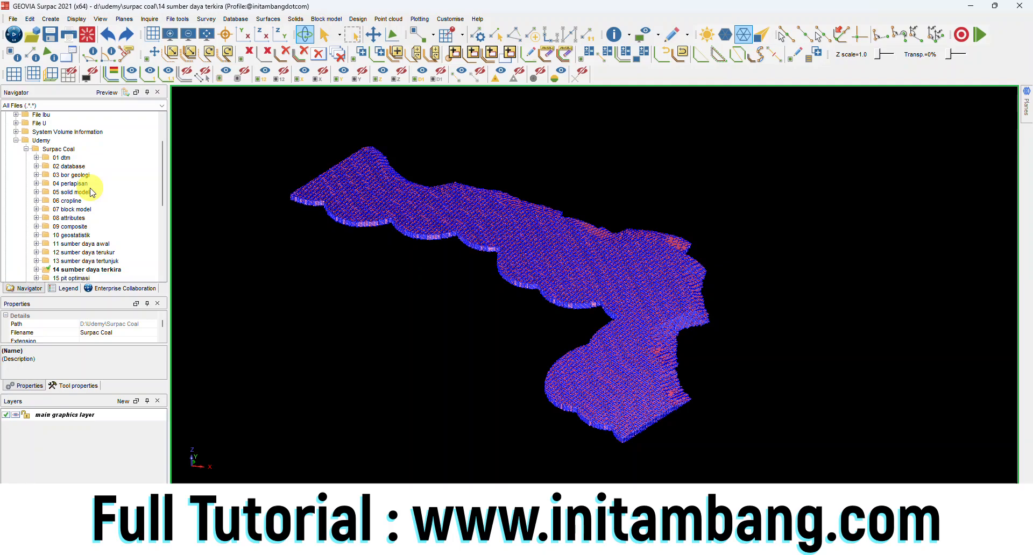
scroll(89, 194, "down", 1)
left_click(63, 253)
right_click(64, 253)
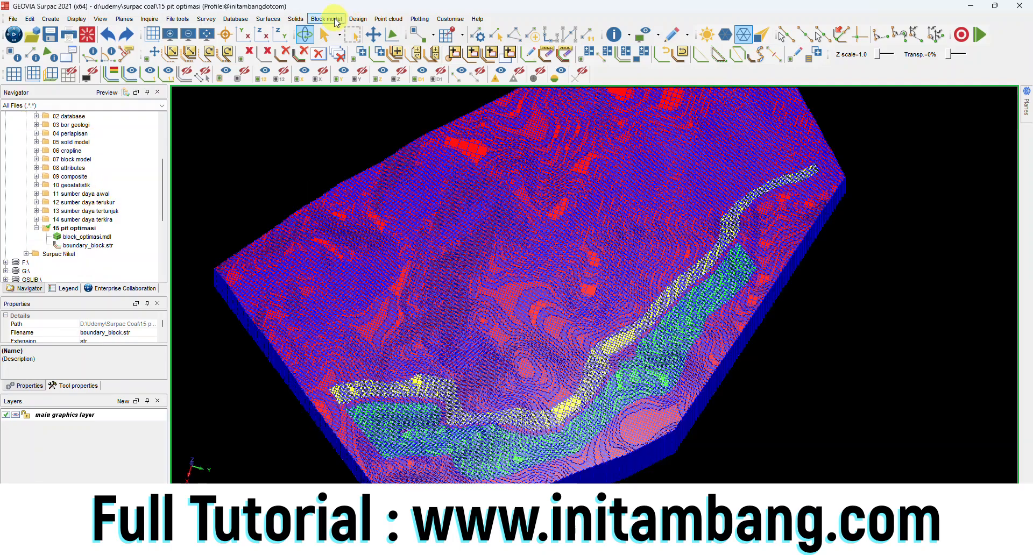
Export the block model to Whittle as pit_optimasi.mod with the parameter file pit_optimasi.par.
left_click(325, 19)
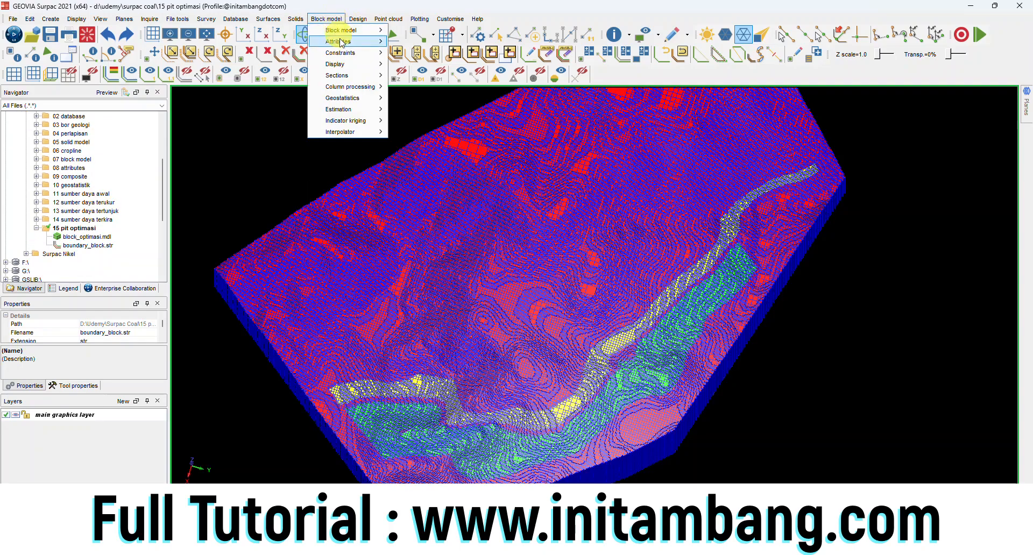
mouse_move(347, 69)
mouse_move(344, 30)
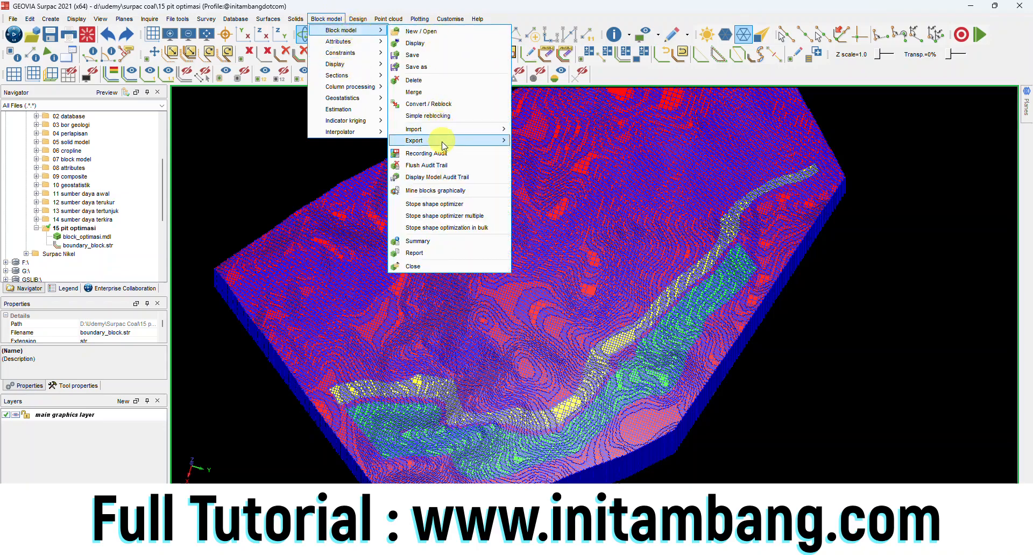
mouse_move(458, 142)
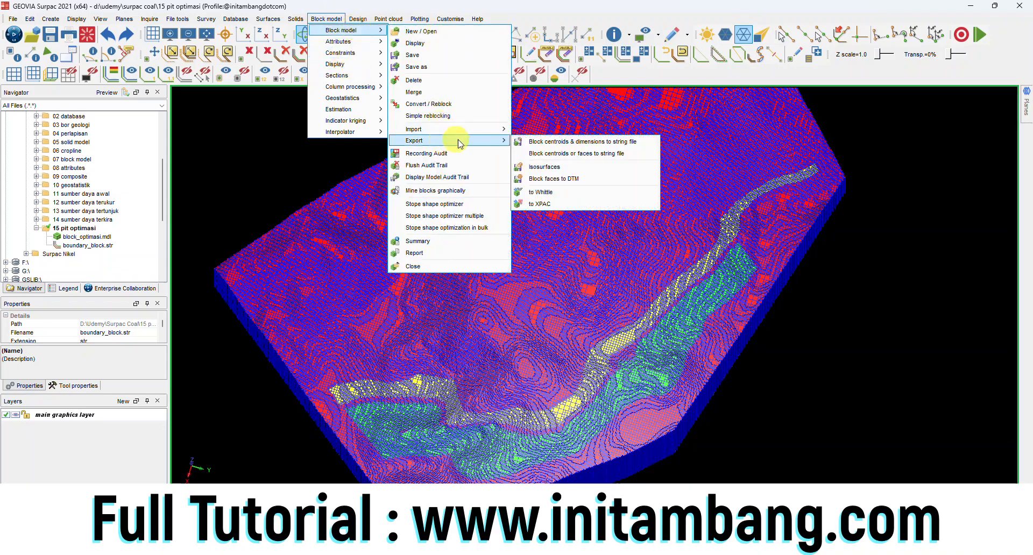
left_click(556, 197)
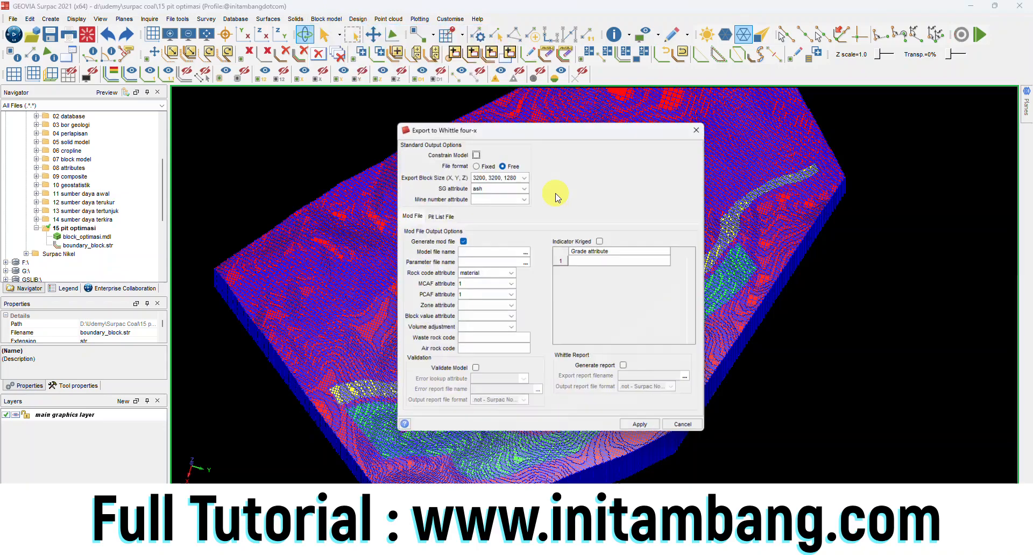
left_click(523, 175)
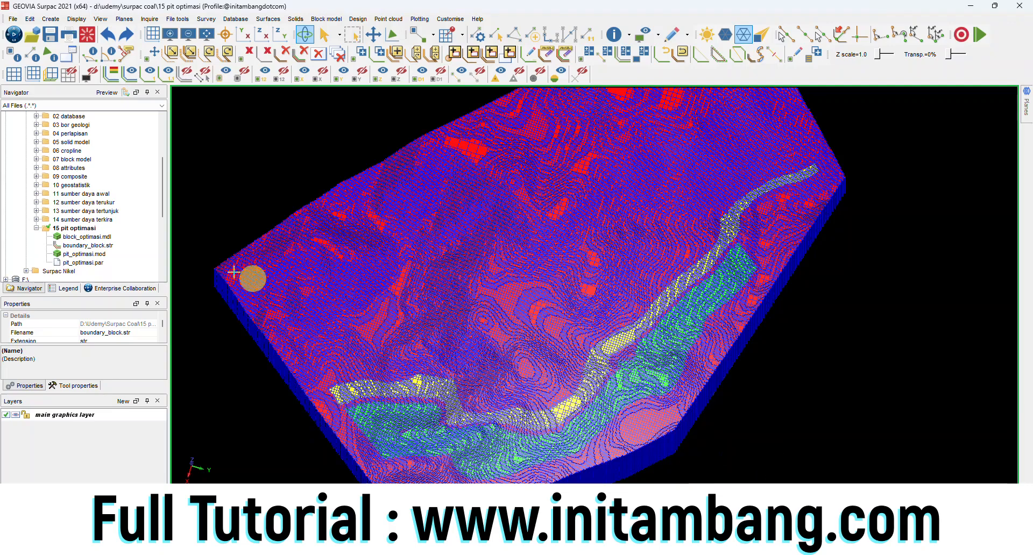
Check the exported pit_optimasi.mod and pit_optimasi.par files in the 15 pit optimasi folder.
left_click(103, 254)
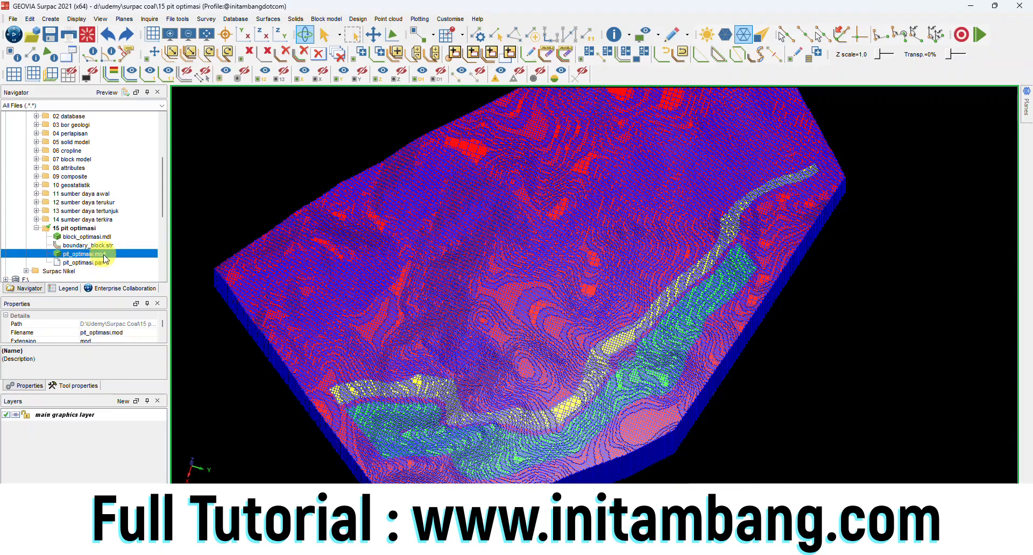
left_click(105, 260)
left_click(106, 254)
left_click(102, 262)
left_click(102, 256)
left_click(101, 263)
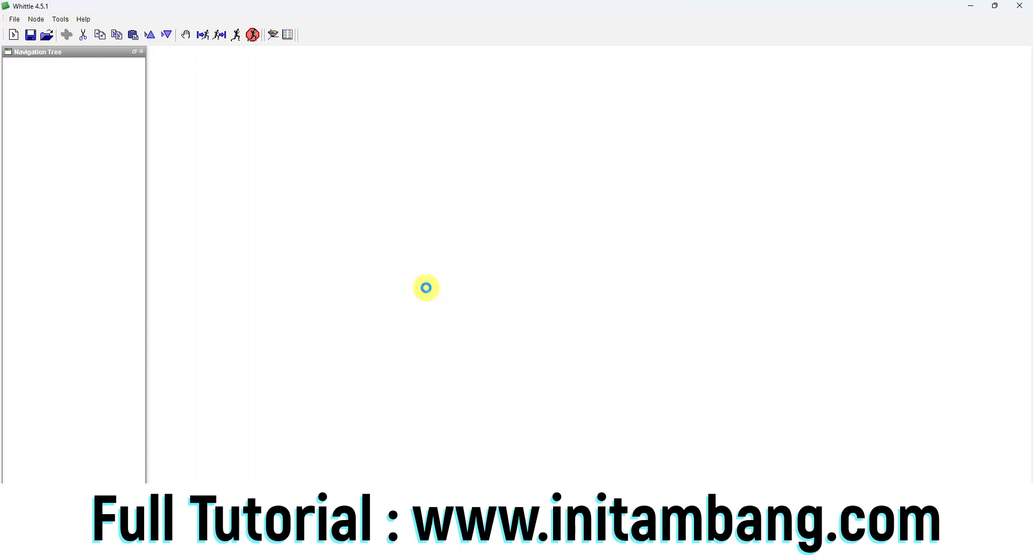
Create a new Whittle project and set its project directory to D:\Udemy\Surpac Coal\15 pit optimasi.
left_click(443, 235)
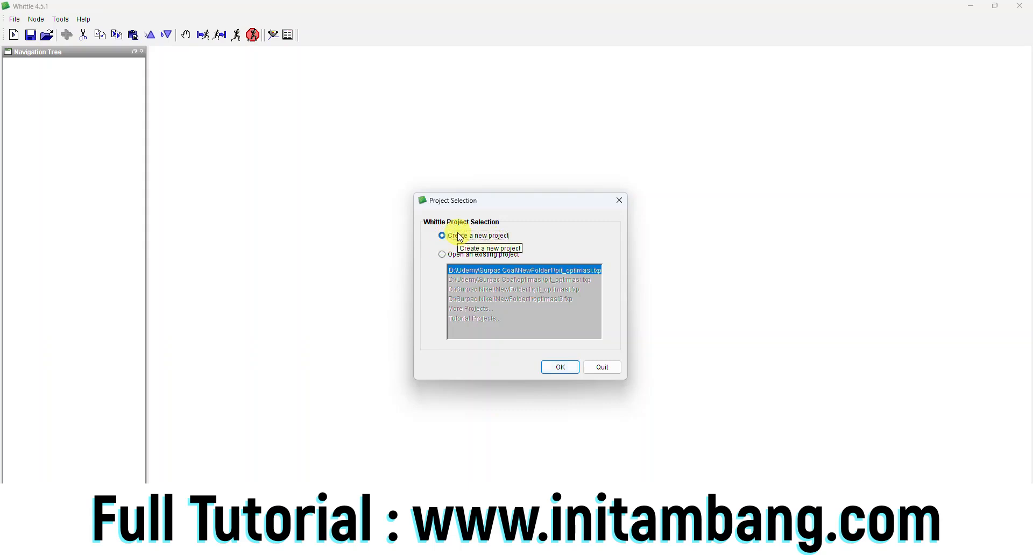
left_click(561, 367)
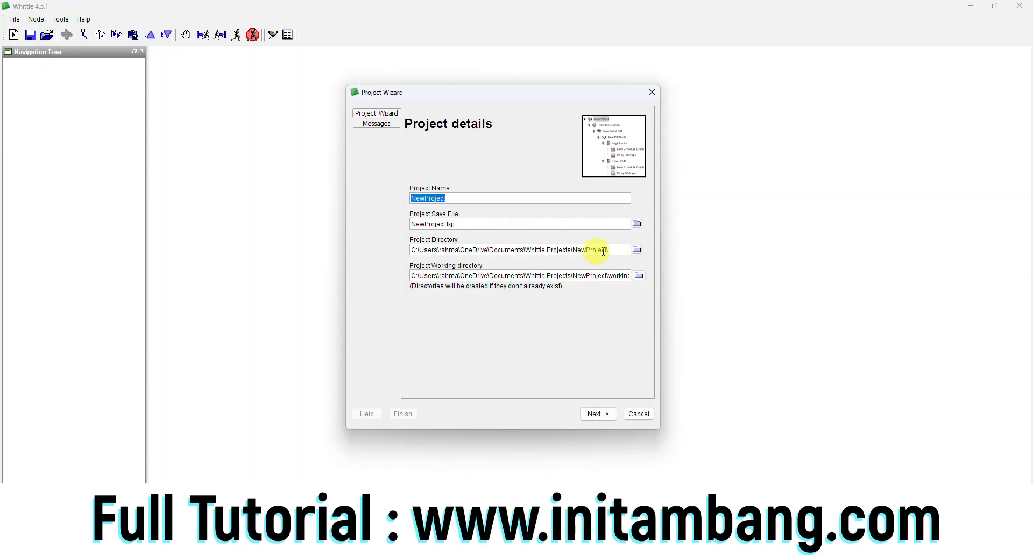
left_click(636, 251)
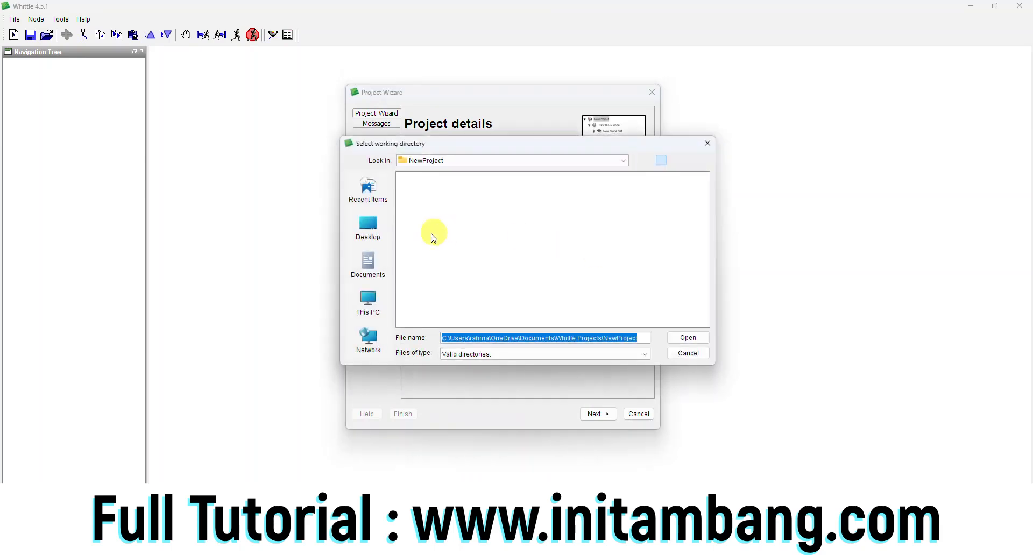
left_click(368, 301)
double_click(425, 185)
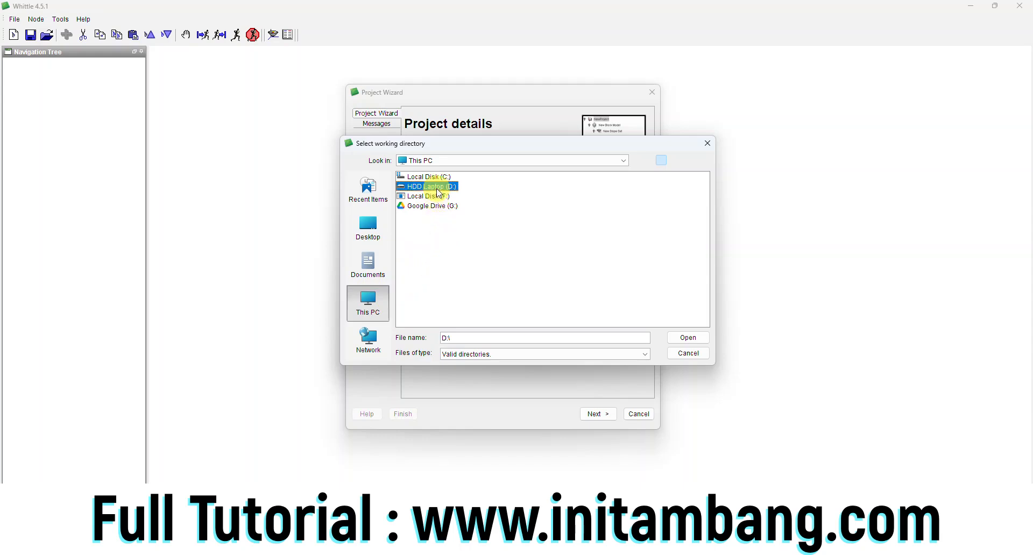
double_click(418, 225)
left_click(429, 181)
double_click(429, 180)
left_click(433, 313)
double_click(440, 314)
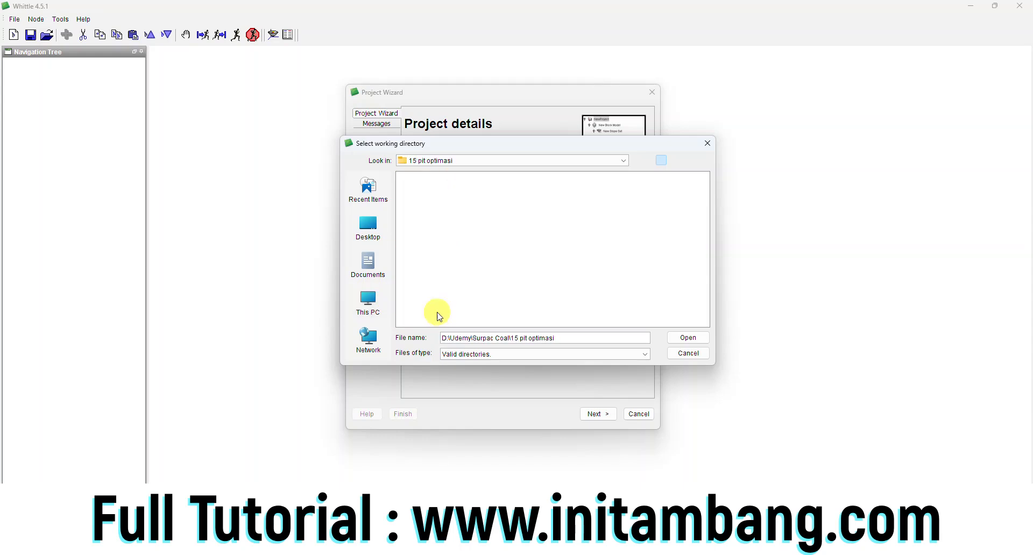
left_click(678, 338)
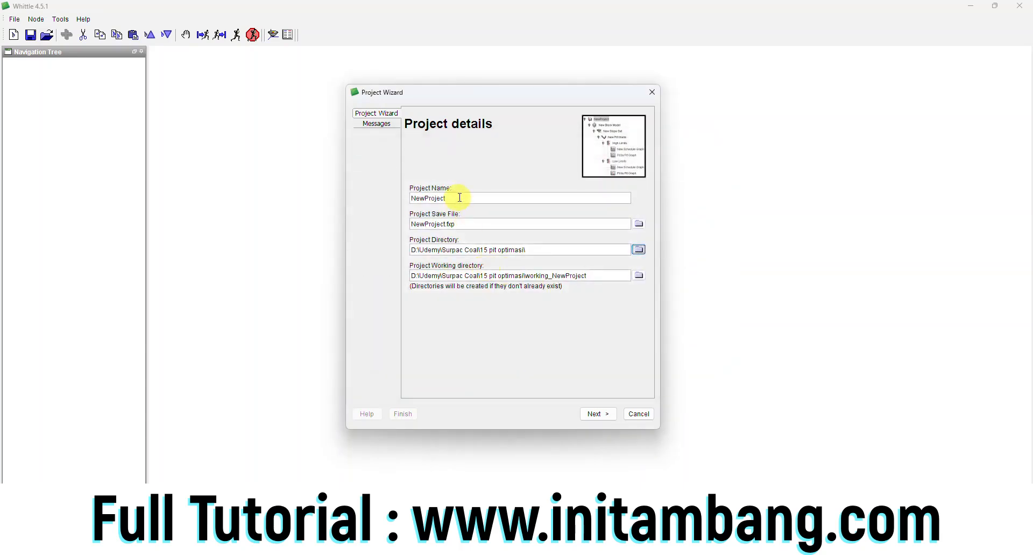
Name the project pit_optimasi and accept the project details.
type("pit_optimasi")
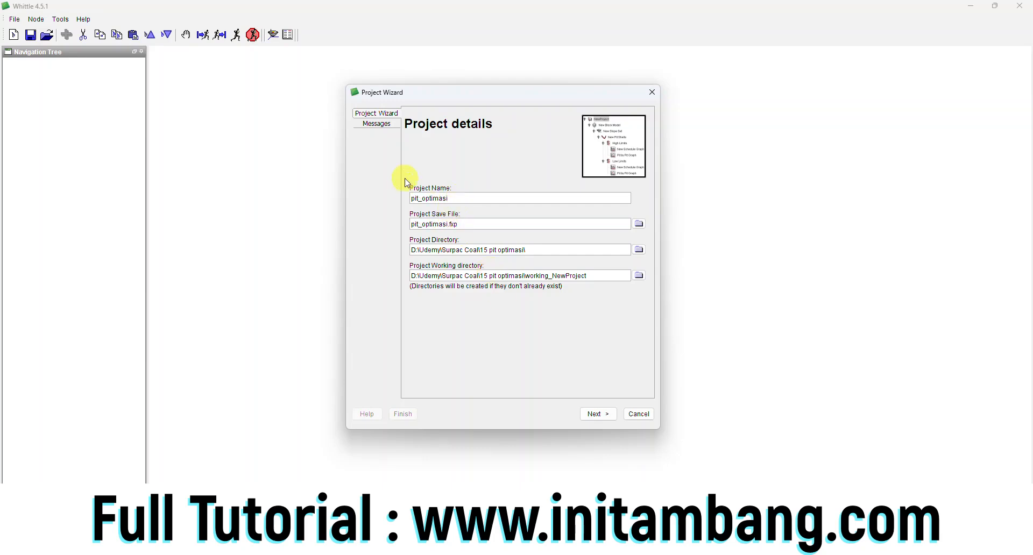
left_click(381, 125)
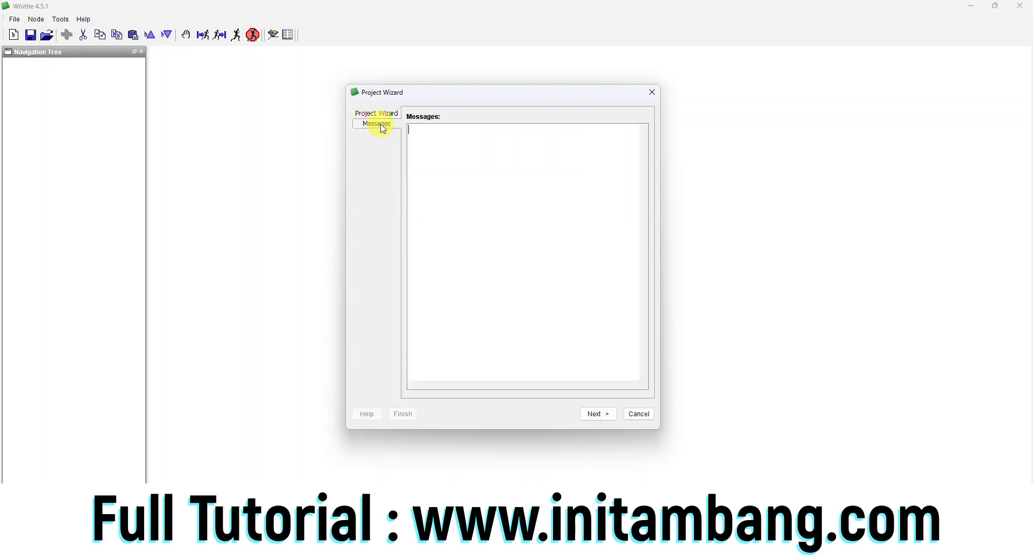
left_click(384, 114)
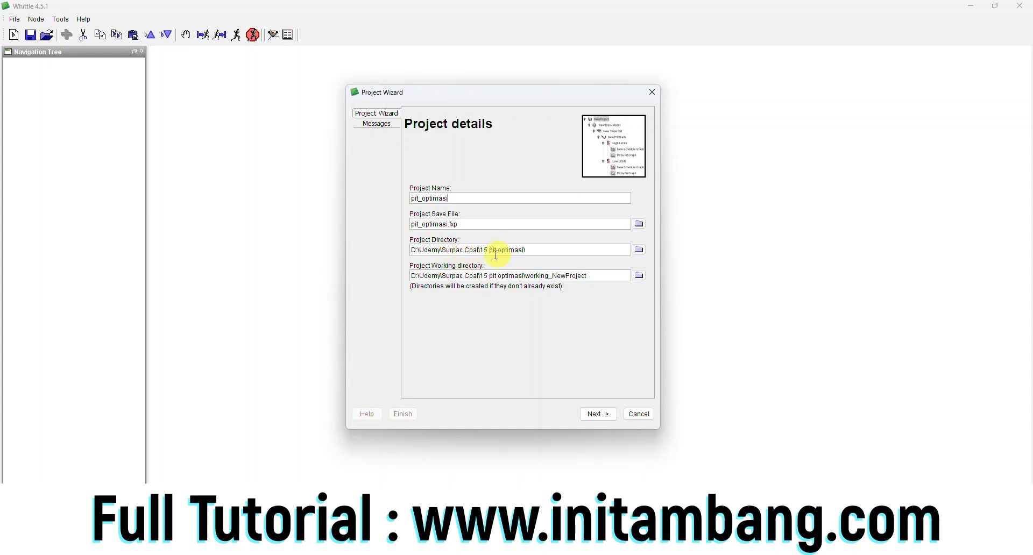
left_click(598, 414)
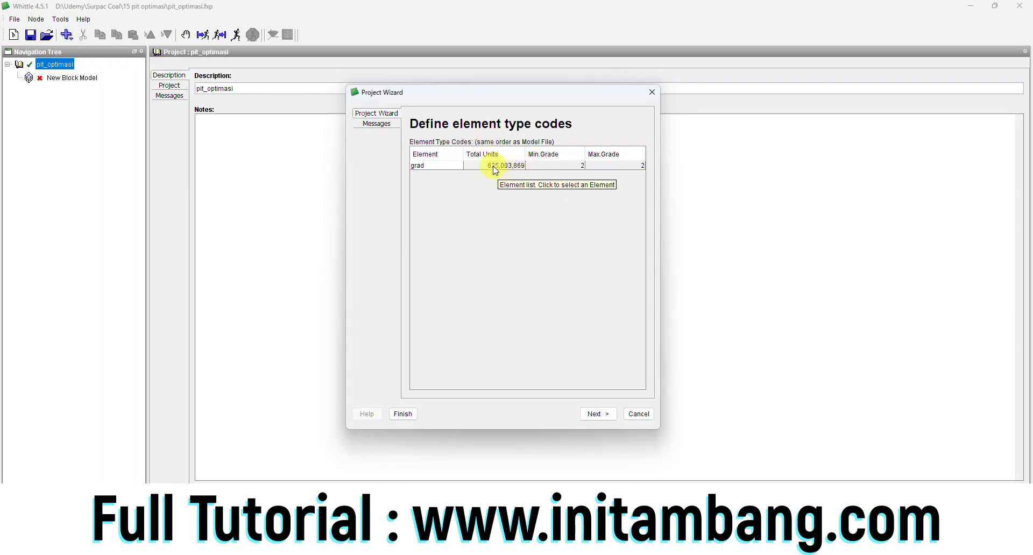
Accept the grad element and the imported block model dimensions, and finish the project wizard.
left_click(599, 414)
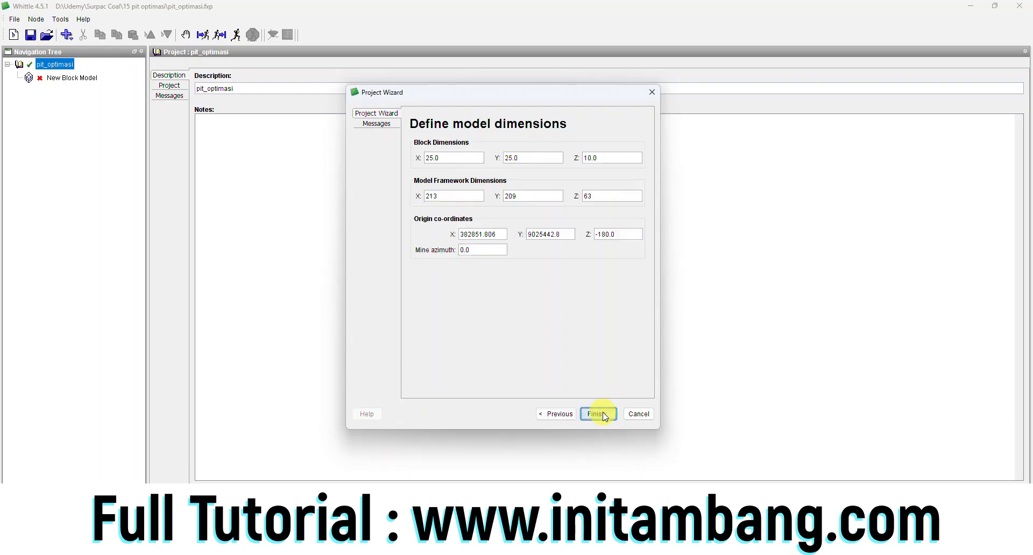
left_click(444, 161)
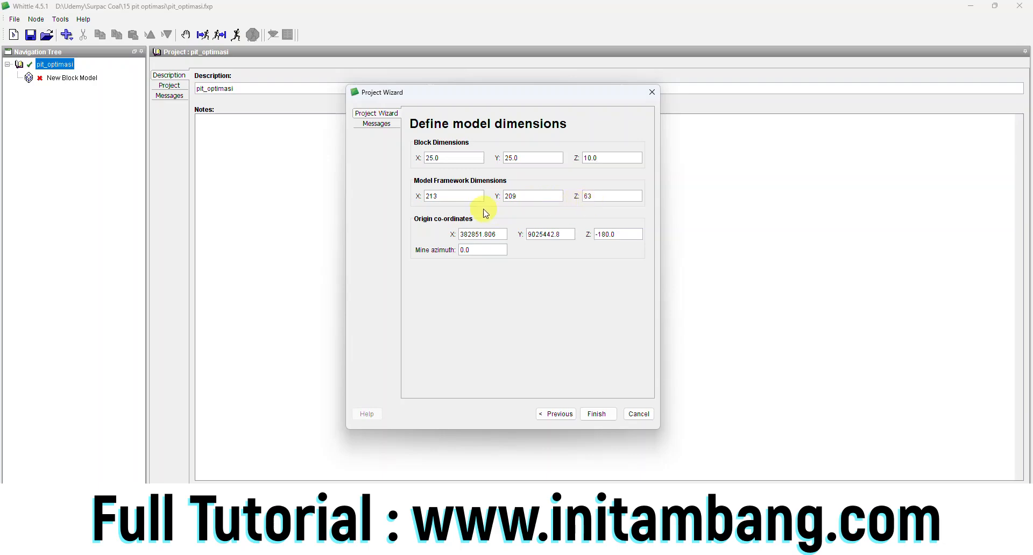
left_click(596, 413)
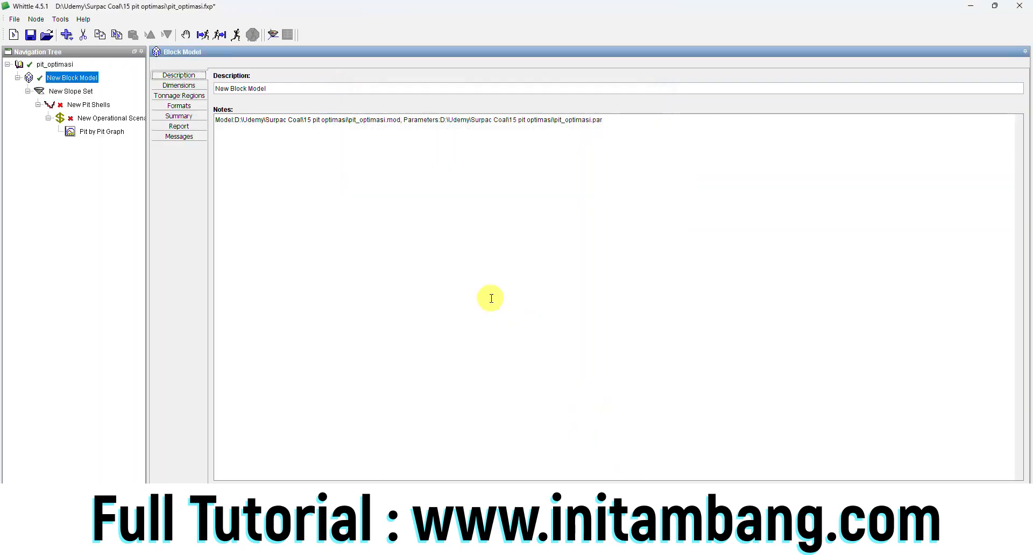
Review the description, directories and messages of the pit_optimasi project node.
left_click(63, 66)
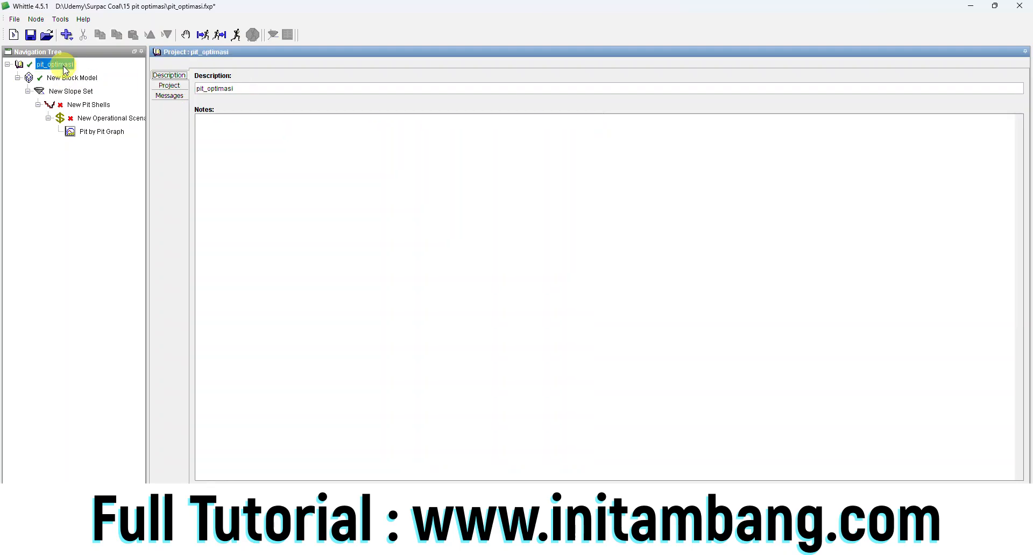
left_click(177, 87)
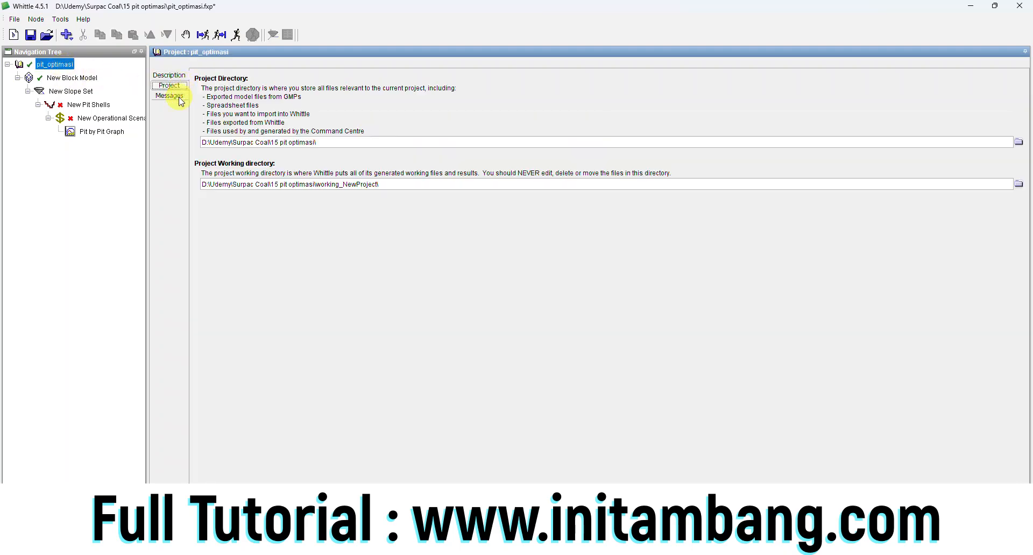
left_click(180, 98)
left_click(171, 76)
left_click(168, 85)
left_click(174, 78)
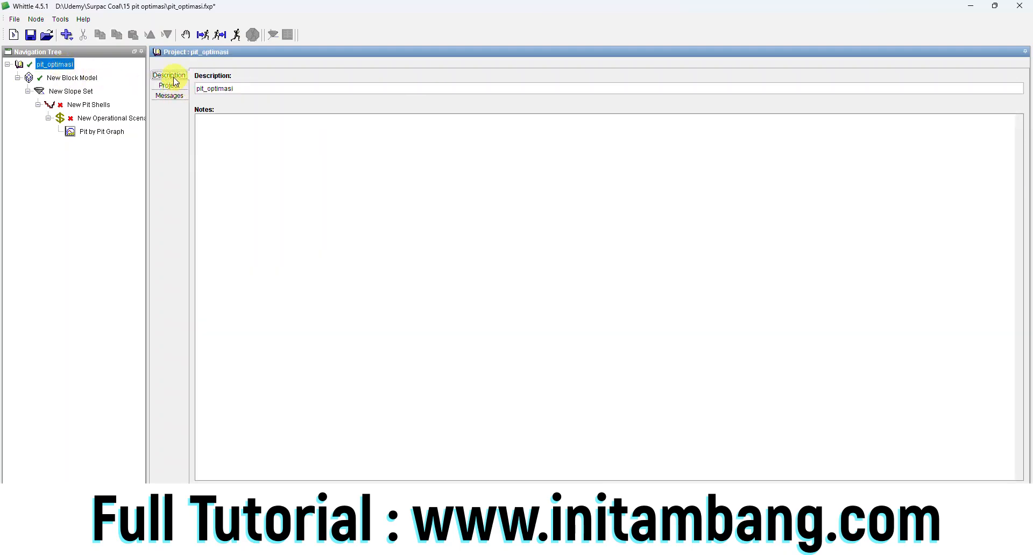
Rename the New Block Model node as Optimasi Block Model in its description.
left_click(70, 78)
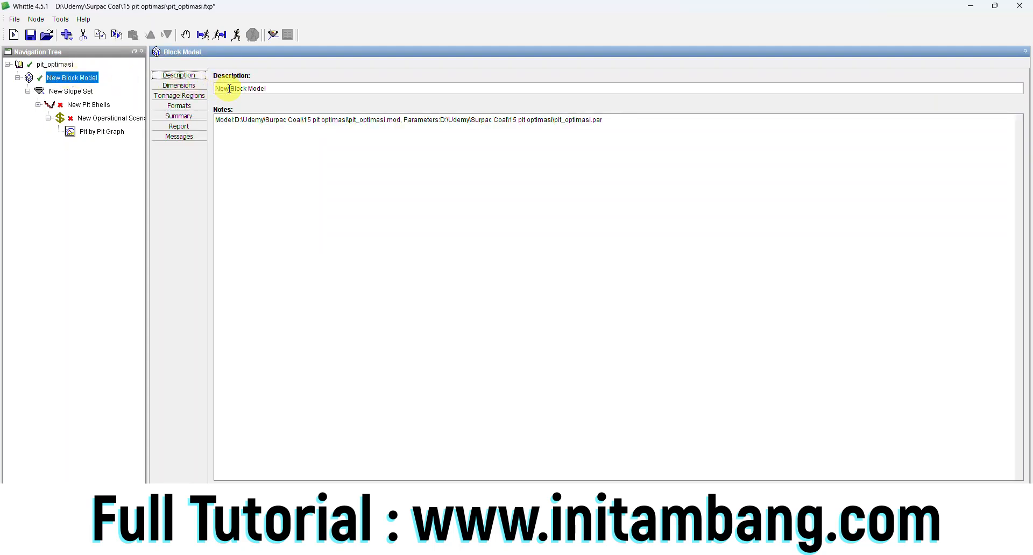
left_click_drag(230, 89, 204, 90)
type("pit")
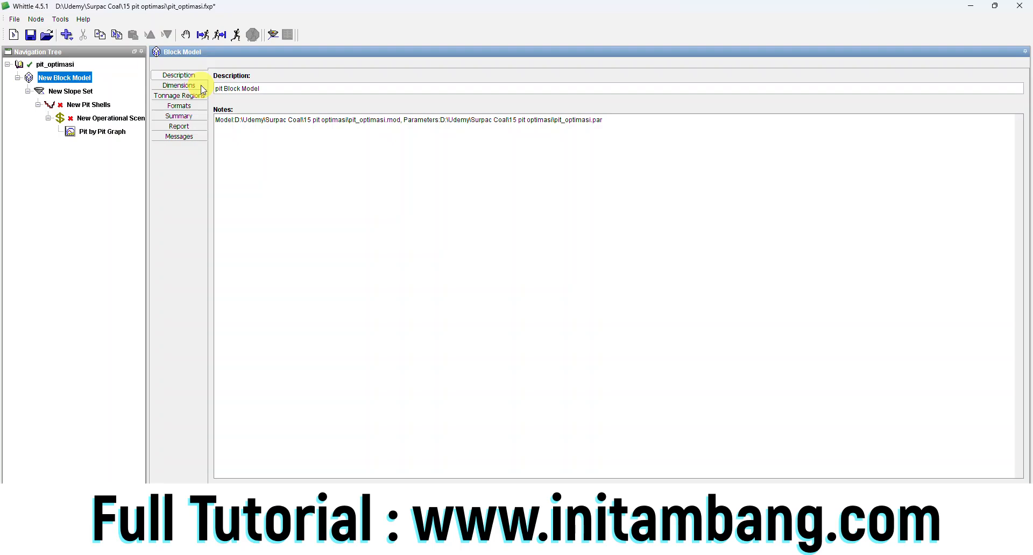
key("BackSpace")
key("BackSpace")
key("BackSpace")
type("optimasiO")
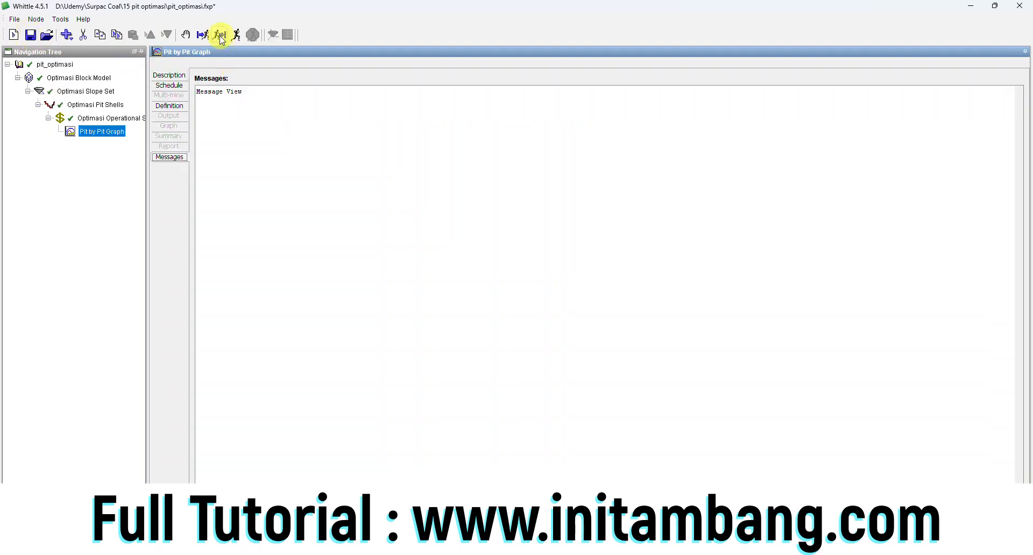
Run the Pit by Pit Graph node and review its output table of final pits.
left_click(219, 34)
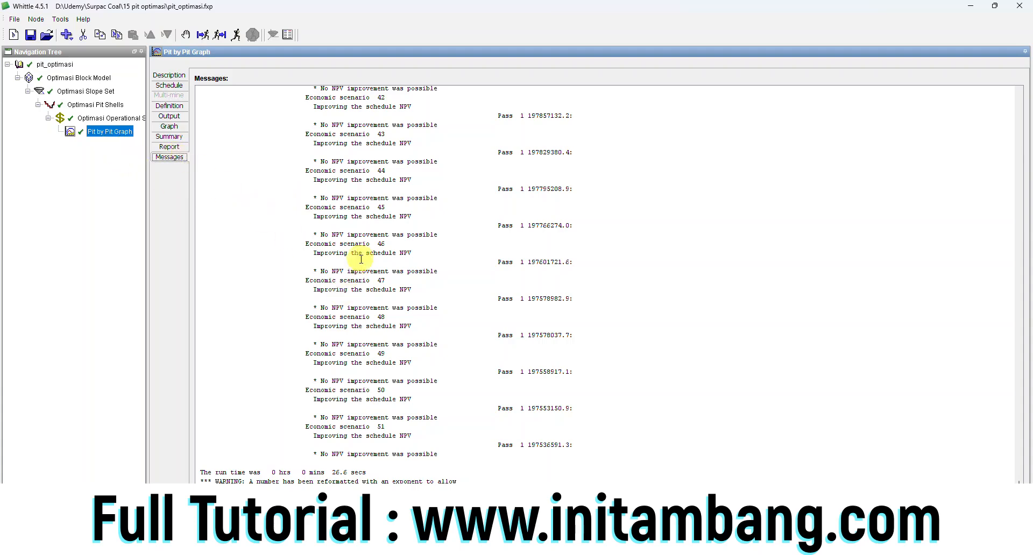
left_click(172, 116)
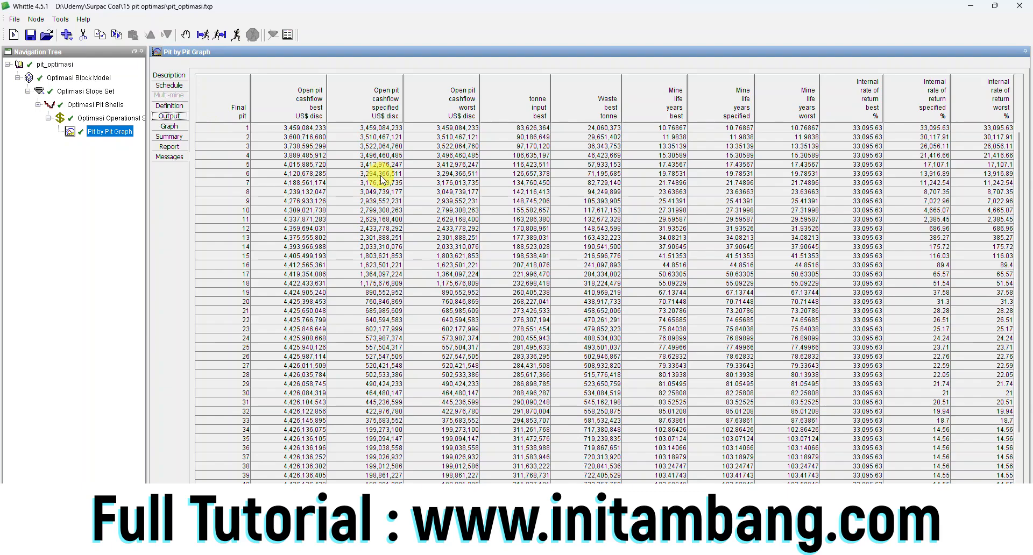
scroll(382, 179, "down", 3)
scroll(382, 180, "up", 3)
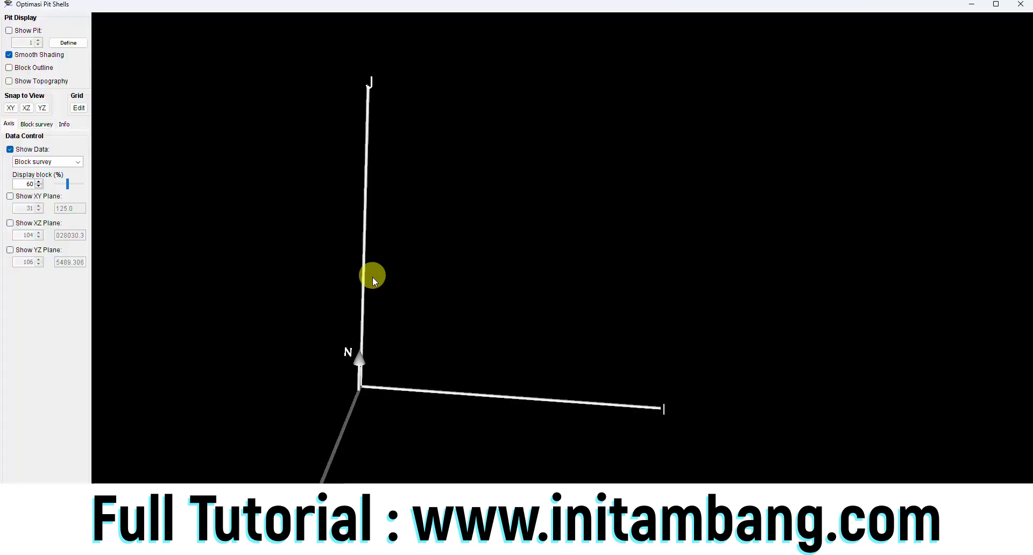
Try to display a pit in the 3D viewer of Optimasi Pit Shells and inspect it from other angles.
left_click_drag(373, 277, 374, 257)
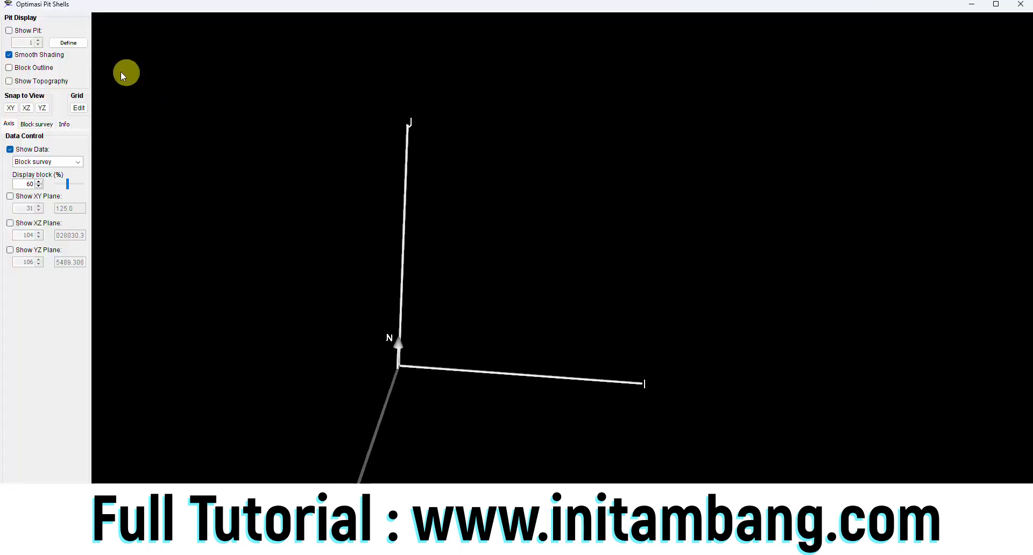
left_click(9, 31)
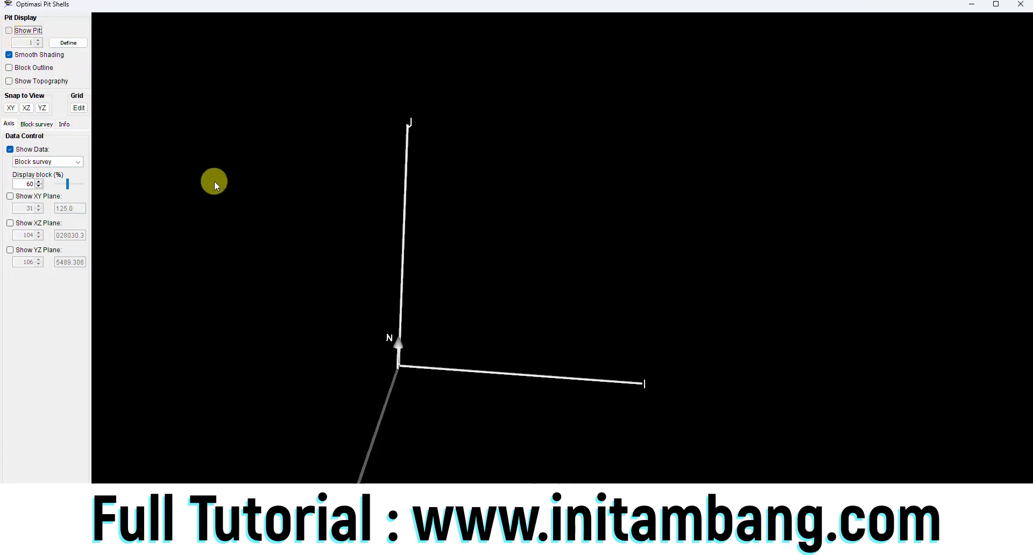
left_click_drag(554, 339, 490, 339)
left_click_drag(455, 290, 551, 359)
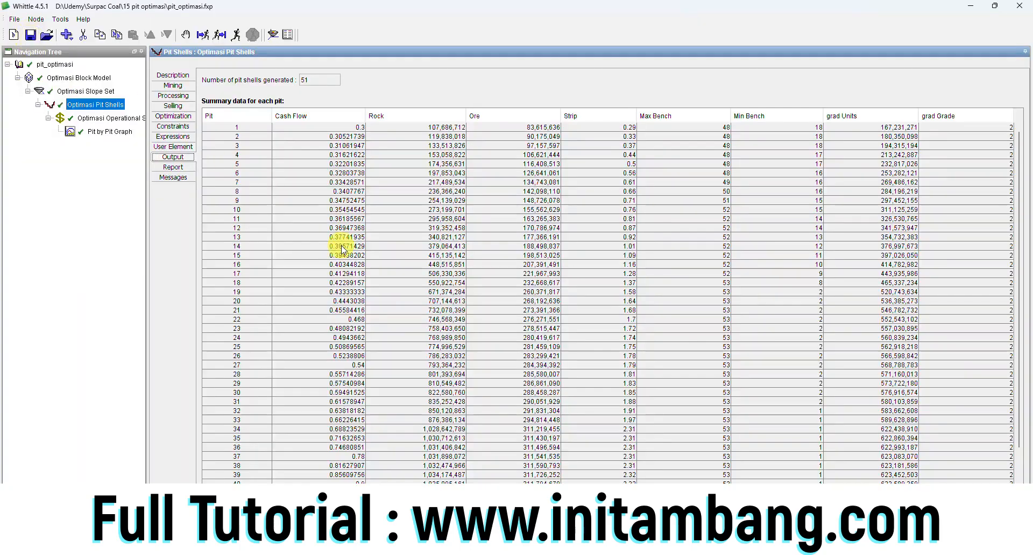
Compare the pit shells' summary data with the Pit by Pit Graph output, checking the row of pit 41.
scroll(350, 463, "down", 2)
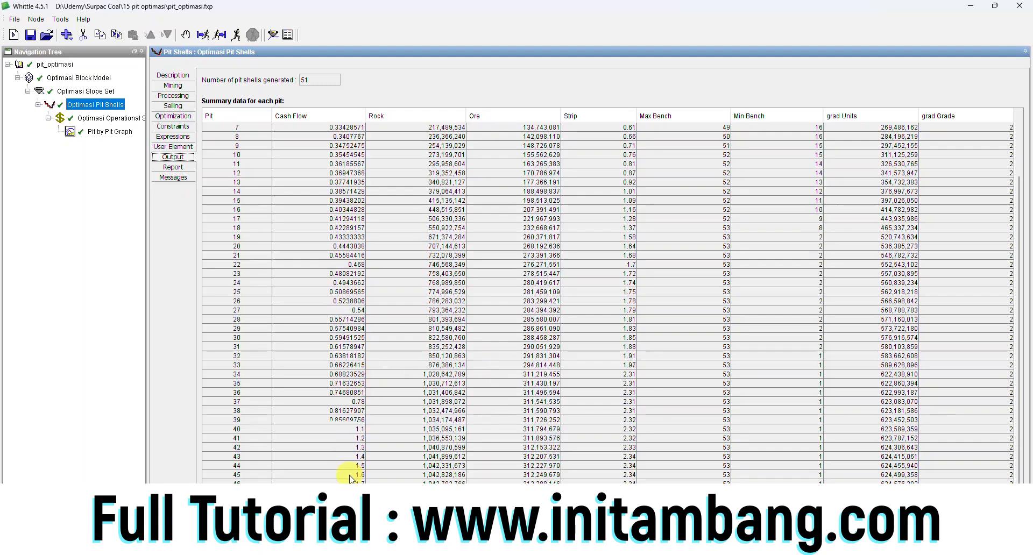
left_click(97, 132)
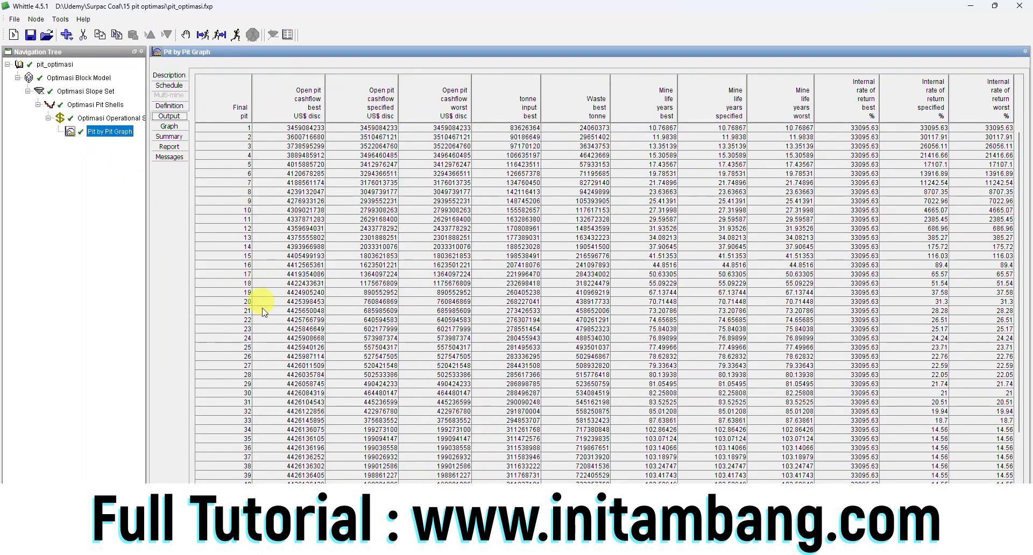
scroll(253, 322, "down", 3)
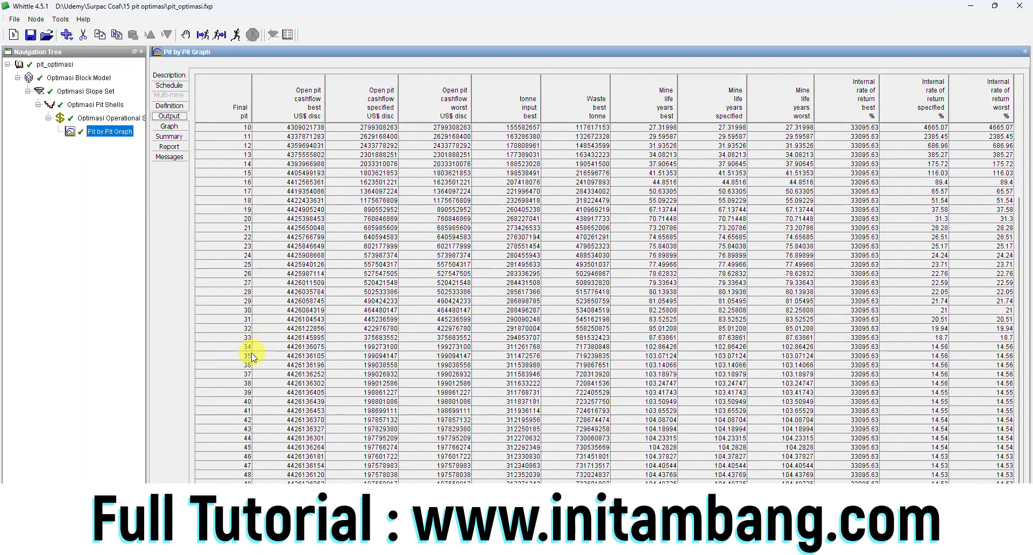
left_click(245, 412)
Export pit shell 41 of Optimasi Pit Shells as a block-outline DXF named pit_optimasi_41.dxf in the 15 pit optimasi folder.
left_click(90, 105)
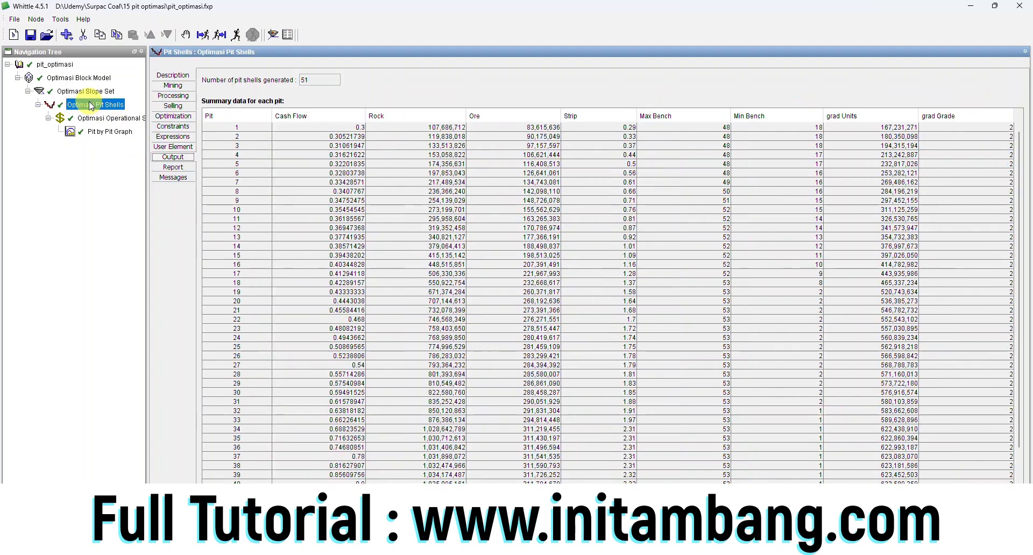
right_click(93, 105)
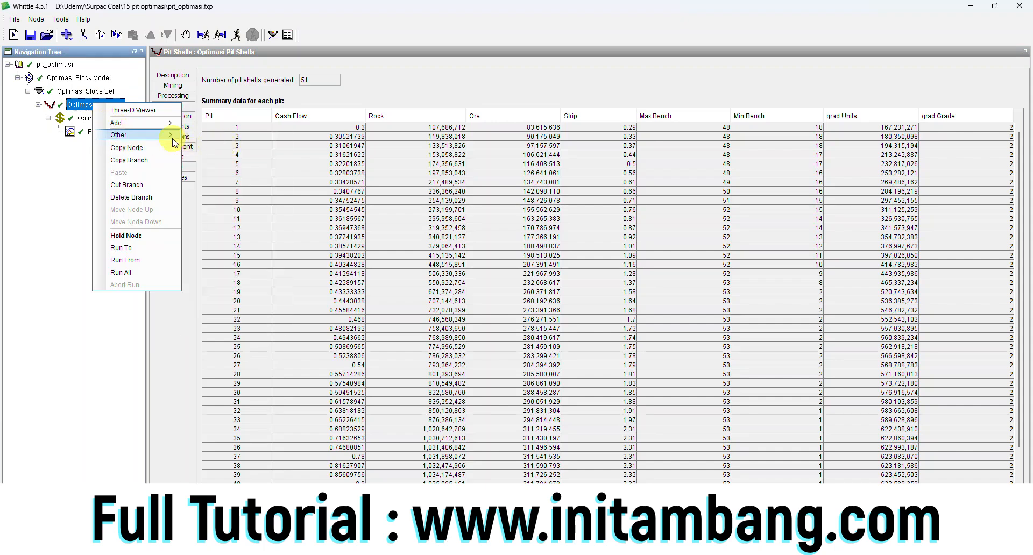
mouse_move(173, 135)
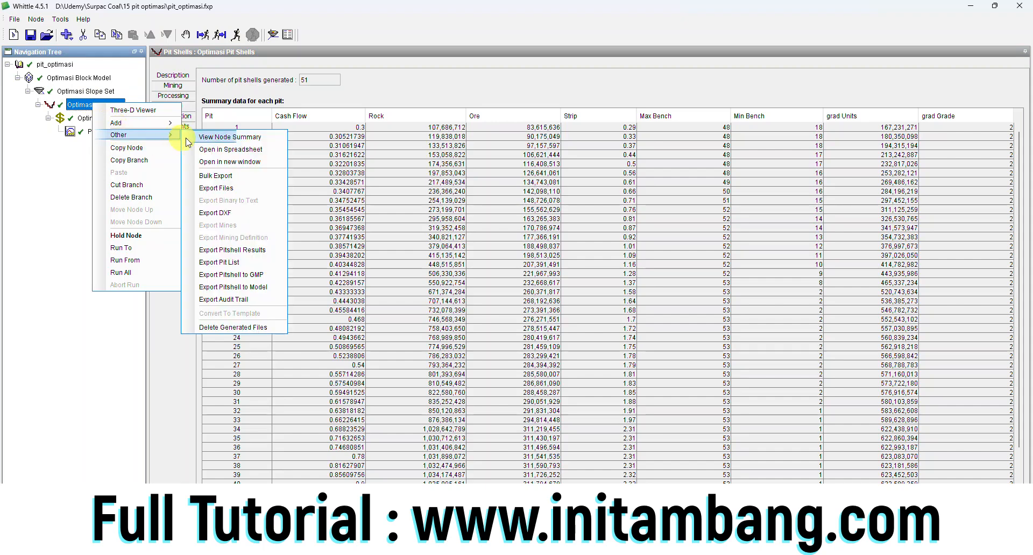
left_click(232, 214)
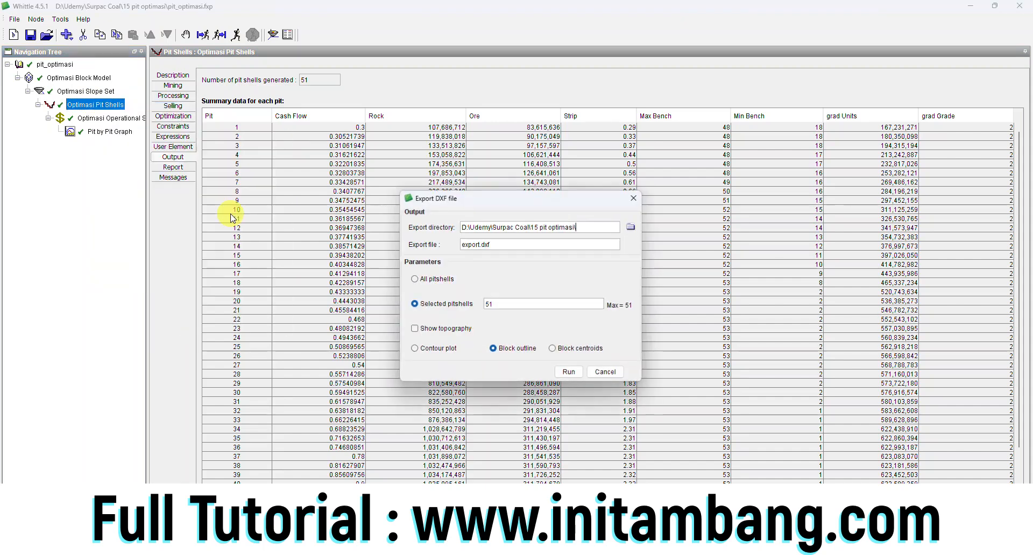
double_click(487, 304)
type("4")
double_click(480, 245)
type("pit_optimasi_41")
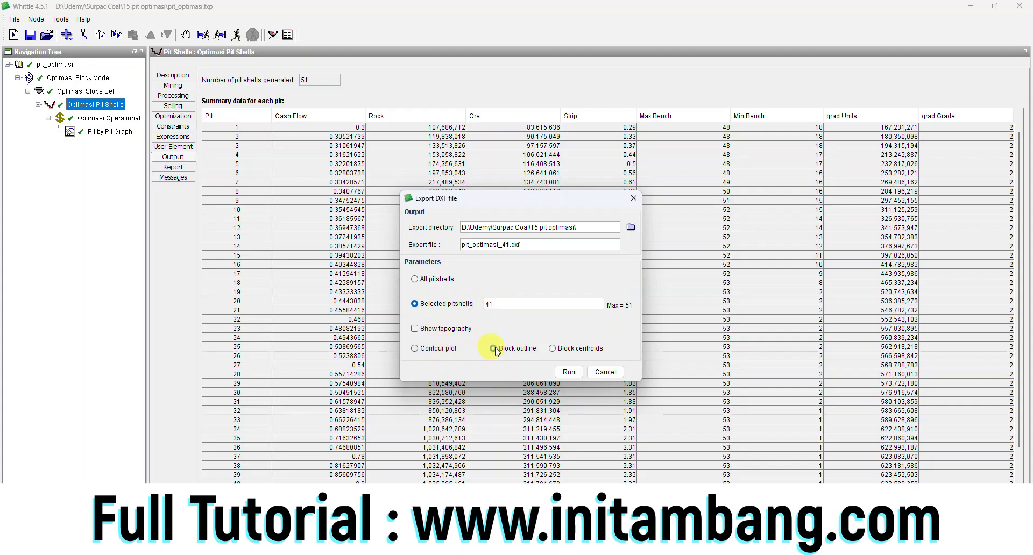
left_click(569, 372)
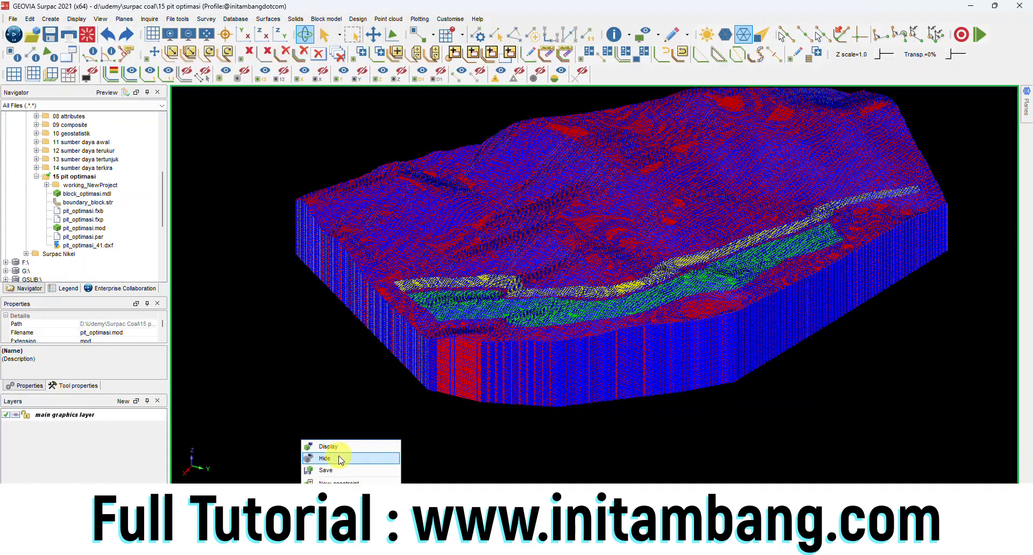
Hide the block model and open pit_optimasi_41.dxf from the 15 pit optimasi folder to inspect the pit shell in 3D.
left_click(342, 460)
left_click(91, 246)
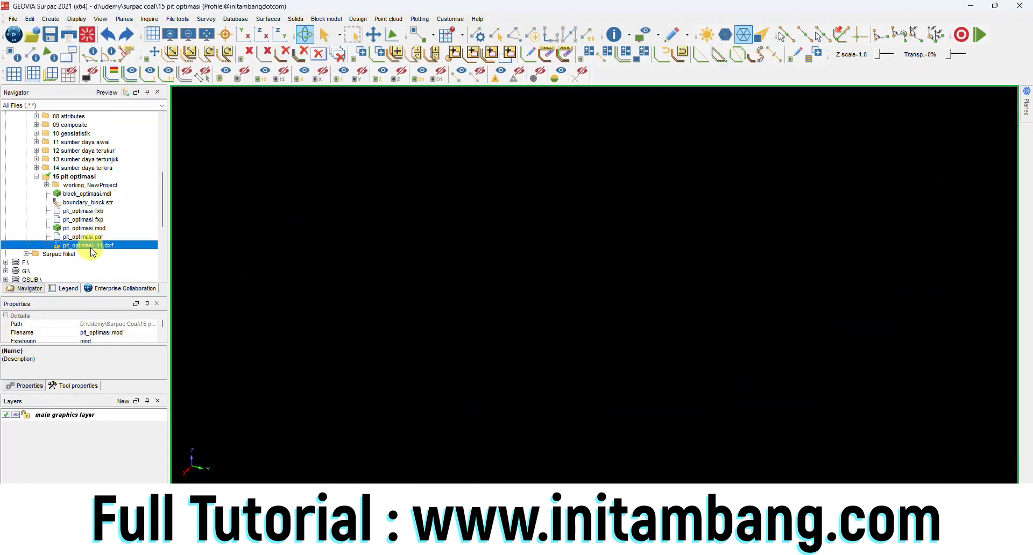
right_click(94, 250)
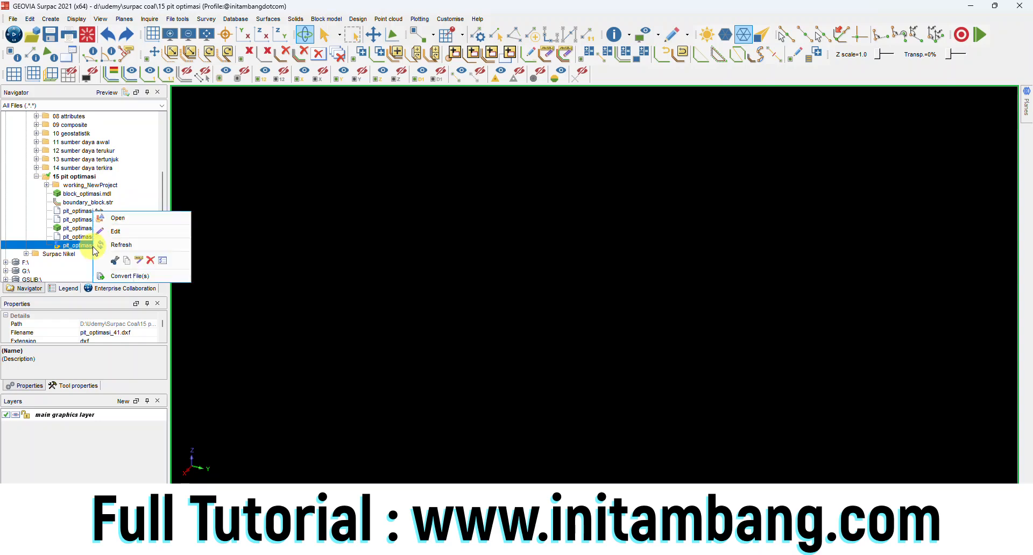
left_click(137, 212)
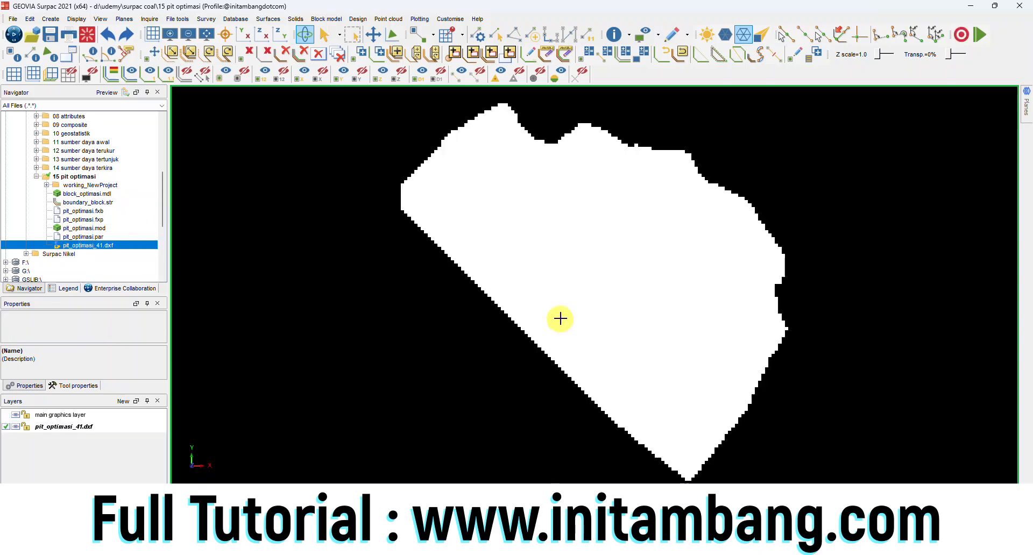
left_click_drag(618, 341, 618, 295)
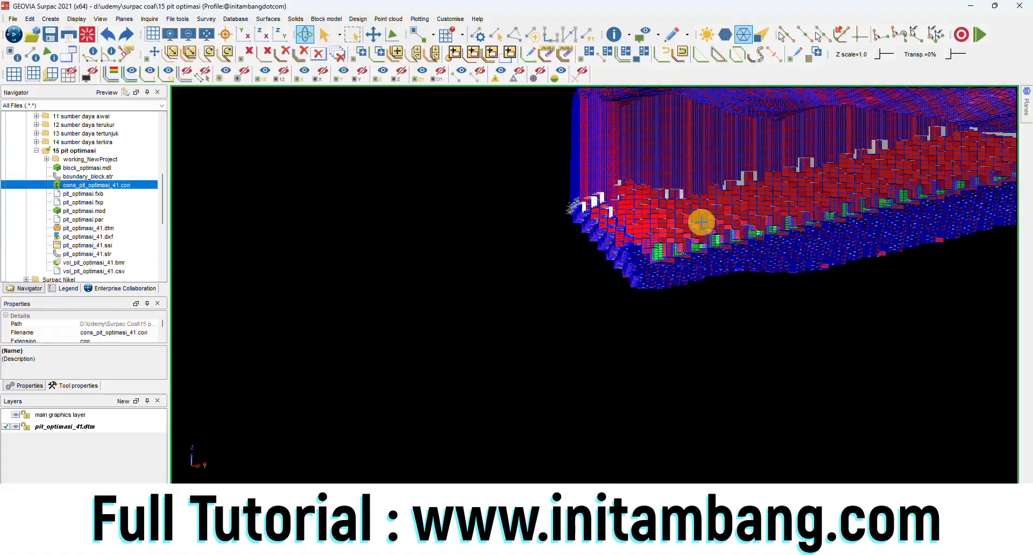
left_click_drag(701, 221, 633, 311)
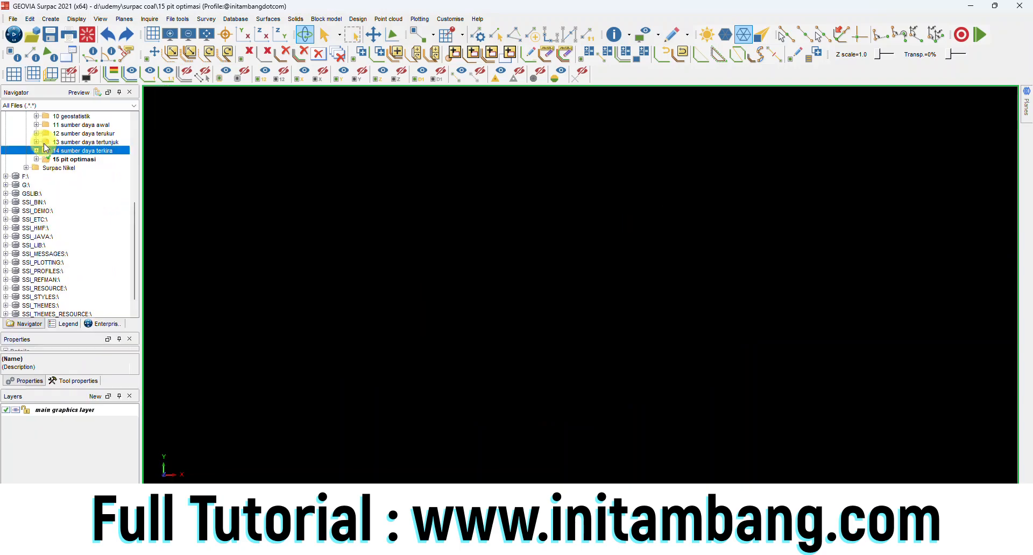
Create a folder named 16 pit design inside Surpac Coal and set it as the work directory.
scroll(47, 148, "up", 4)
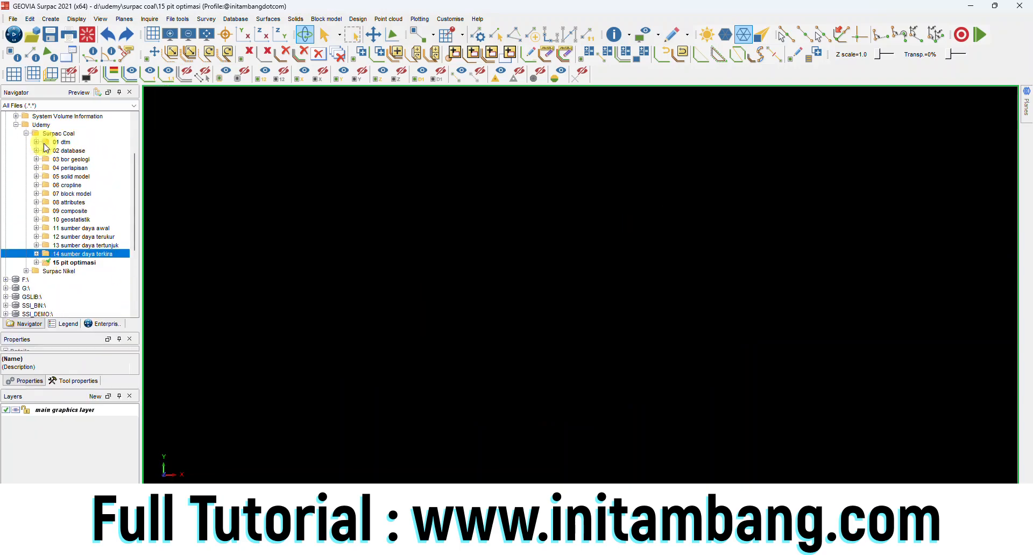
right_click(62, 134)
left_click(94, 163)
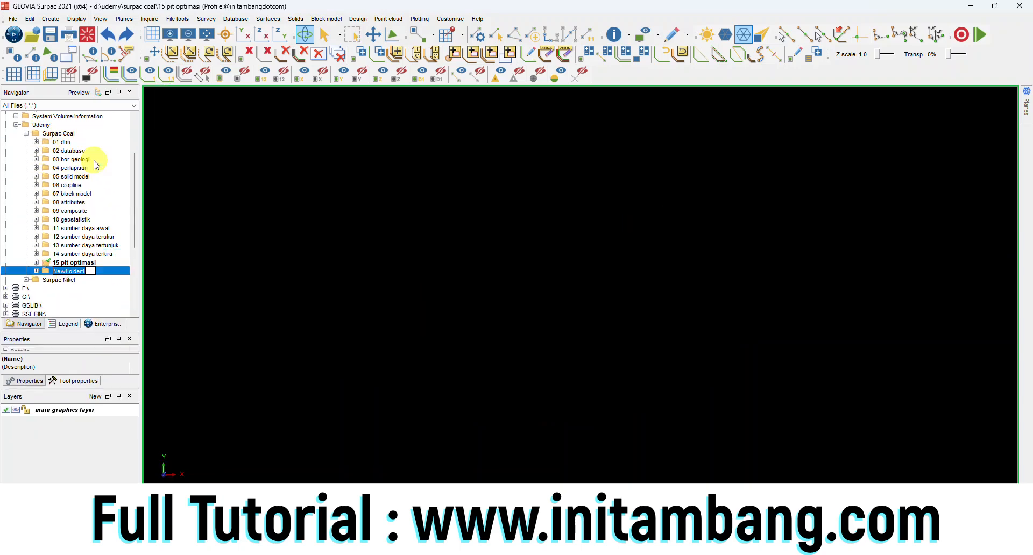
type("16 pit design")
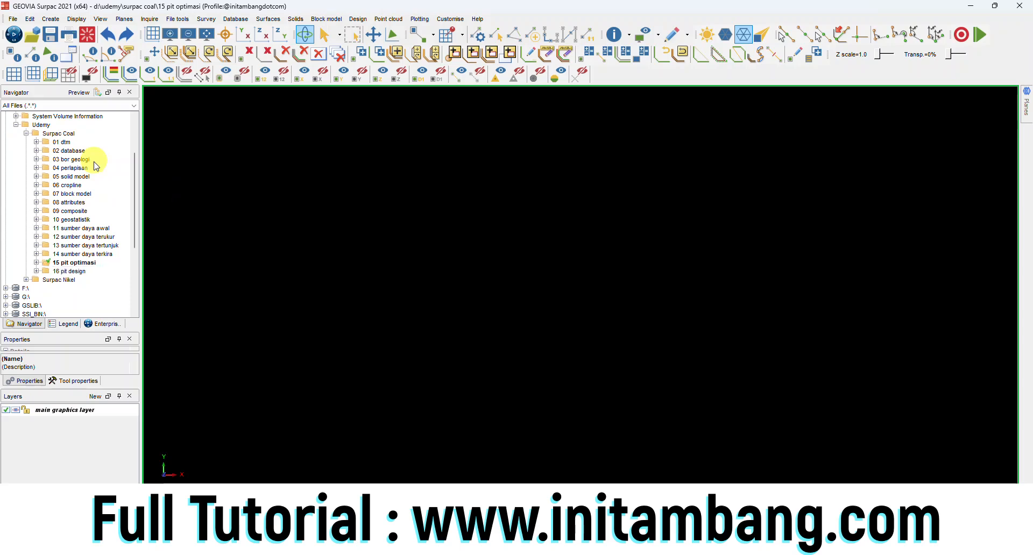
left_click(76, 271)
right_click(75, 271)
left_click(93, 260)
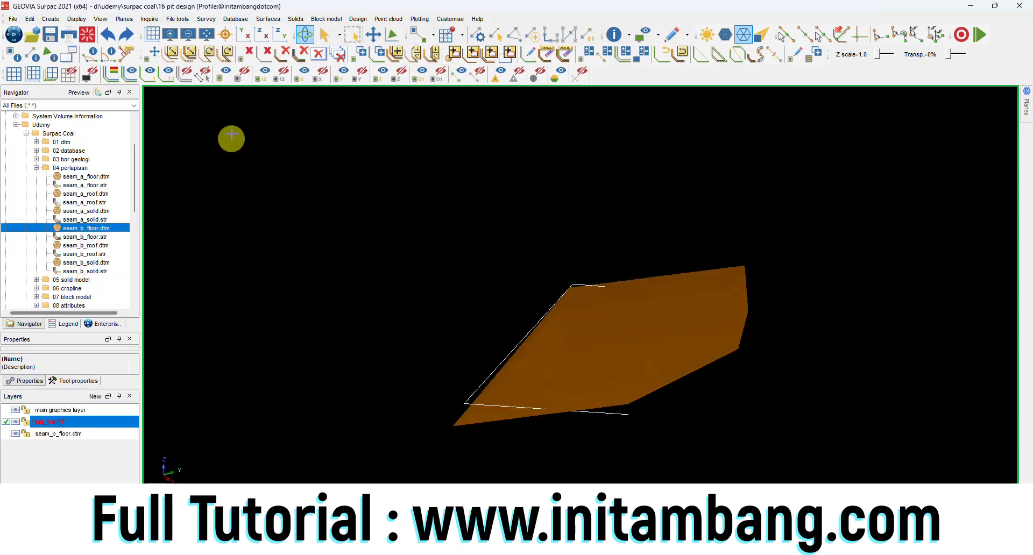
Drape the pit limit string over the seam_b_floor.dtm layer, using object 1, trisolation 1 and interpolated new points.
left_click(268, 19)
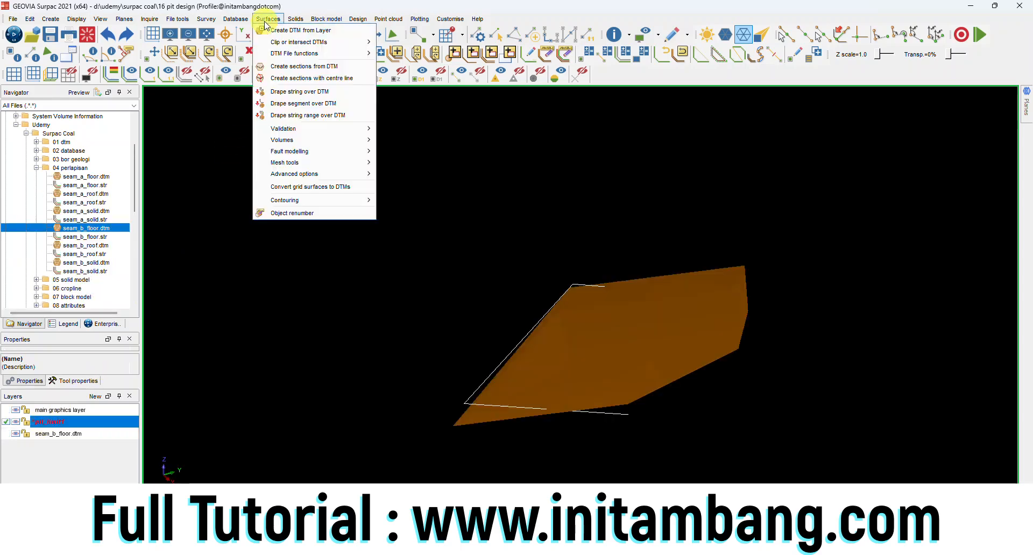
left_click(301, 103)
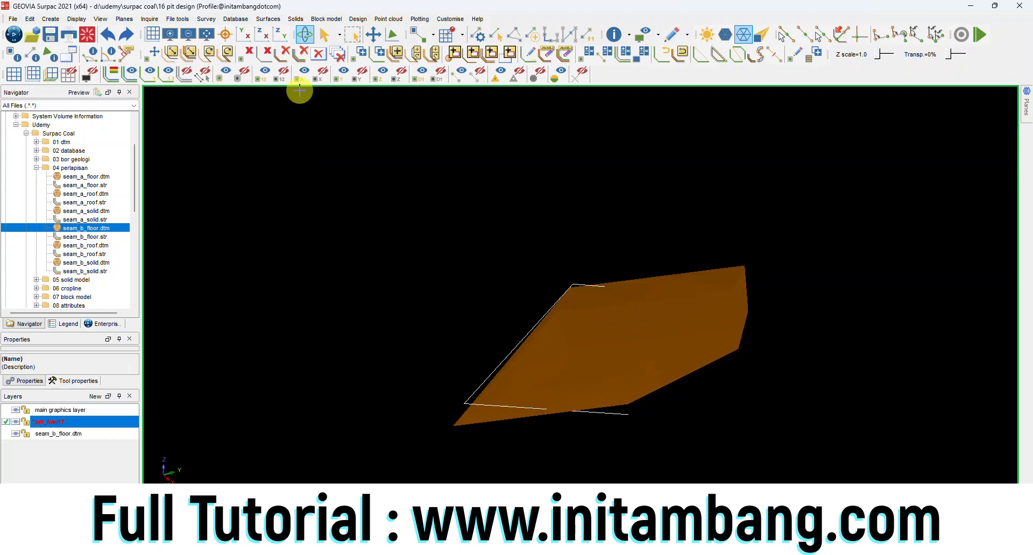
left_click(467, 399)
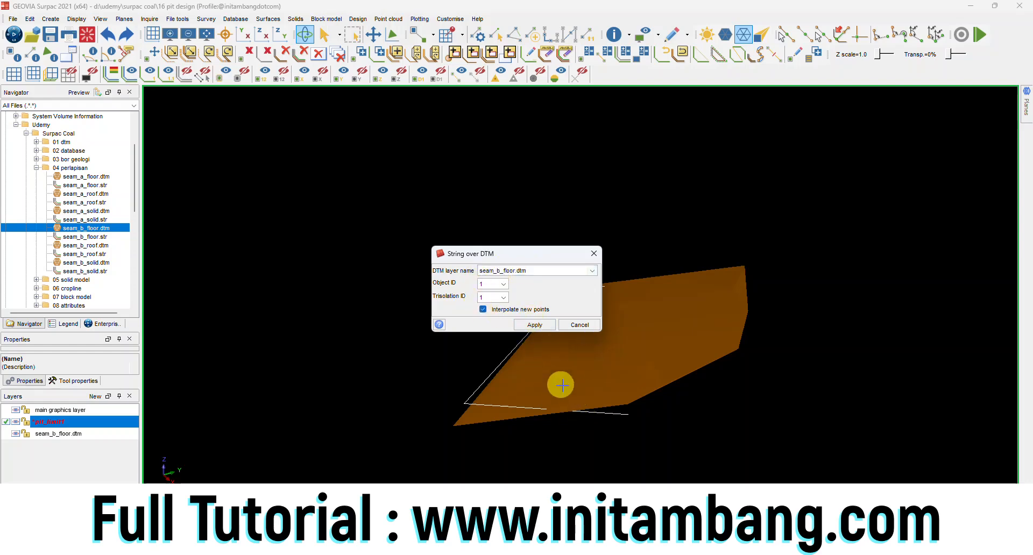
left_click(539, 325)
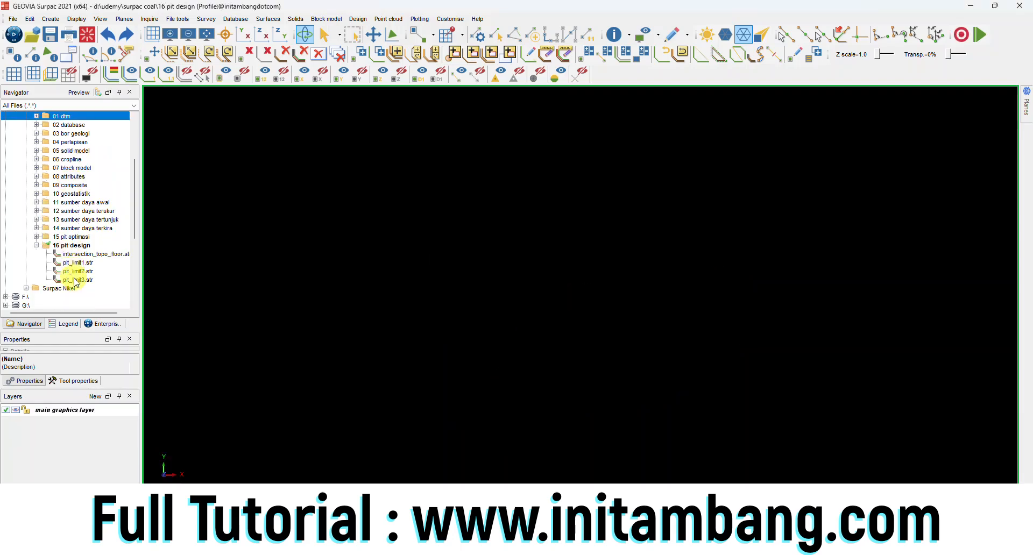
Open the pit_limit3.str string file from the 16 pit design folder.
right_click(75, 280)
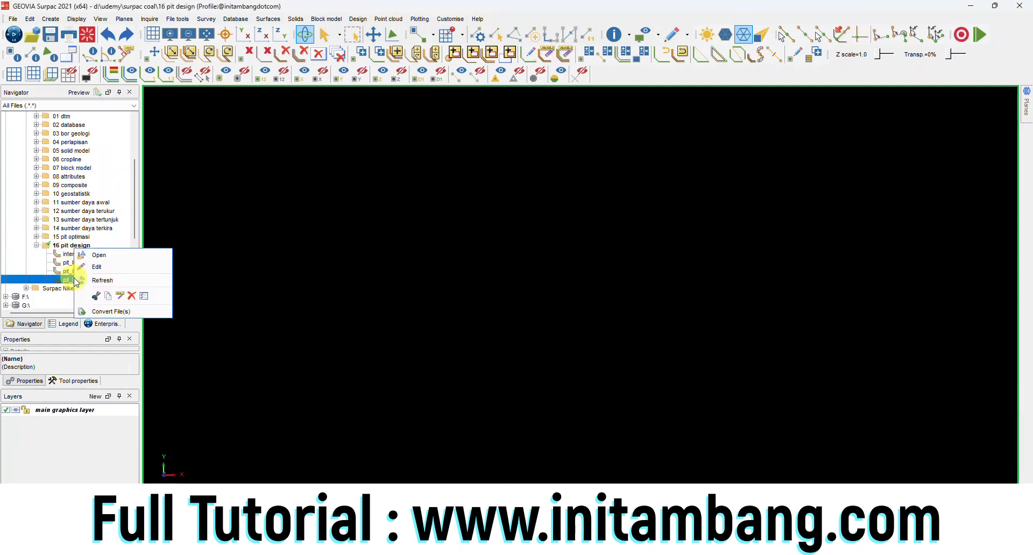
left_click(86, 257)
scroll(590, 367, "down", 2)
scroll(599, 334, "up", 2)
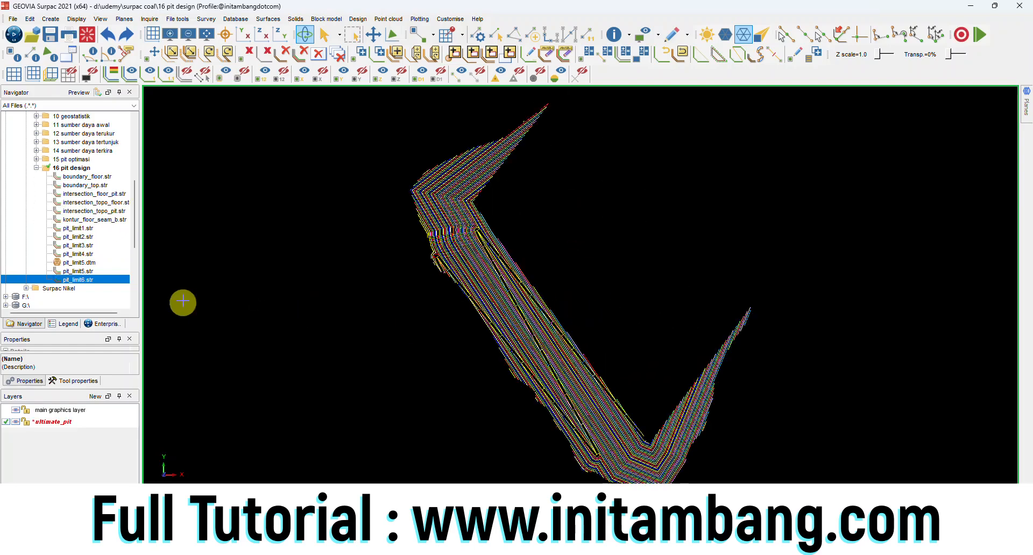
Add kontur_floor_seam_b.str, boundary_top.str and boundary_floor.str to the ultimate_pit layer.
left_click(80, 220)
left_click_drag(74, 224, 623, 255)
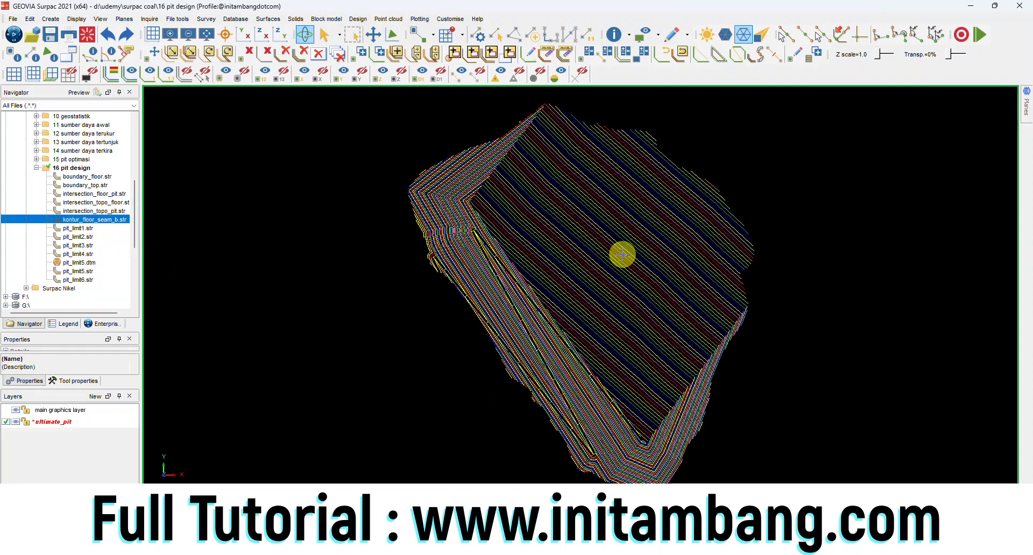
left_click_drag(620, 380, 527, 236)
mouse_move(678, 240)
left_mouse_down()
mouse_move(619, 241)
mouse_move(667, 235)
left_mouse_up()
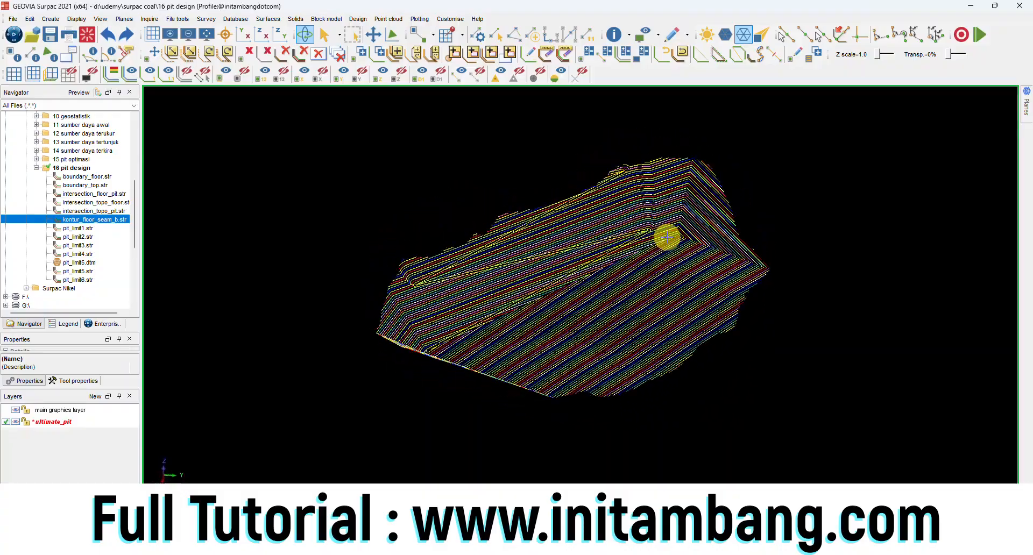
left_click(104, 186)
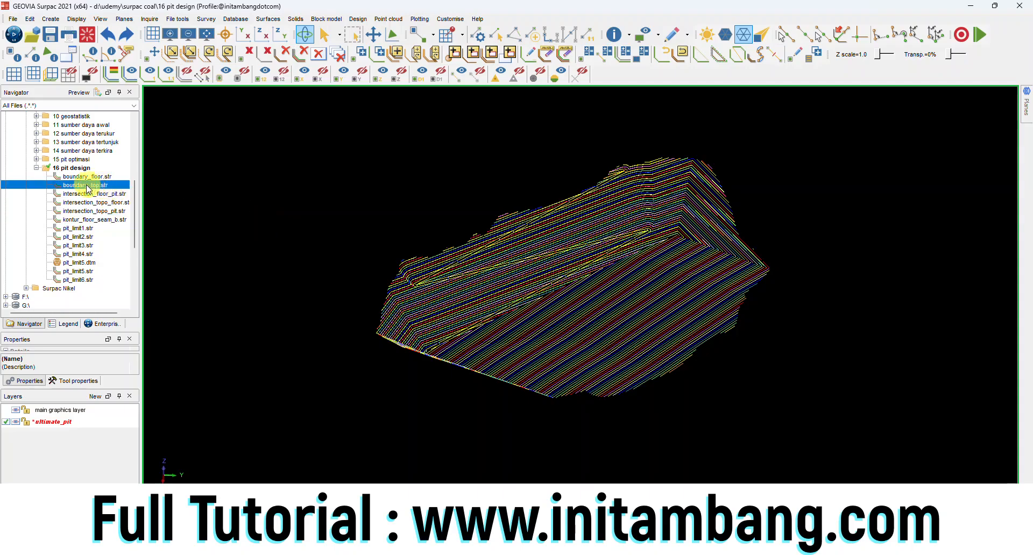
left_click_drag(102, 186, 576, 210)
left_click_drag(631, 310, 531, 311)
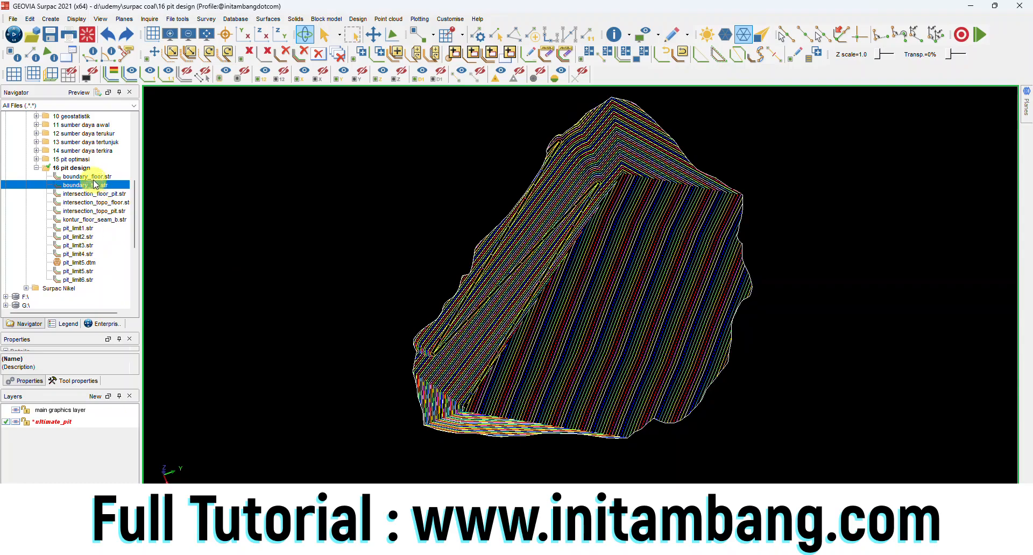
mouse_move(90, 177)
left_mouse_down()
mouse_move(76, 176)
mouse_move(581, 226)
mouse_move(643, 332)
mouse_move(493, 302)
left_mouse_up()
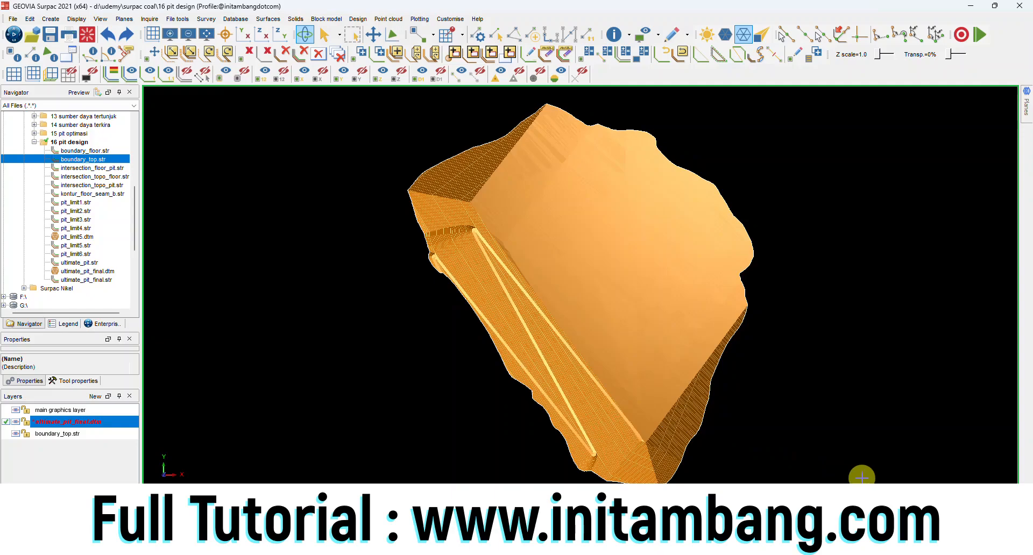
Inspect the final pit surface on its own and within the cut topography from several angles.
mouse_move(615, 327)
left_mouse_down()
mouse_move(633, 369)
mouse_move(500, 338)
mouse_move(552, 285)
left_mouse_up()
scroll(552, 231, "up", 6)
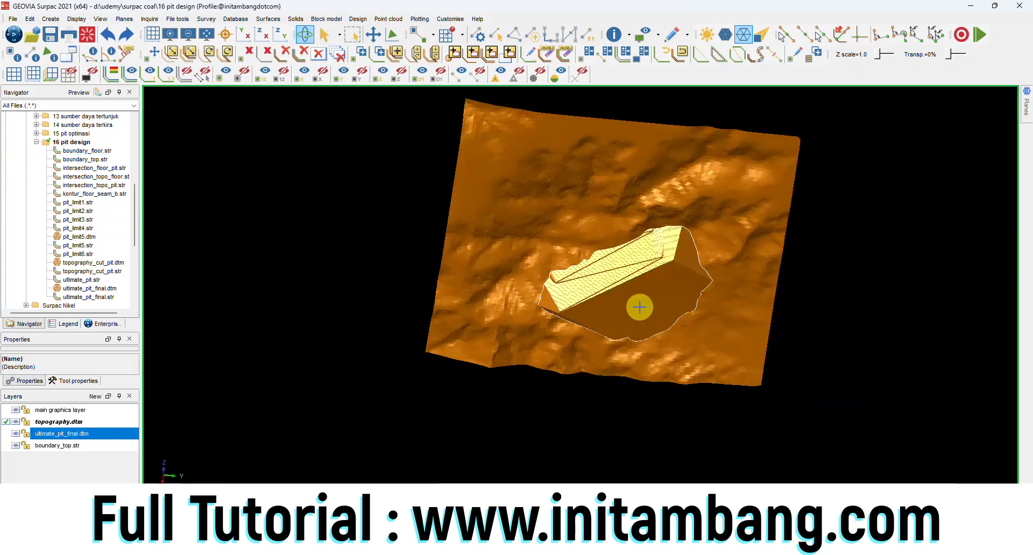
mouse_move(639, 307)
left_mouse_down()
mouse_move(684, 295)
mouse_move(661, 266)
mouse_move(635, 287)
left_mouse_up()
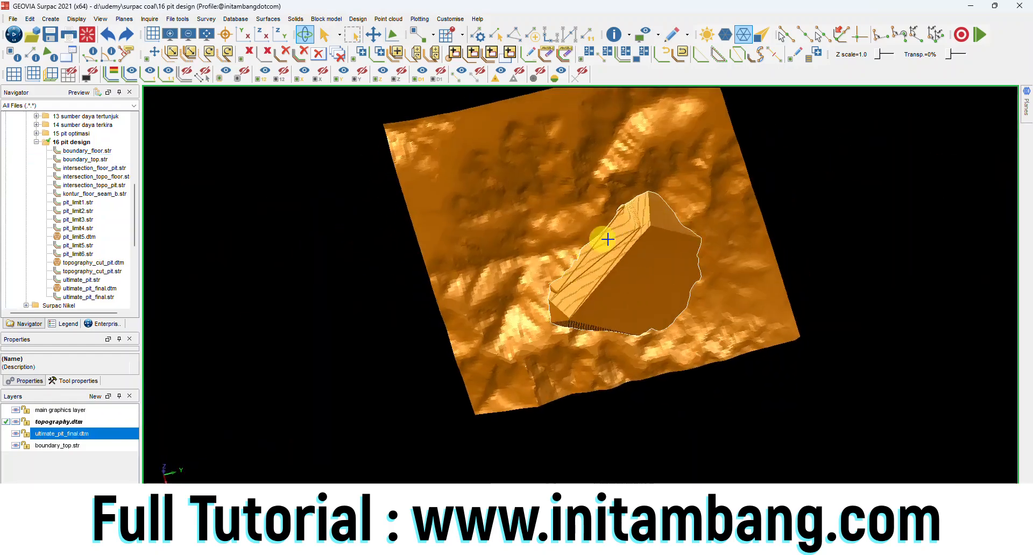
left_click_drag(604, 237, 618, 272)
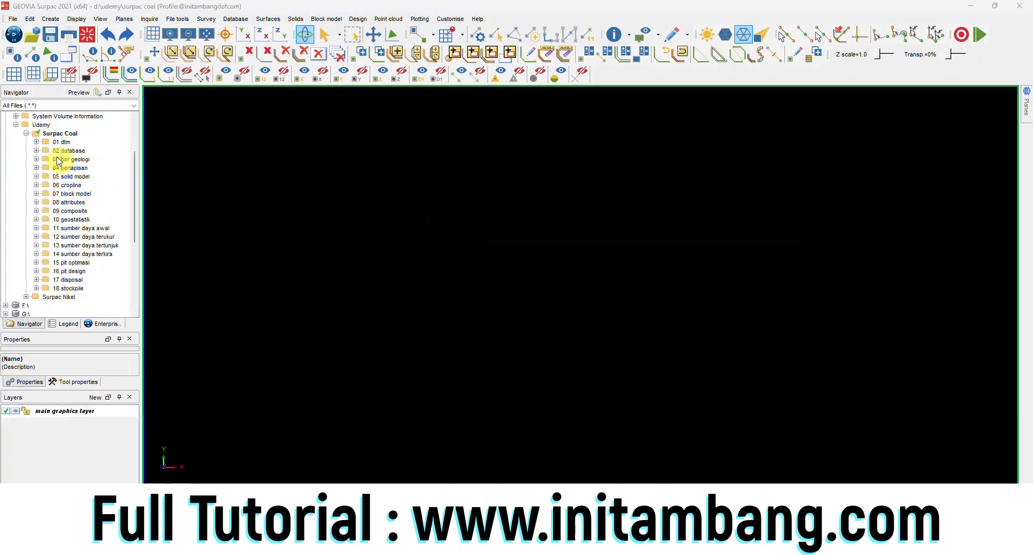
Create a folder named 19 jalan hauling inside Surpac Coal and set it as the work directory.
left_click(59, 134)
right_click(61, 133)
left_click(89, 165)
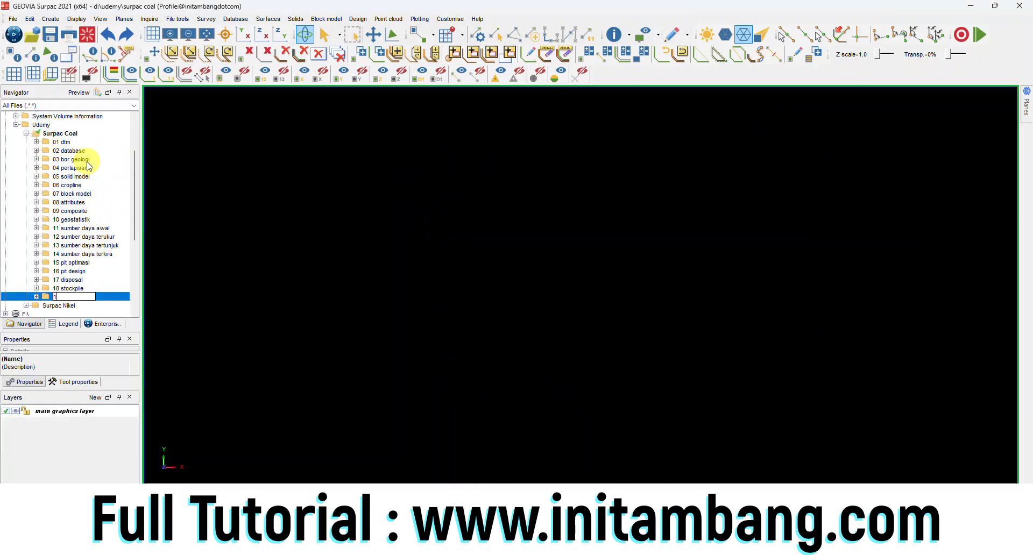
type("19 jalan hauling")
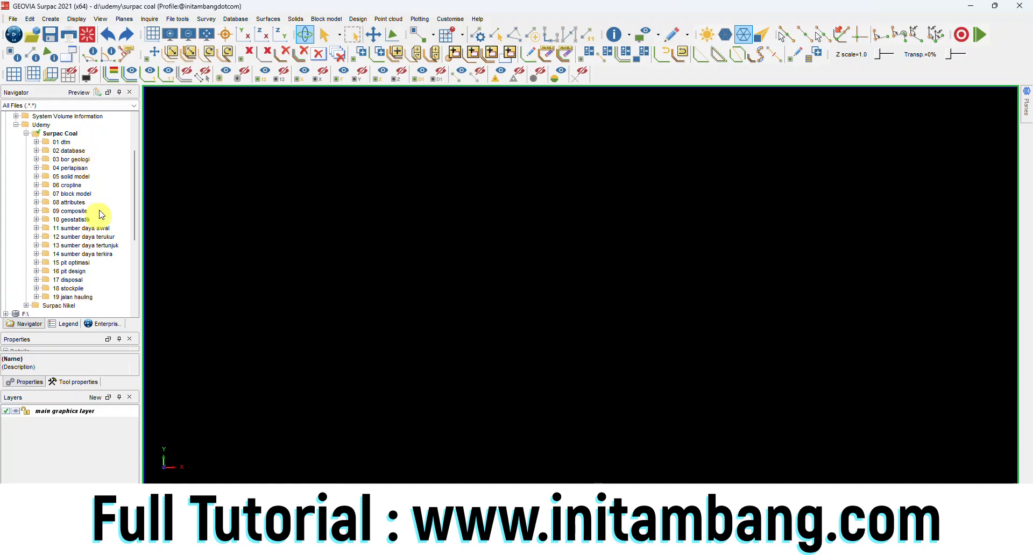
scroll(102, 218, "down", 1)
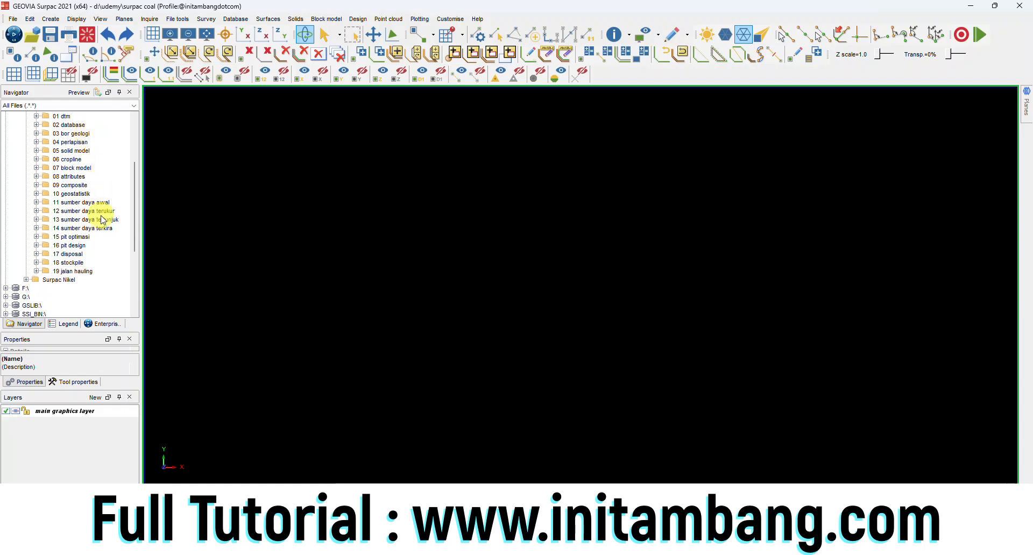
left_click(86, 271)
right_click(87, 271)
left_click(110, 254)
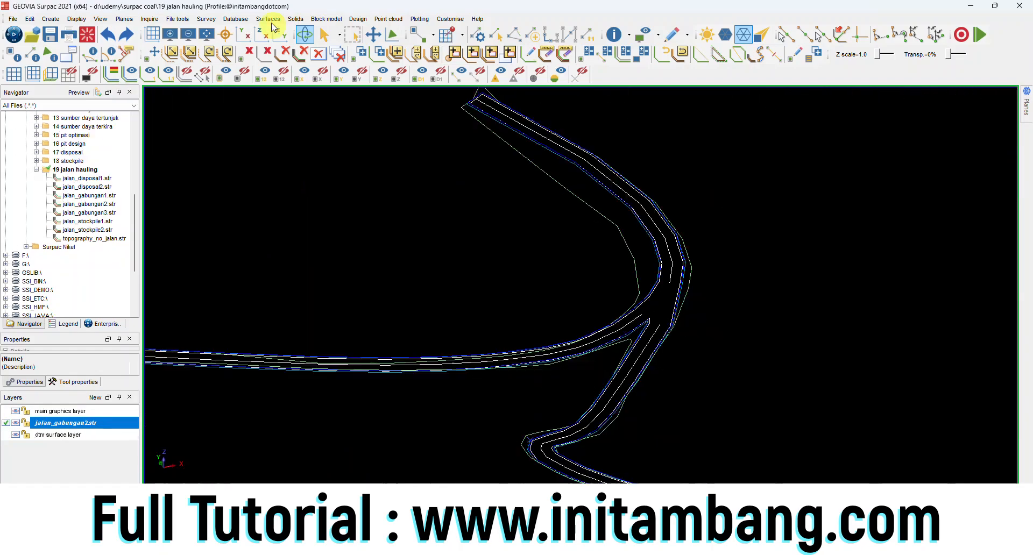
Create a DTM on the XY plane from the combined haul-road string layer with the breakline test off, inspect it and clear the graphics.
left_click(268, 19)
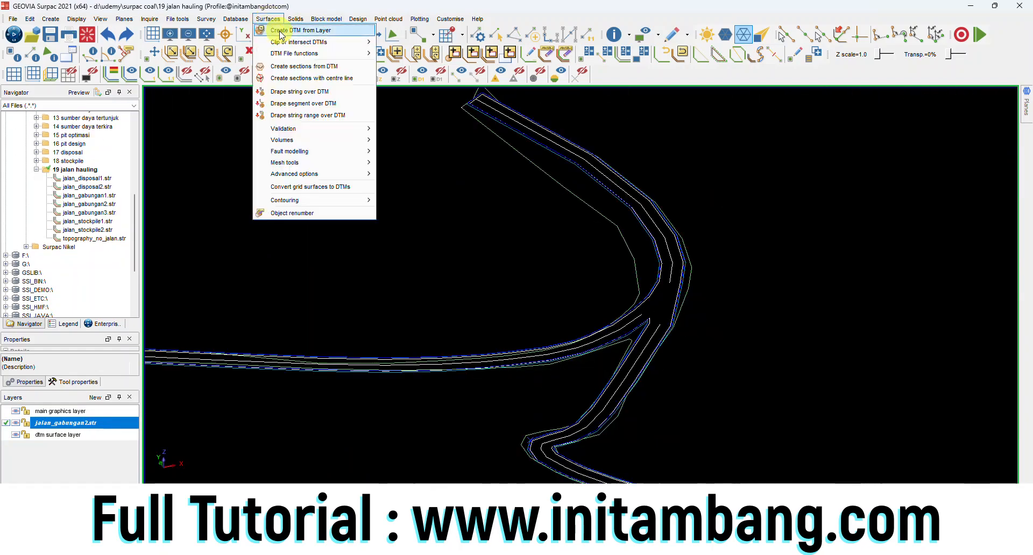
left_click(277, 30)
left_click(512, 252)
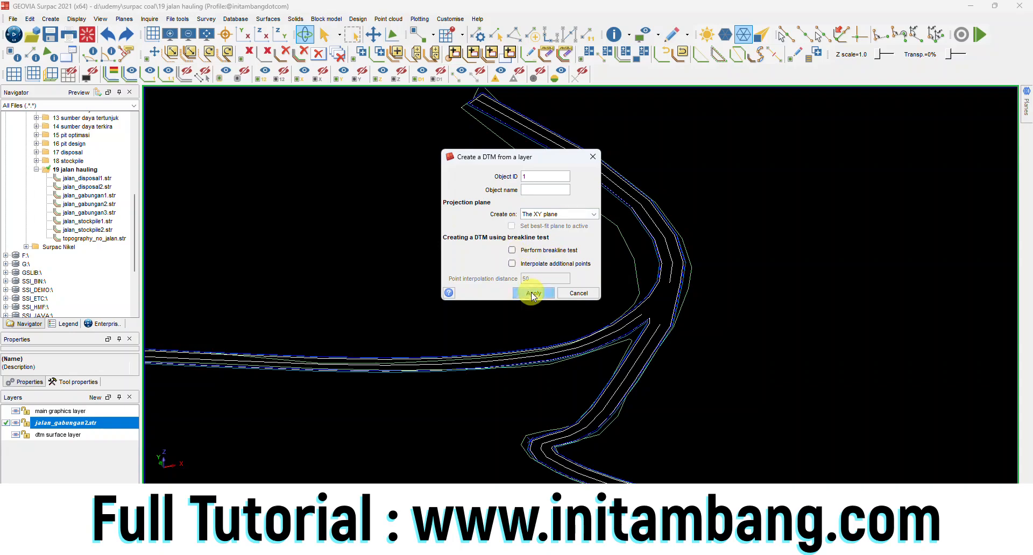
left_click(532, 294)
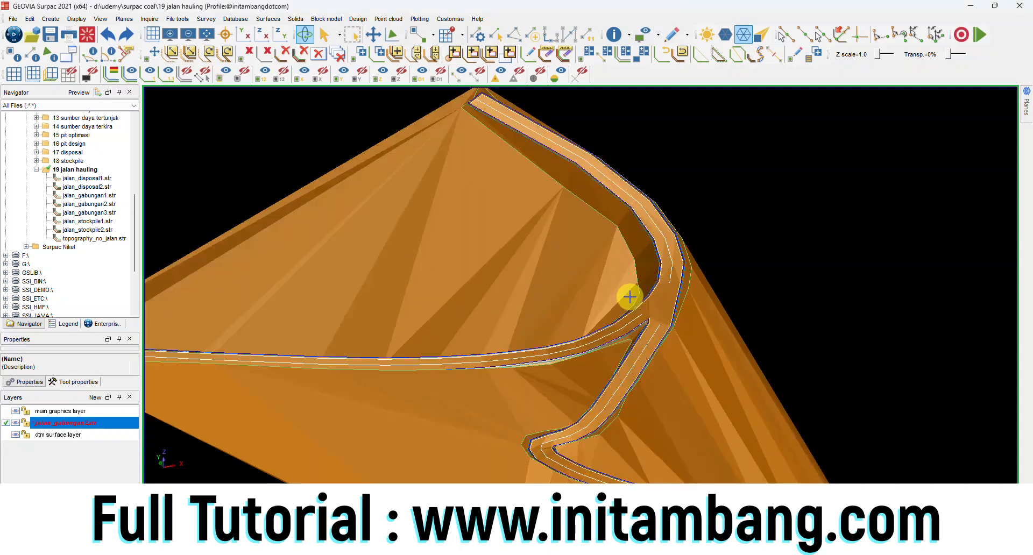
left_click_drag(627, 295, 529, 132)
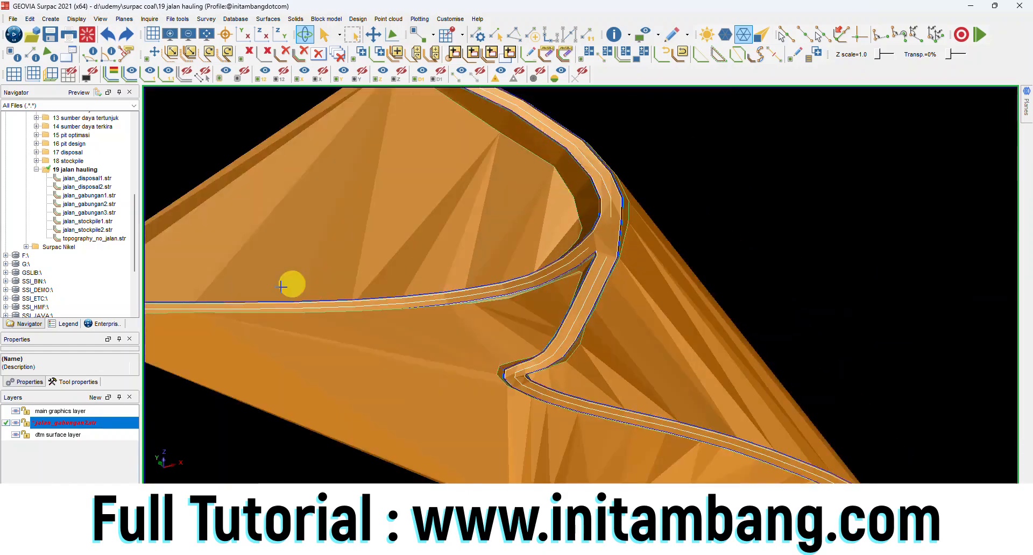
left_click(92, 54)
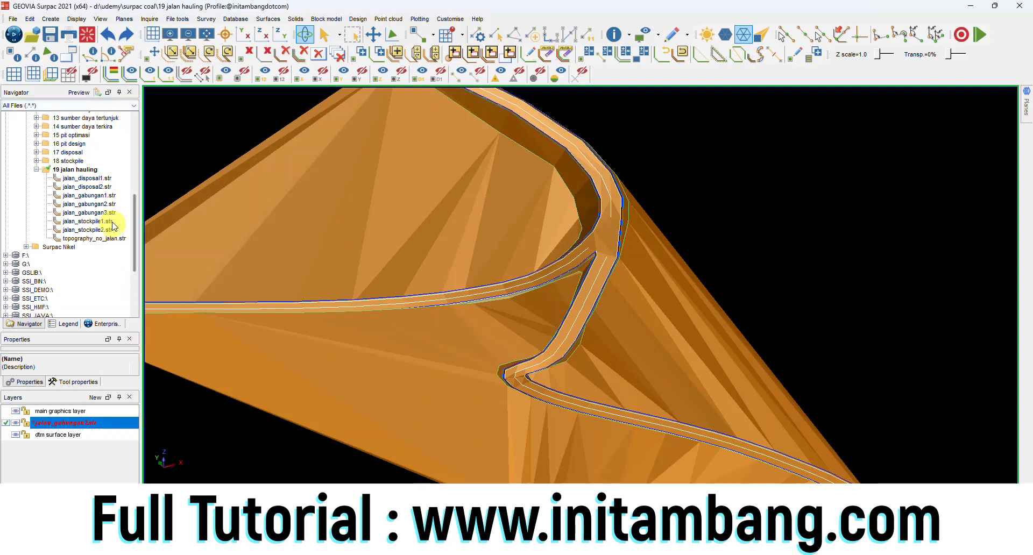
left_click(87, 35)
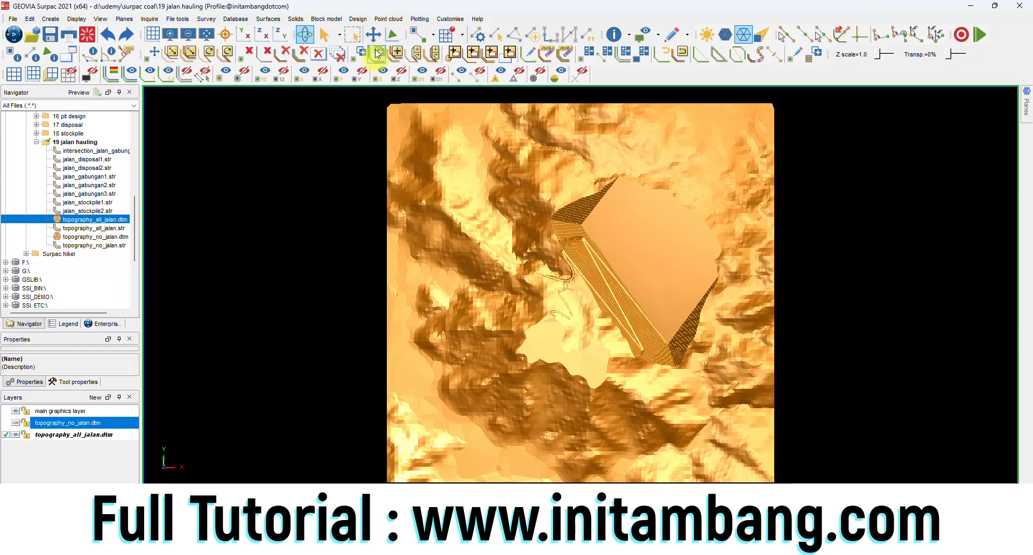
Report cut and fill volumes between topography_no_jalan.dtm and topography_all_jalan.dtm within boundary intersection_jalan_gabungan.str string 1, and view the PDF report.
left_click(268, 19)
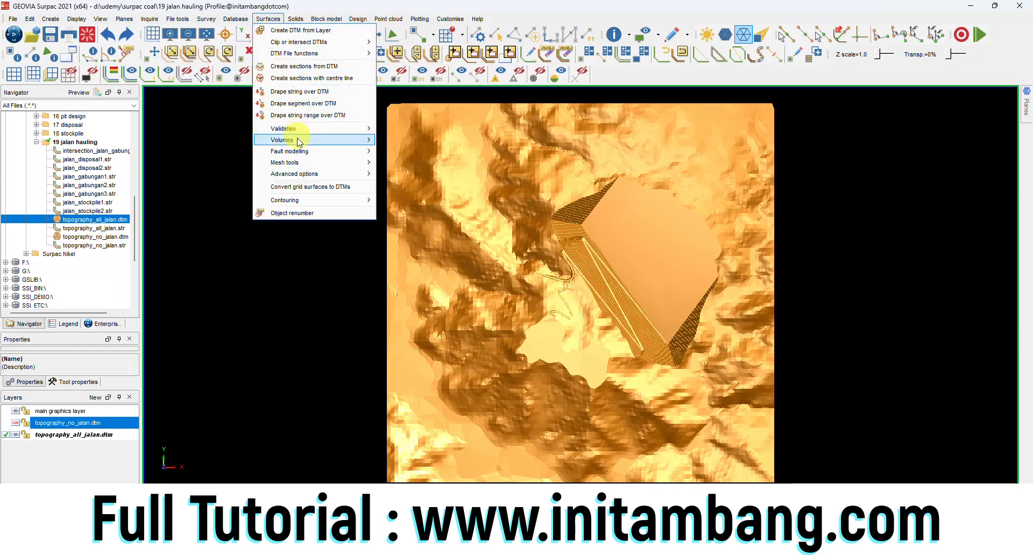
mouse_move(297, 141)
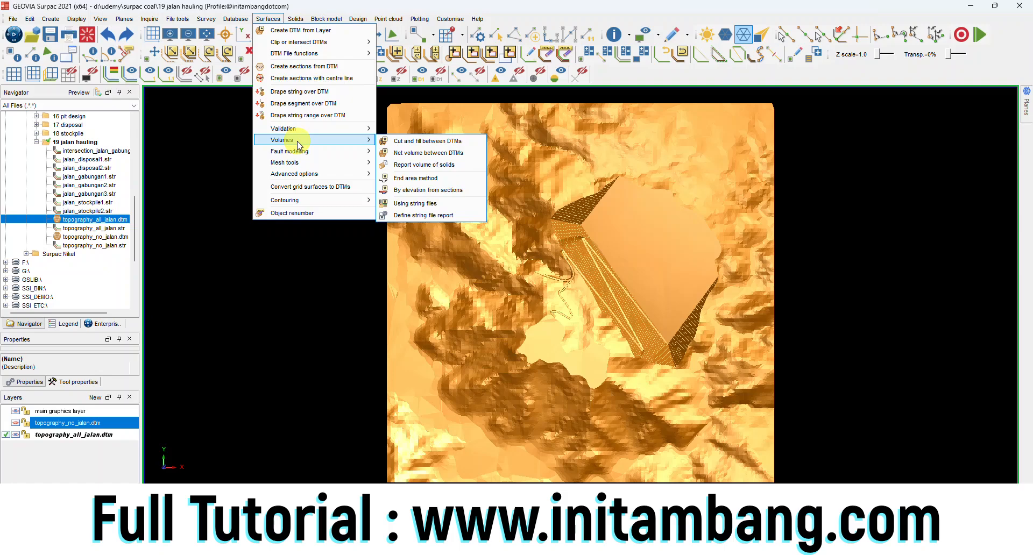
left_click(422, 141)
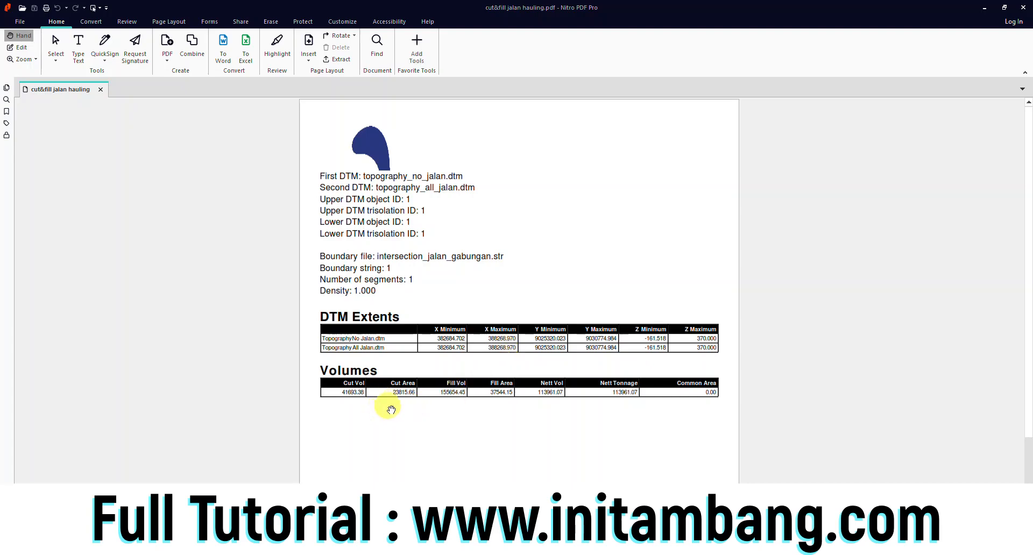
middle_click(423, 403)
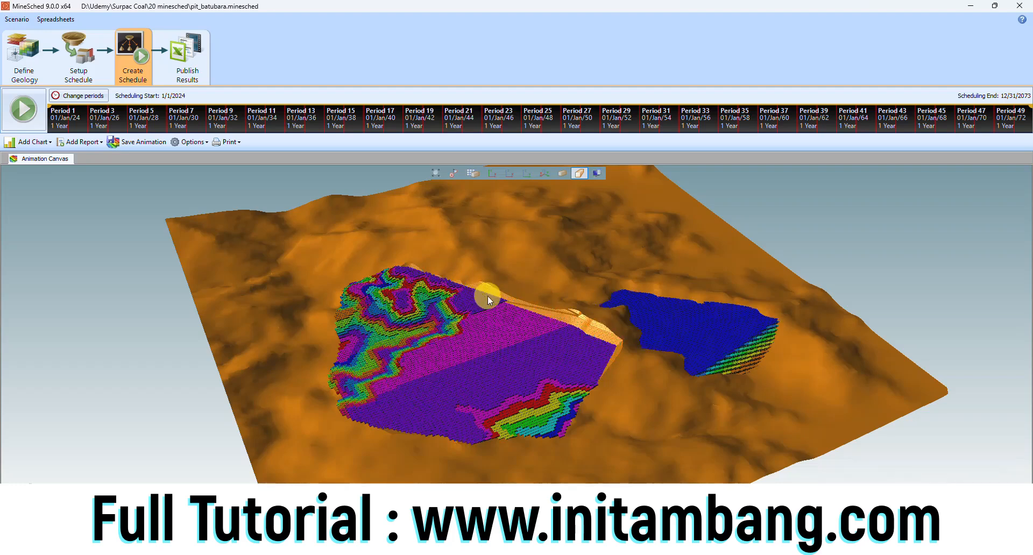
Switch to MineSched, create the schedule for the pit_batubara scenario and go on to publishing its results.
left_click(138, 53)
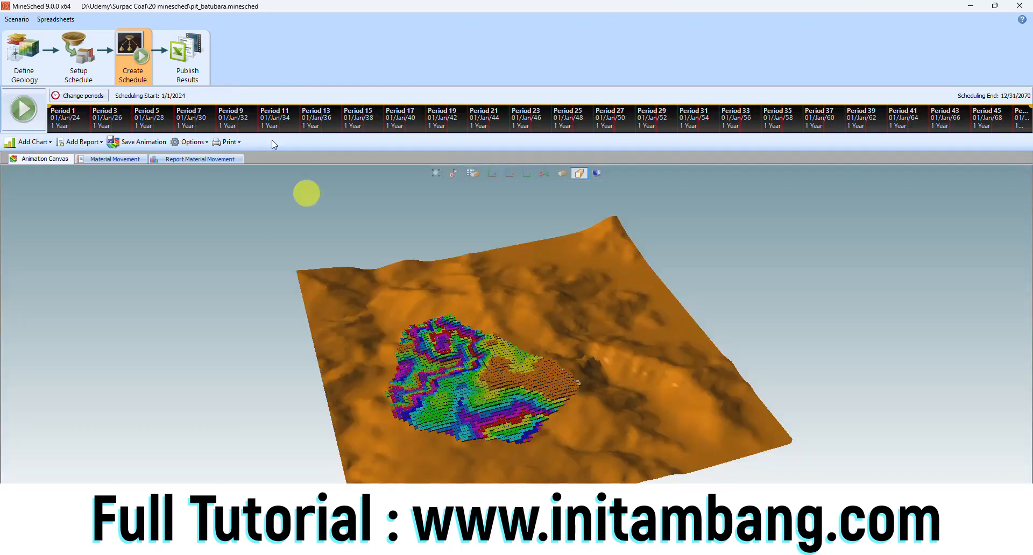
left_click(192, 63)
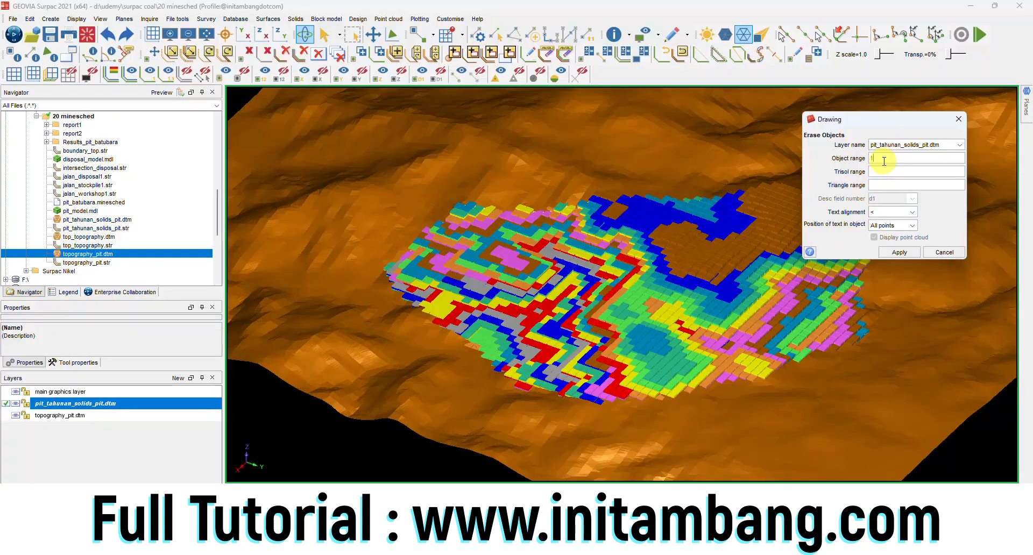
Switch to Surpac and erase the specified object range from the pit_tahunan_solids_pit.dtm layer.
left_click(899, 253)
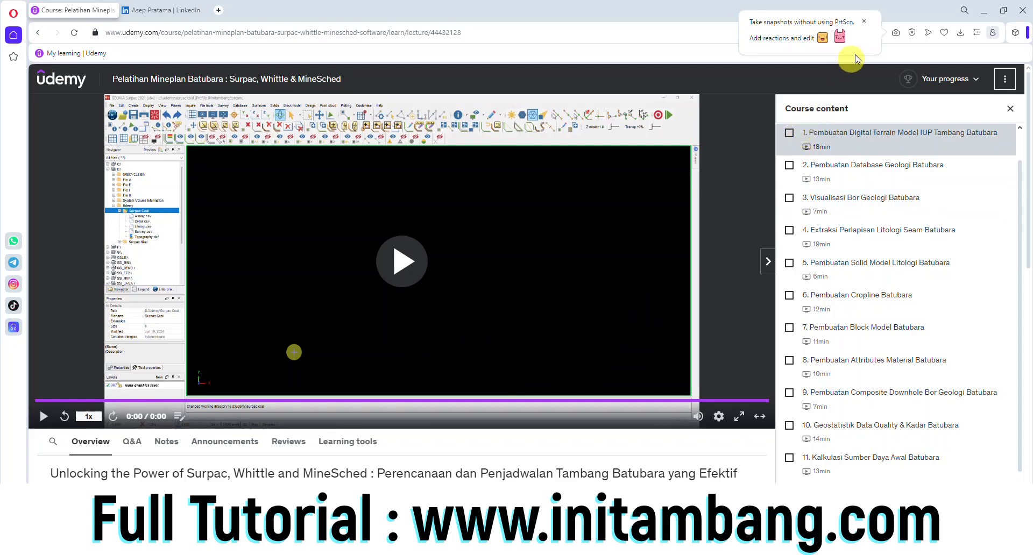
Switch to the Udemy course page, dismiss the snapshot tip and mark lectures 1 to 14 as complete.
left_click(865, 25)
left_click(789, 132)
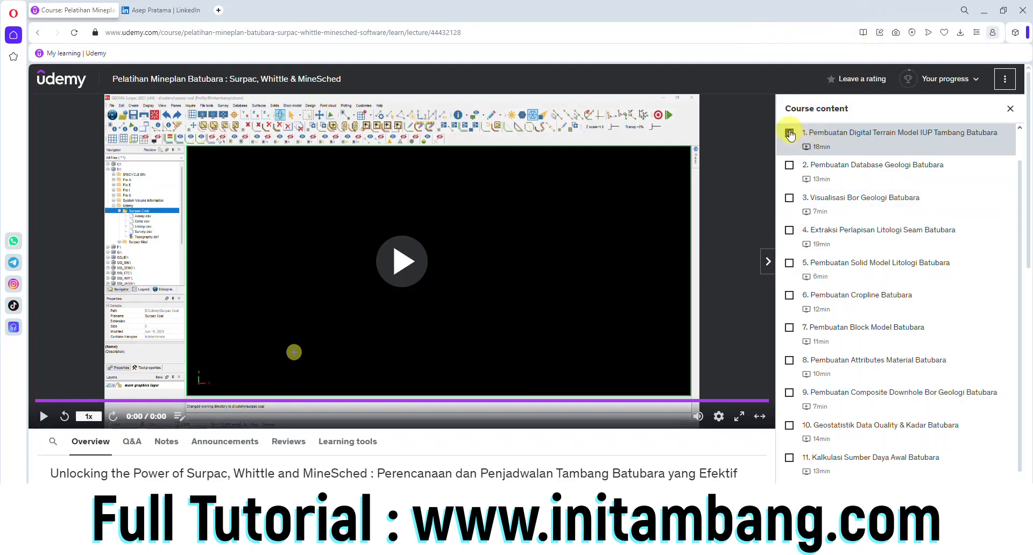
left_click(788, 165)
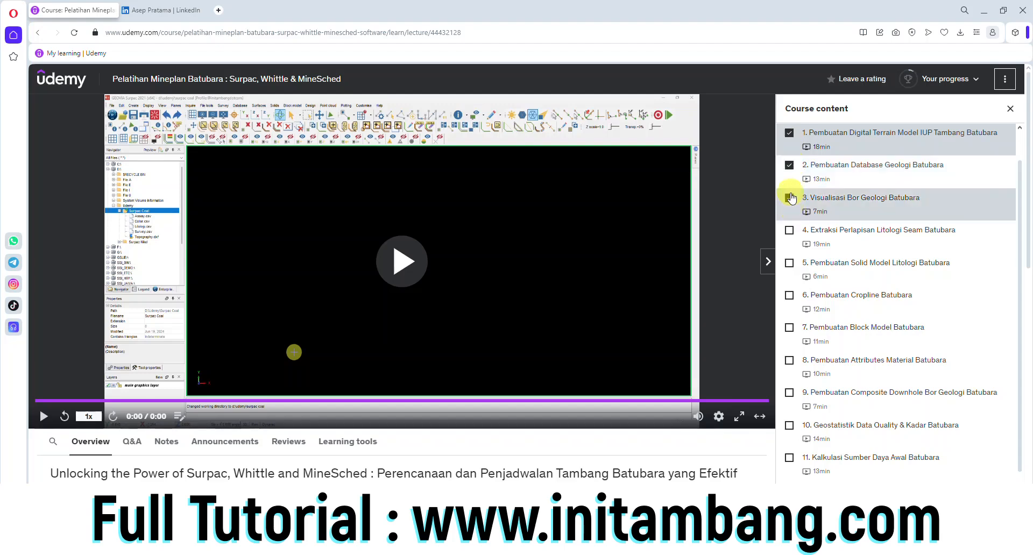
left_click(789, 230)
left_click(790, 263)
left_click(789, 295)
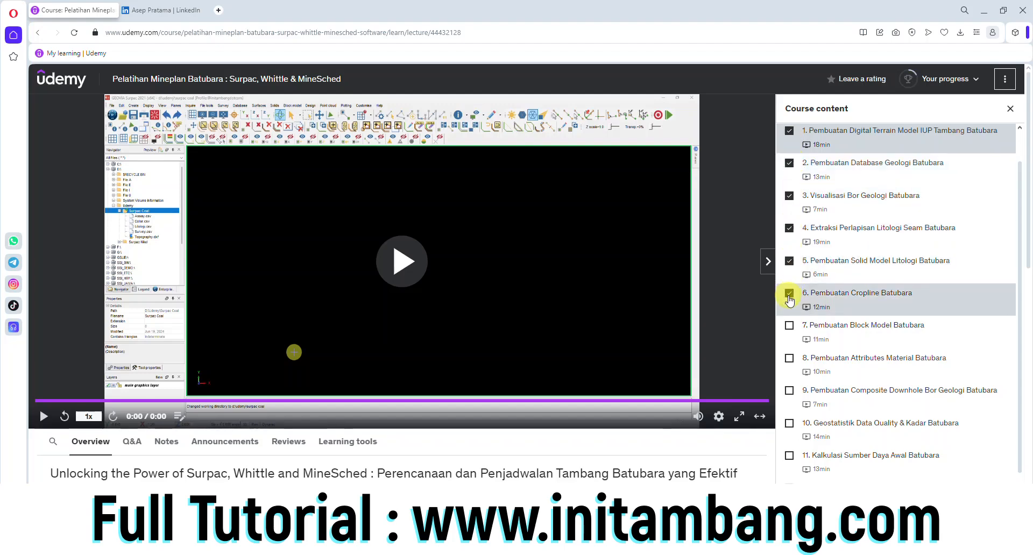
scroll(791, 291, "down", 1)
left_click(789, 304)
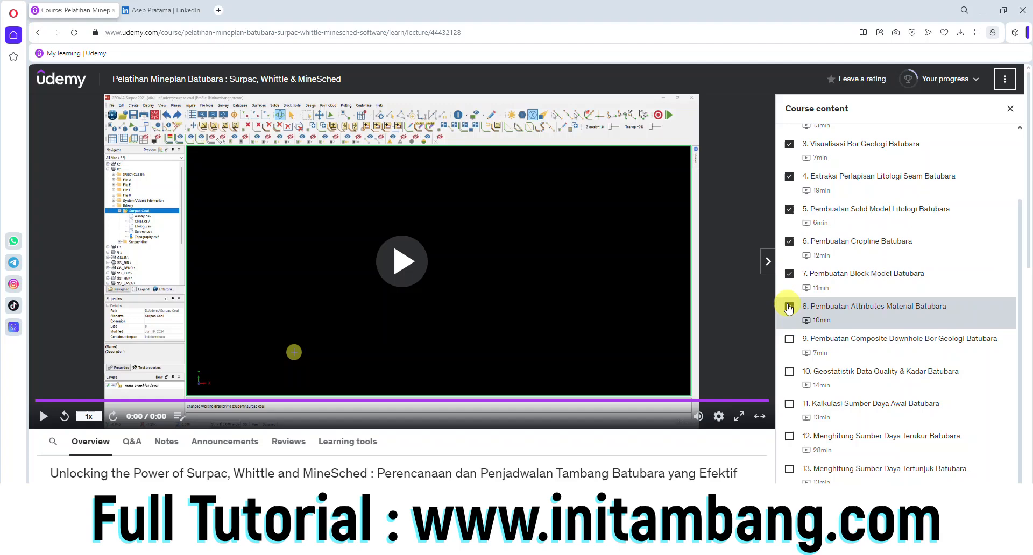
left_click(789, 339)
left_click(789, 371)
left_click(789, 403)
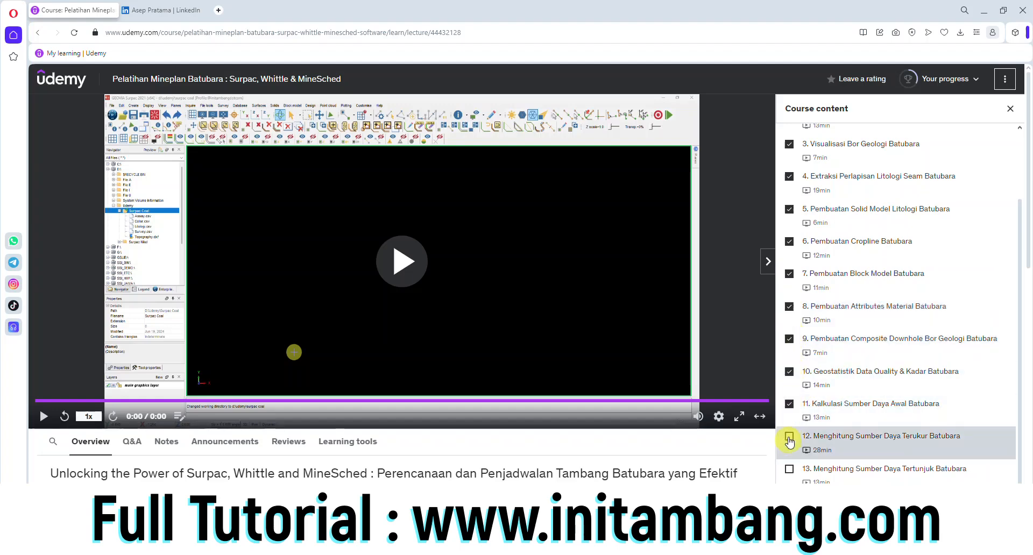
left_click(789, 436)
left_click(789, 468)
scroll(785, 446, "down", 1)
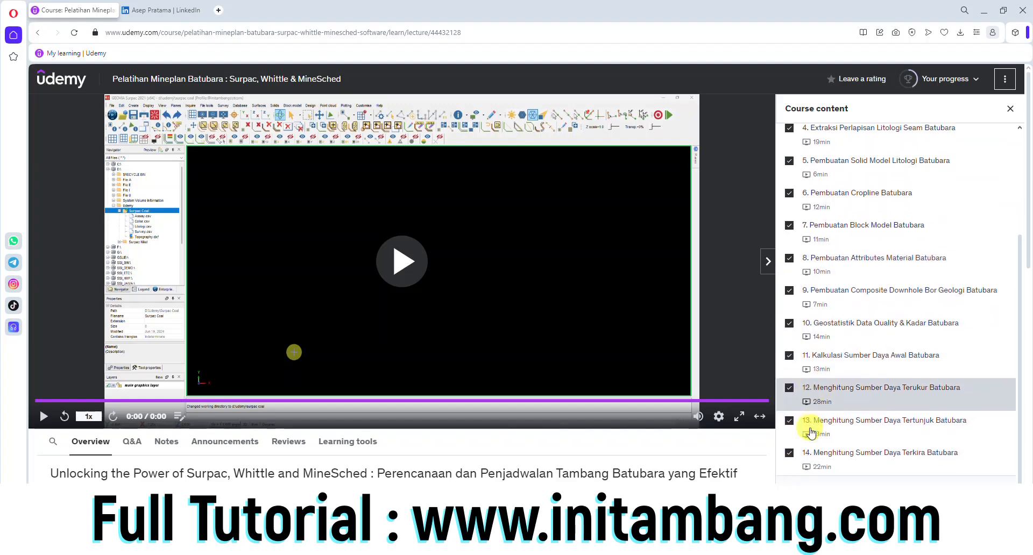
Mark lectures 15 to 28 in Section 2: Day 2 as complete.
scroll(791, 409, "down", 7)
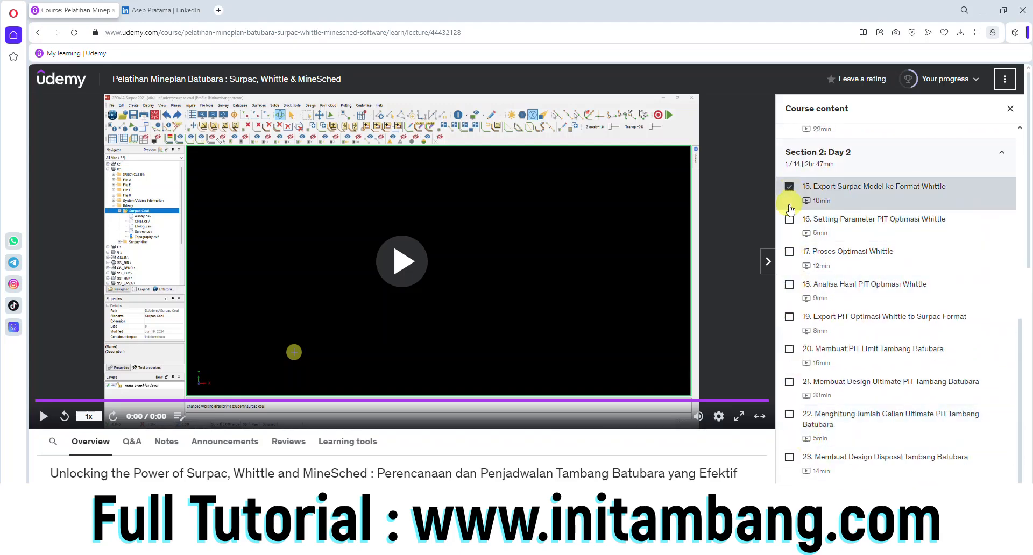
left_click(789, 218)
left_click(789, 285)
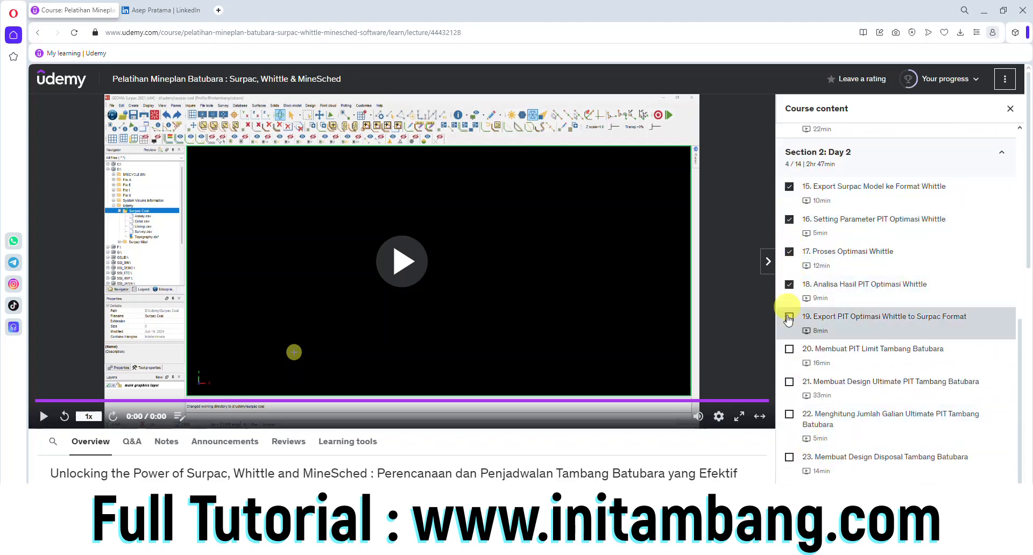
left_click(789, 348)
left_click(789, 382)
left_click(789, 414)
left_click(790, 458)
left_click(789, 490)
left_click(789, 533)
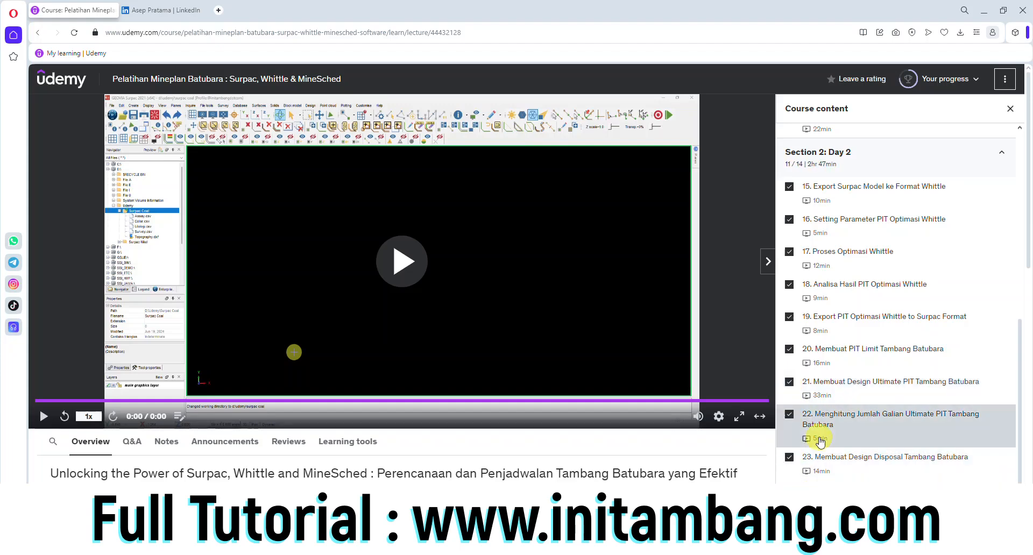
scroll(808, 432, "down", 3)
left_click(789, 416)
left_click(789, 449)
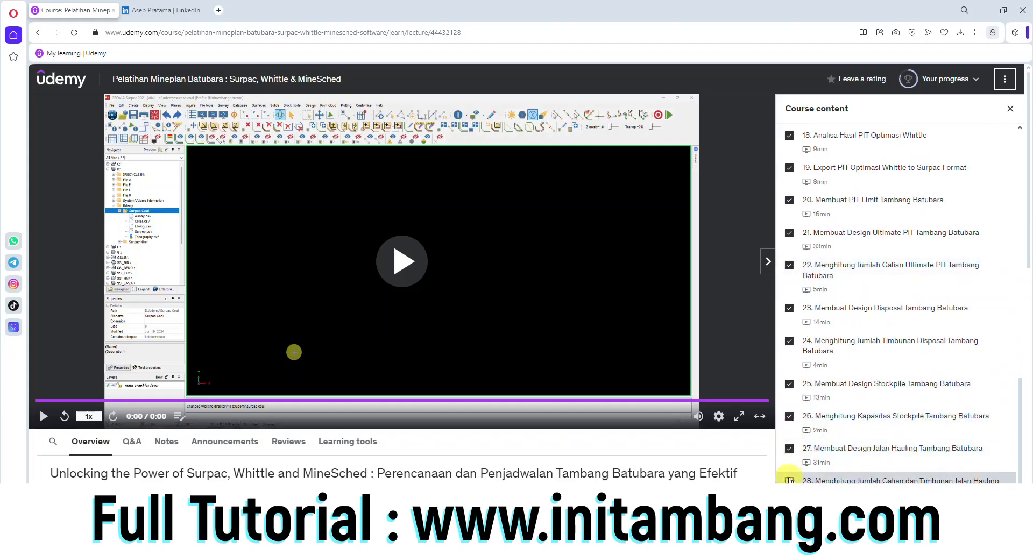
left_click(788, 480)
Mark the Section 3: Day 3 lectures, starting with lecture 29, as complete.
scroll(815, 472, "down", 8)
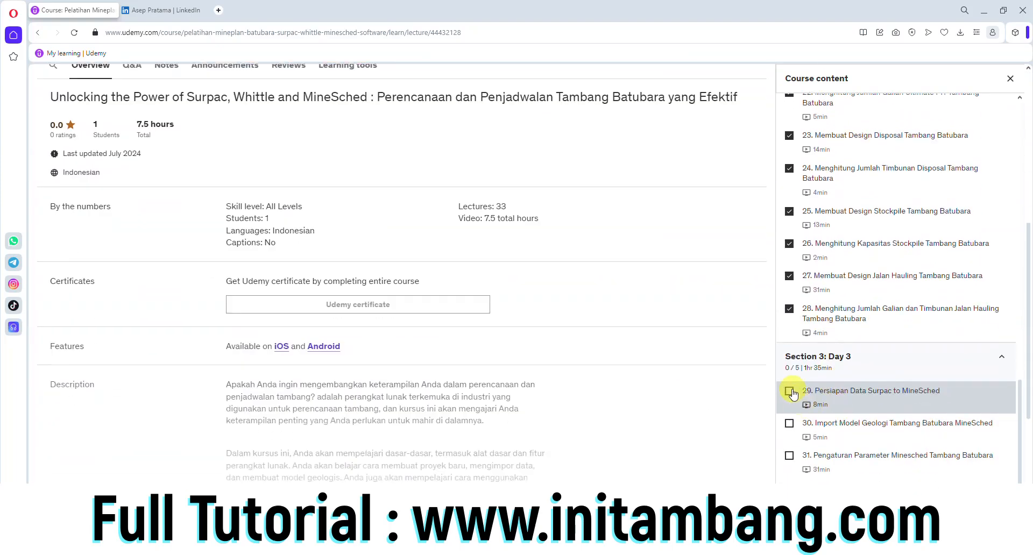
left_click(789, 423)
left_click(789, 455)
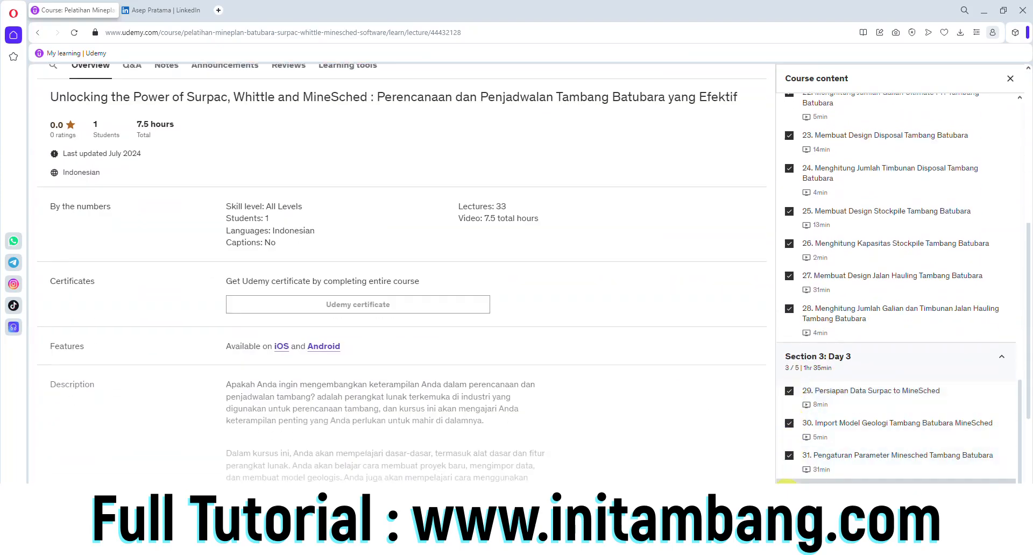
Get the completion certificate for the Pelatihan Mineplan Batubara : Surpac, Whittle & MineSched course.
scroll(734, 385, "up", 7)
scroll(786, 329, "up", 5)
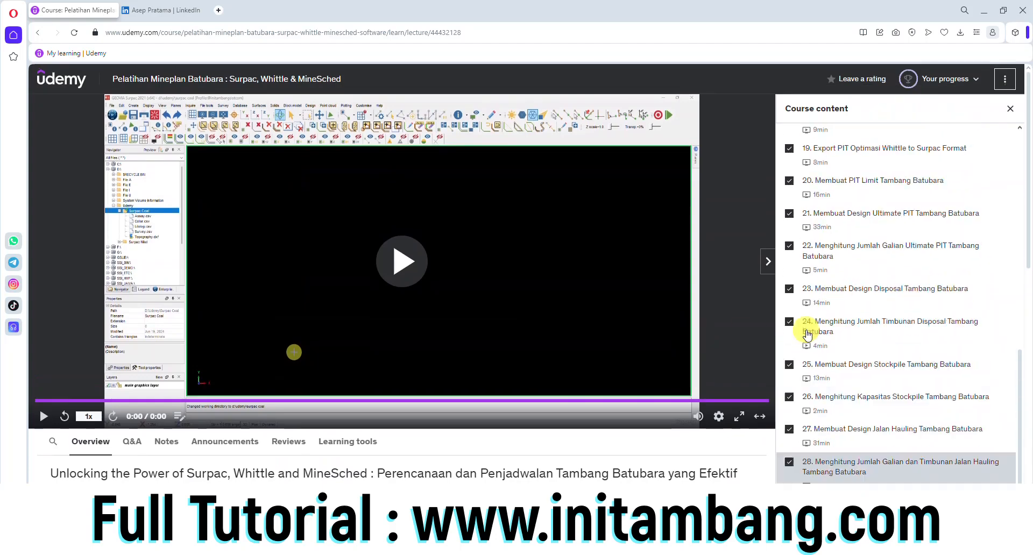
mouse_move(914, 81)
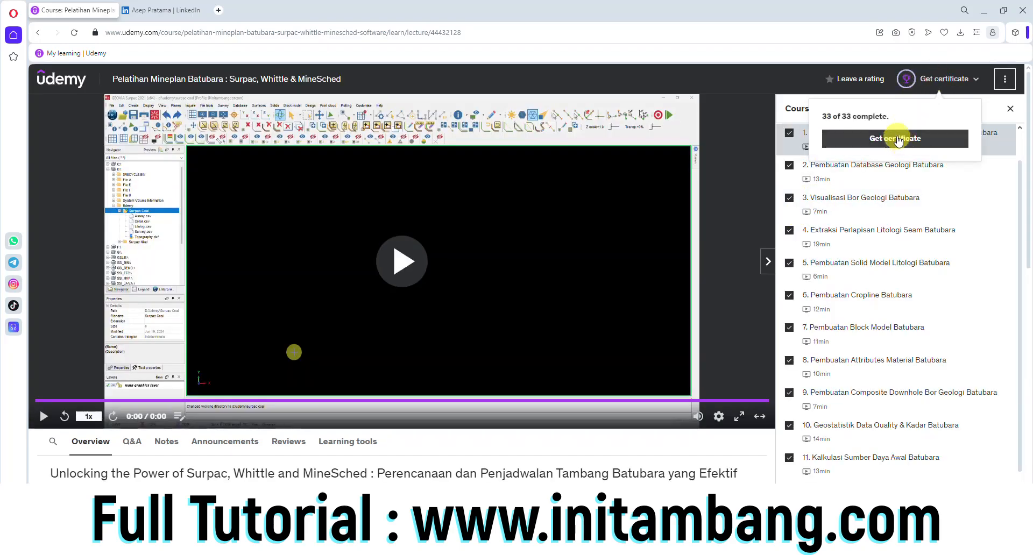
left_click(891, 143)
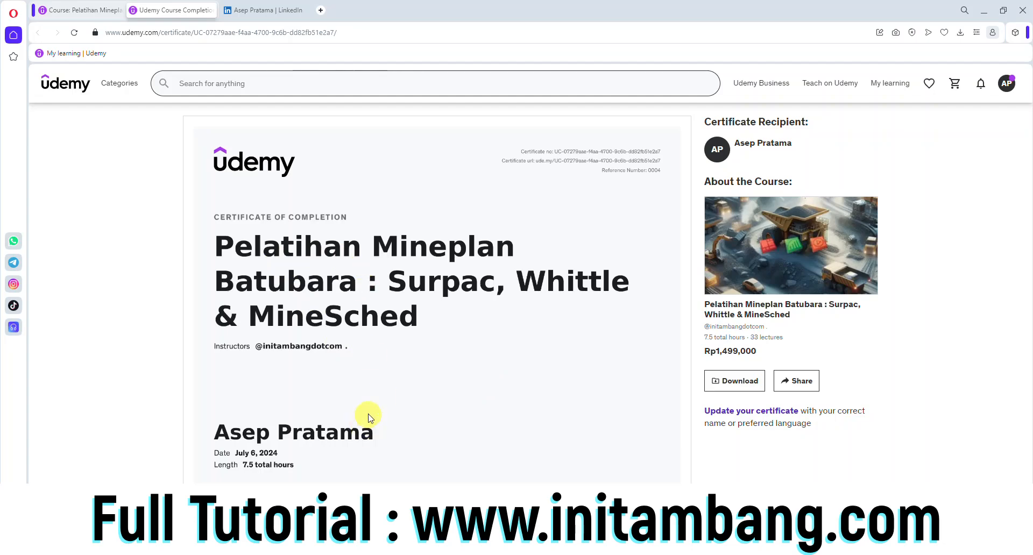
Switch to the LinkedIn profile page and find the options for adding a profile section.
left_click(262, 11)
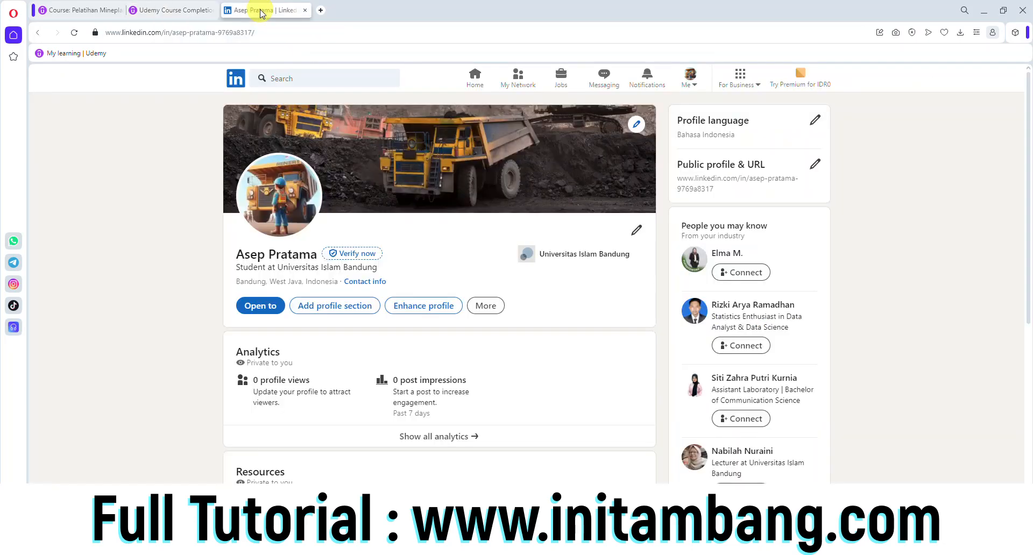
scroll(143, 164, "down", 2)
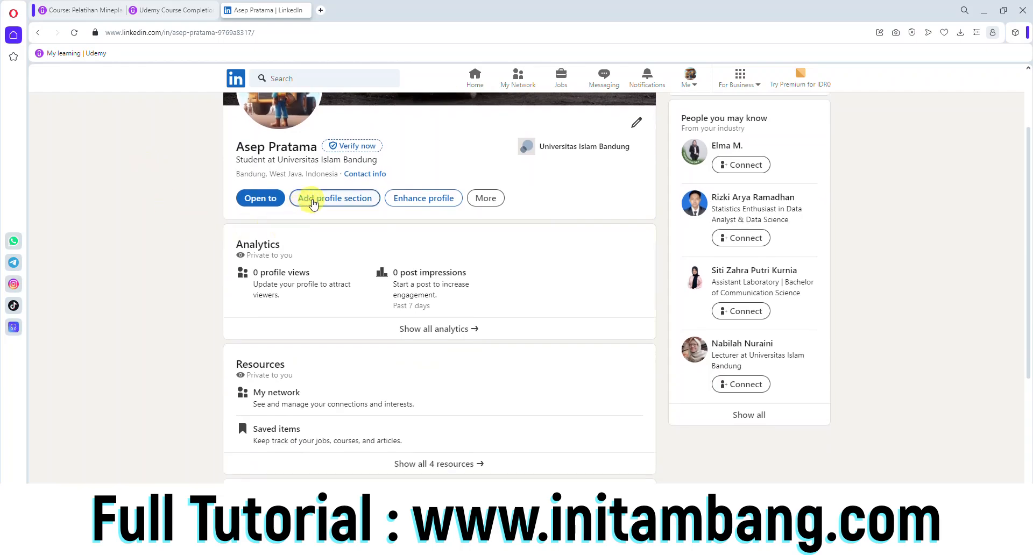
left_click(335, 199)
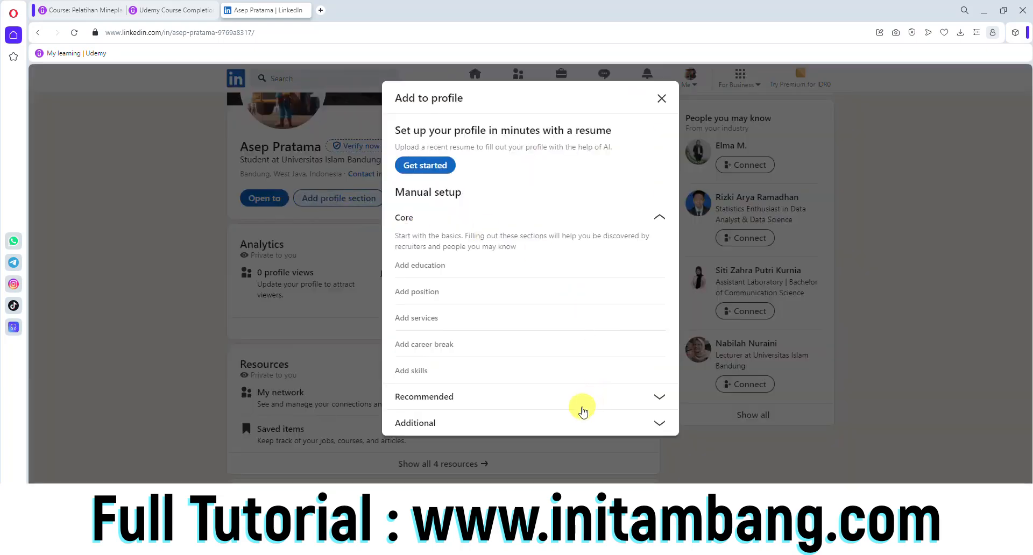
left_click(579, 421)
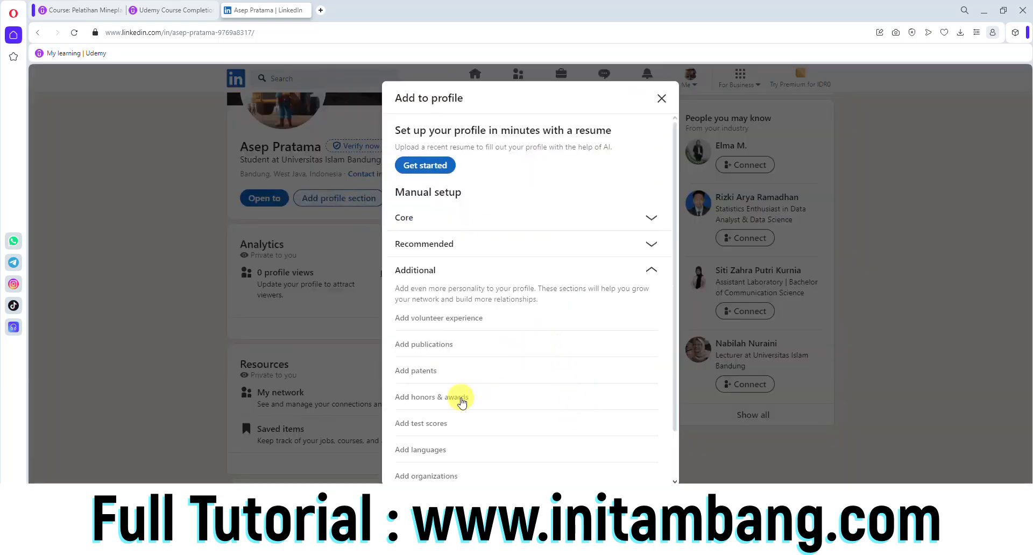
scroll(461, 396, "down", 1)
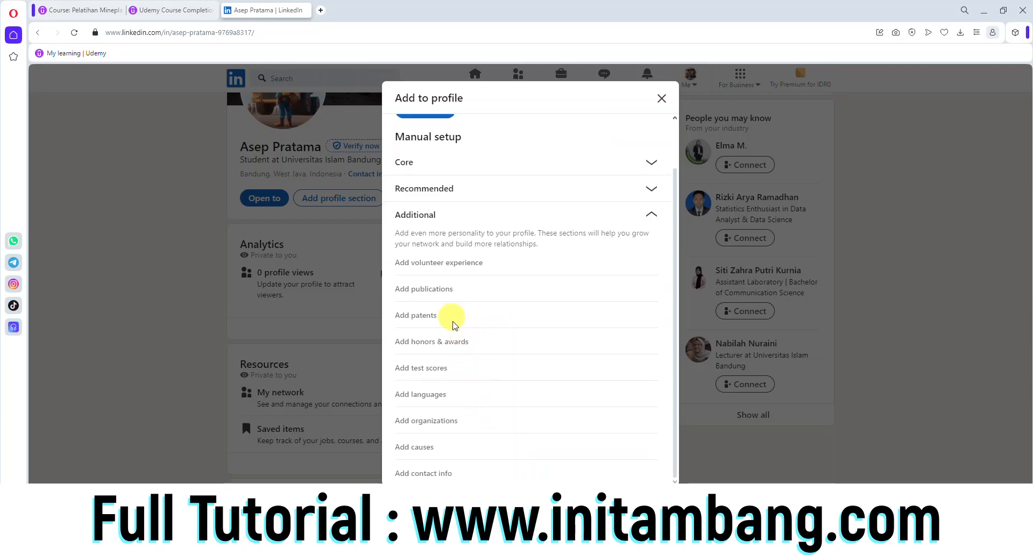
left_click(462, 189)
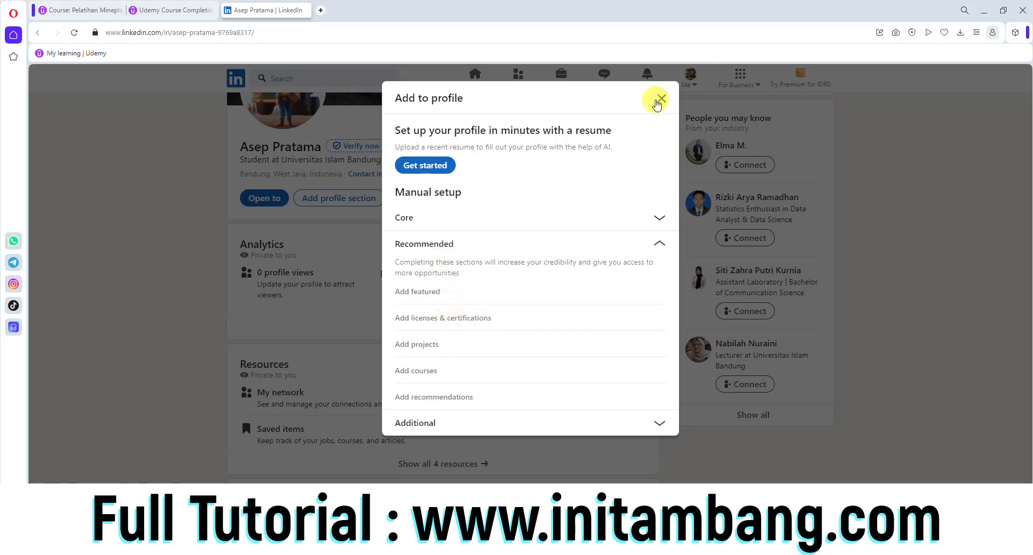
left_click(661, 98)
Start a new licenses & certifications entry from the recommended sections of the LinkedIn profile.
left_click(342, 204)
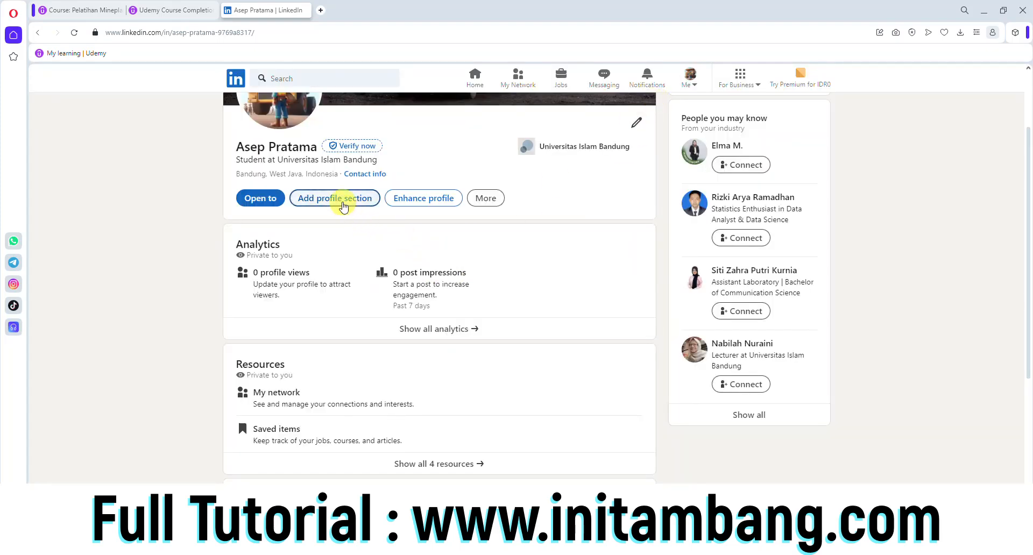
left_click(499, 219)
left_click(474, 241)
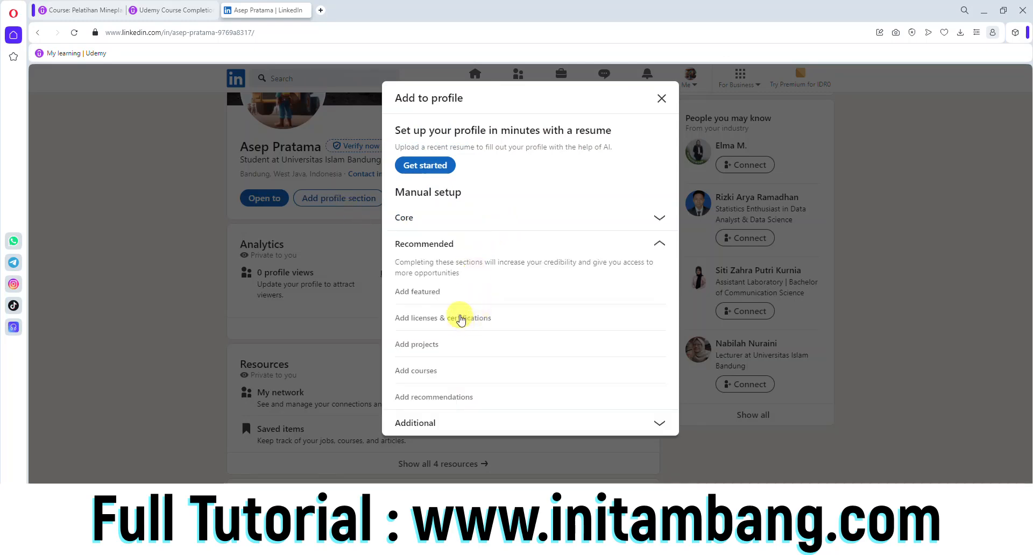
left_click(461, 318)
Name the certification Pelatihan Mineplan Batubara : Surpac, Whittle & MineSched, as on the Udemy certificate, and set its issuing organization to Udemy.
left_click(398, 164)
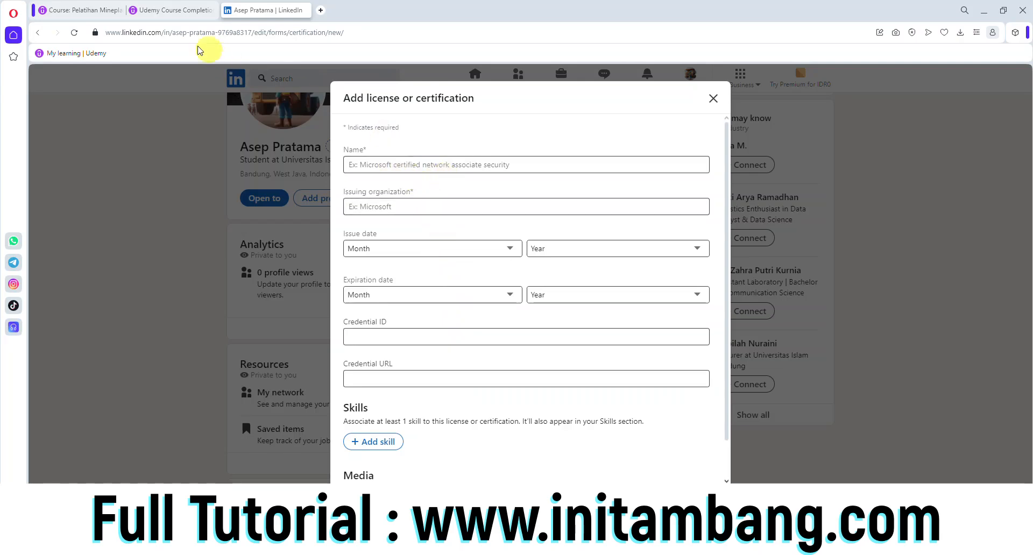
left_click(163, 10)
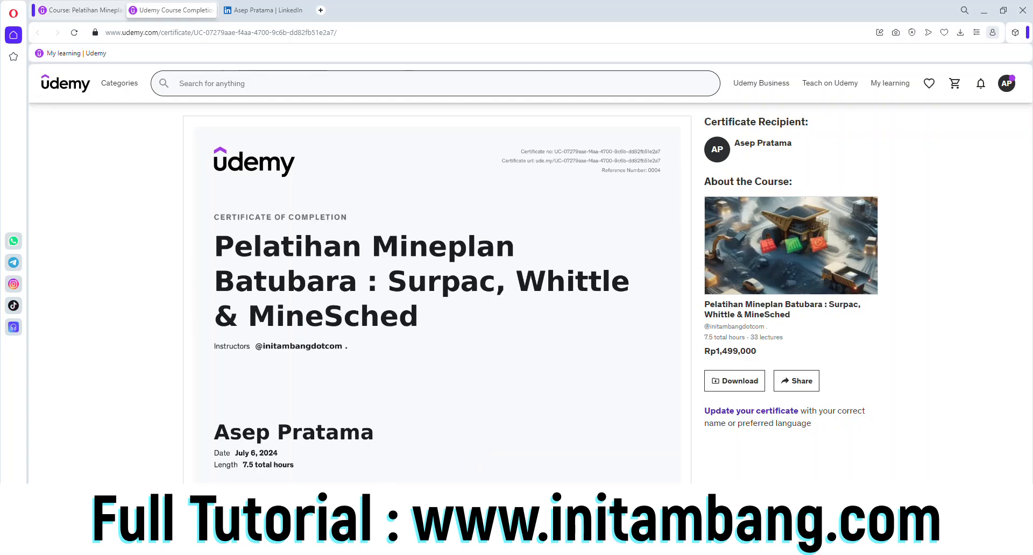
left_click(259, 10)
left_click(399, 165)
type("Pelatihan Mineplan Batubara : Surpac, Whittle & MineSched")
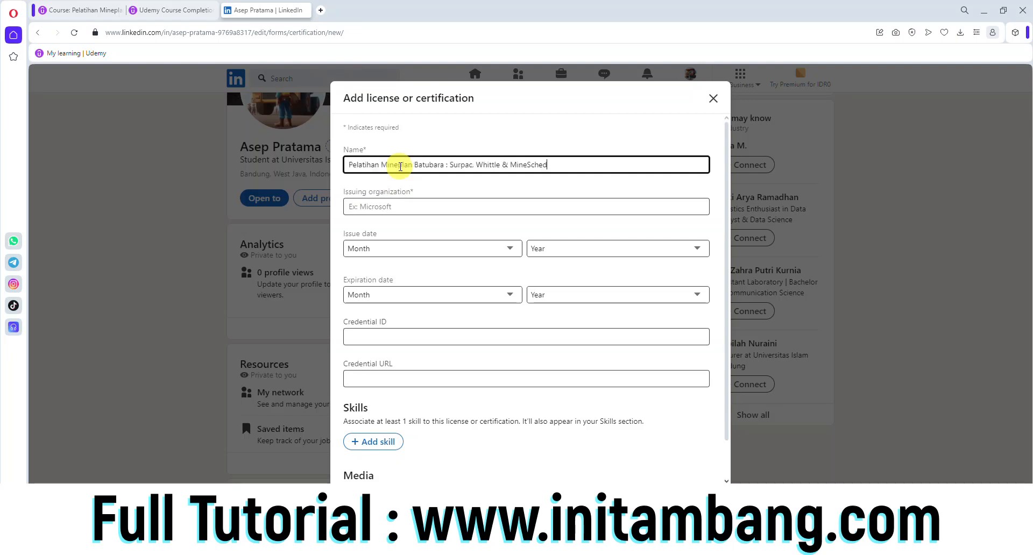
left_click(398, 207)
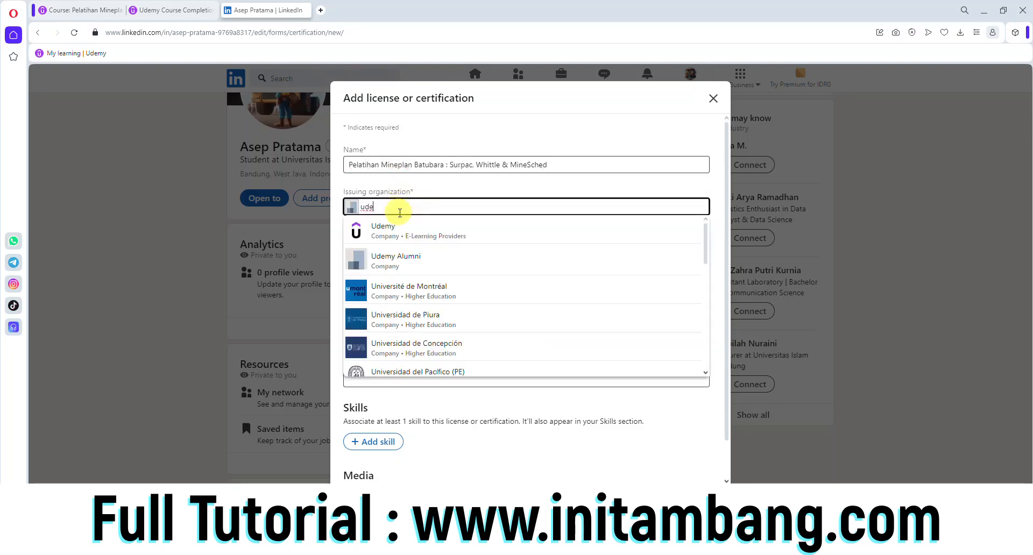
left_click(391, 233)
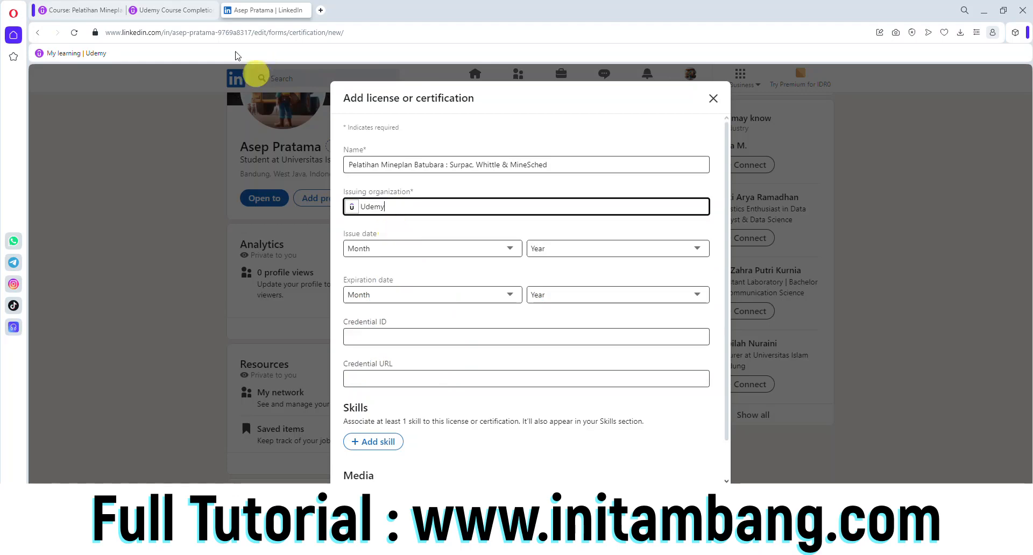
Check the completion date on the Udemy certificate and set the LinkedIn certification's issue date to July 2024.
left_click(173, 10)
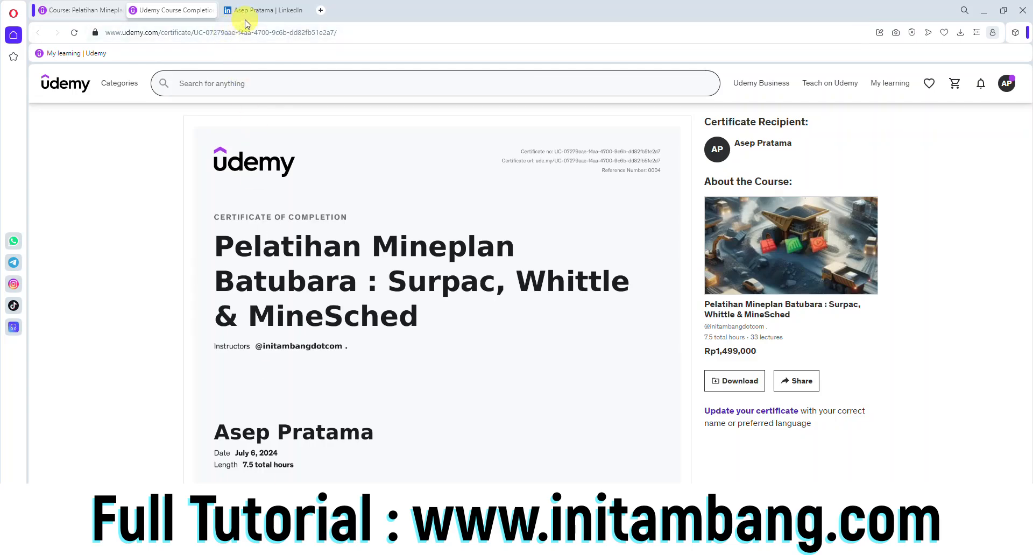
left_click(264, 11)
left_click(503, 248)
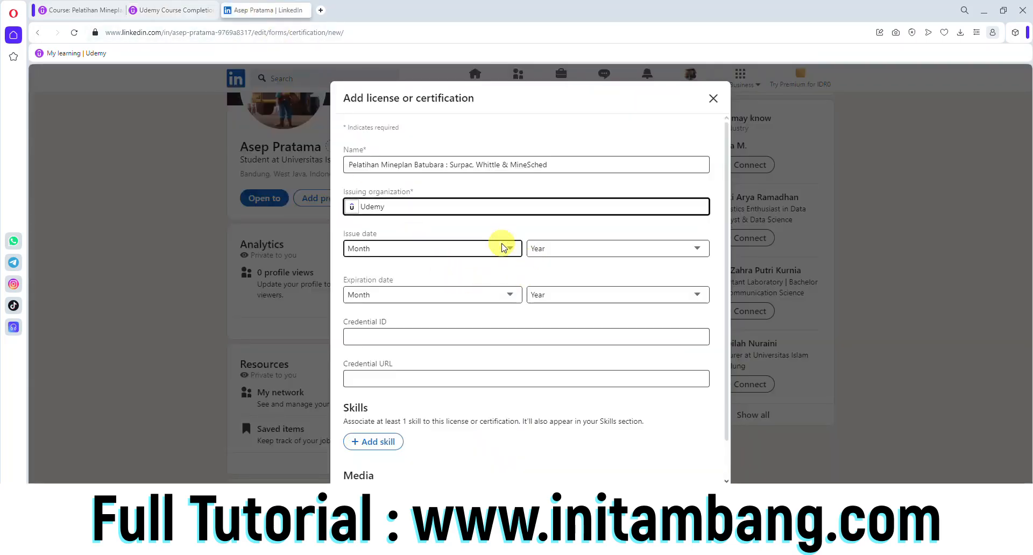
left_click(433, 338)
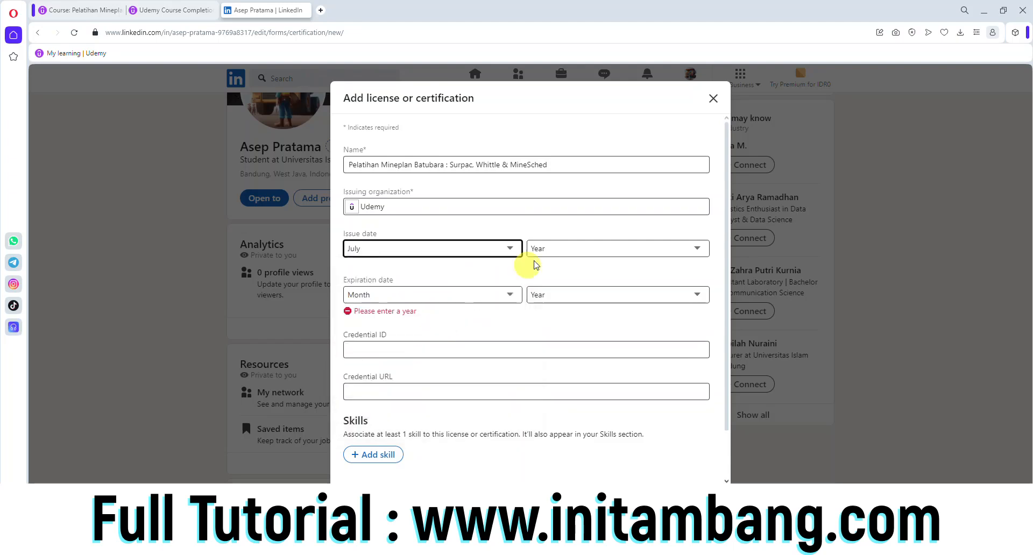
left_click(552, 249)
left_click(540, 274)
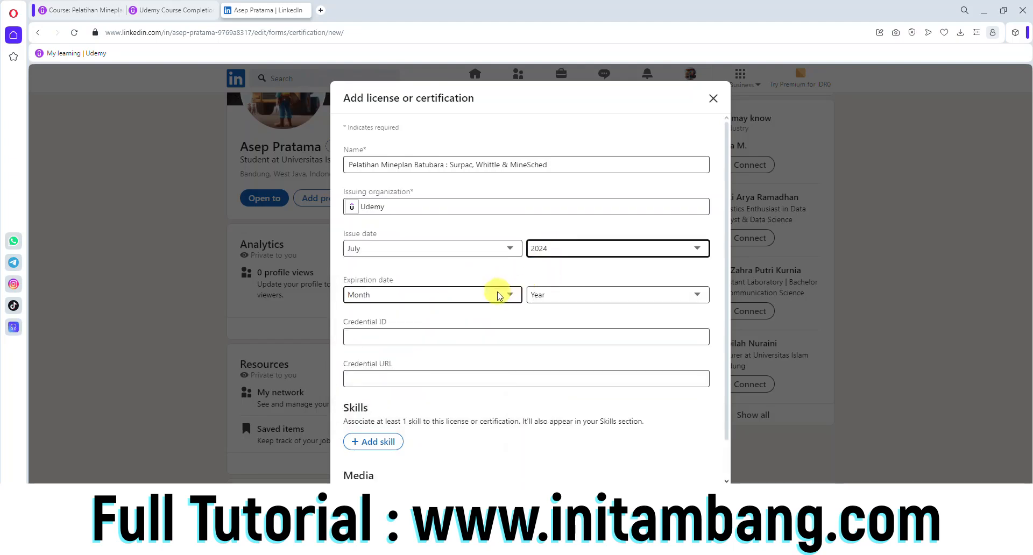
Set the certification's expiration date to July 2034.
left_click(500, 296)
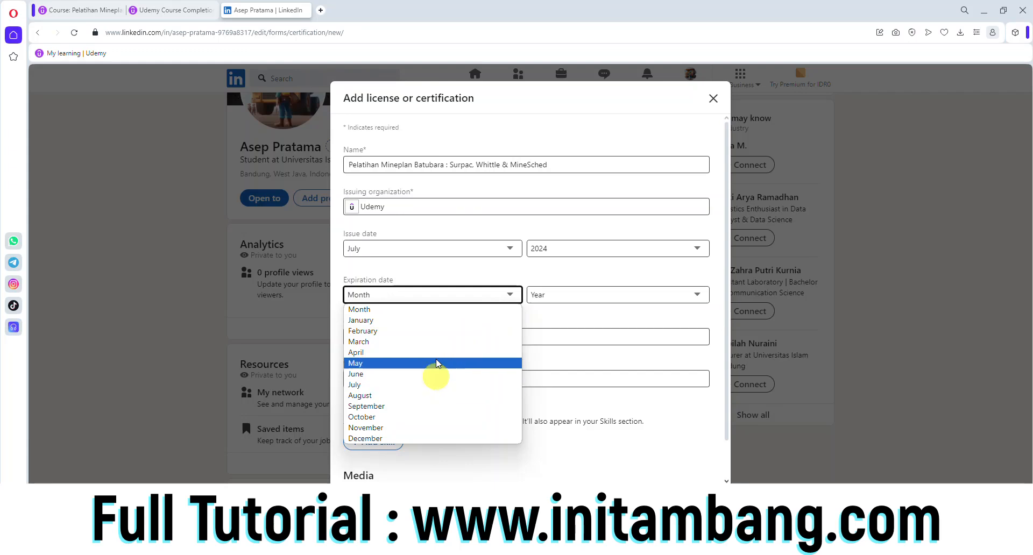
left_click(422, 385)
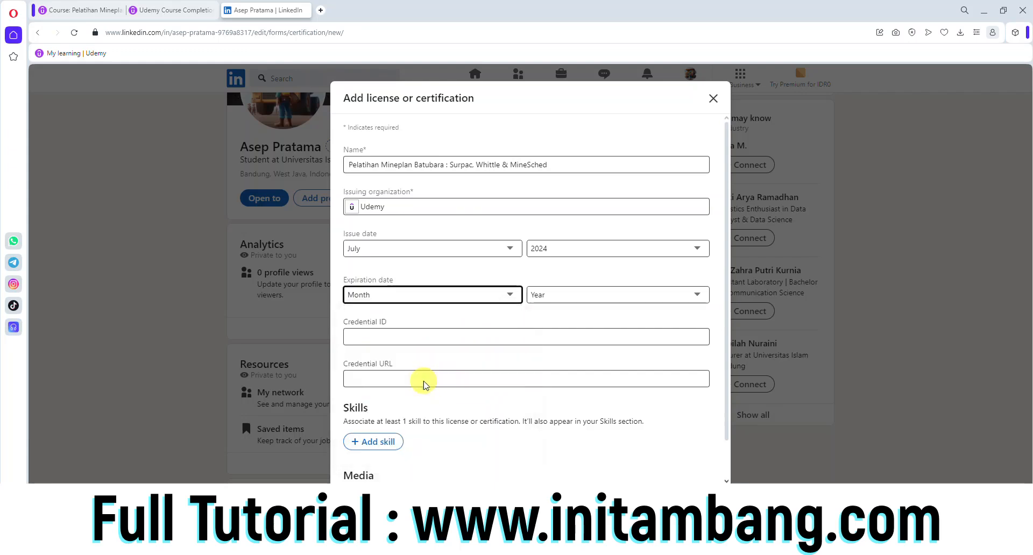
left_click(560, 295)
left_click(566, 322)
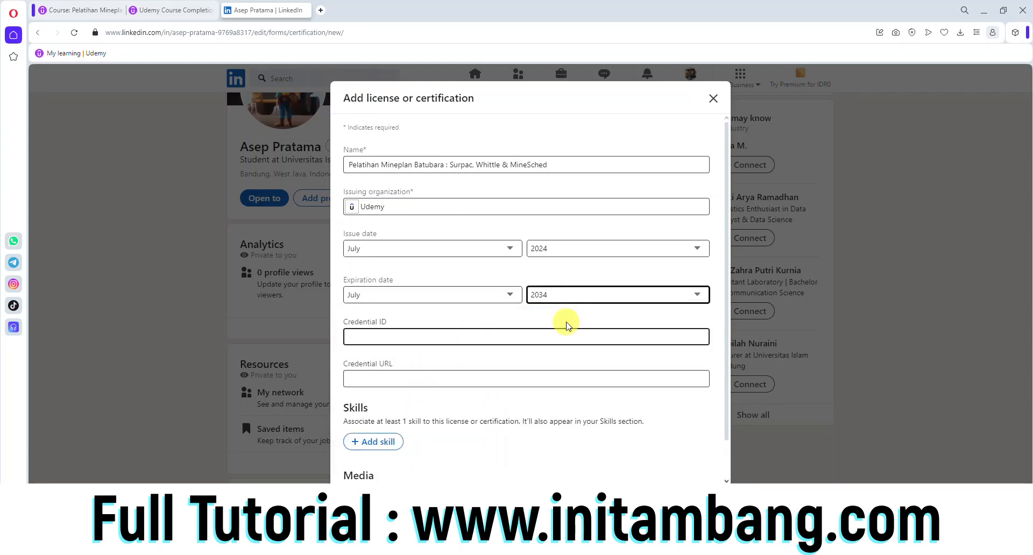
left_click(561, 294)
left_click(549, 312)
left_click(556, 295)
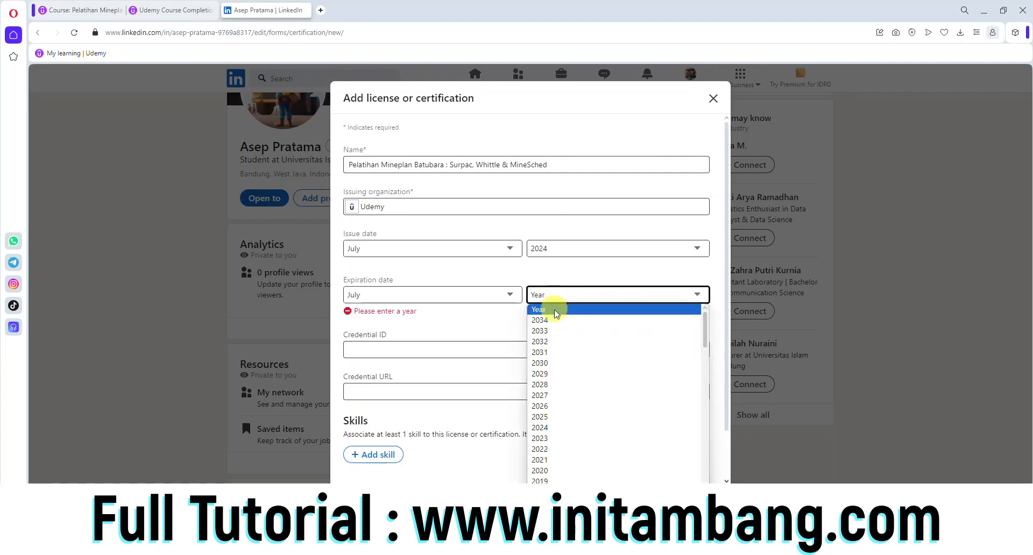
left_click(551, 321)
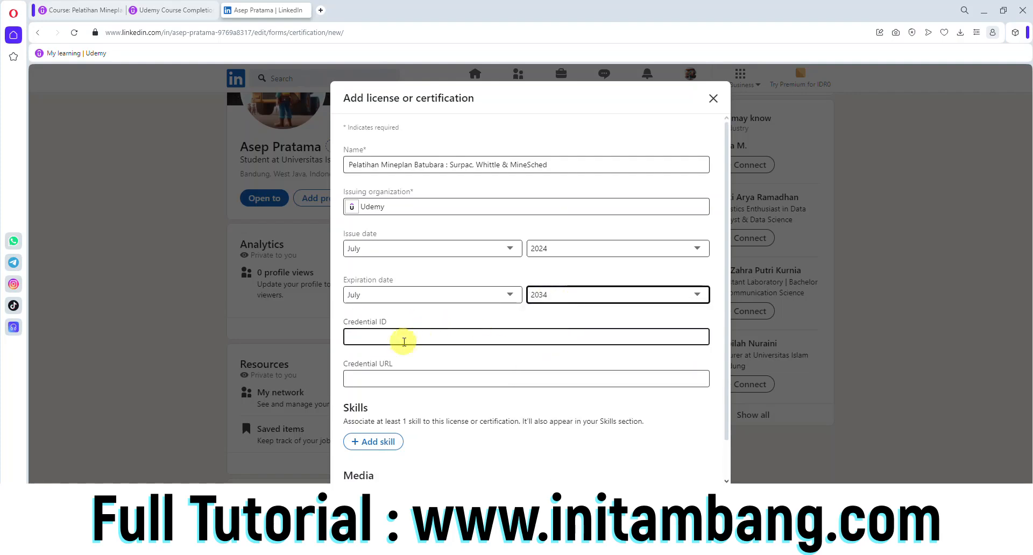
Copy the certificate number from the Udemy certificate's web address into the LinkedIn form's Credential ID.
left_click(160, 11)
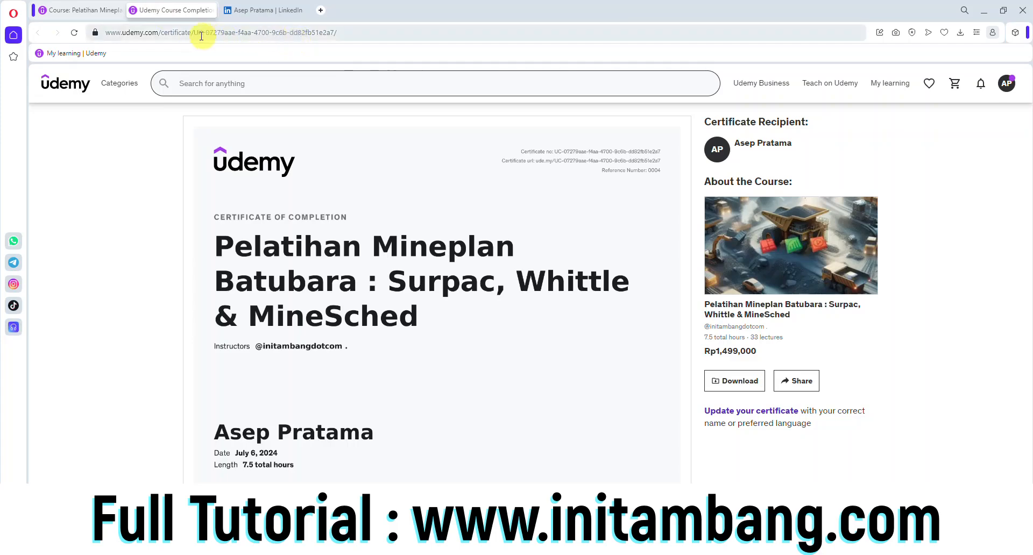
left_click_drag(195, 33, 322, 30)
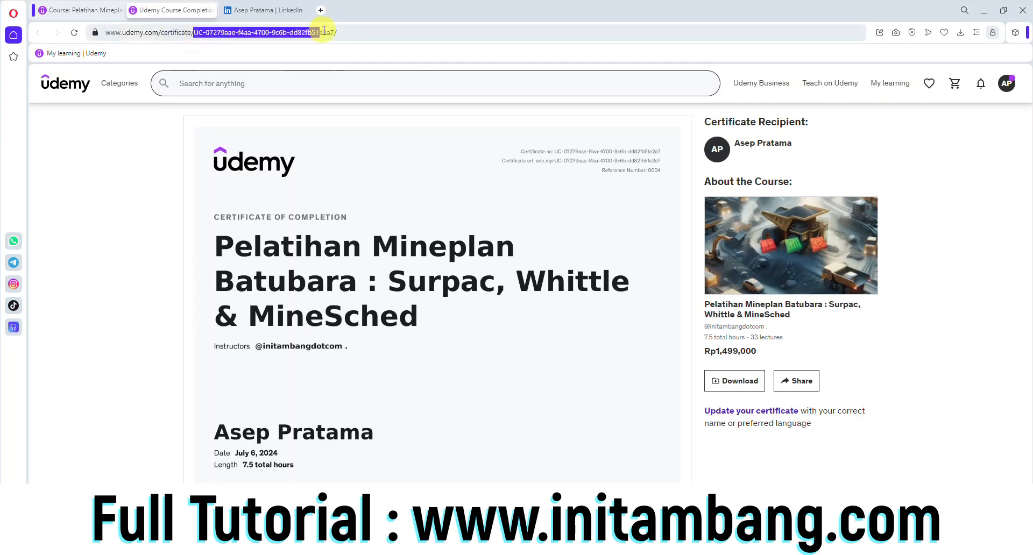
left_click(266, 10)
left_click(391, 334)
key("ctrl+v")
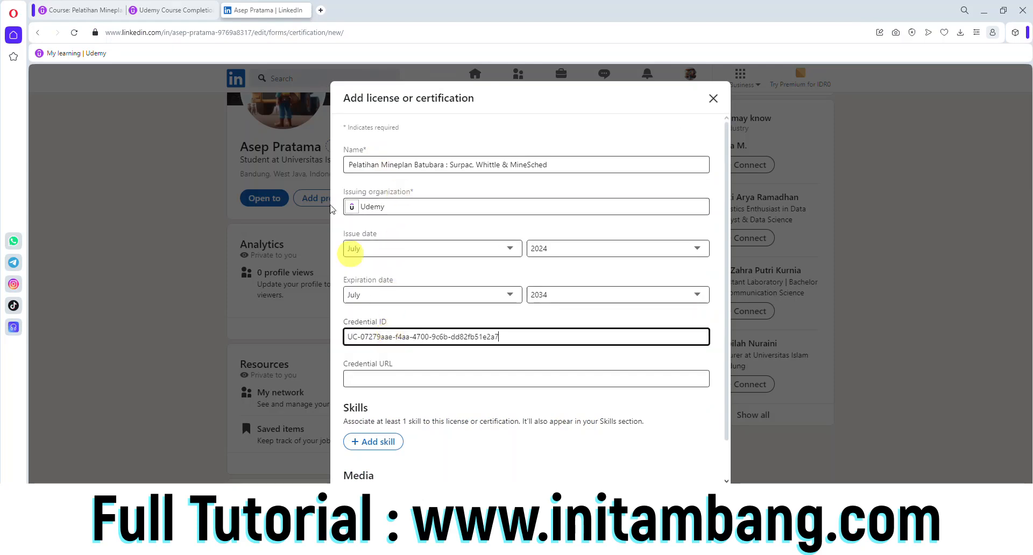
Copy the full web address of the Udemy certificate into the LinkedIn form's Credential URL.
left_click(171, 11)
left_click(240, 35)
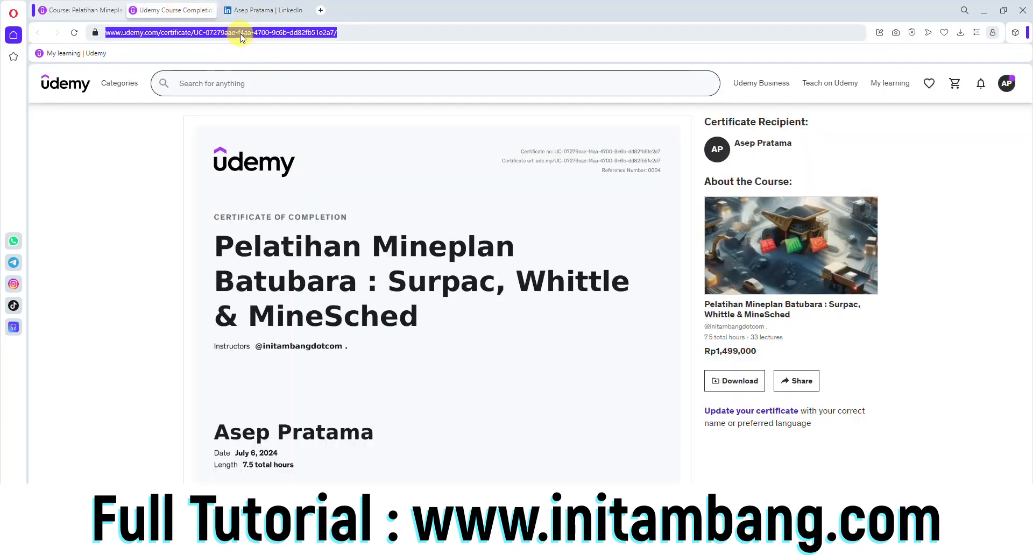
key("ctrl+c")
left_click(265, 10)
left_click(406, 379)
key("ctrl+v")
Associate the skill Mineplan Coal Mining with the certification.
scroll(421, 344, "down", 1)
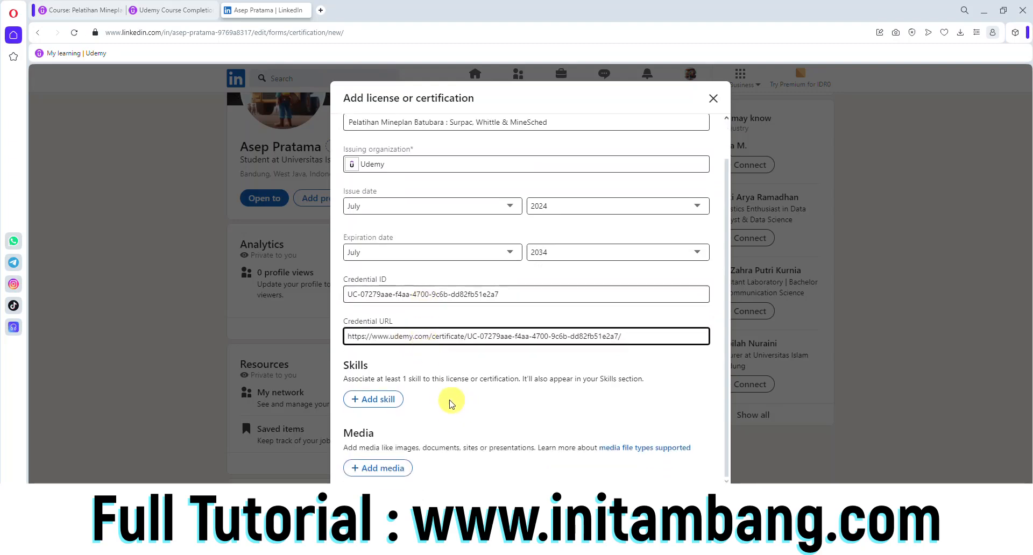
left_click(373, 402)
type("Mineplan Coal Mining")
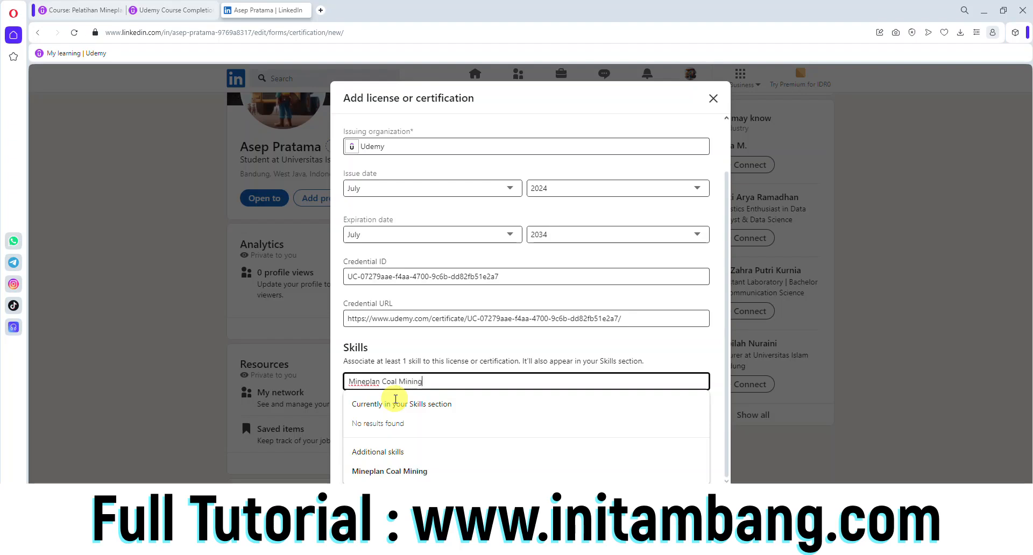
key("Return")
Associate a second skill, MineSchedulling Coal Mining, with the certification.
left_click(388, 433)
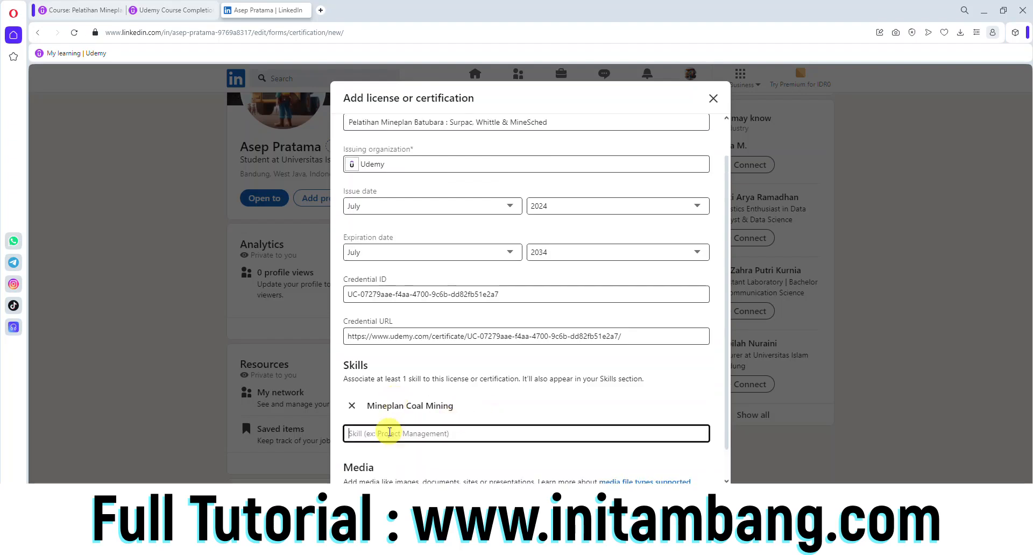
type("Mines")
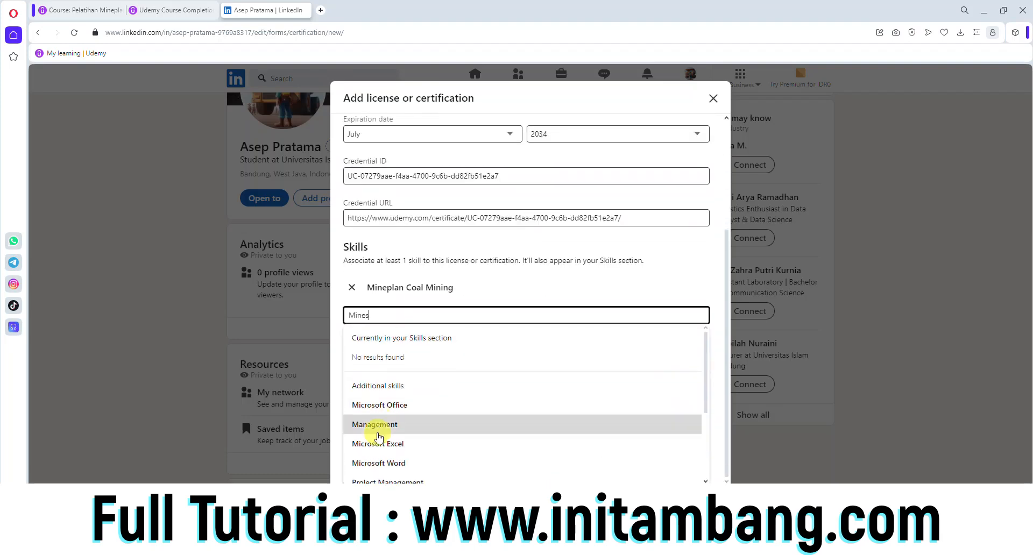
type("e")
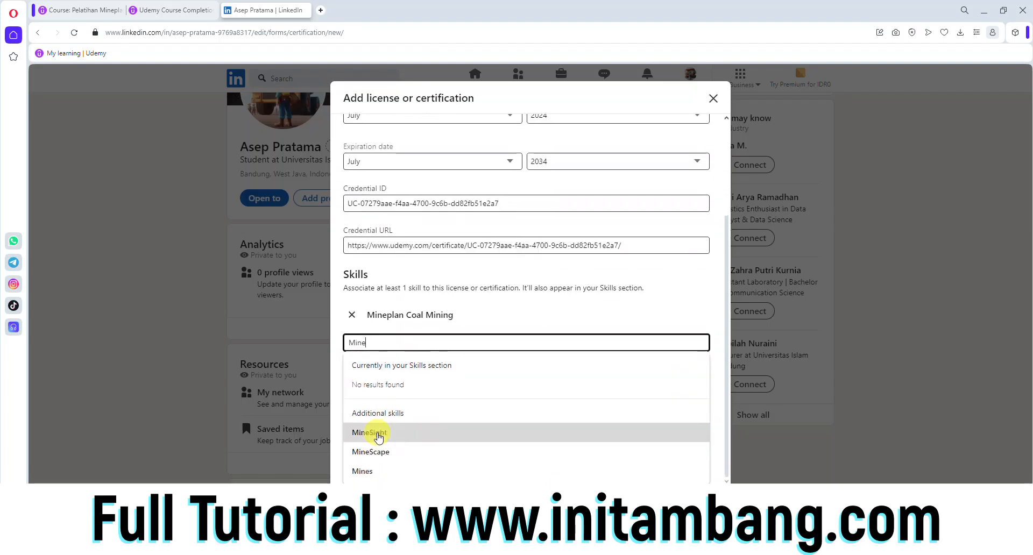
type("Schedulli")
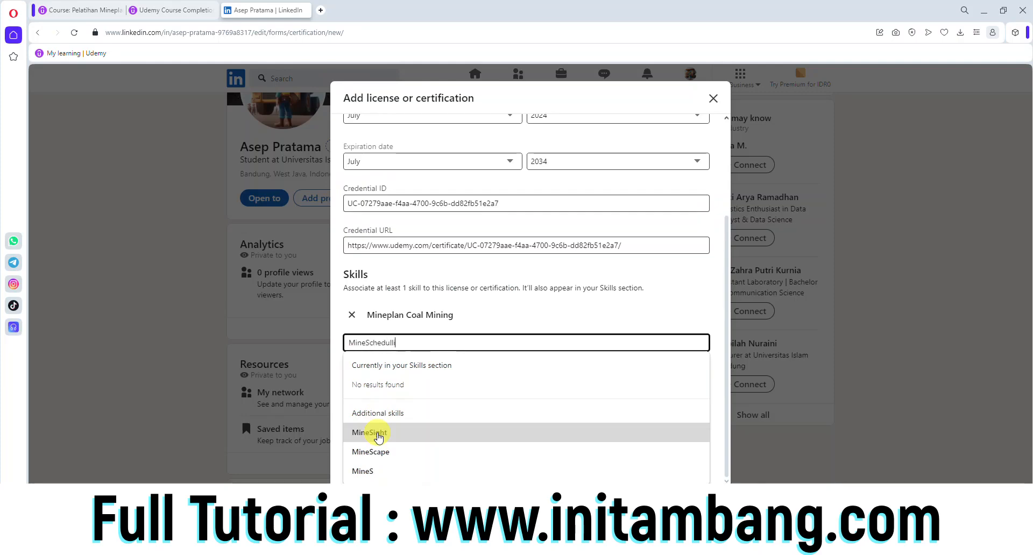
type("ng Coal Mining")
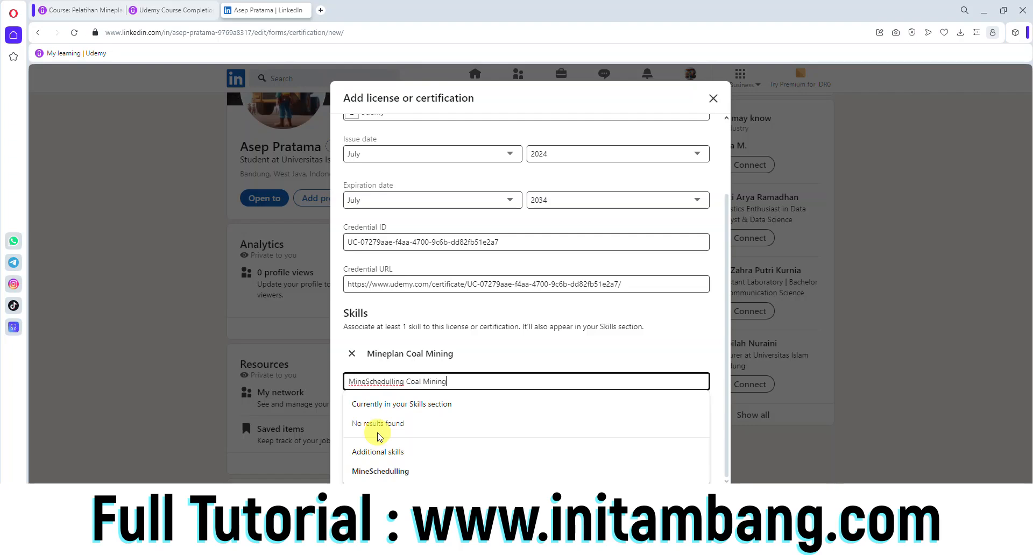
key("Return")
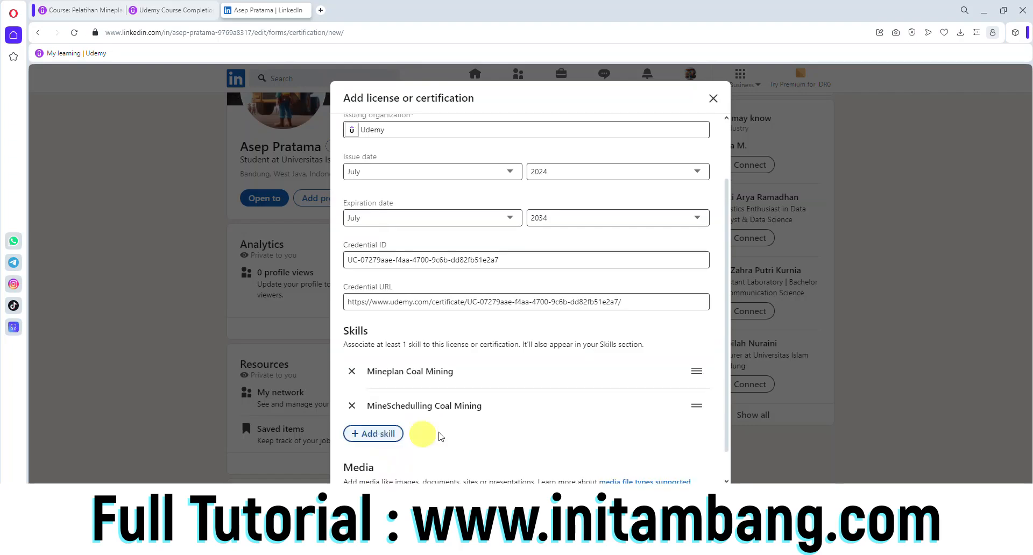
Review and save the completed certification entry, and post the suggested update about it to the network.
scroll(455, 391, "down", 1)
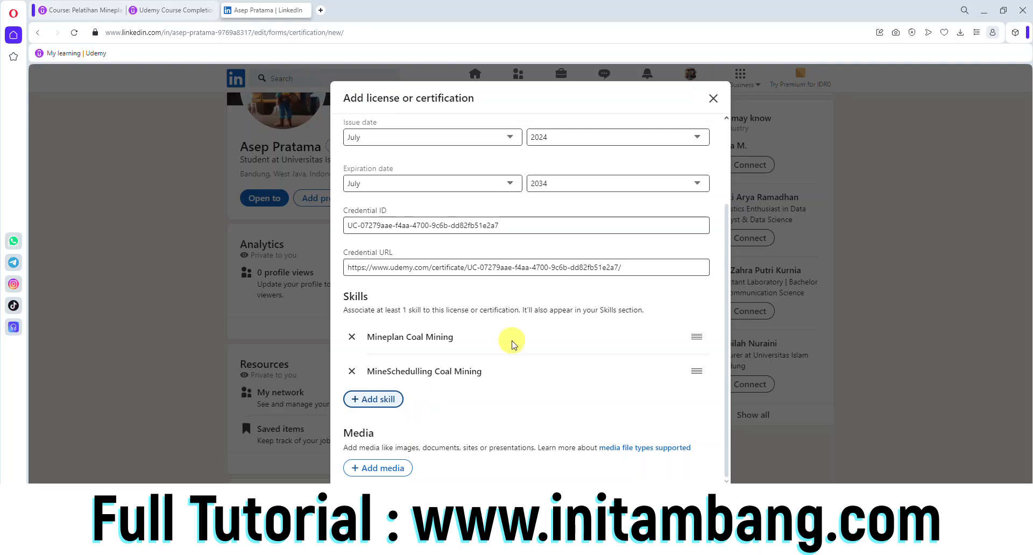
scroll(511, 344, "up", 3)
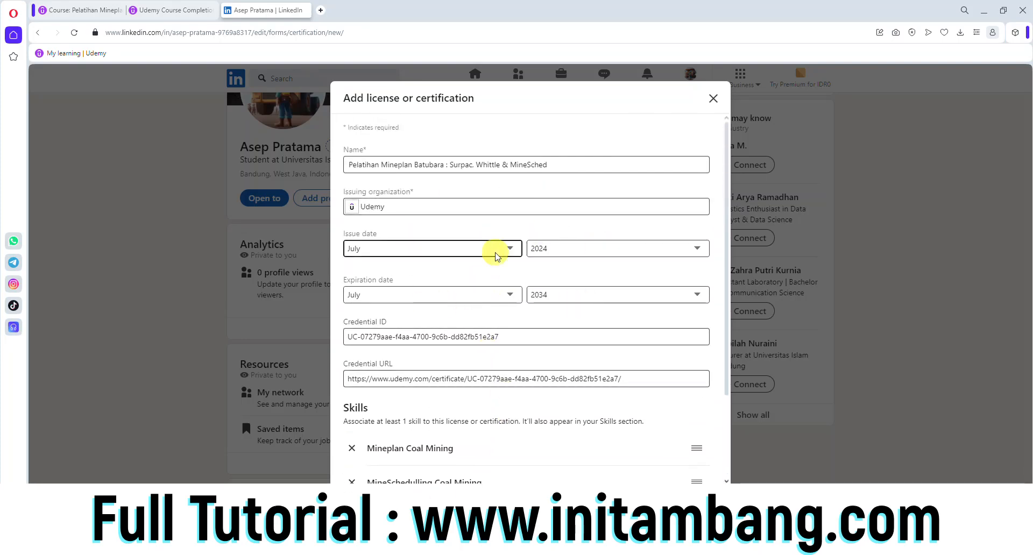
scroll(494, 258, "down", 3)
left_click(704, 500)
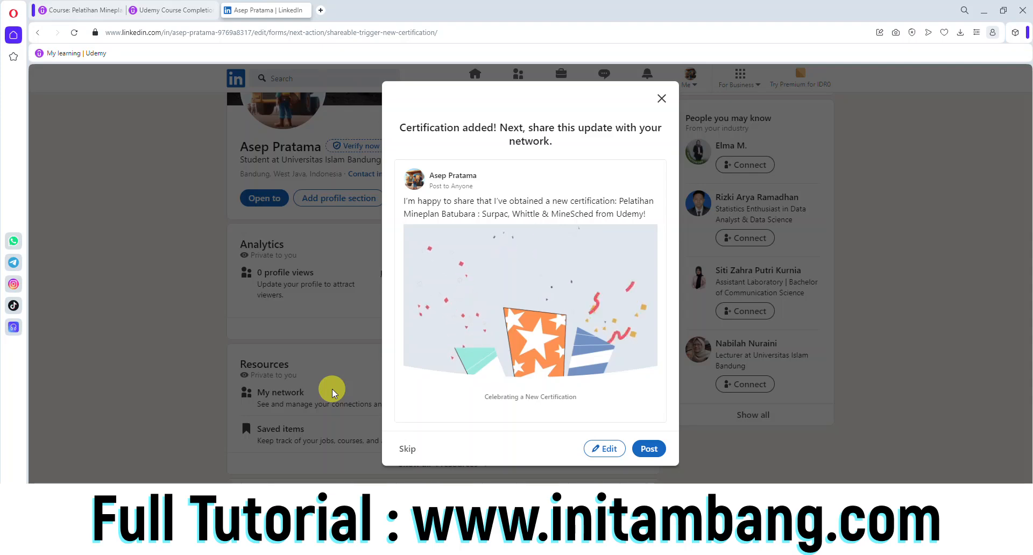
left_click(649, 448)
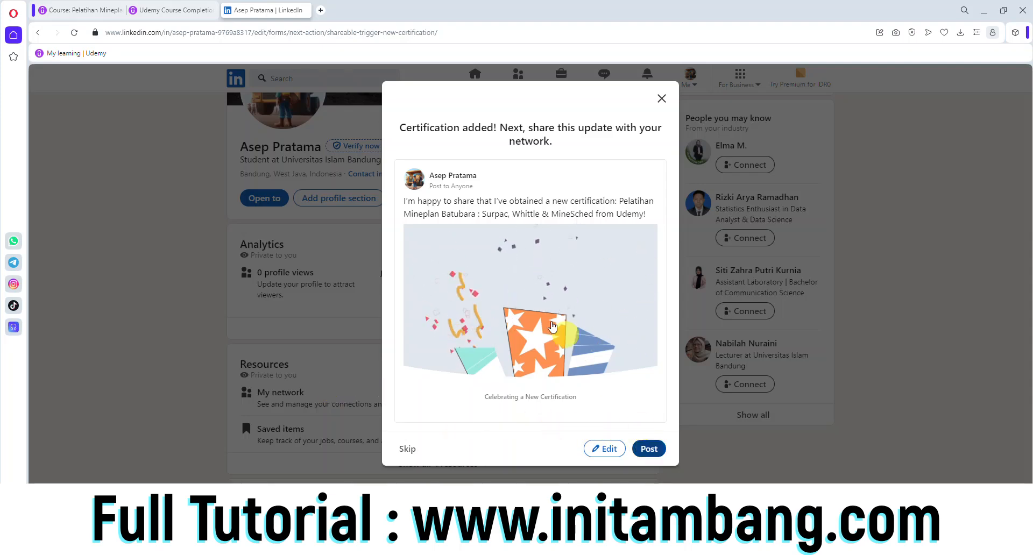
Find the new certification under Licenses & certifications on the profile and view its linked Udemy credential.
scroll(390, 366, "down", 4)
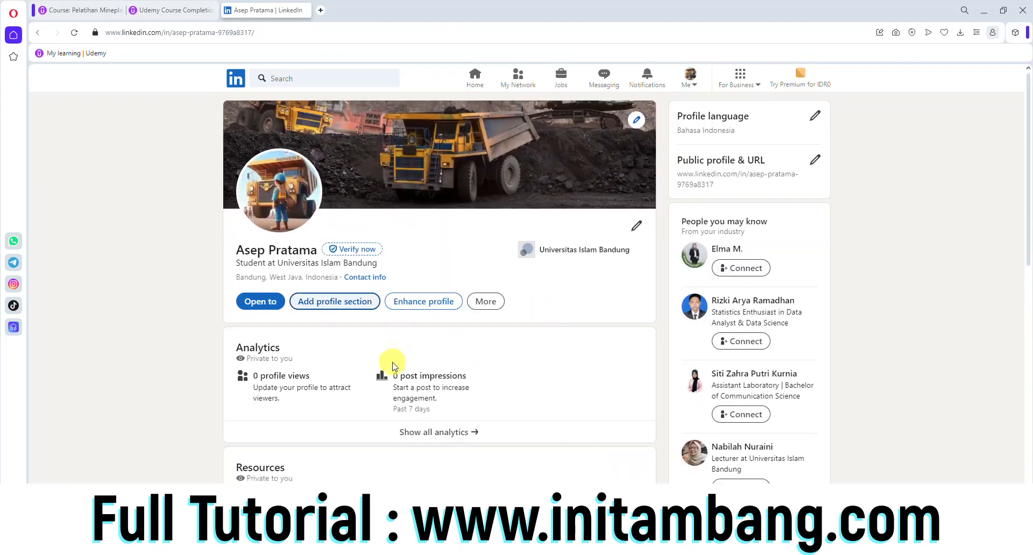
scroll(390, 367, "up", 4)
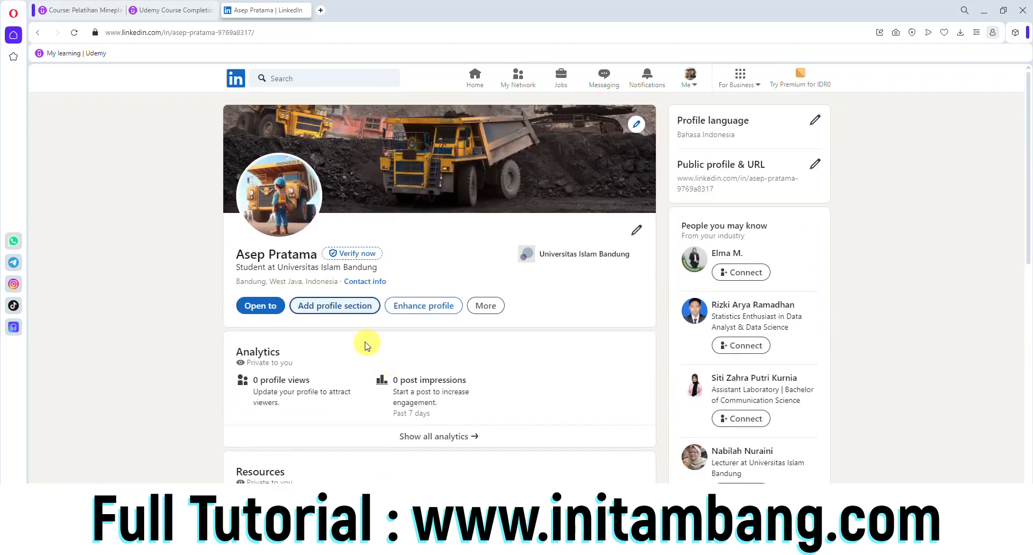
scroll(270, 314, "down", 1)
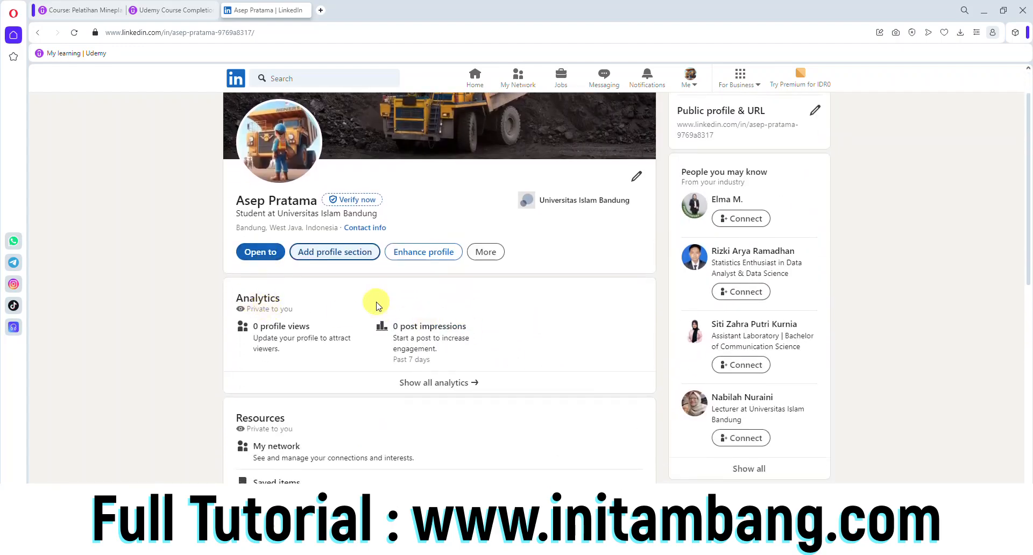
scroll(371, 302, "down", 9)
scroll(376, 303, "up", 10)
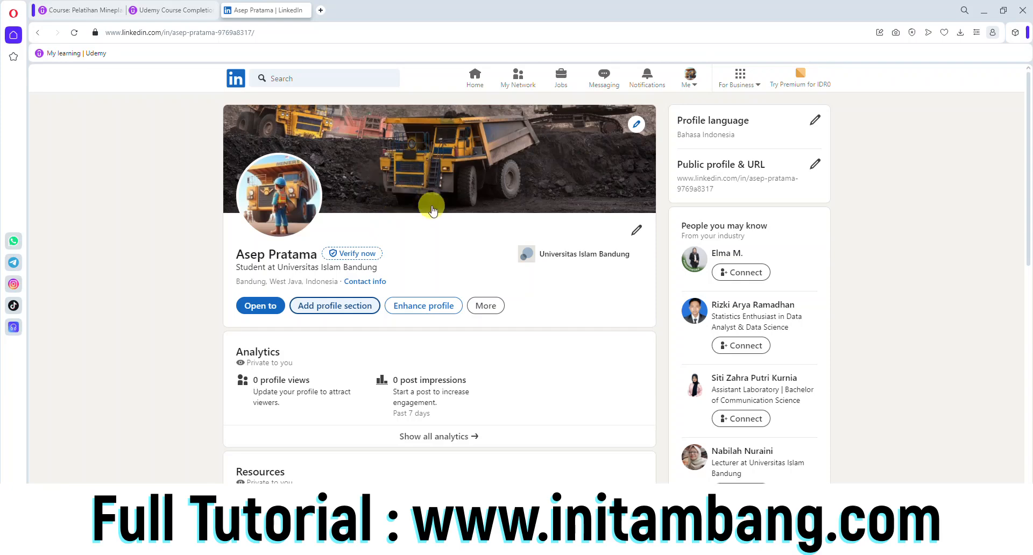
scroll(436, 210, "down", 10)
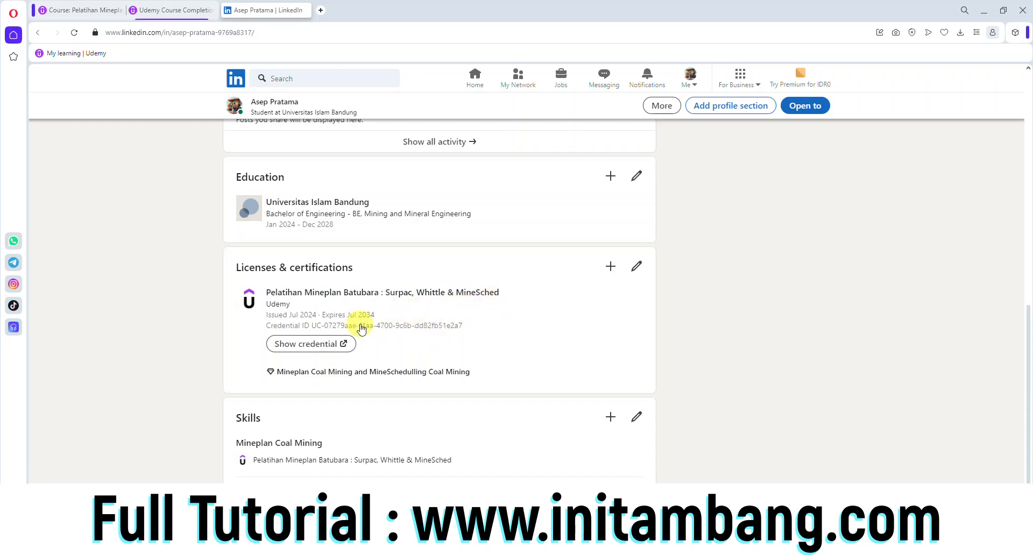
left_click(323, 344)
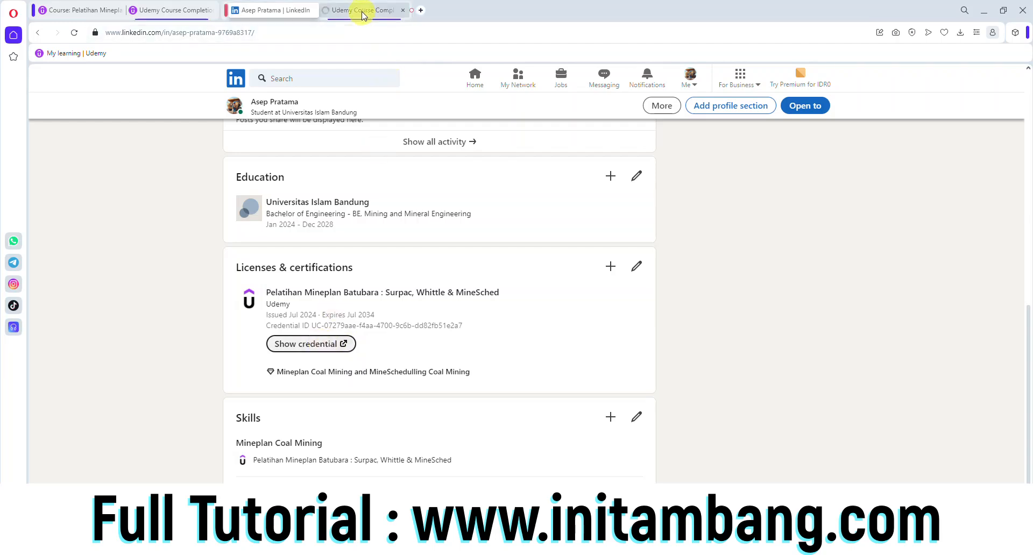
left_click(362, 12)
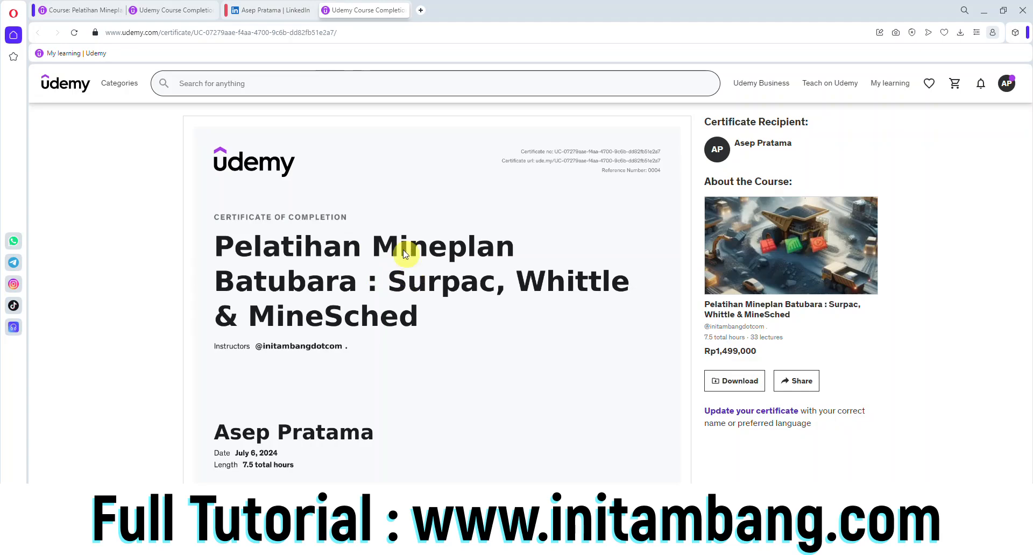
Return to the LinkedIn profile and look over its sections around Licenses & certifications.
left_click(272, 10)
scroll(341, 256, "down", 2)
scroll(344, 253, "up", 5)
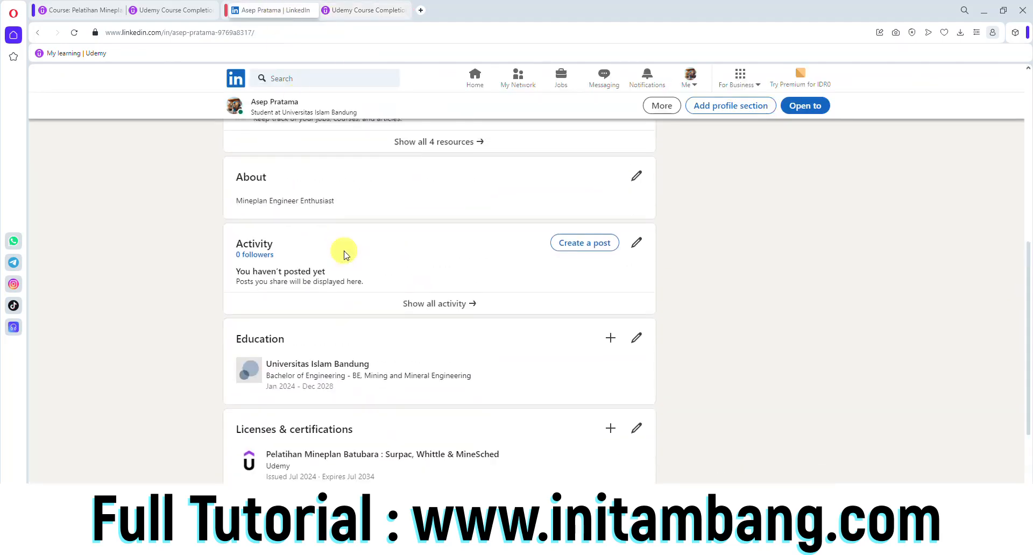
scroll(344, 253, "down", 2)
Switch to the Udemy certificate page and check which file formats it offers for download.
left_click(344, 10)
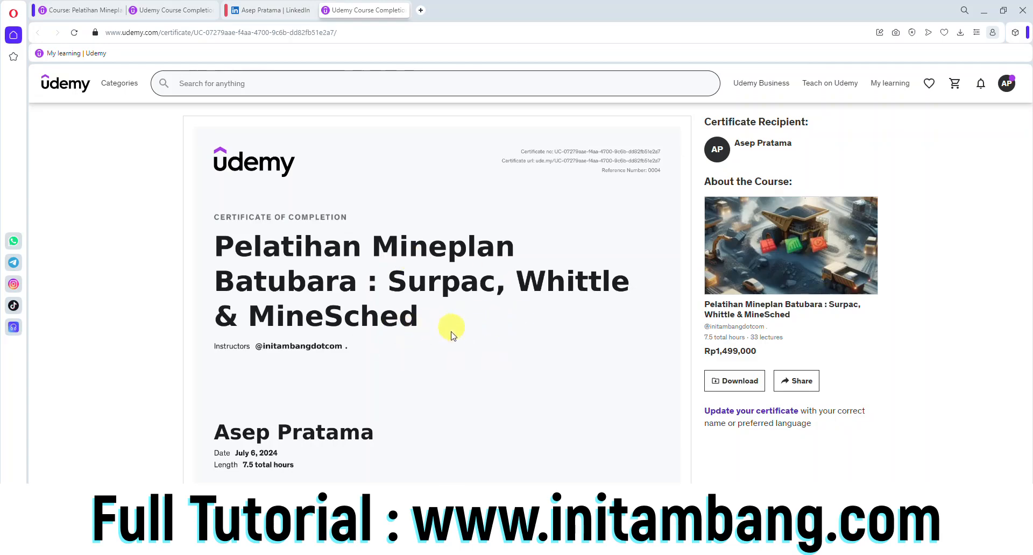
left_click(748, 385)
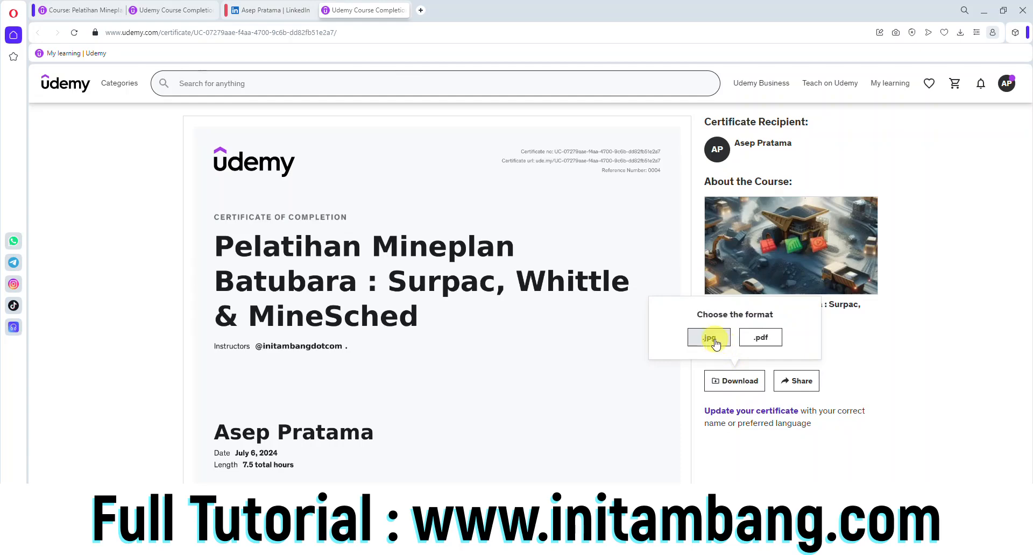
left_click(760, 465)
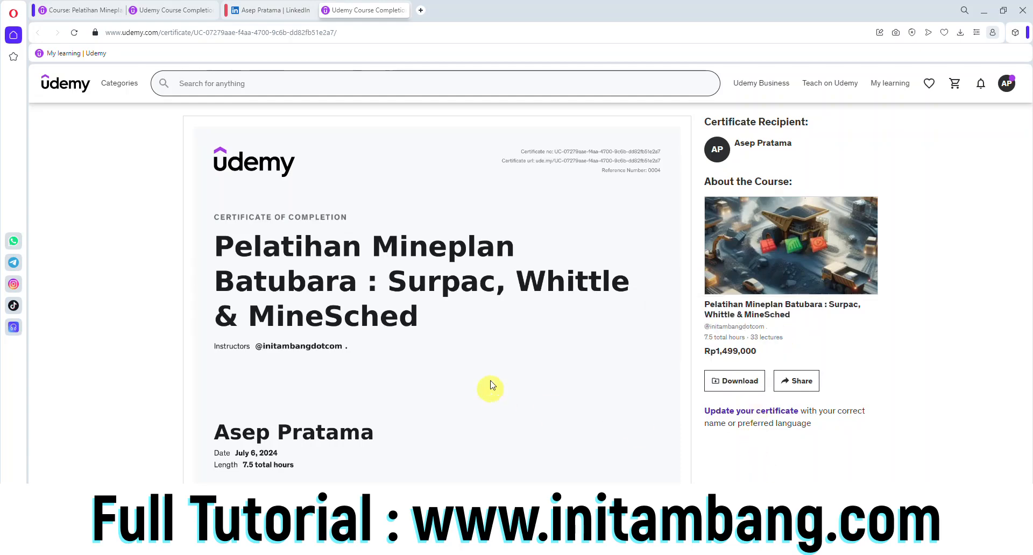